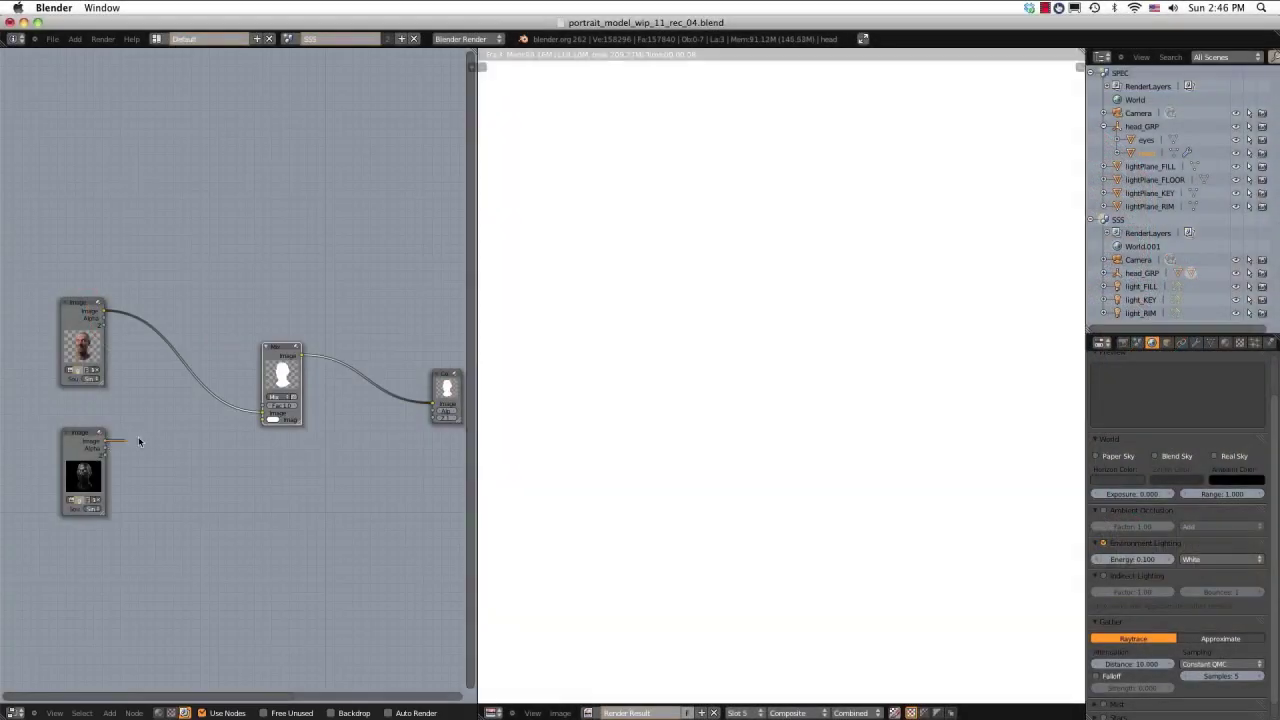
Link the lower Image node into the Mix node and set its blend mode to Add.
left_click_drag(139, 441, 266, 418)
middle_click_drag(328, 402, 200, 355)
scroll(200, 355, "up", 1)
left_click(193, 394)
left_click(196, 381)
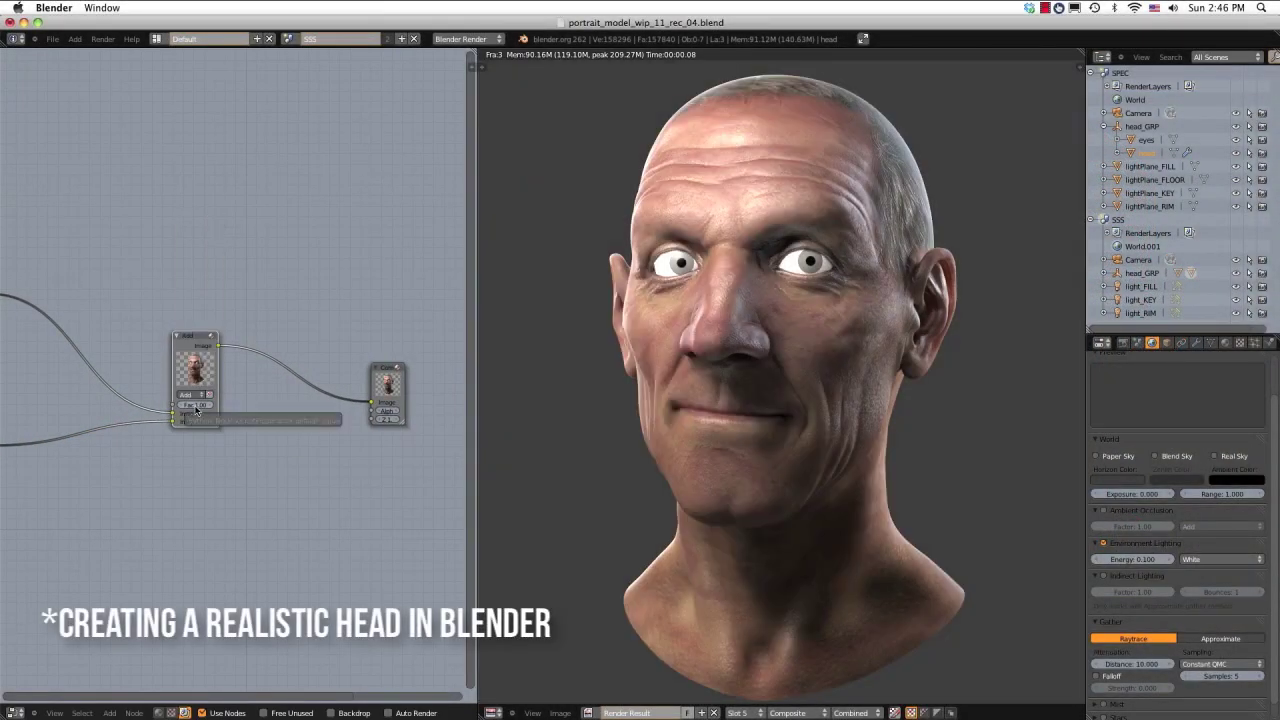
scroll(760, 300, "up", 3)
scroll(771, 335, "down", 3)
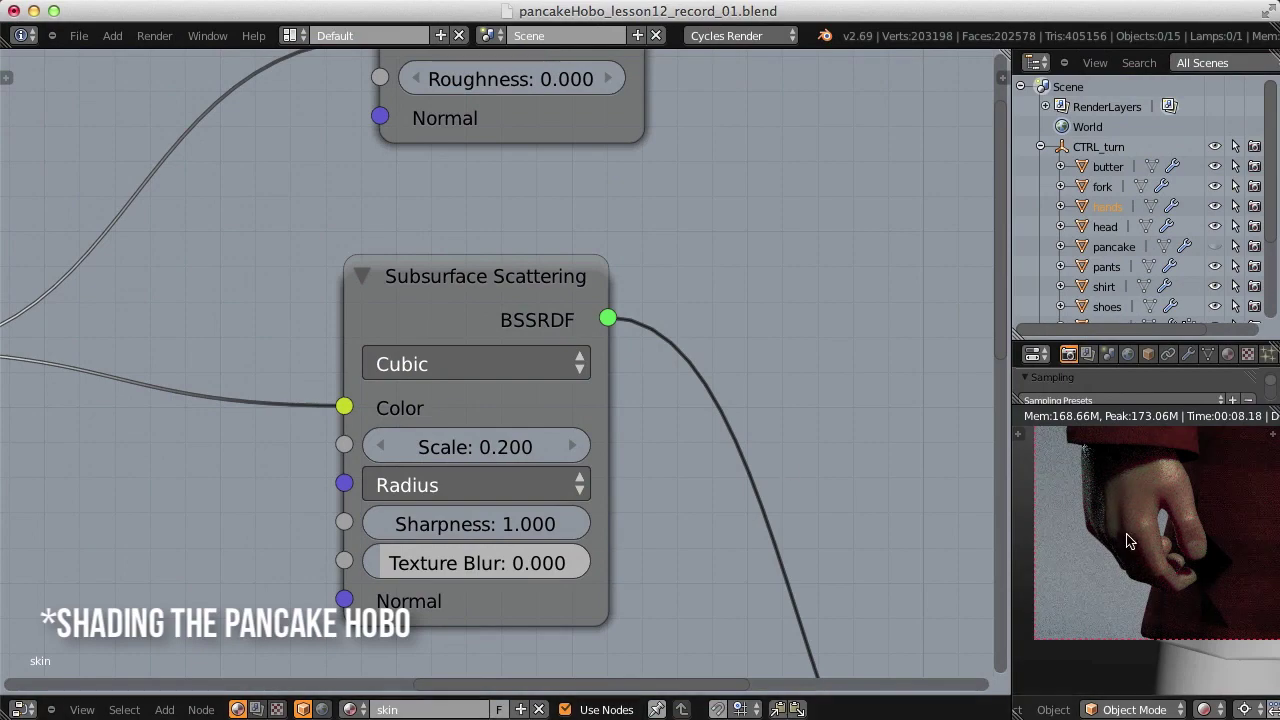
Set the skin shader's Subsurface Scattering Scale to 0.1 and orbit the rendered hobo.
left_click(474, 449)
type("0.1")
key("Return")
scroll(1120, 537, "down", 6)
left_click(1098, 146)
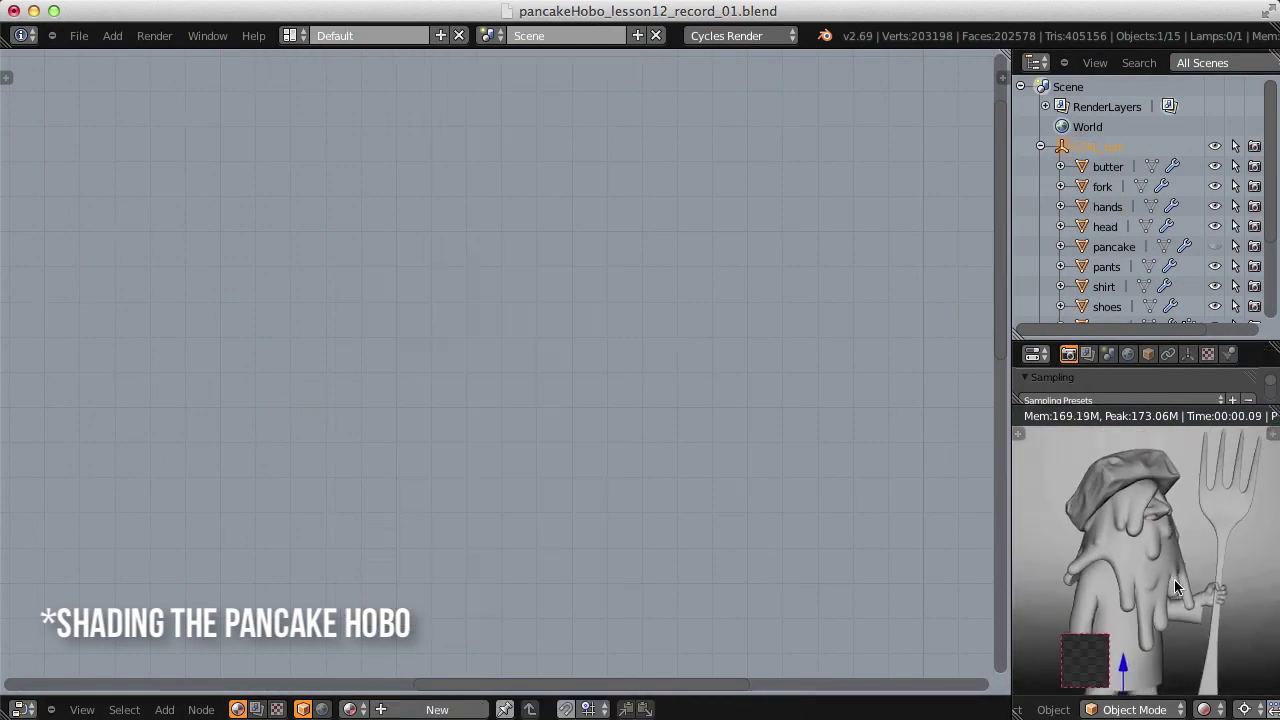
middle_click_drag(1178, 565, 1108, 606)
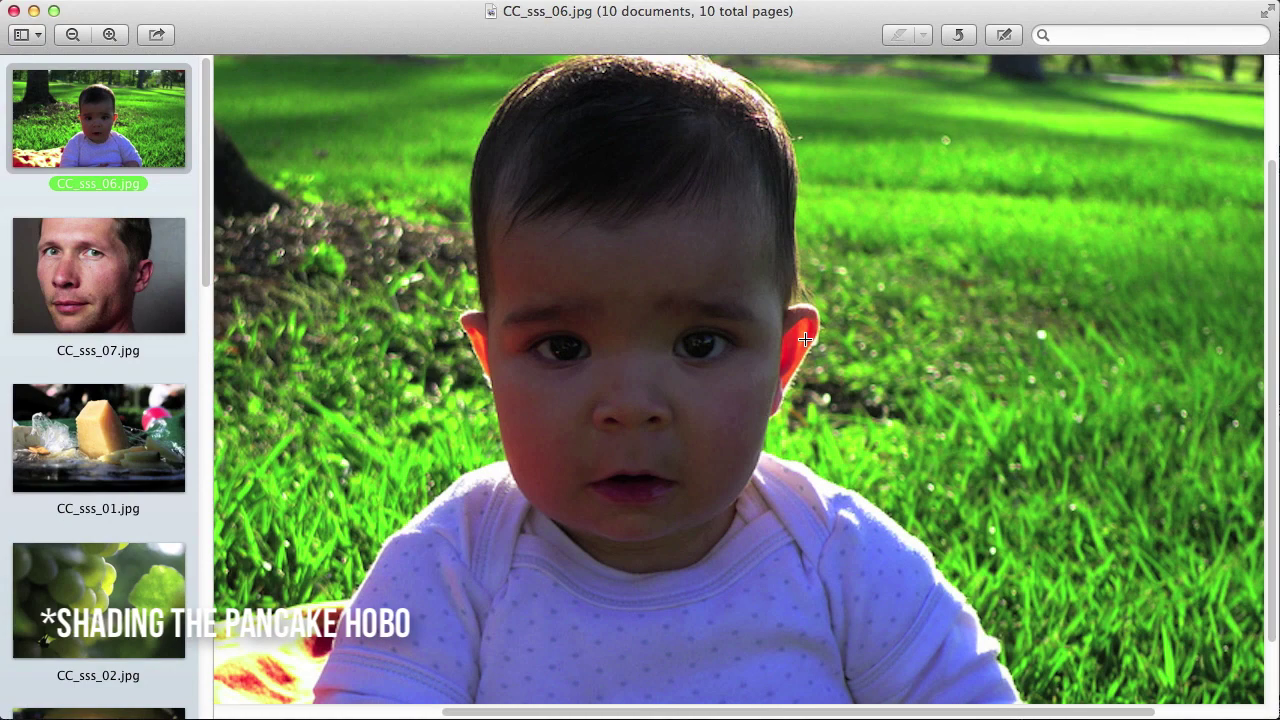
Advance to the close-up face photo CC_sss_07.jpg and zoom in to inspect skin detail.
key("Down")
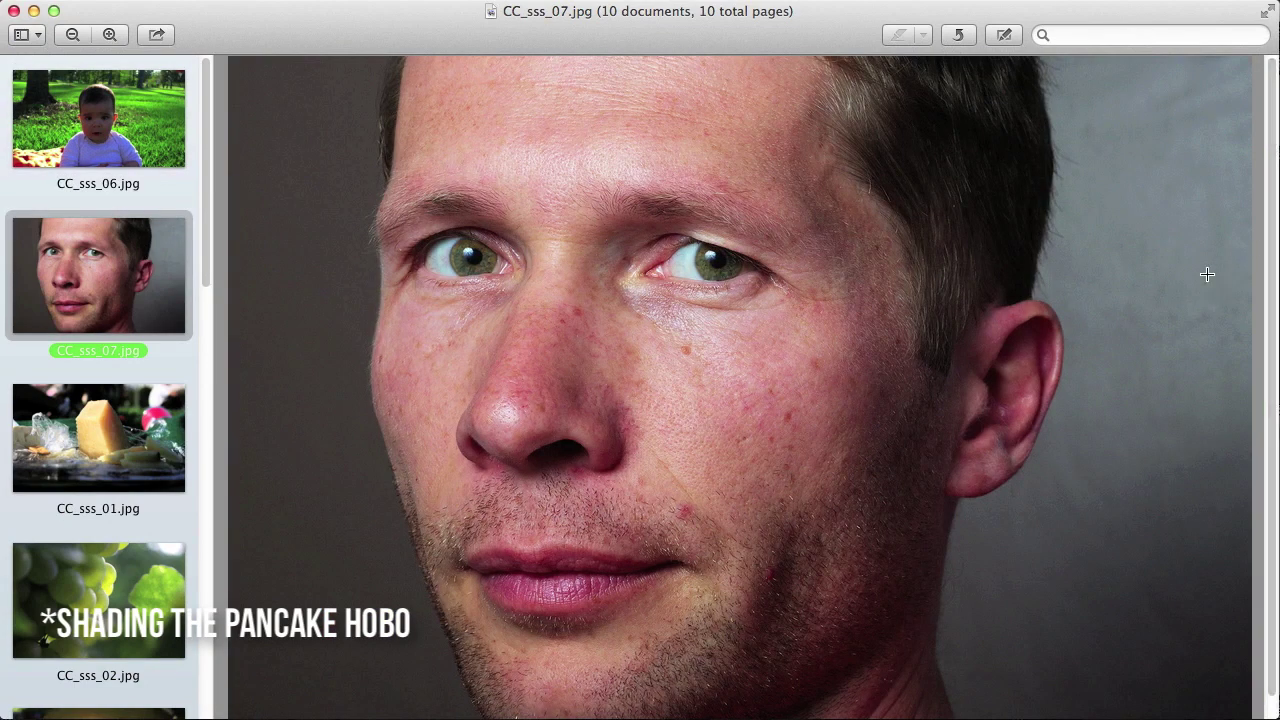
scroll(1000, 340, "down", 1)
key("super+equal")
key("super+equal")
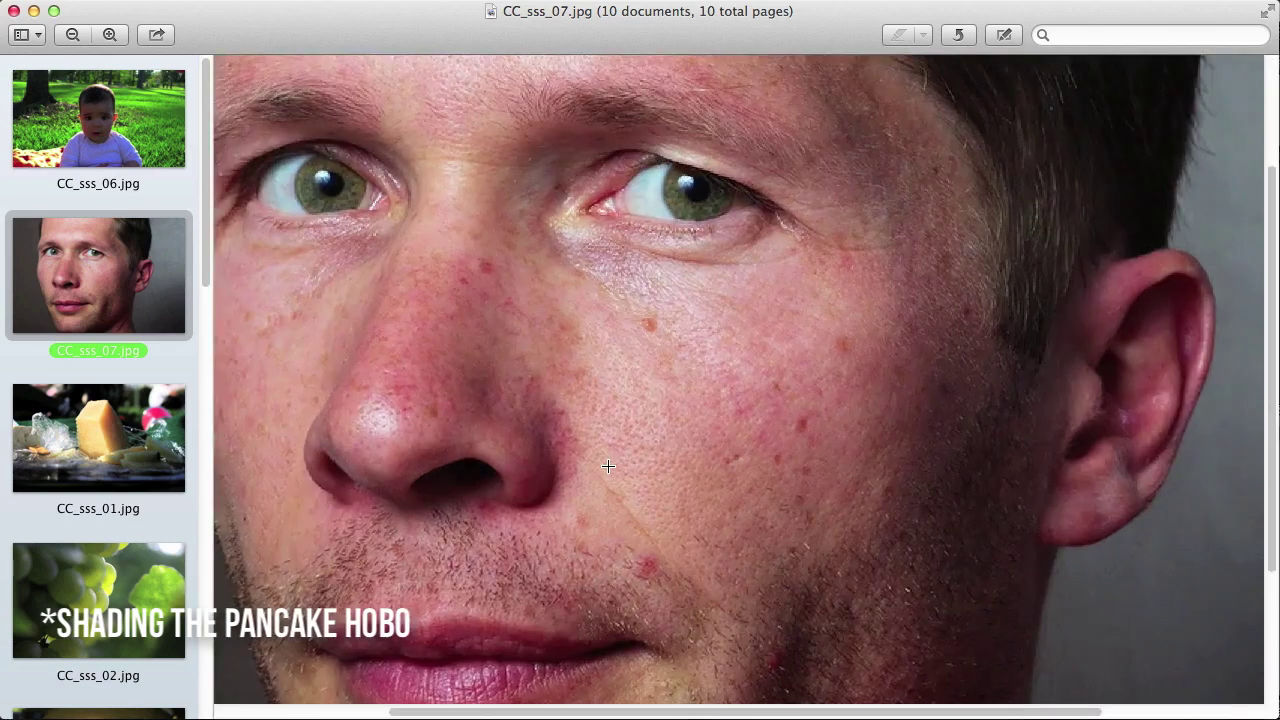
scroll(734, 696, "left", 5)
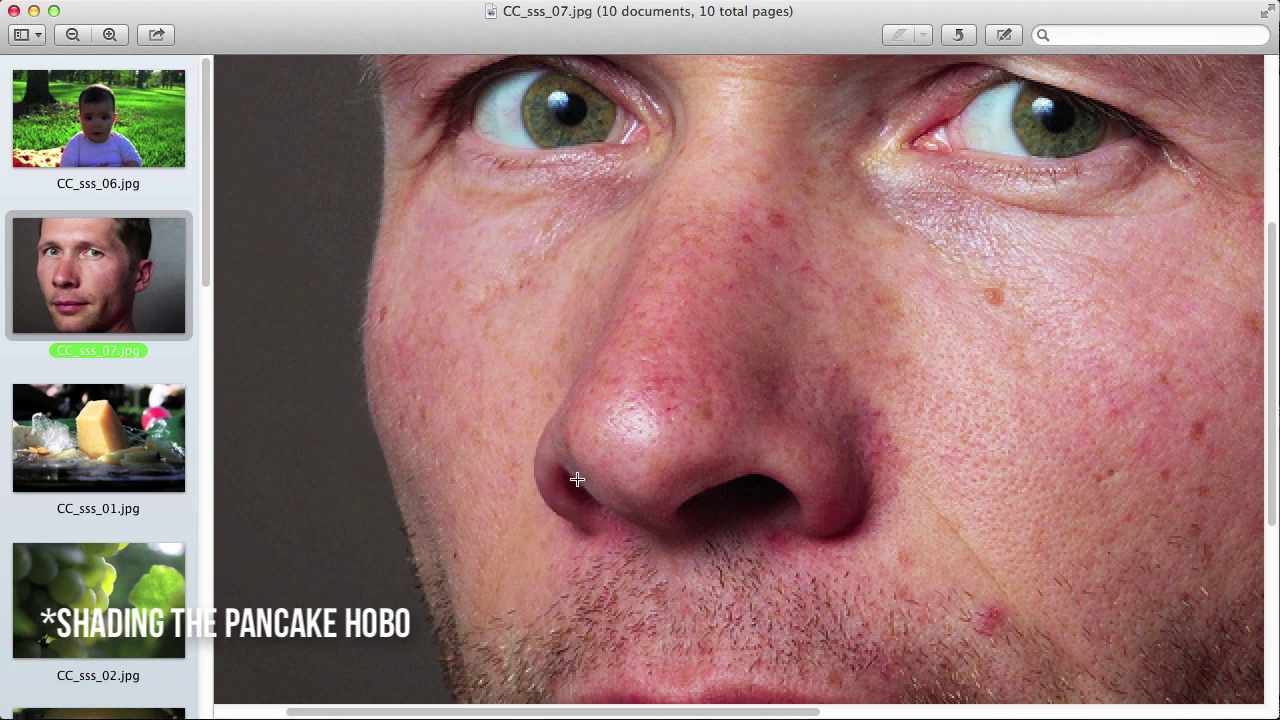
left_click_drag(1270, 368, 1272, 310)
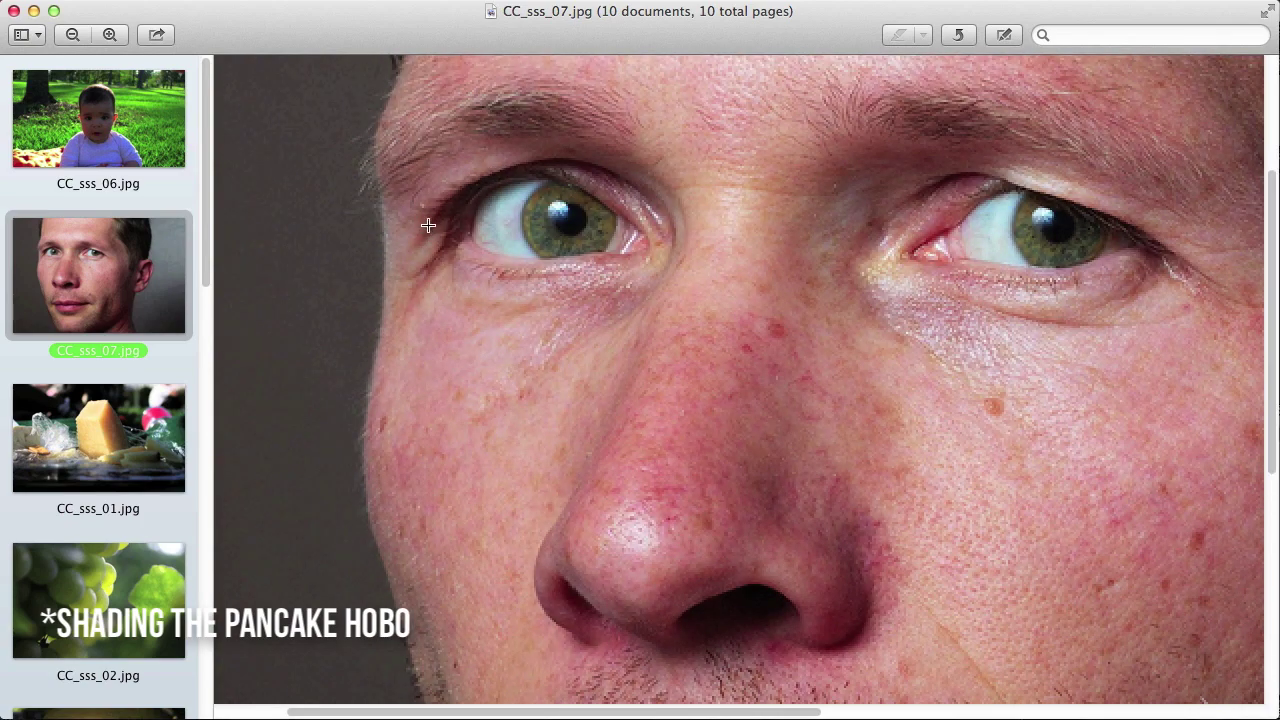
scroll(700, 280, "right", 10)
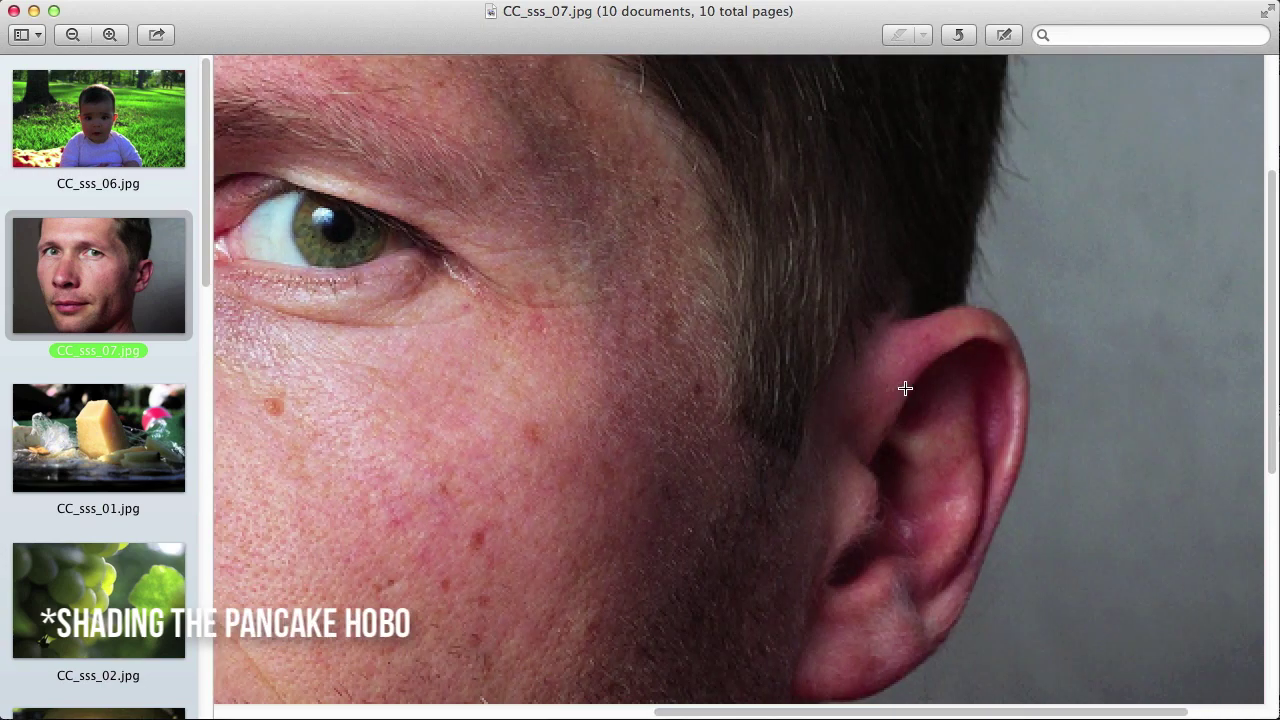
scroll(980, 453, "down", 5)
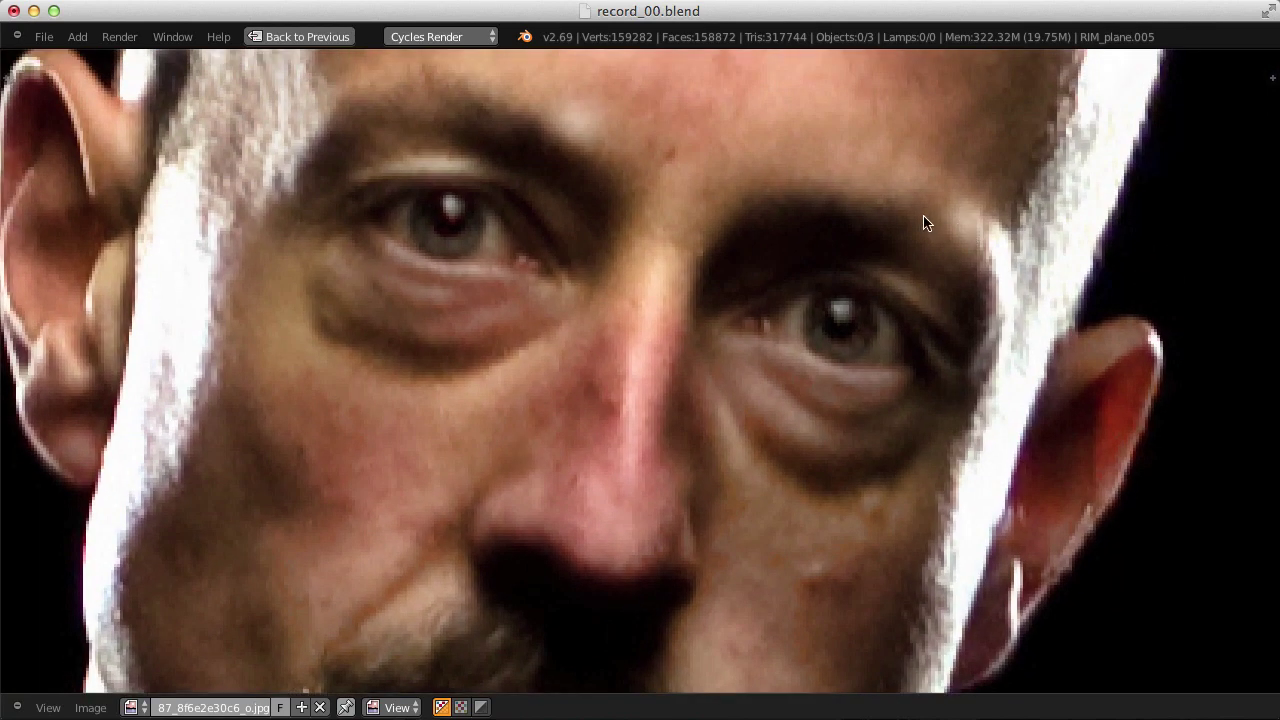
Zoom and pan the bald-man reference photo to frame the face.
scroll(918, 220, "down", 1)
scroll(849, 223, "down", 3)
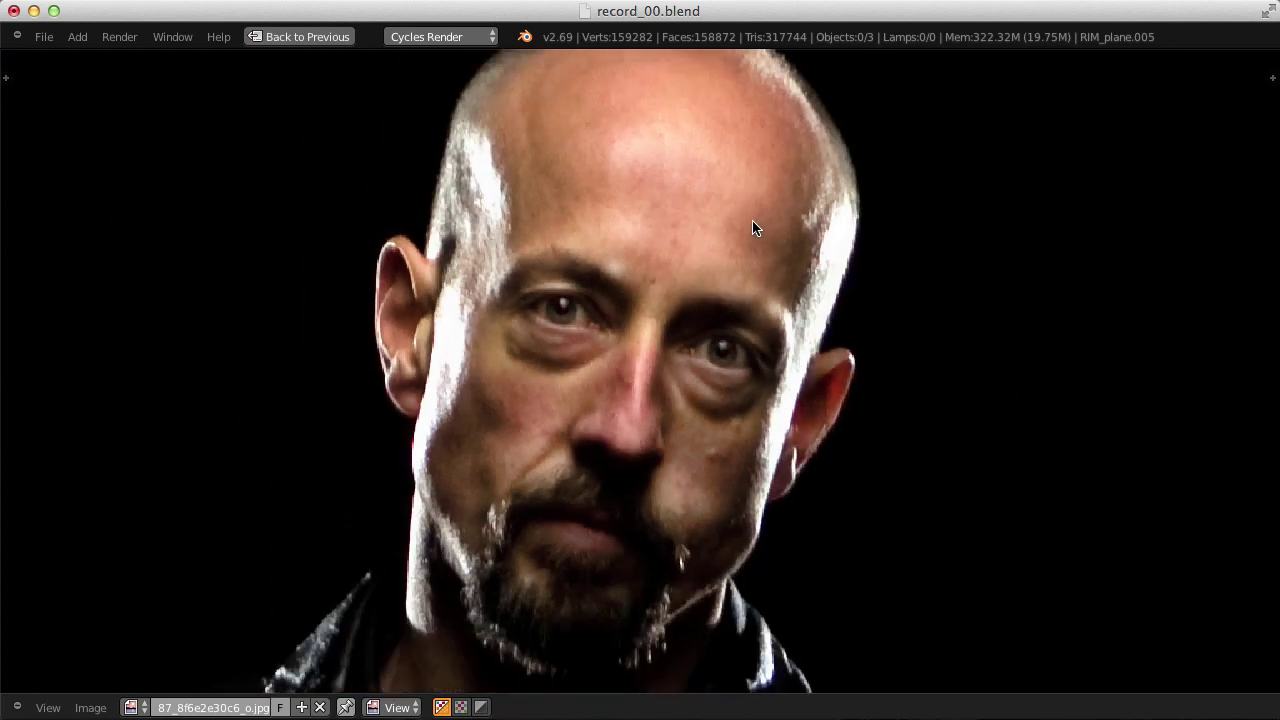
middle_click_drag(757, 226, 793, 248)
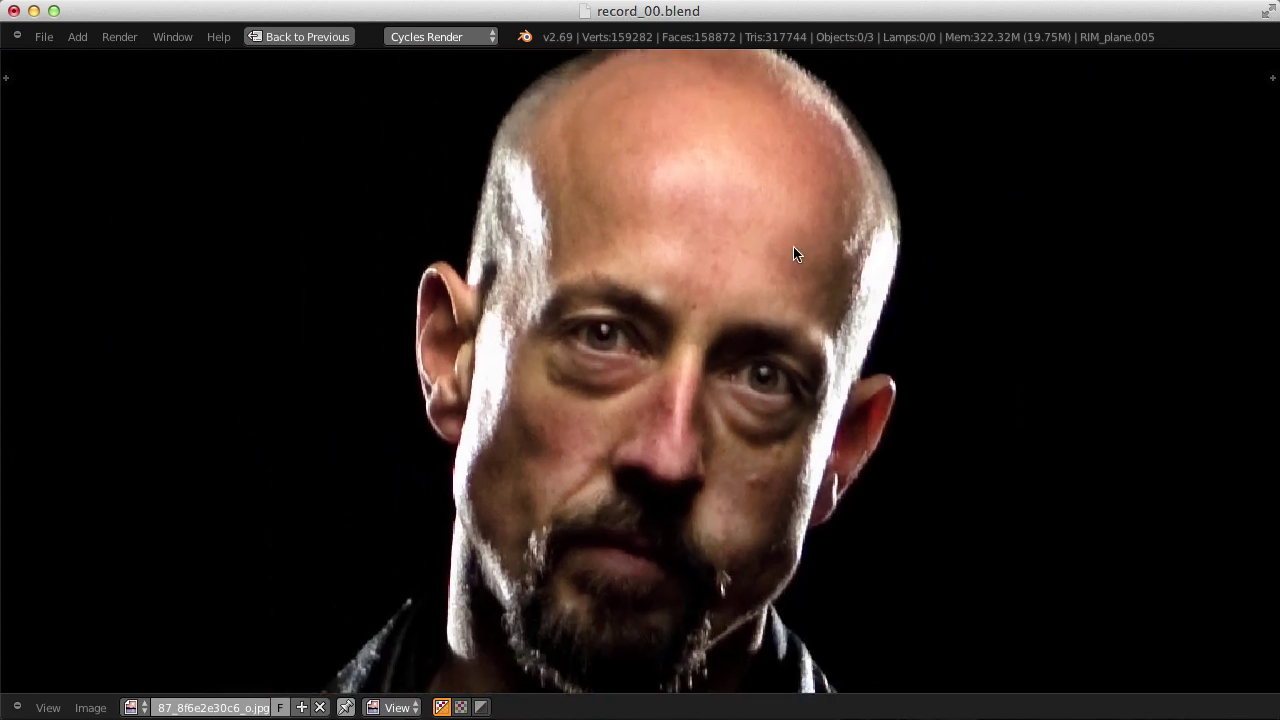
scroll(790, 266, "down", 1)
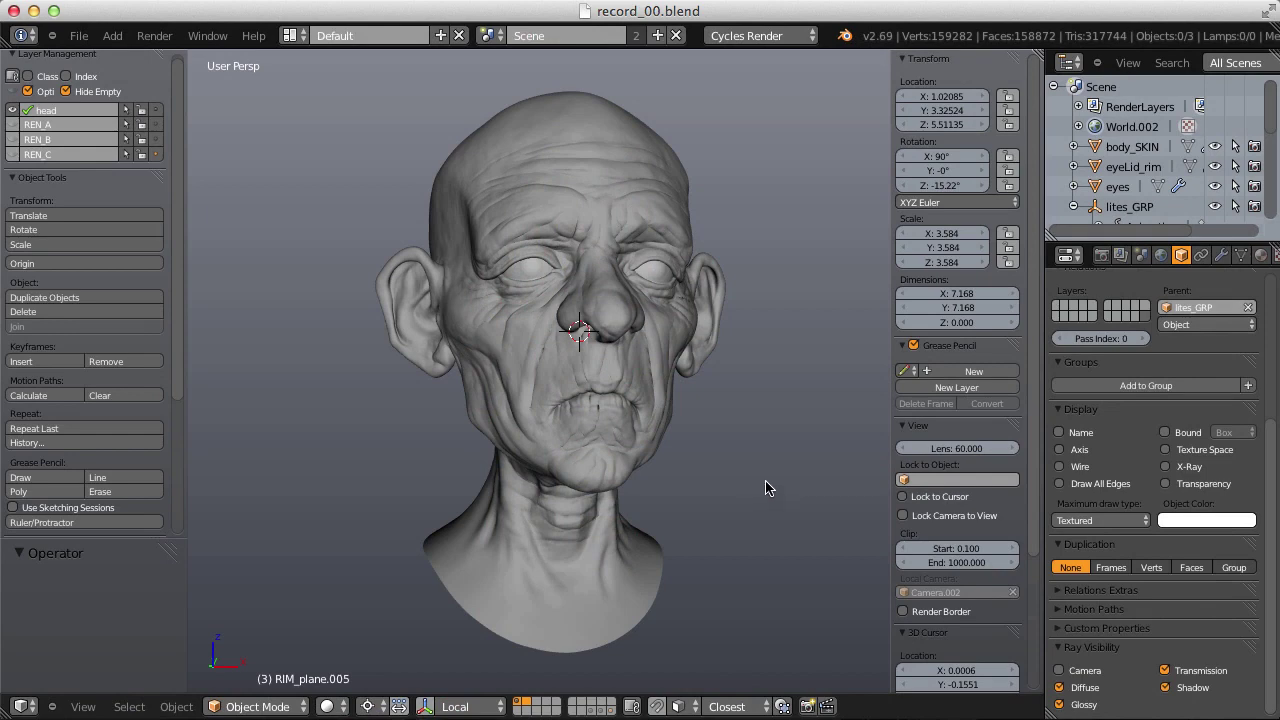
mouse_move(766, 474)
middle_mouse_down()
mouse_move(586, 477)
mouse_move(754, 466)
mouse_move(600, 471)
mouse_move(703, 467)
mouse_move(618, 470)
mouse_move(626, 440)
mouse_move(676, 422)
mouse_move(697, 424)
mouse_move(628, 440)
mouse_move(627, 486)
mouse_move(641, 428)
middle_mouse_up()
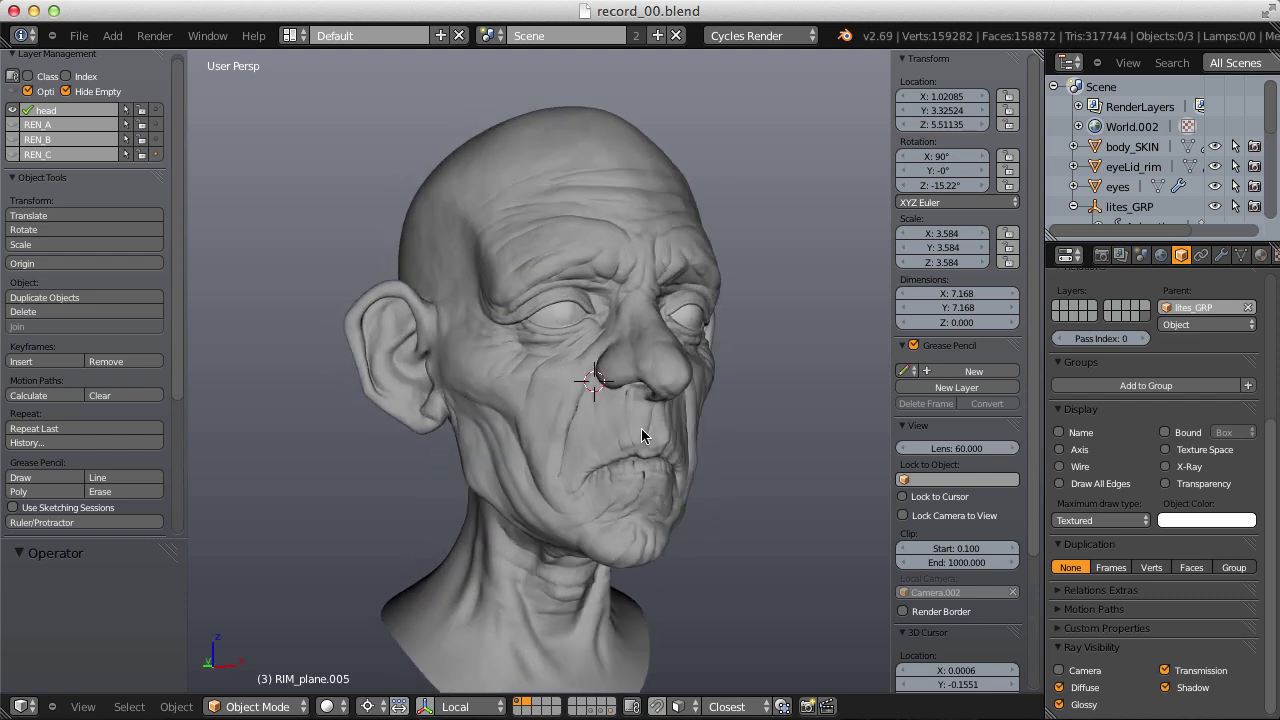
Select body_SKIN and set its Multires preview level to 5.
right_click(658, 220)
left_click(1221, 255)
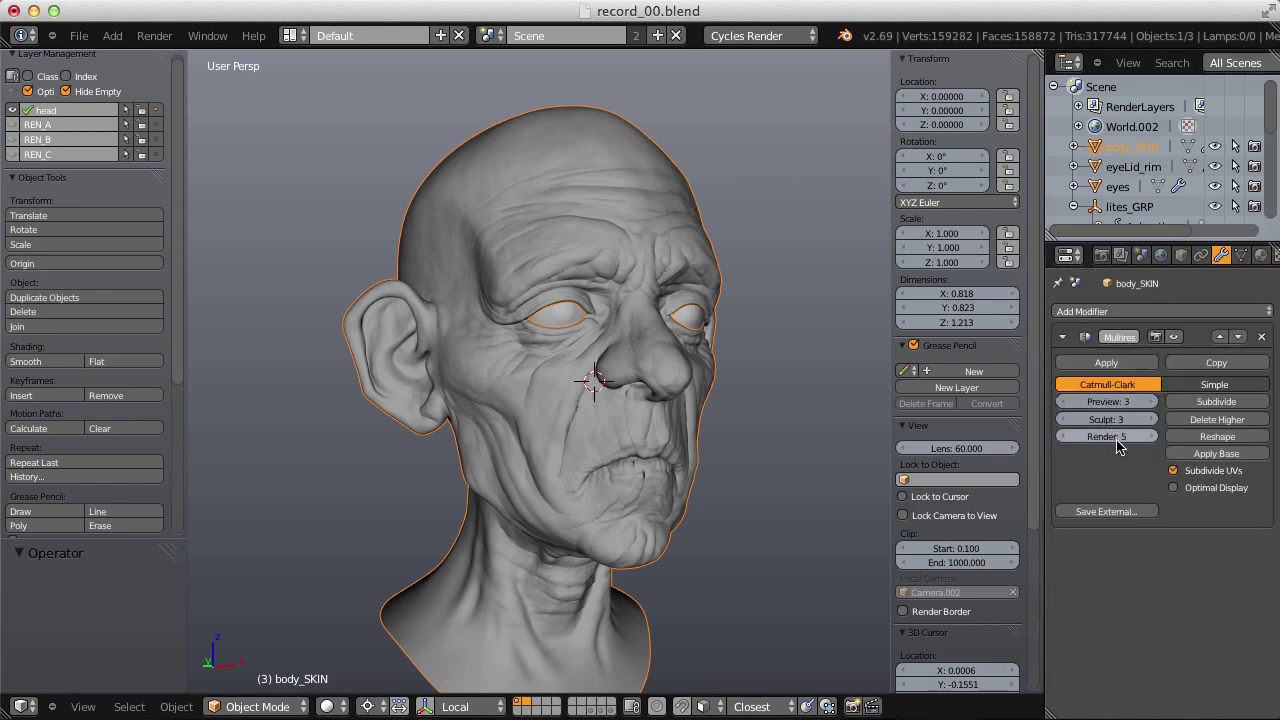
left_click(1112, 402)
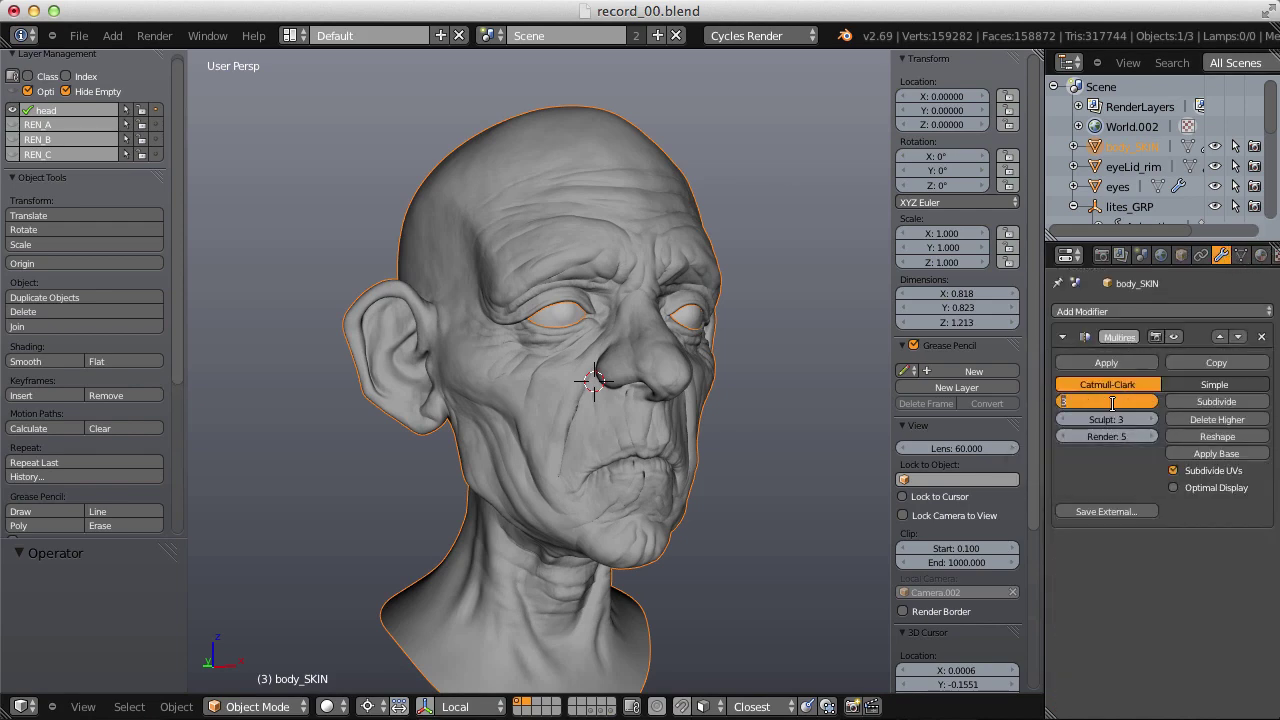
type("5")
key("Return")
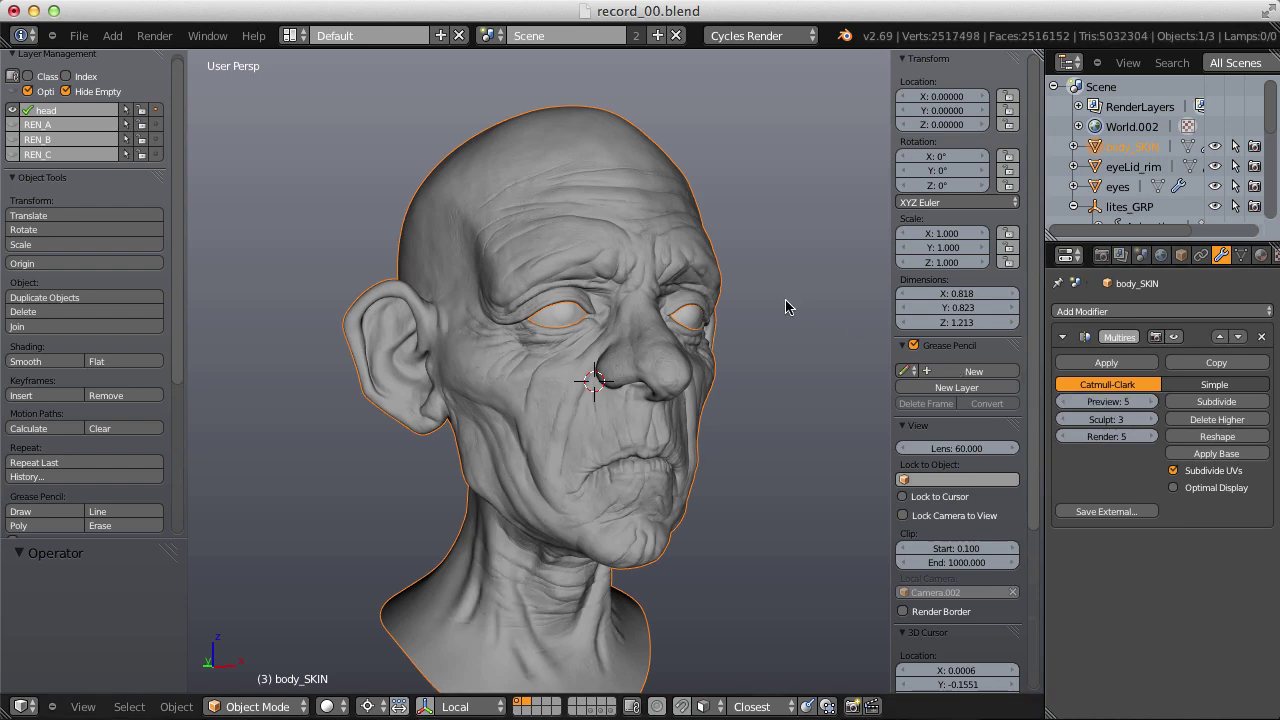
Orbit to inspect the ear and nose profile, then set the Multires preview back to 2.
scroll(743, 380, "up", 8)
scroll(743, 416, "down", 5)
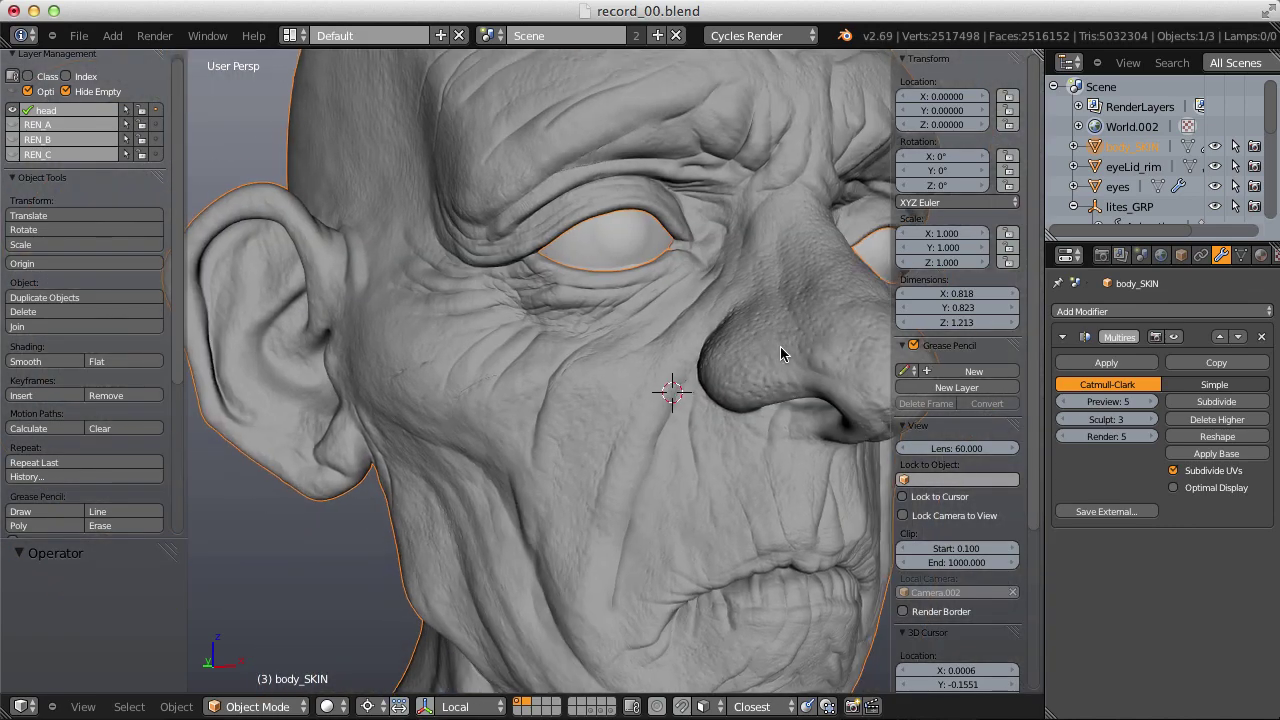
mouse_move(782, 346)
middle_mouse_down()
mouse_move(811, 312)
mouse_move(706, 340)
mouse_move(768, 325)
mouse_move(812, 332)
mouse_move(748, 323)
middle_mouse_up()
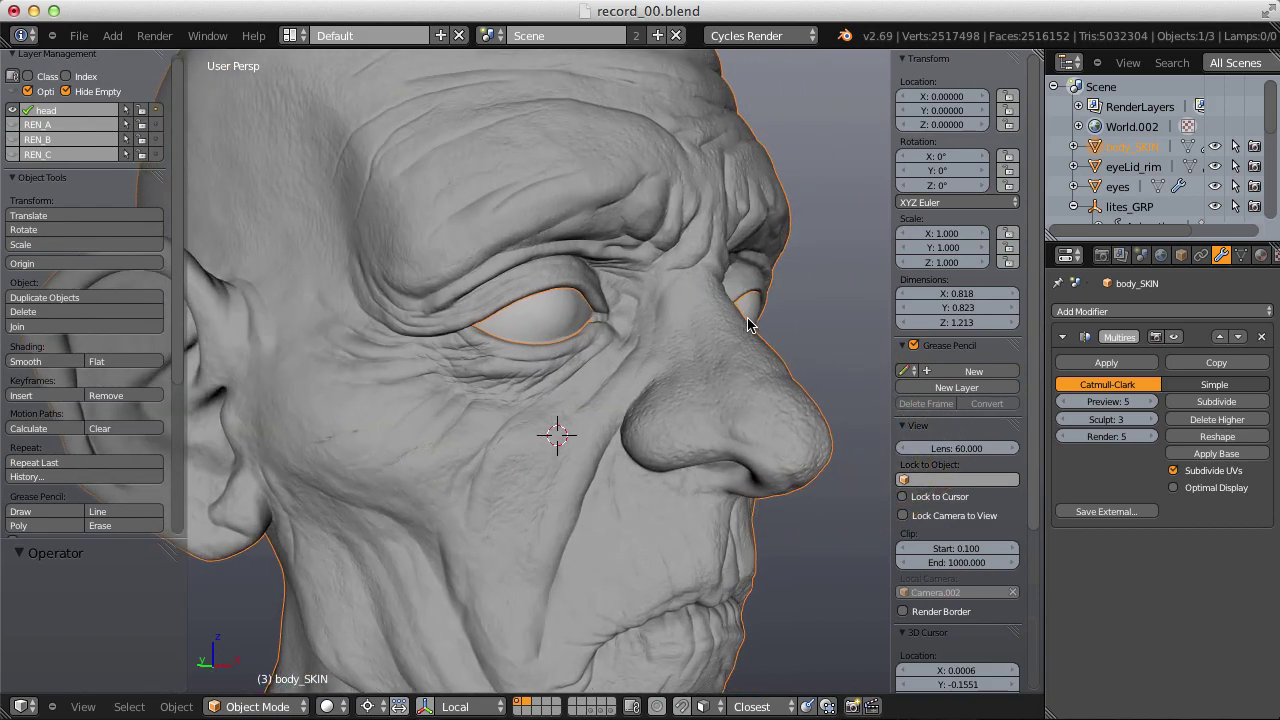
scroll(750, 351, "up", 4)
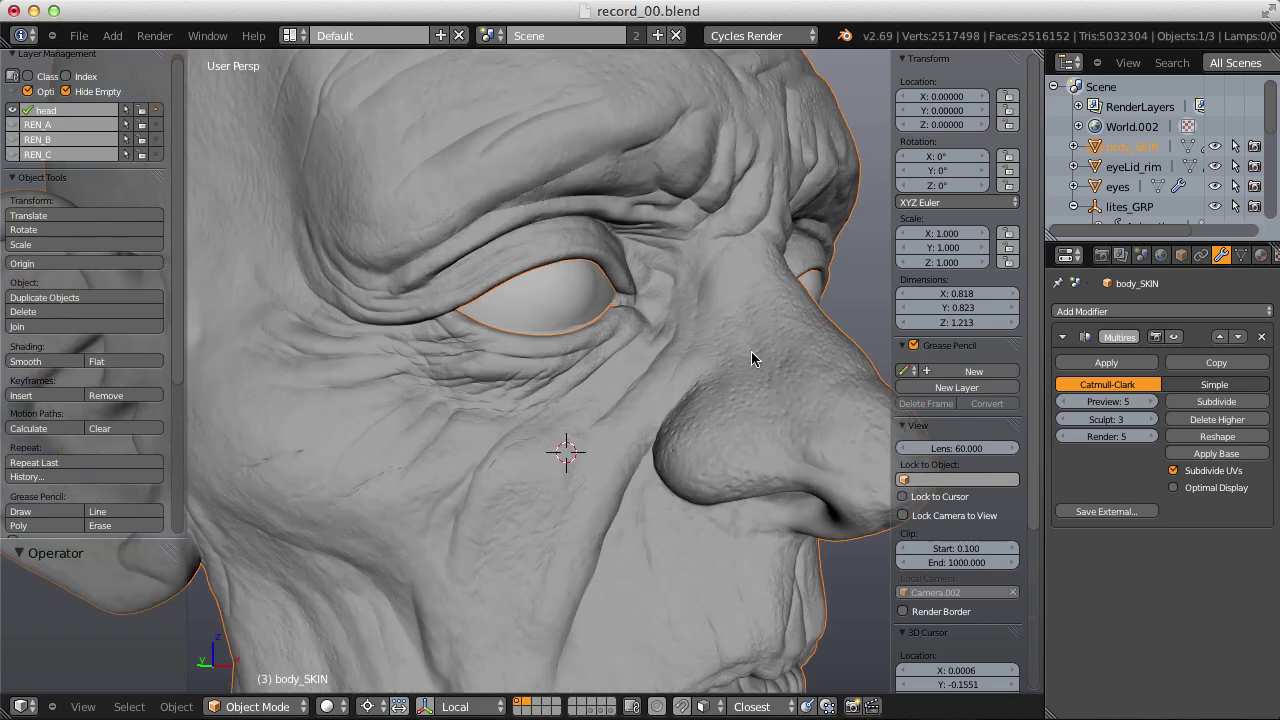
mouse_move(798, 325)
middle_mouse_down()
mouse_move(711, 337)
mouse_move(708, 295)
middle_mouse_up()
scroll(708, 295, "down", 4)
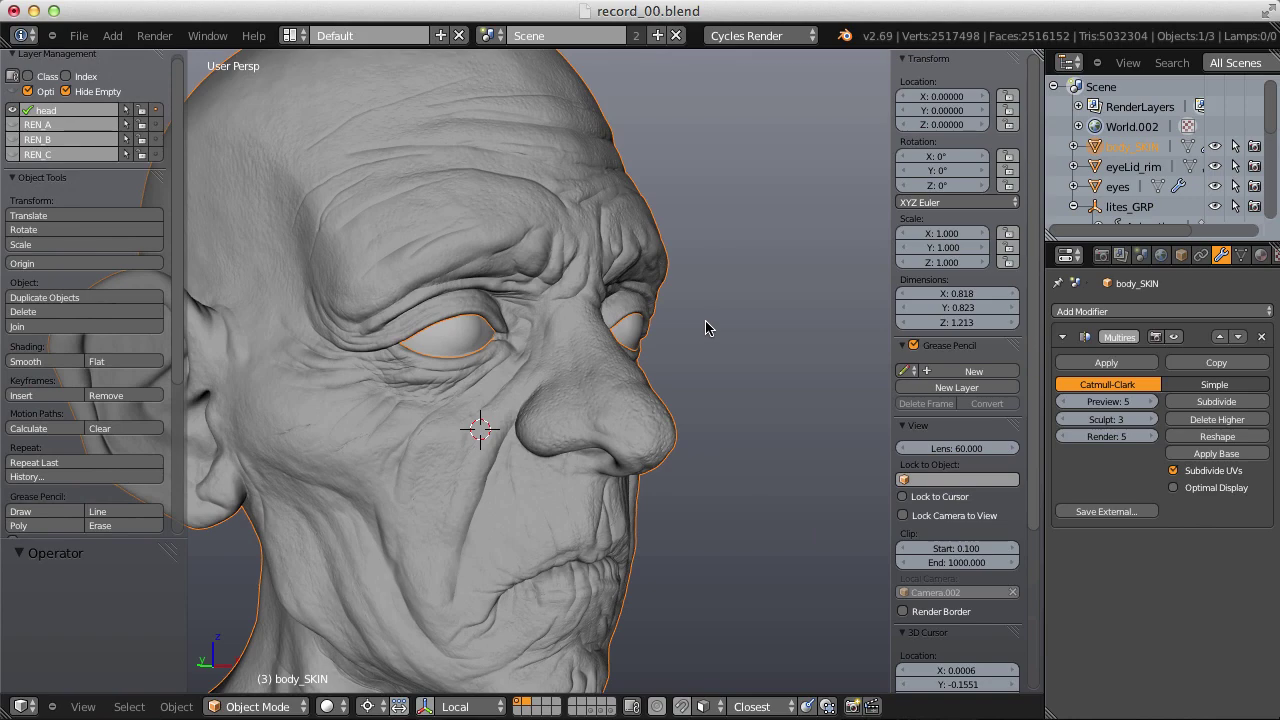
middle_click_drag(704, 332, 658, 333)
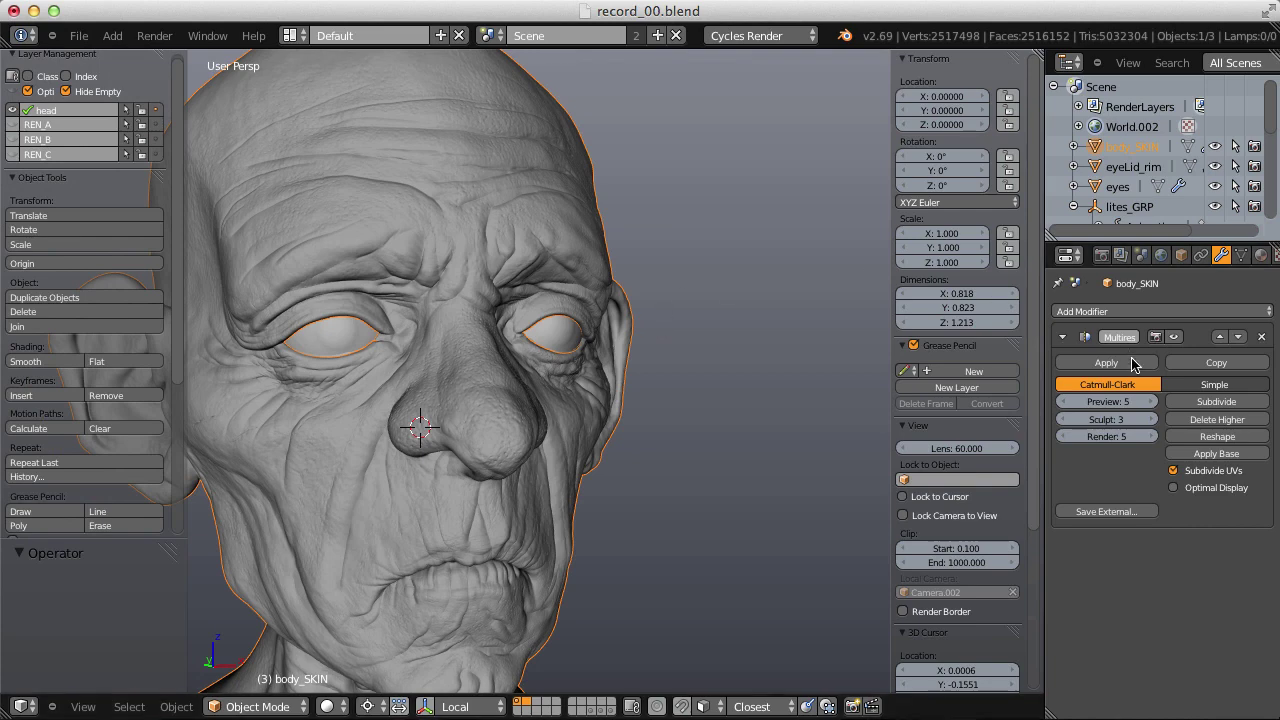
left_click(1095, 402)
type("2")
key("Return")
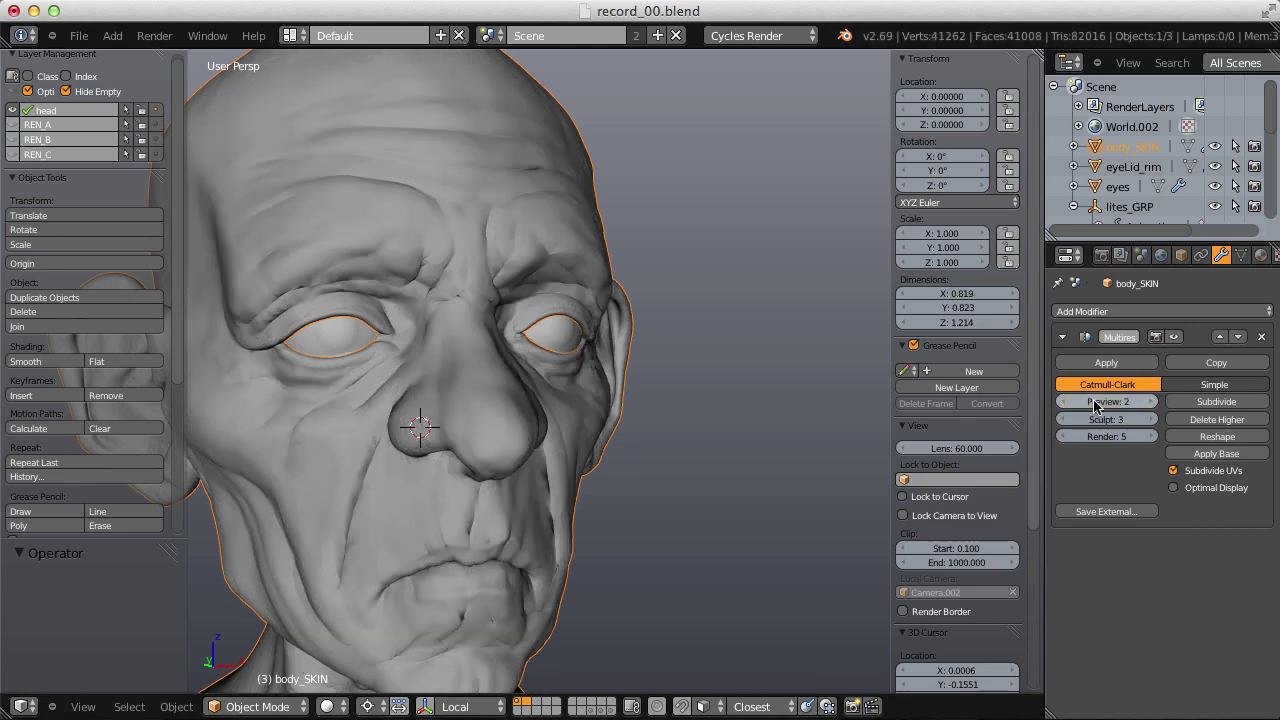
Centre the head frontally and split the 3D view, making the left half an image editor.
scroll(612, 262, "down", 5)
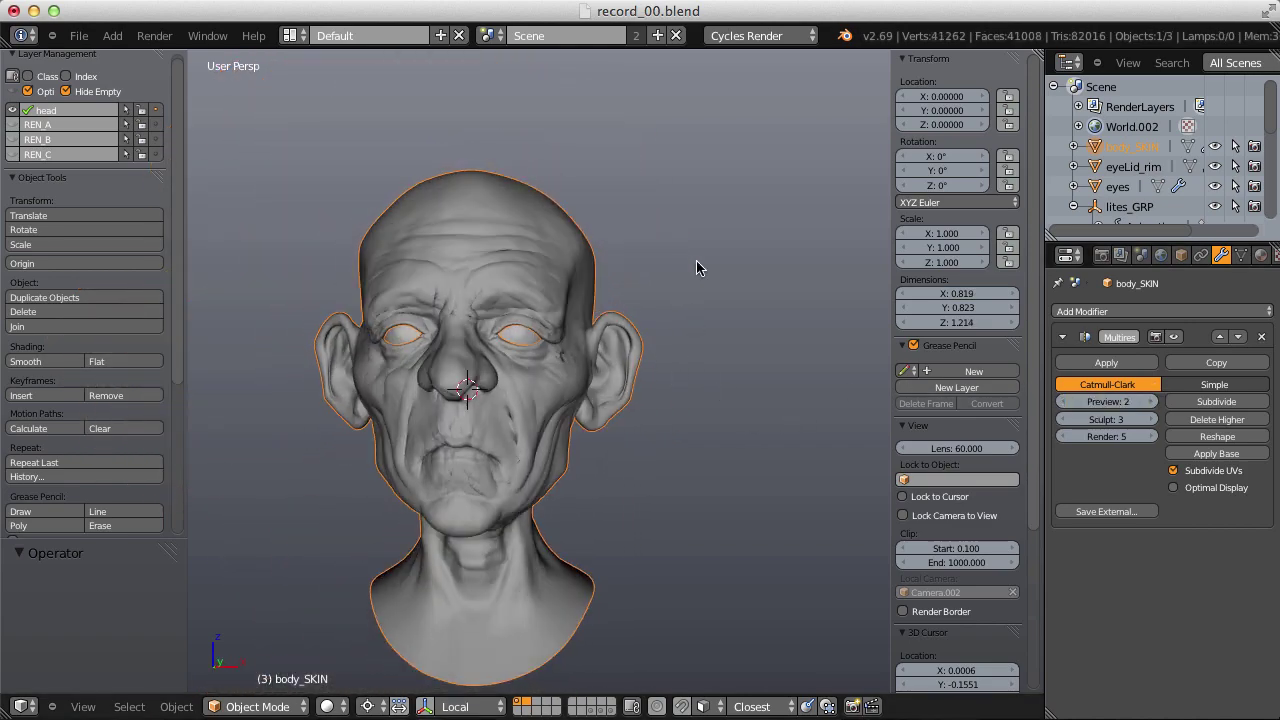
middle_click_drag(696, 260, 684, 307)
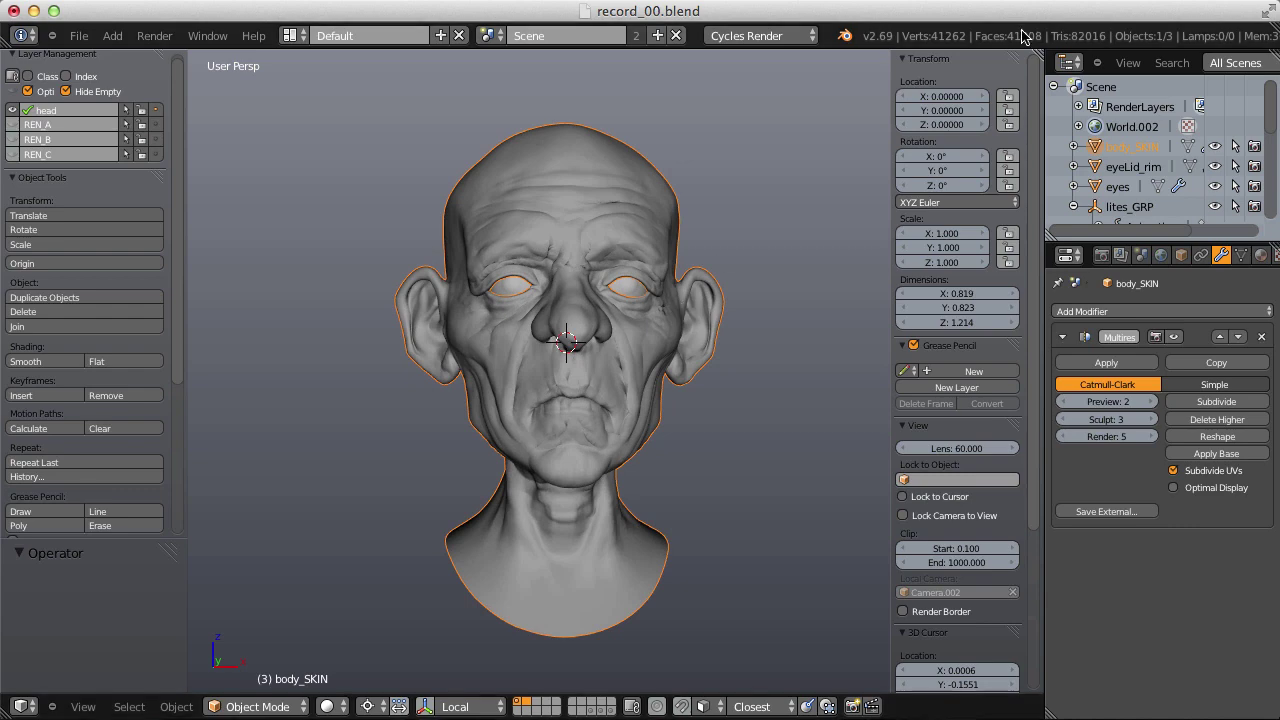
left_click_drag(1040, 50, 543, 83)
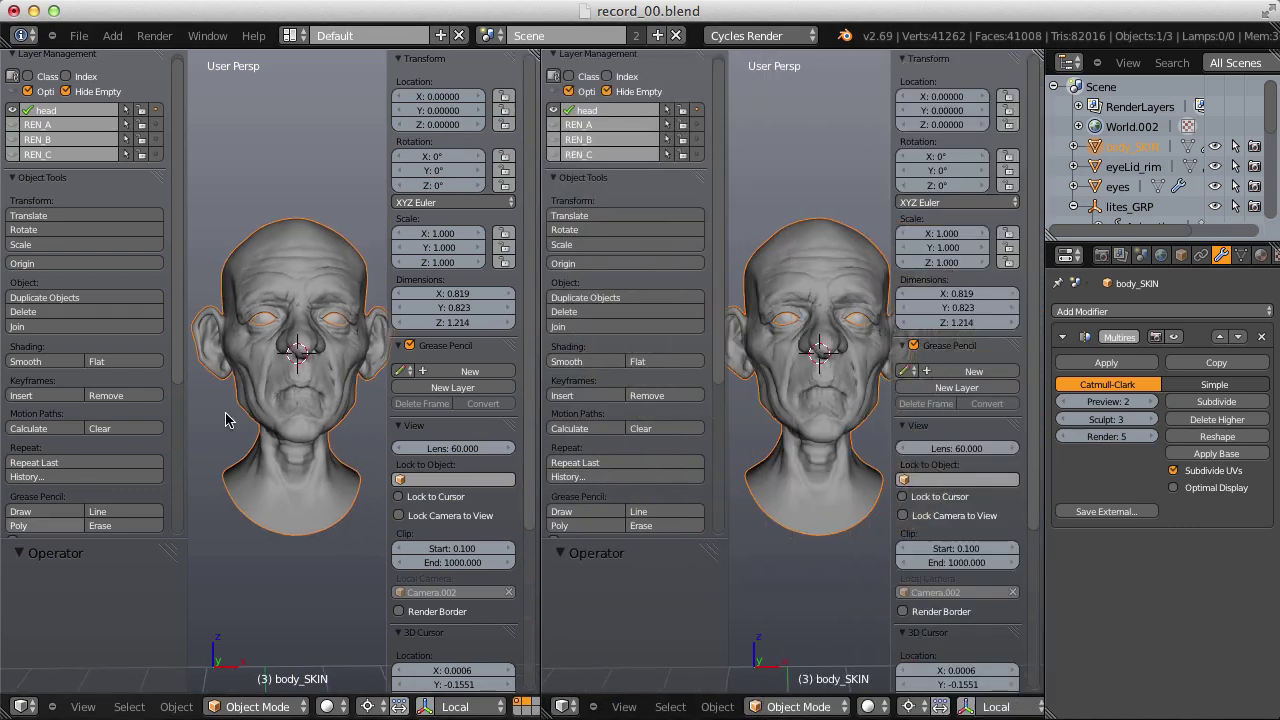
left_click(21, 707)
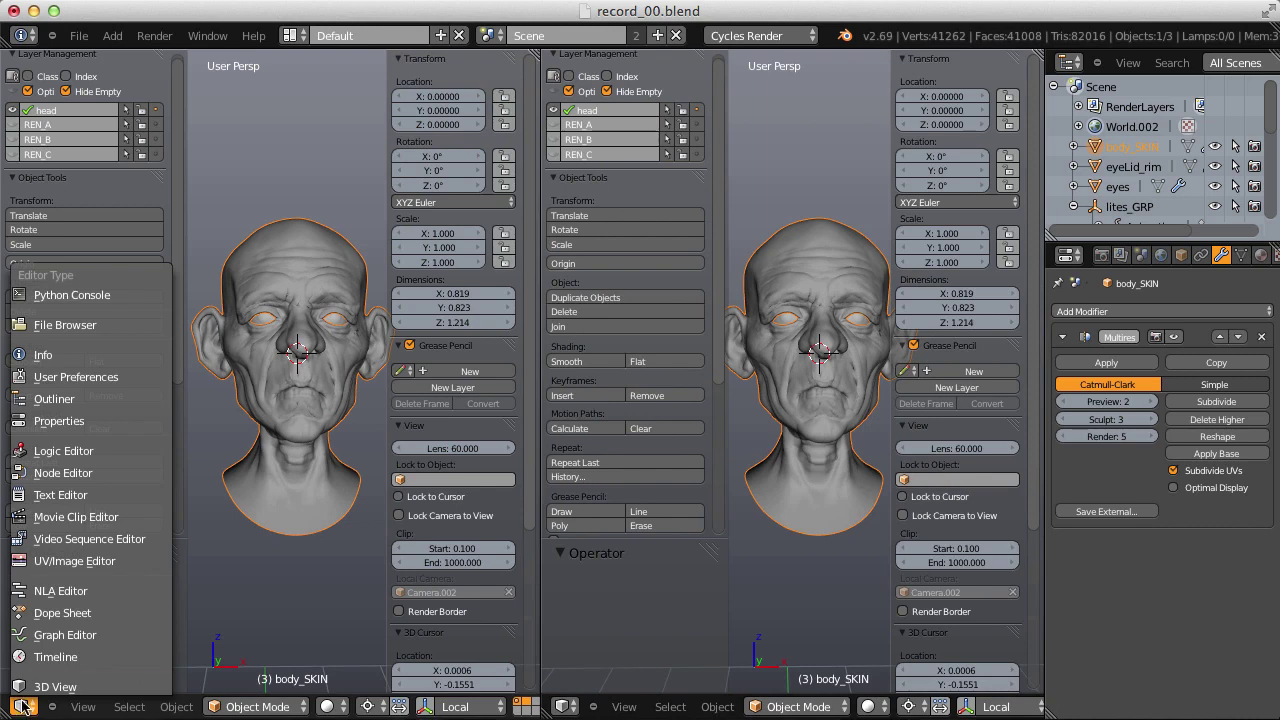
left_click(75, 560)
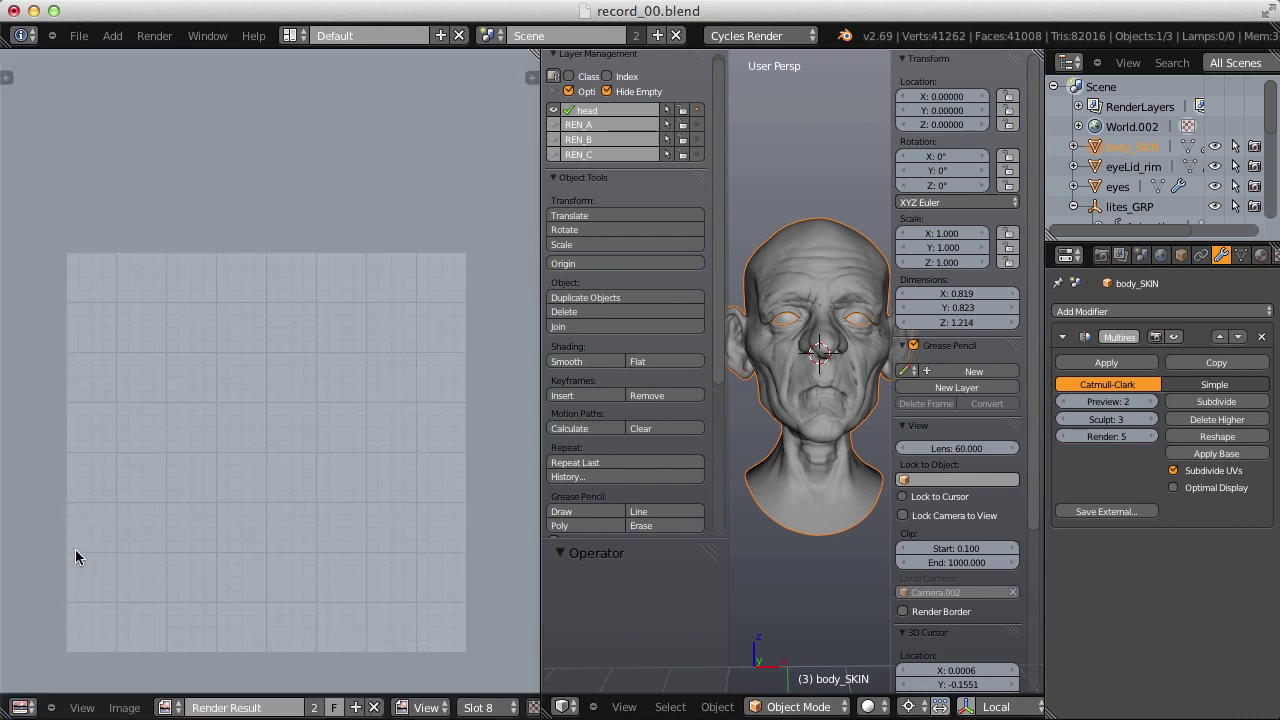
Display SSS_epidD.jpg, then switch to the SSS_subD.jpg texture and zoom out.
left_click(165, 707)
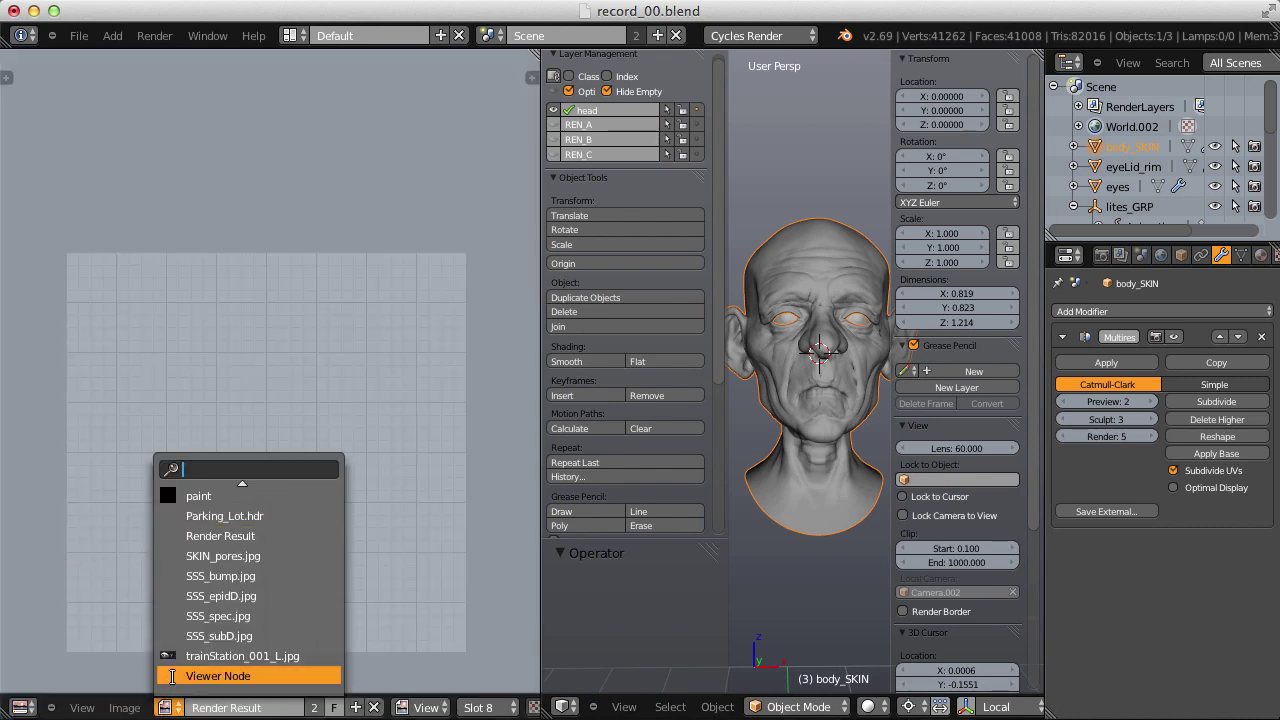
left_click(213, 597)
scroll(235, 556, "down", 3)
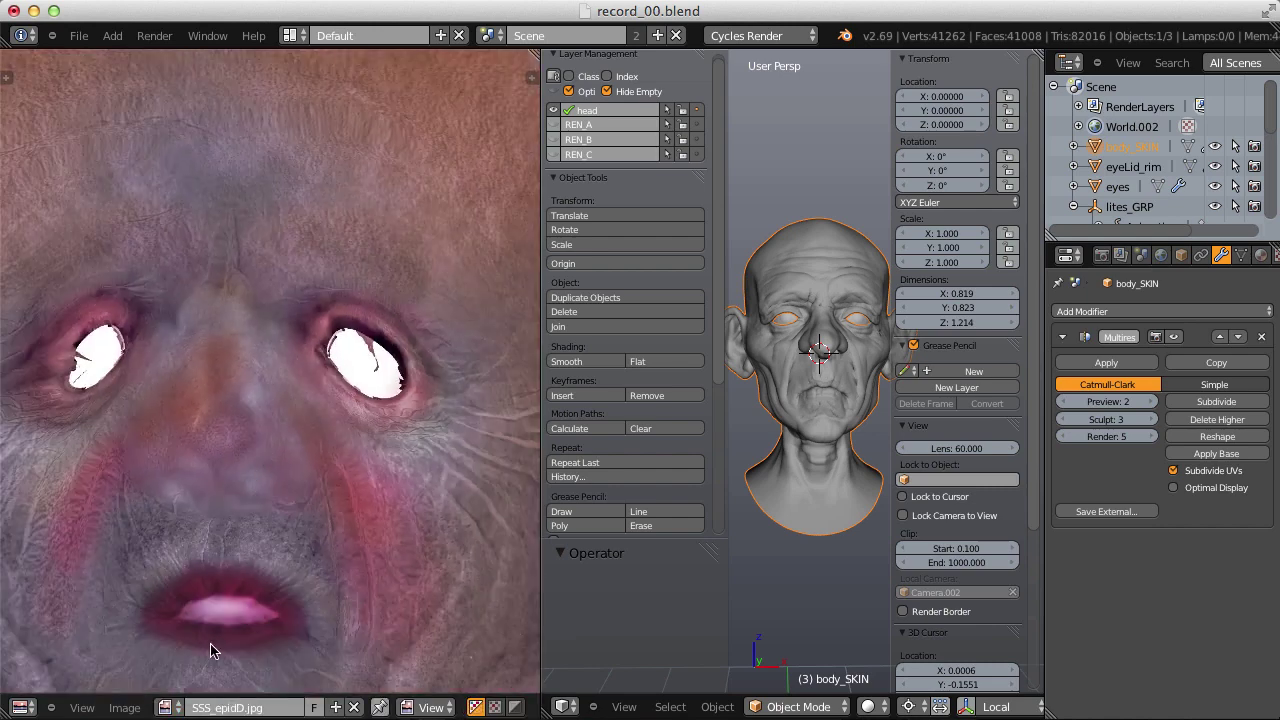
left_click(166, 707)
left_click(222, 635)
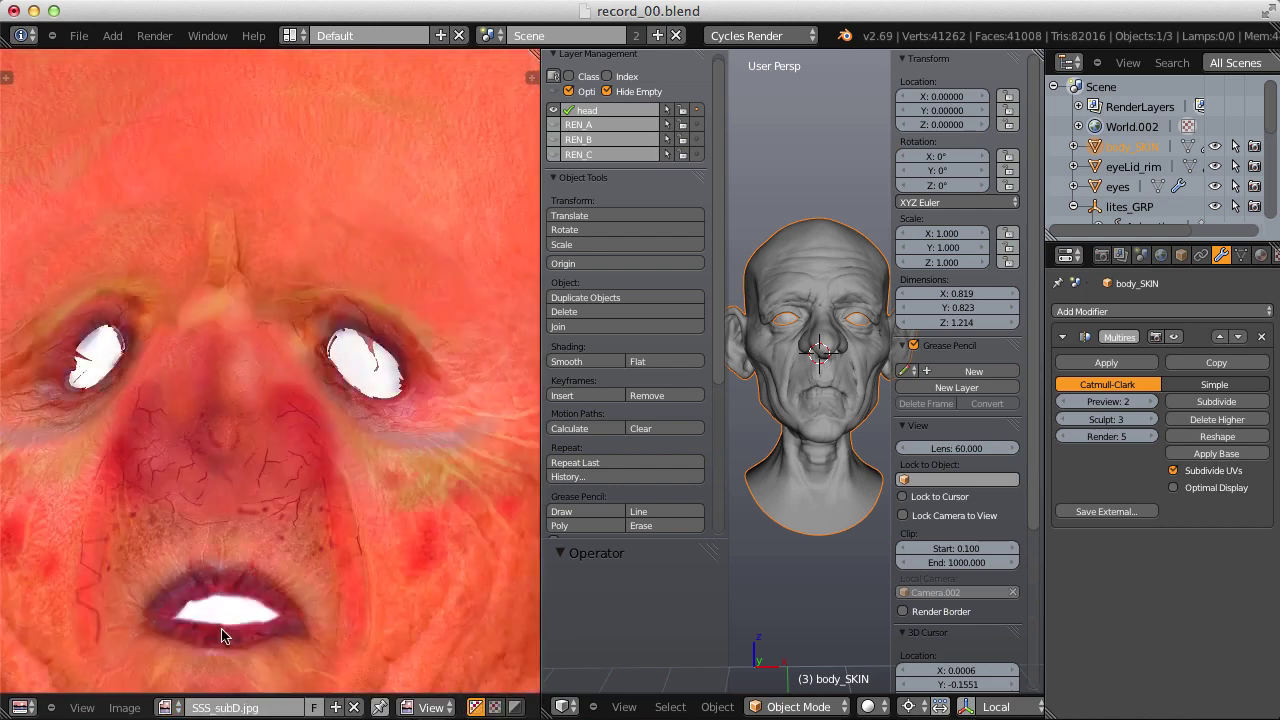
scroll(225, 620, "down", 3)
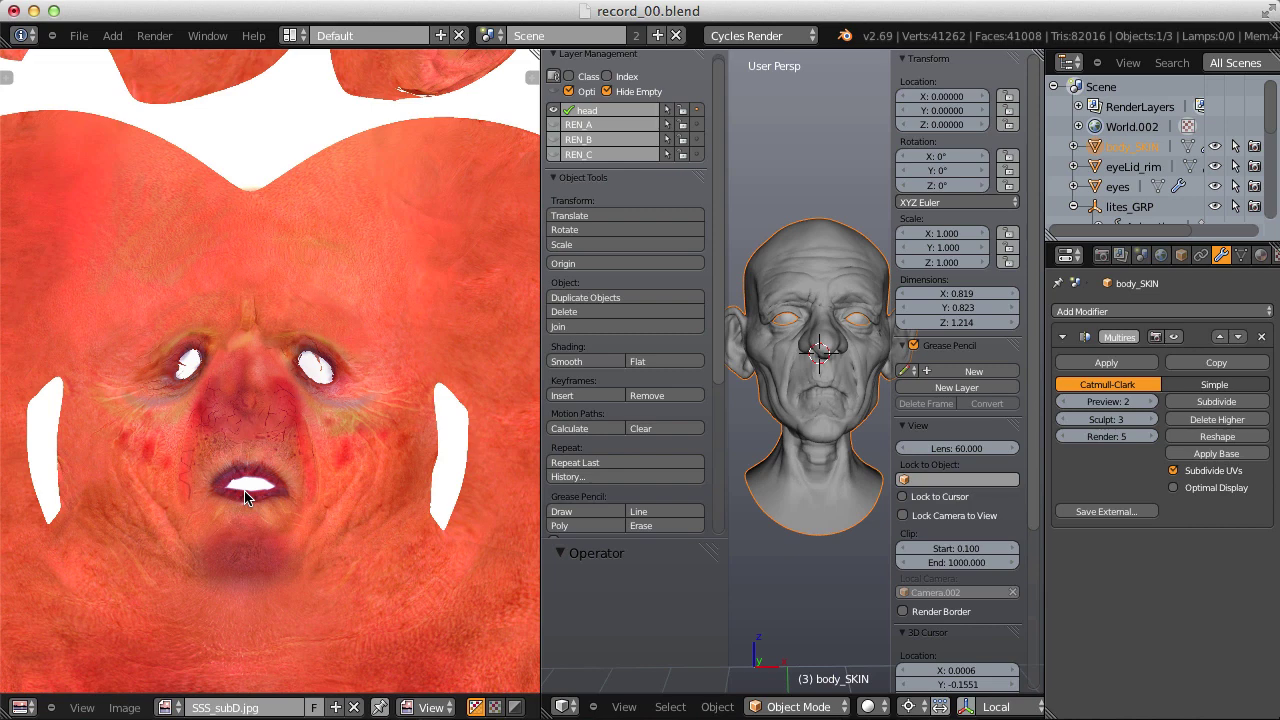
Merge the image editor into the 3D view and split Properties to add a small 3D viewport.
left_click_drag(544, 712, 300, 500)
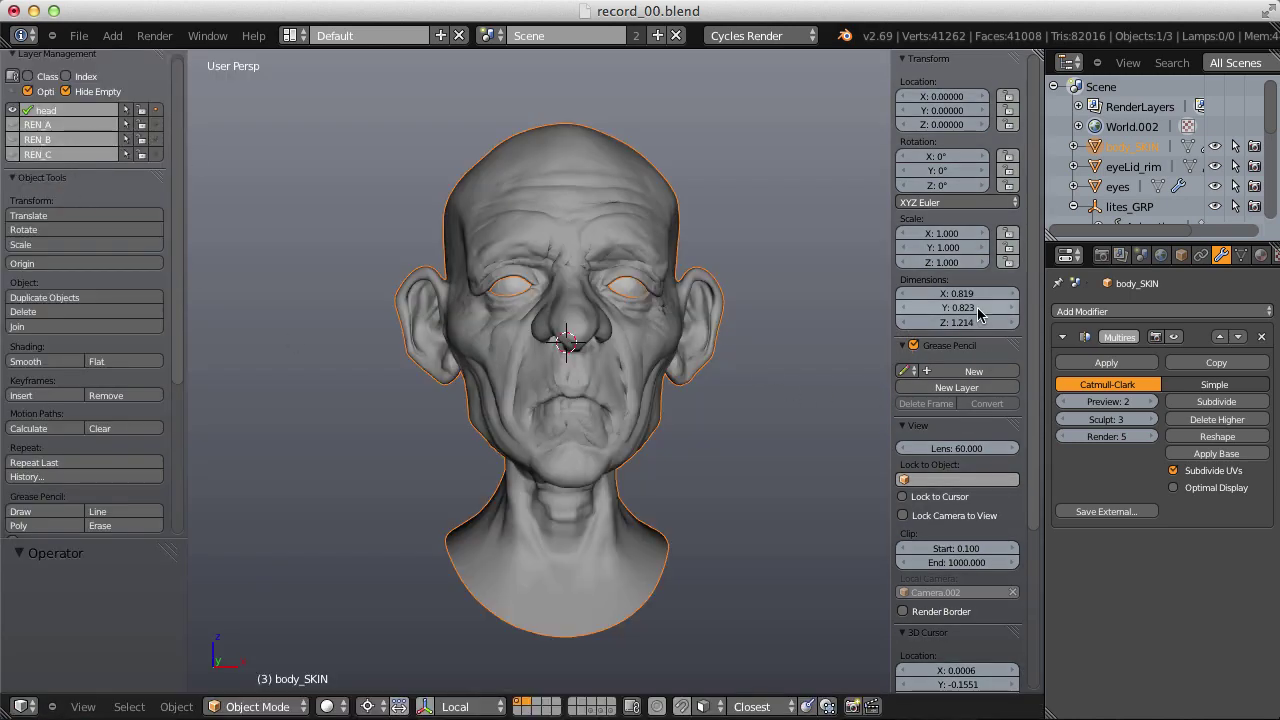
left_click_drag(1045, 258, 984, 364)
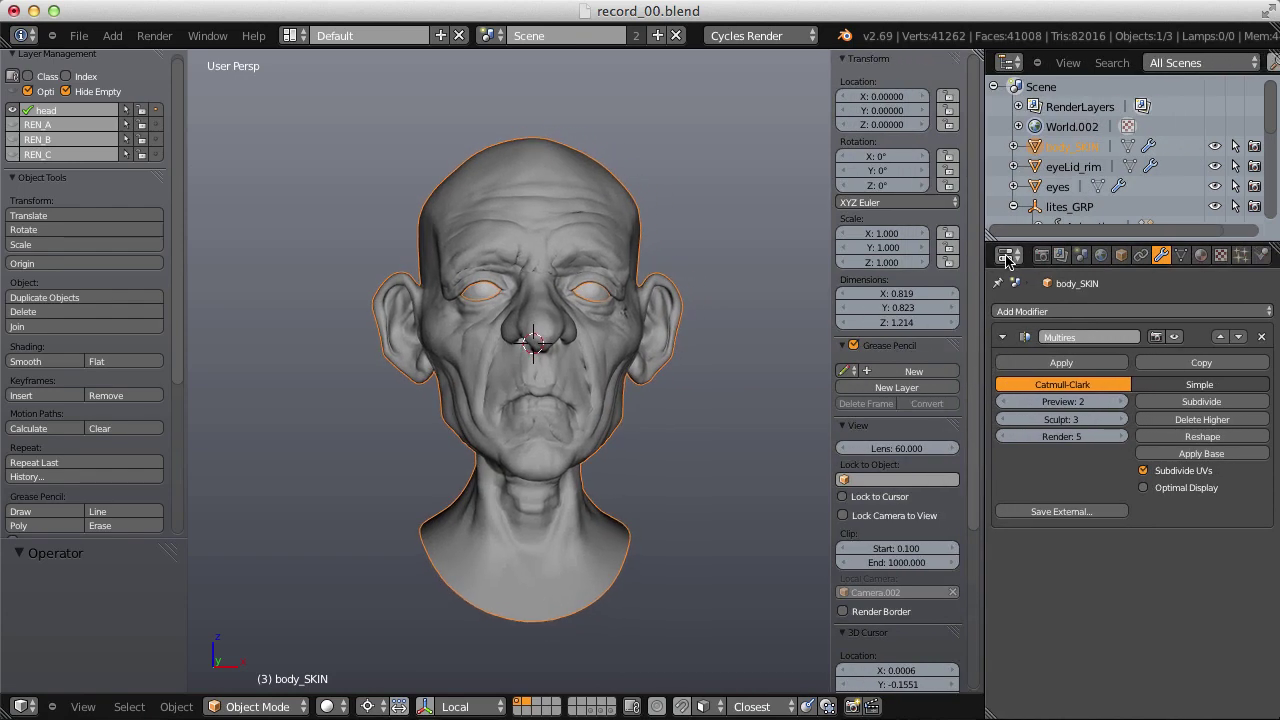
left_click_drag(1272, 245, 1010, 480)
left_click(1005, 488)
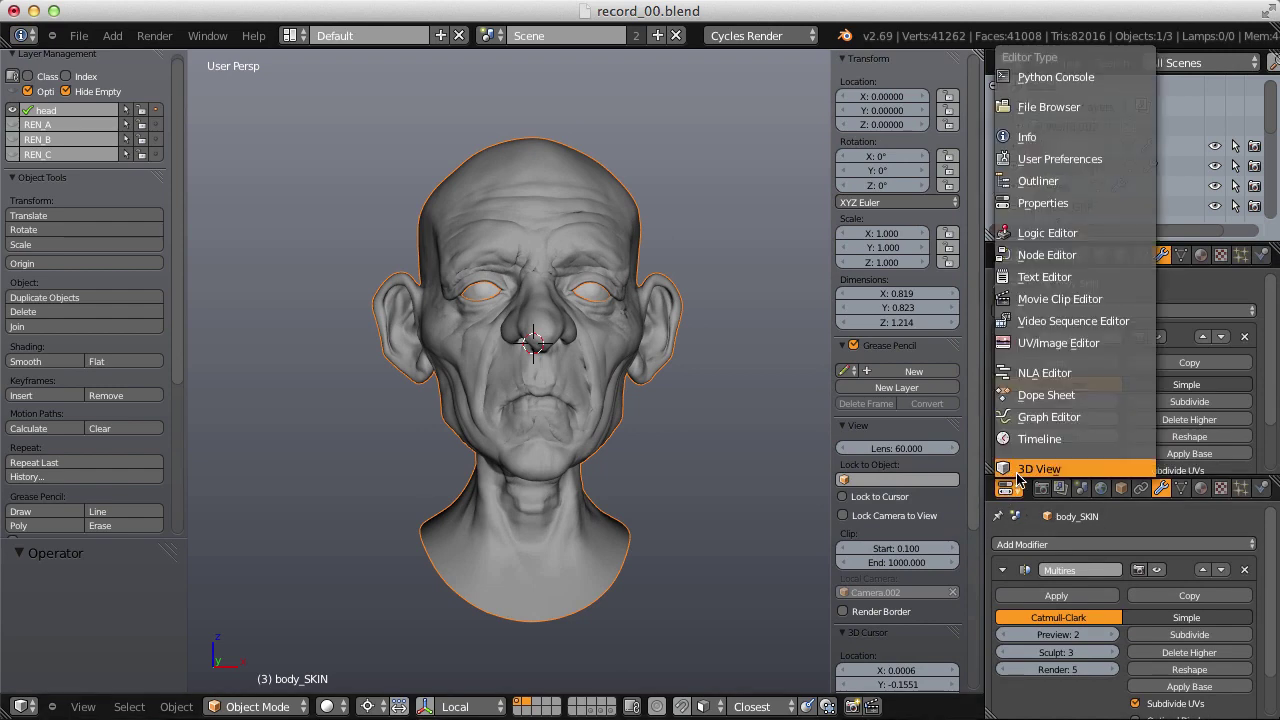
left_click(1036, 470)
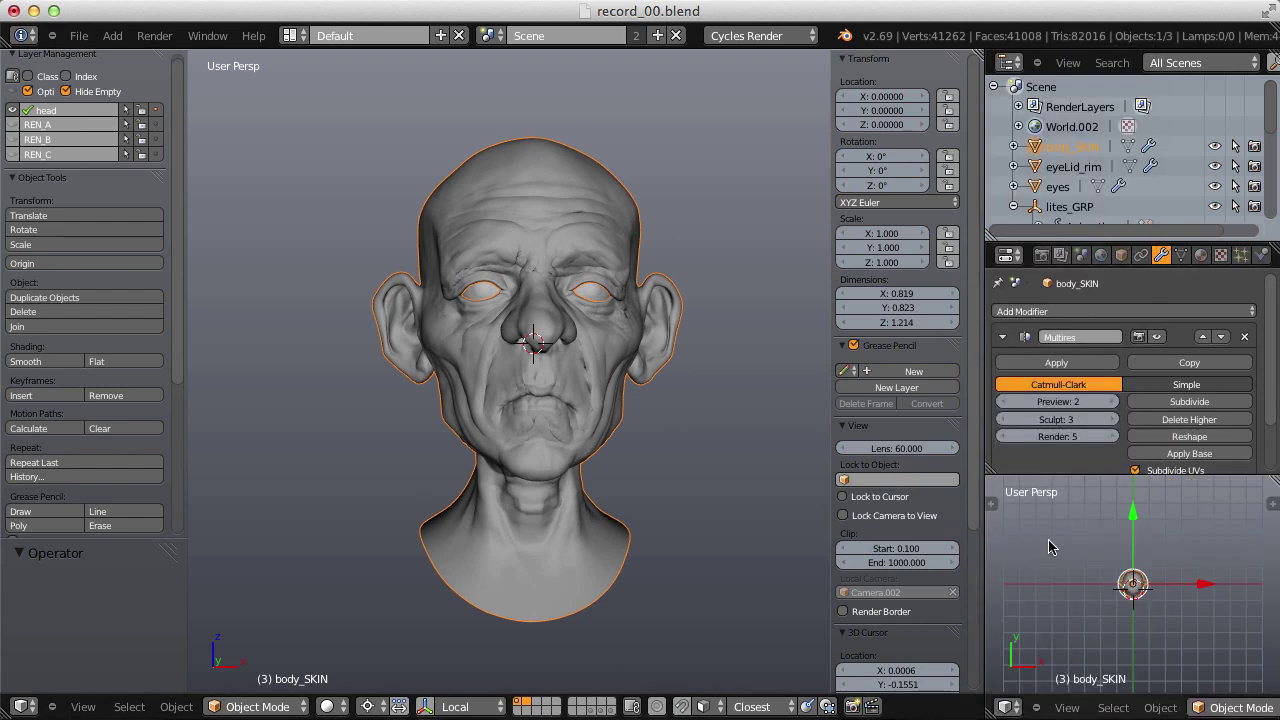
Make the small viewport look through the scene camera with Rendered shading.
middle_click_drag(1054, 546, 1058, 551)
key("KP_0")
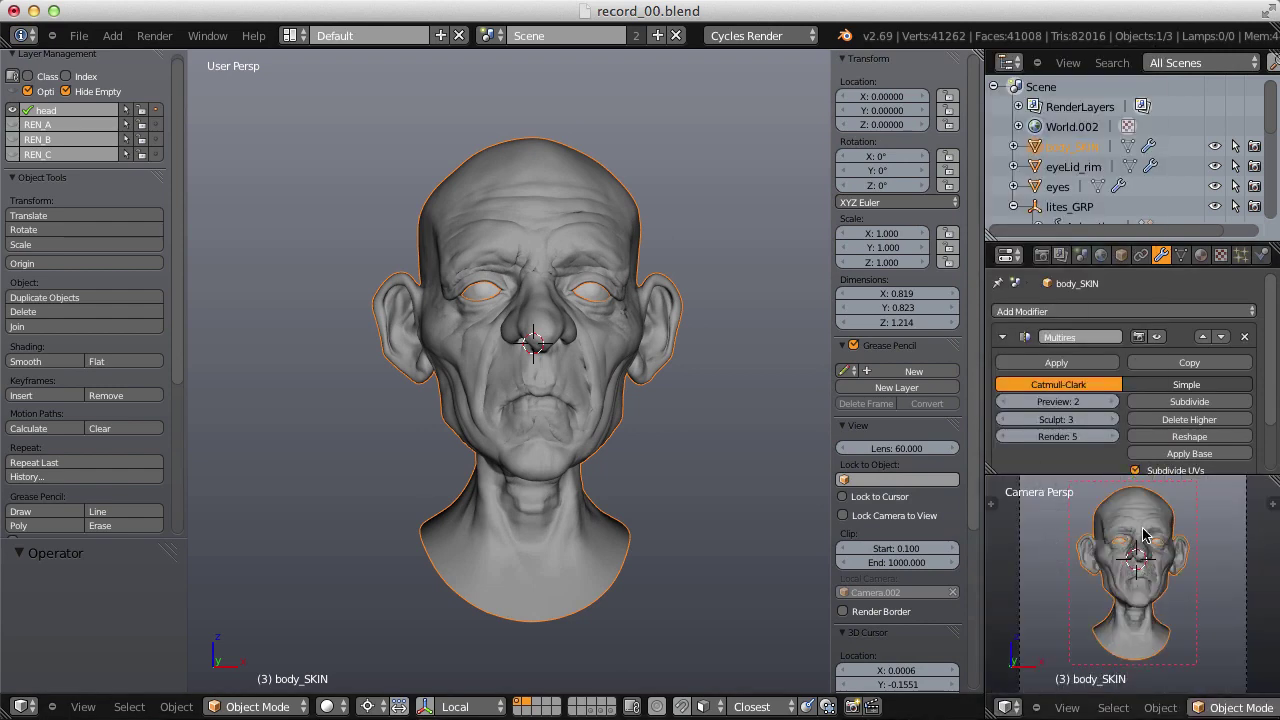
scroll(1145, 588, "up", 2)
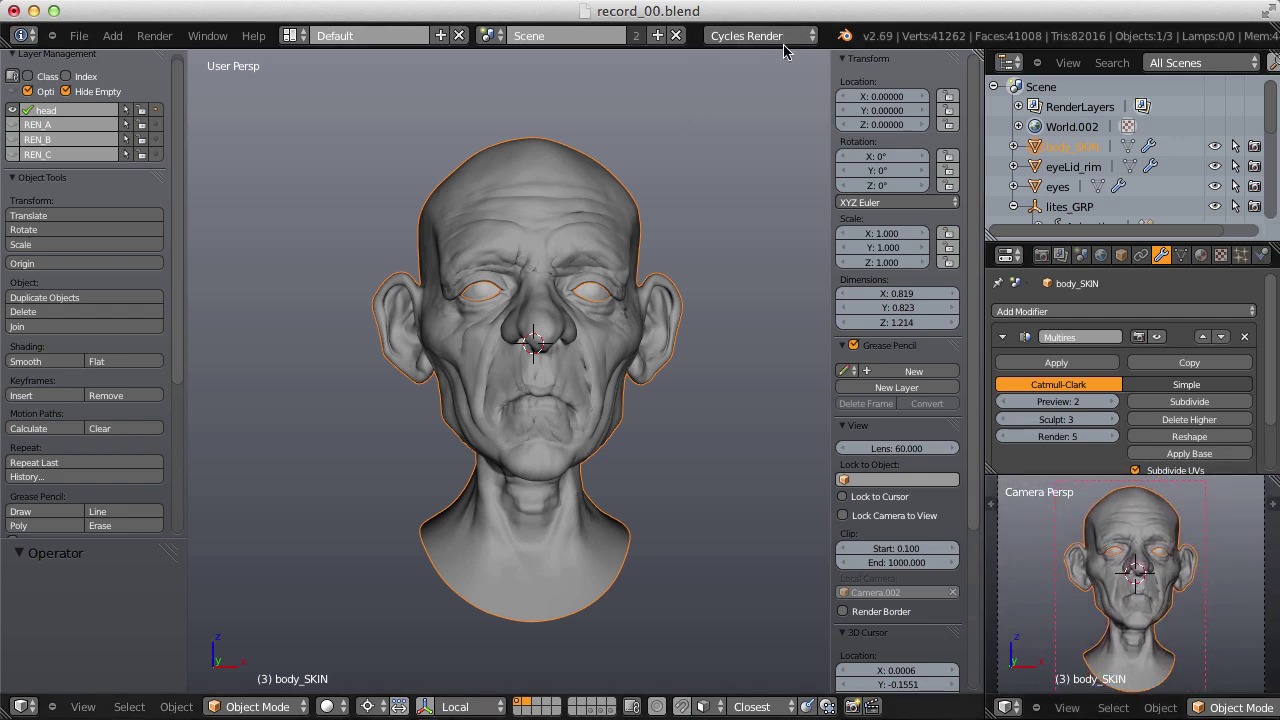
scroll(1013, 702, "down", 5)
left_click(1120, 707)
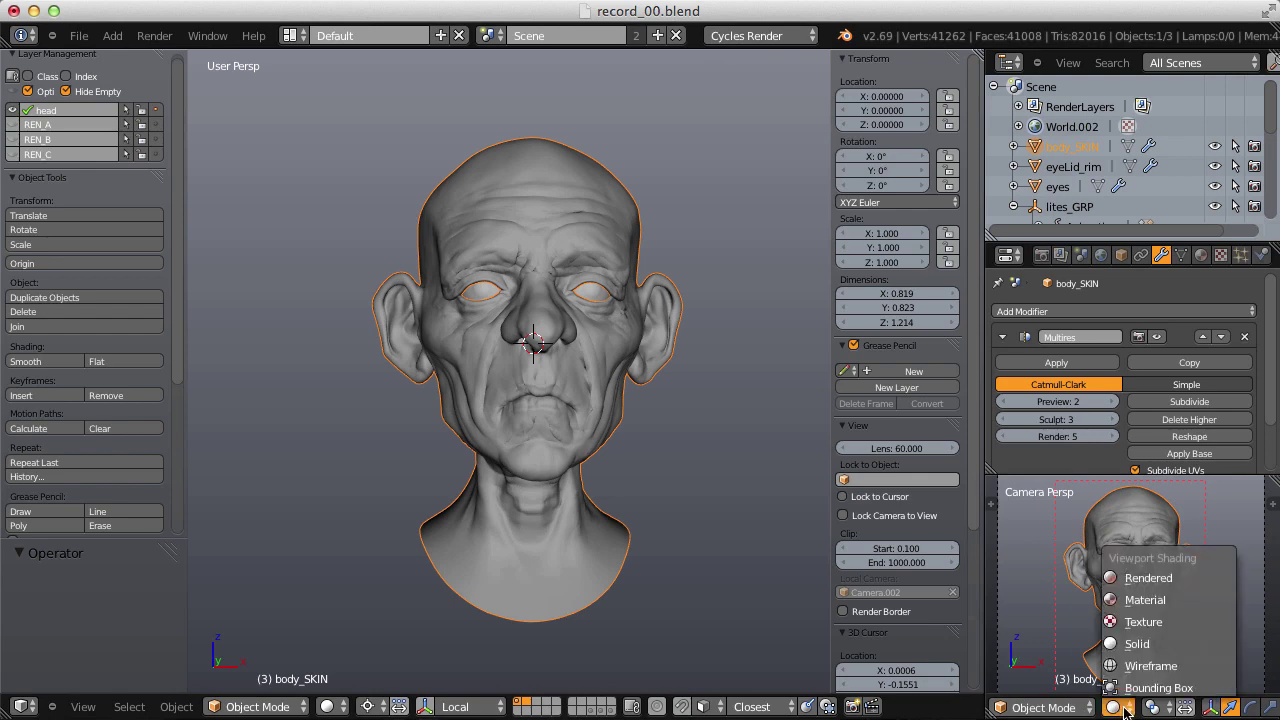
left_click(1190, 628)
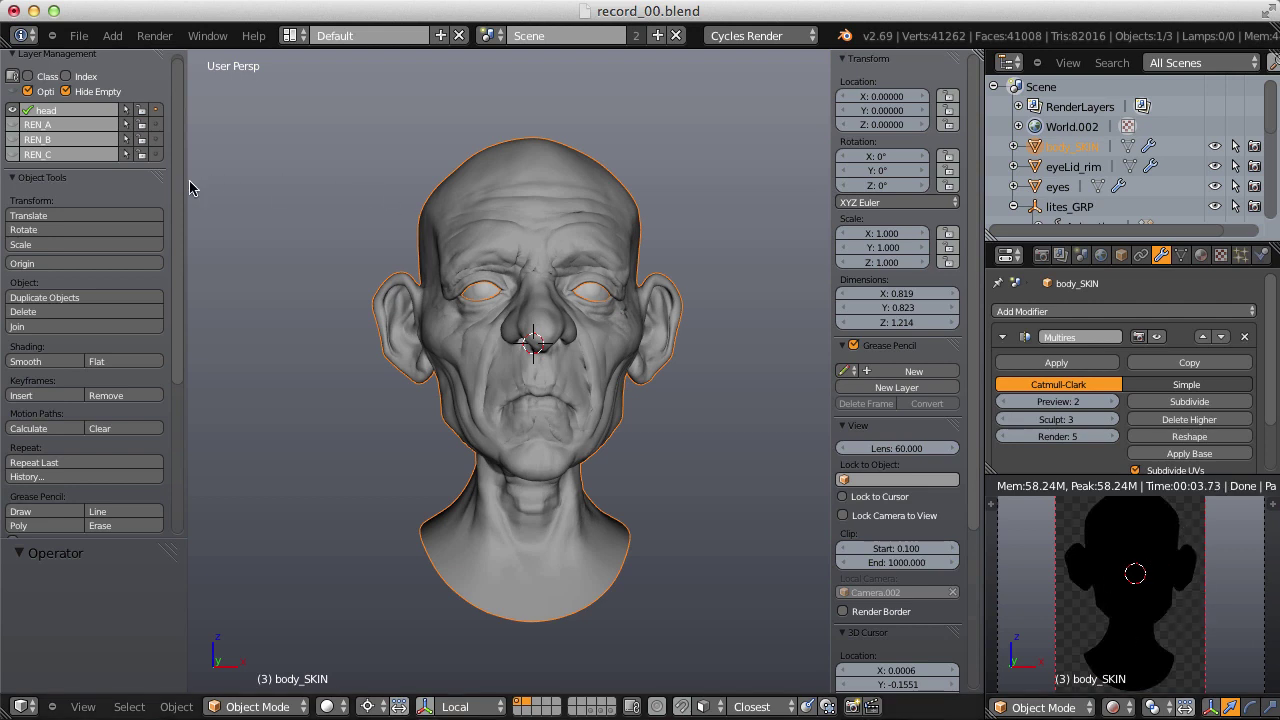
Show the REN_A lighting layer and orbit to view the scene from the side.
scroll(20, 156, "down", 1)
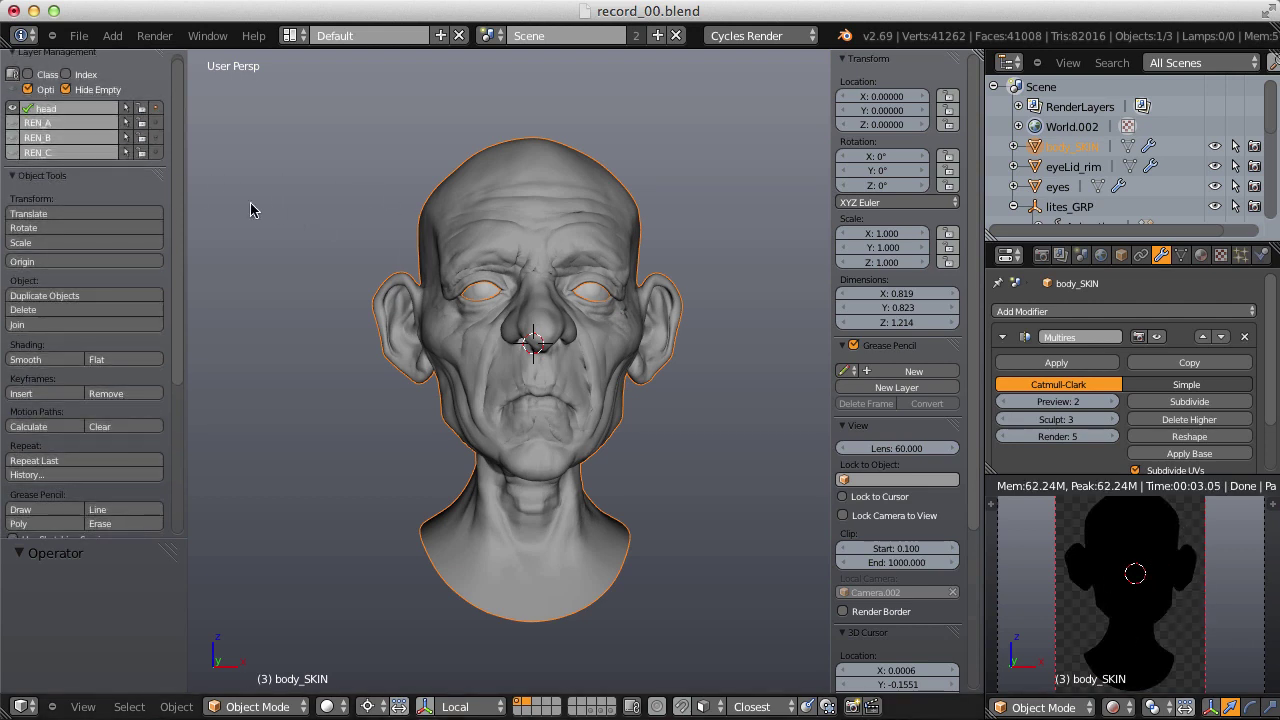
scroll(180, 190, "up", 1)
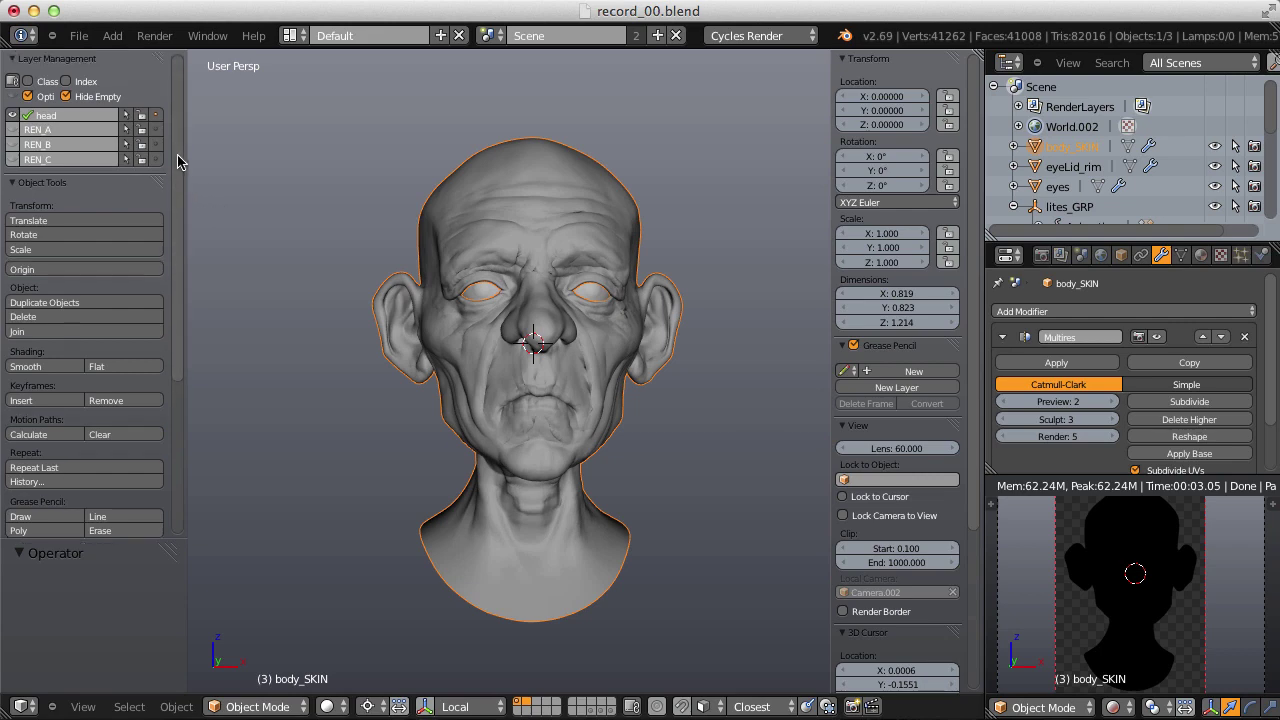
left_click(12, 130)
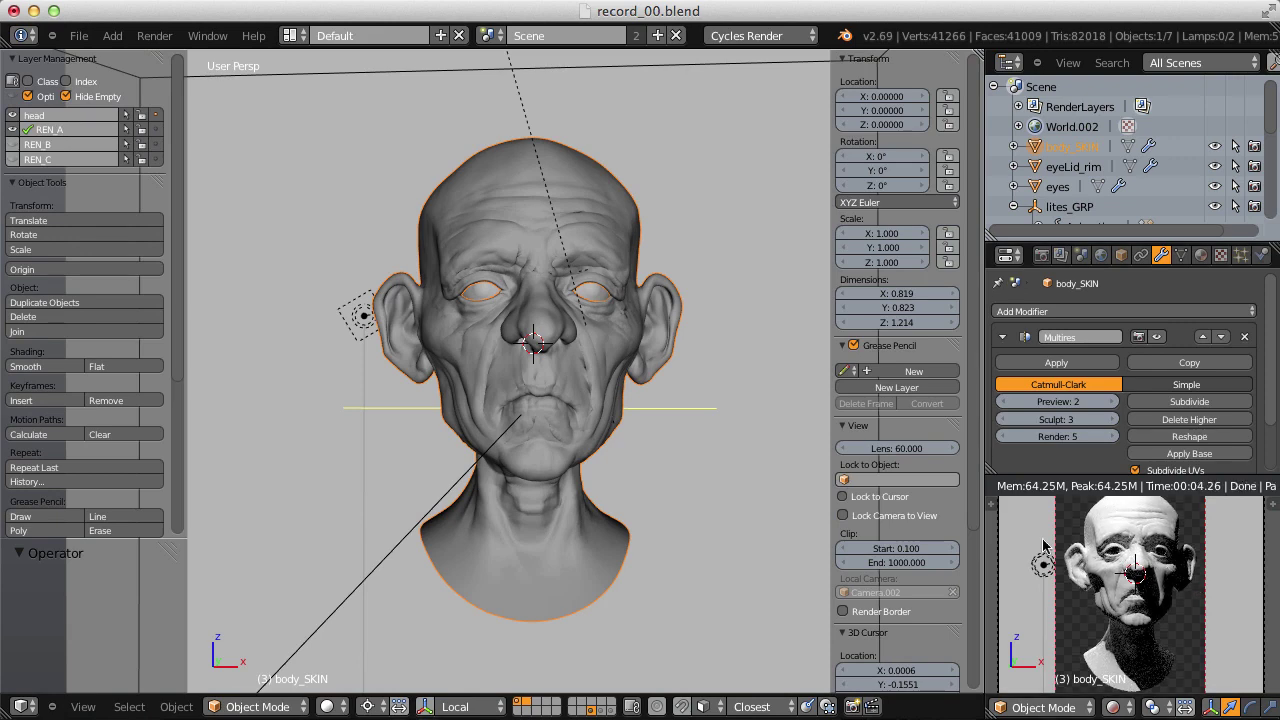
scroll(732, 470, "down", 3)
middle_click_drag(644, 302, 314, 223)
Inspect the AREA_key.002 and AREA_key.003 lamps and the RIM_plane.003 wall.
right_click(305, 165)
middle_click_drag(386, 240, 534, 294)
middle_click_drag(768, 421, 727, 412)
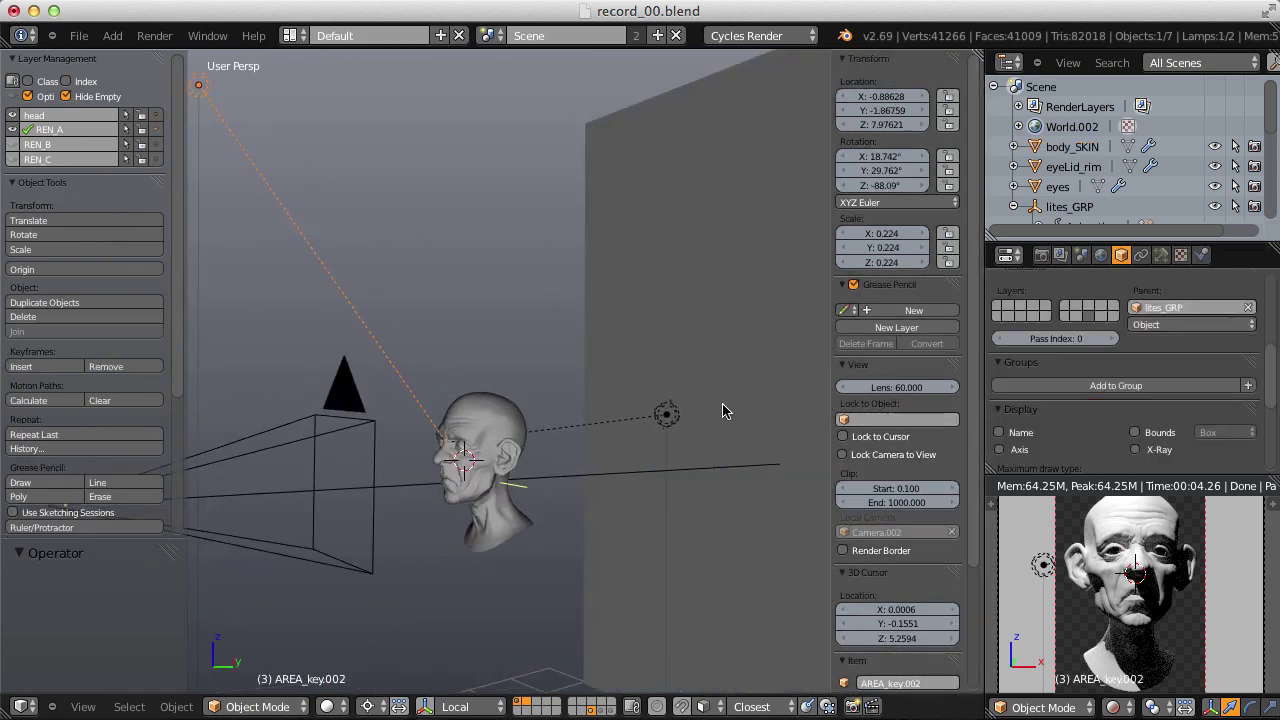
right_click(666, 417)
middle_click_drag(405, 370, 559, 412)
right_click(455, 345)
middle_click_drag(466, 329, 511, 316)
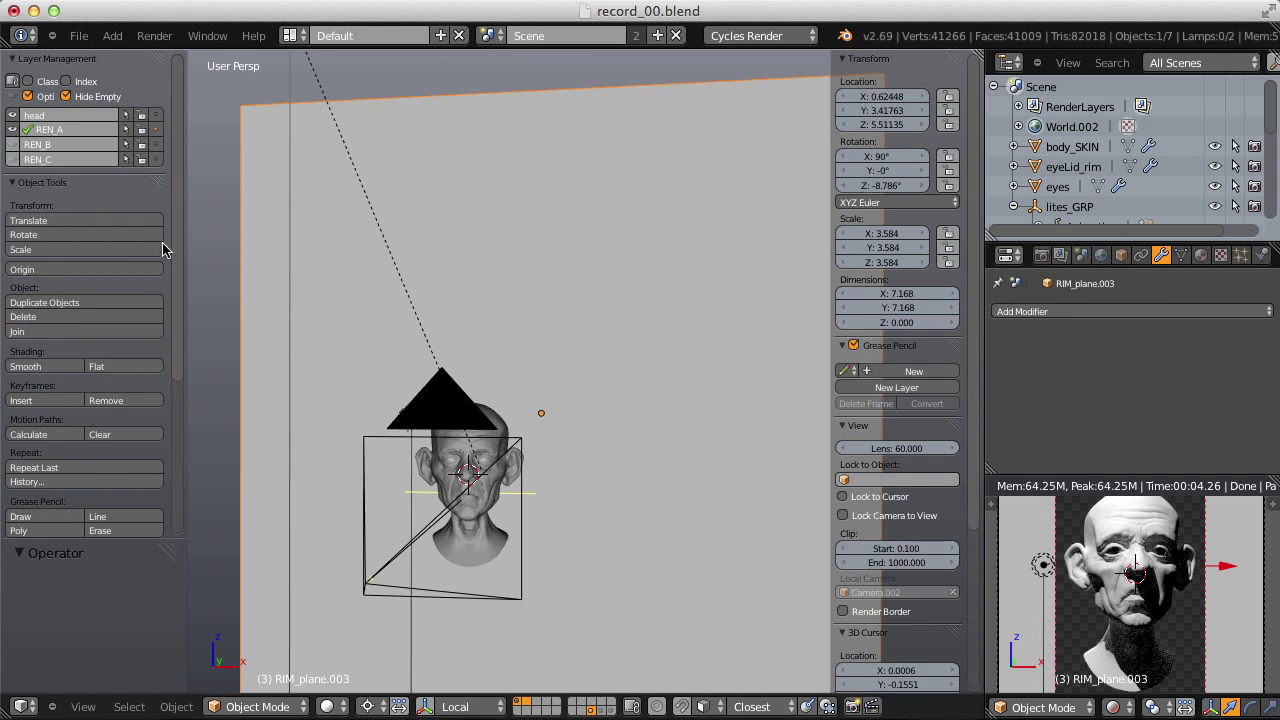
Switch to the REN_B lighting layer and bring up the World's Parking_Lot.hdr environment texture.
left_click(14, 146)
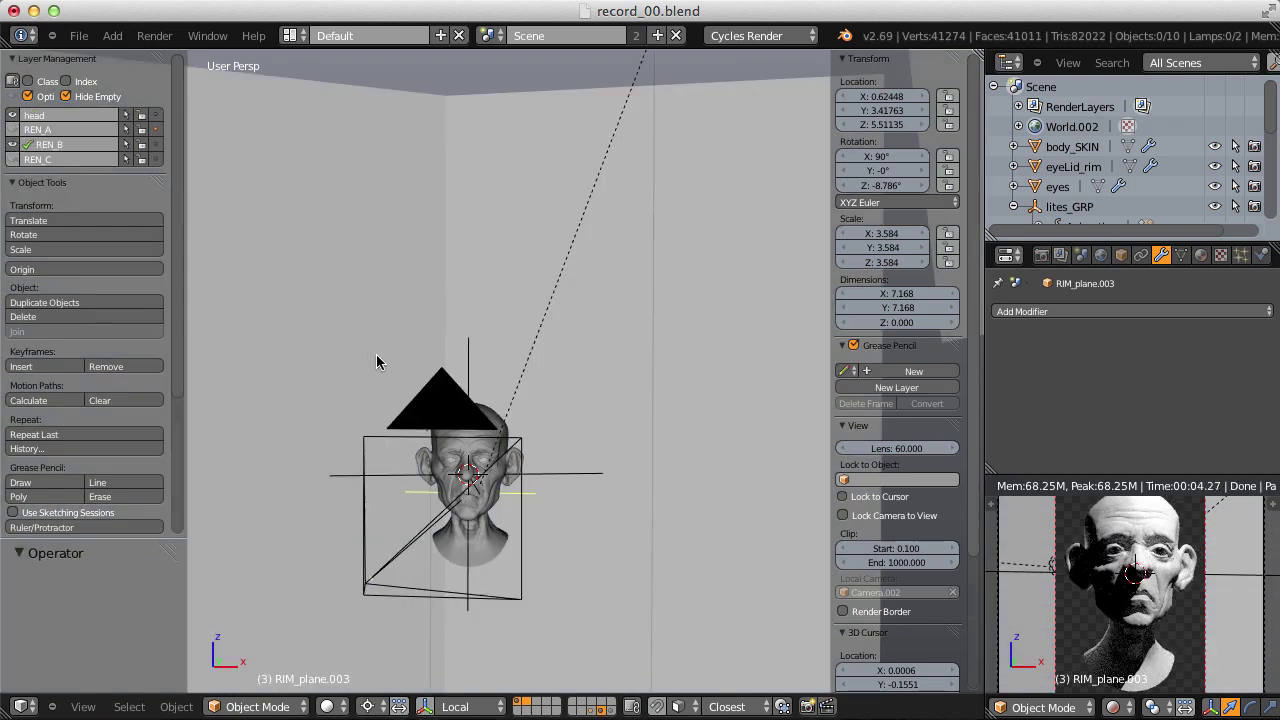
middle_click_drag(443, 409, 640, 385)
left_click(1101, 255)
scroll(1250, 345, "down", 5)
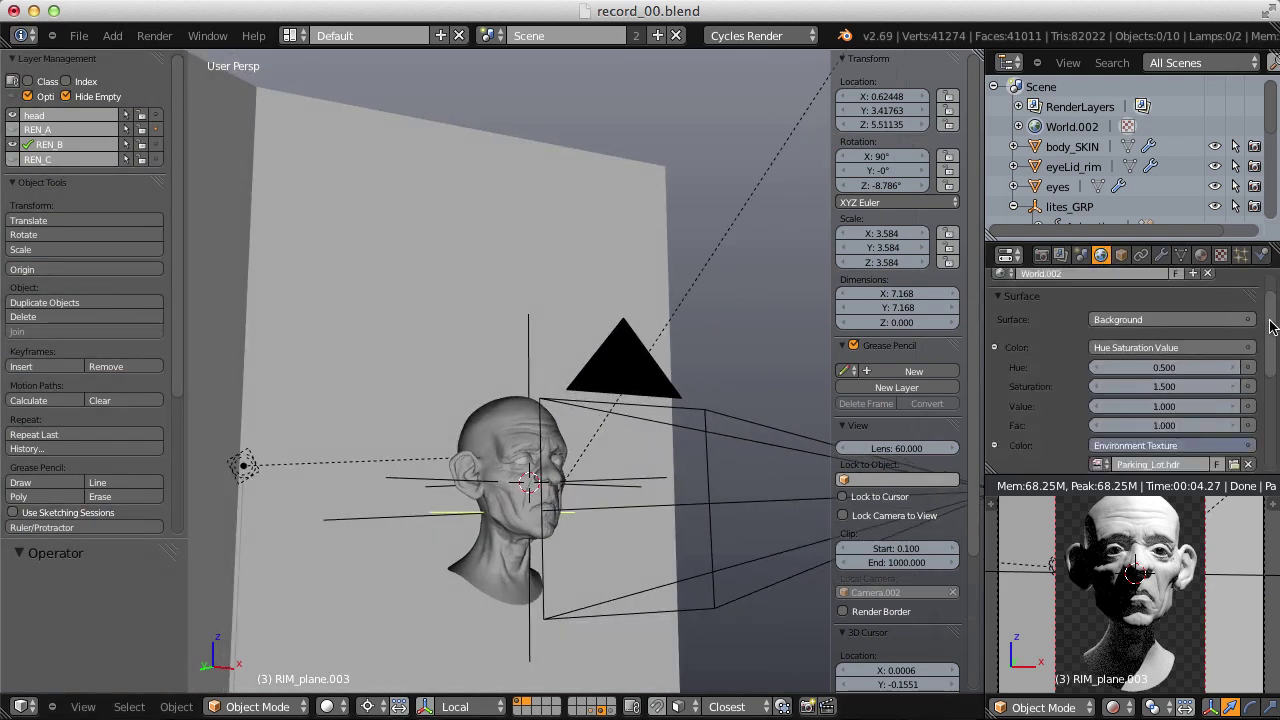
Load coastalSky_001_XL.jpg from the env folder as the world environment texture.
left_click(1233, 375)
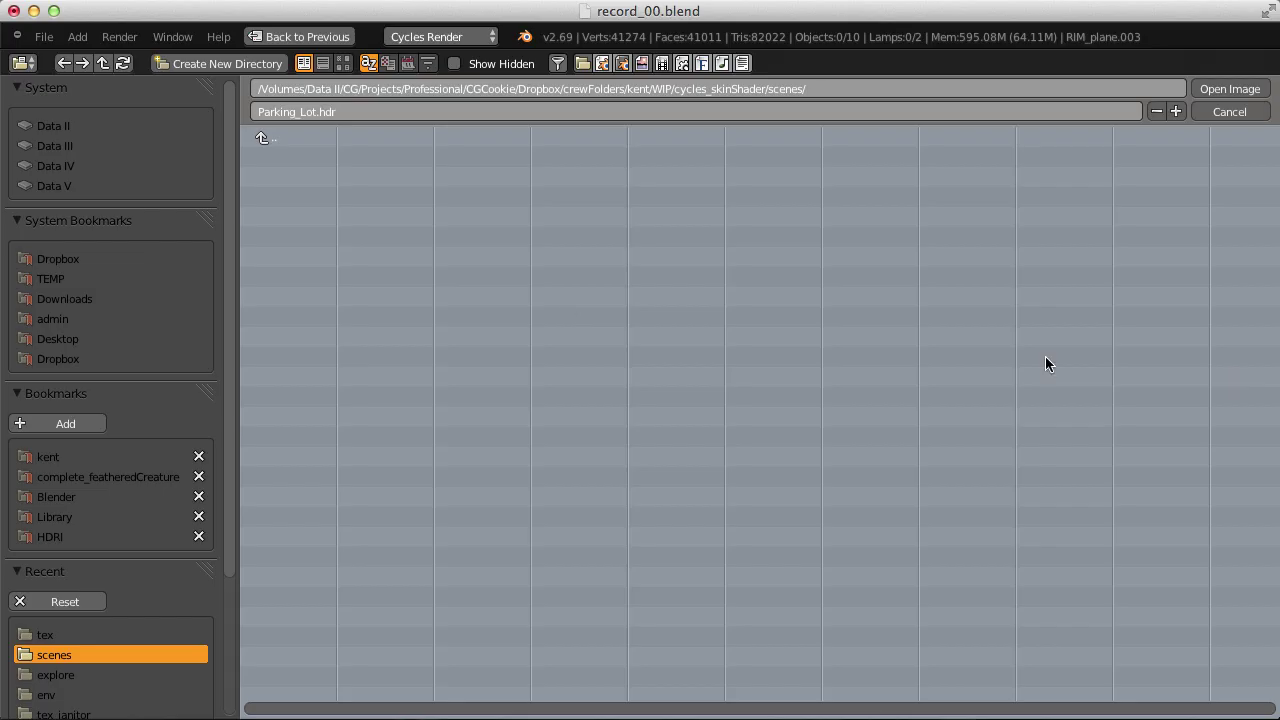
left_click(259, 139)
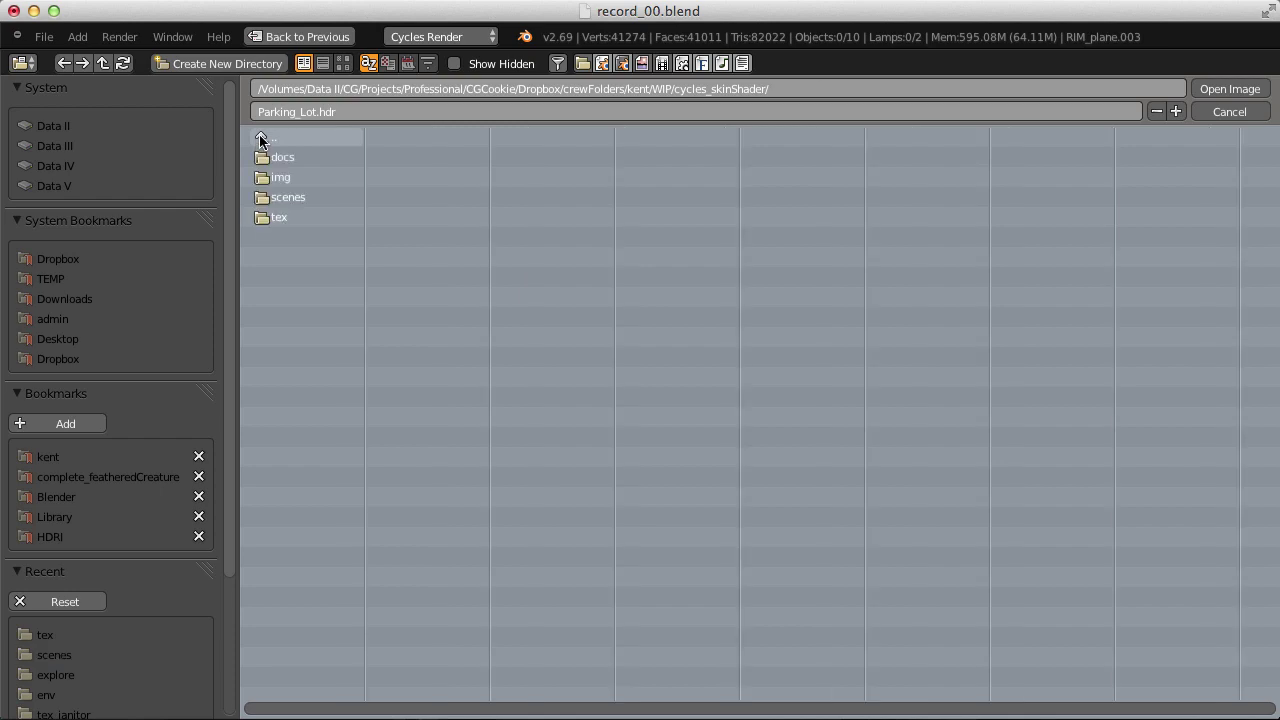
left_click(259, 139)
left_click(40, 537)
left_click(293, 146)
left_click(337, 156)
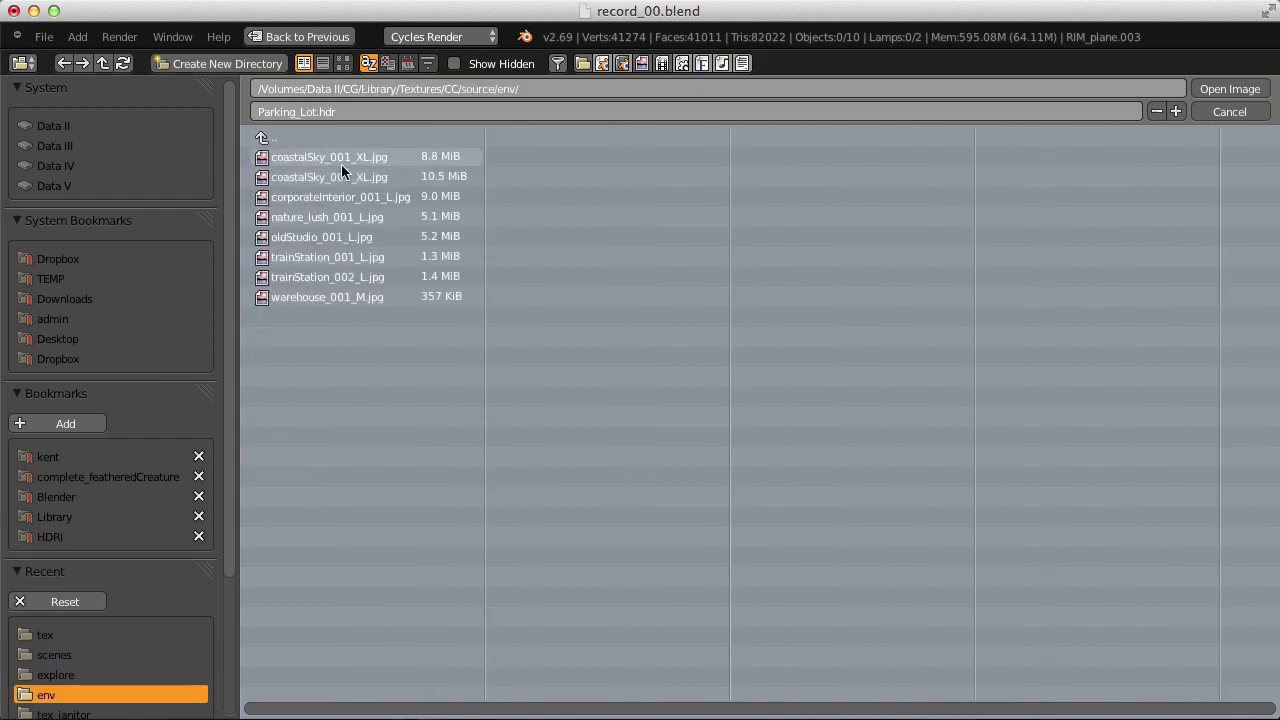
left_click(343, 63)
left_click(450, 185)
key("Return")
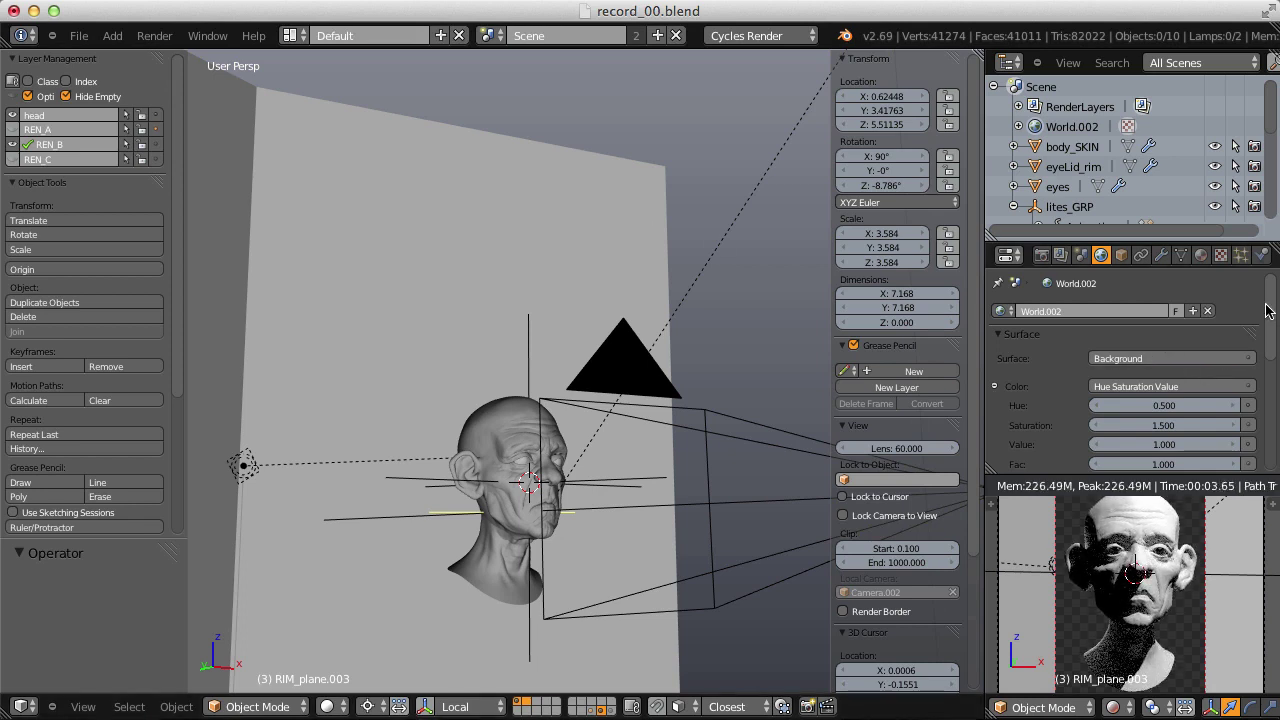
Set the world Strength to 0.5.
left_click_drag(1270, 311, 1266, 378)
left_click(1156, 438)
type("0.0")
key("BackSpace")
type("5")
key("Return")
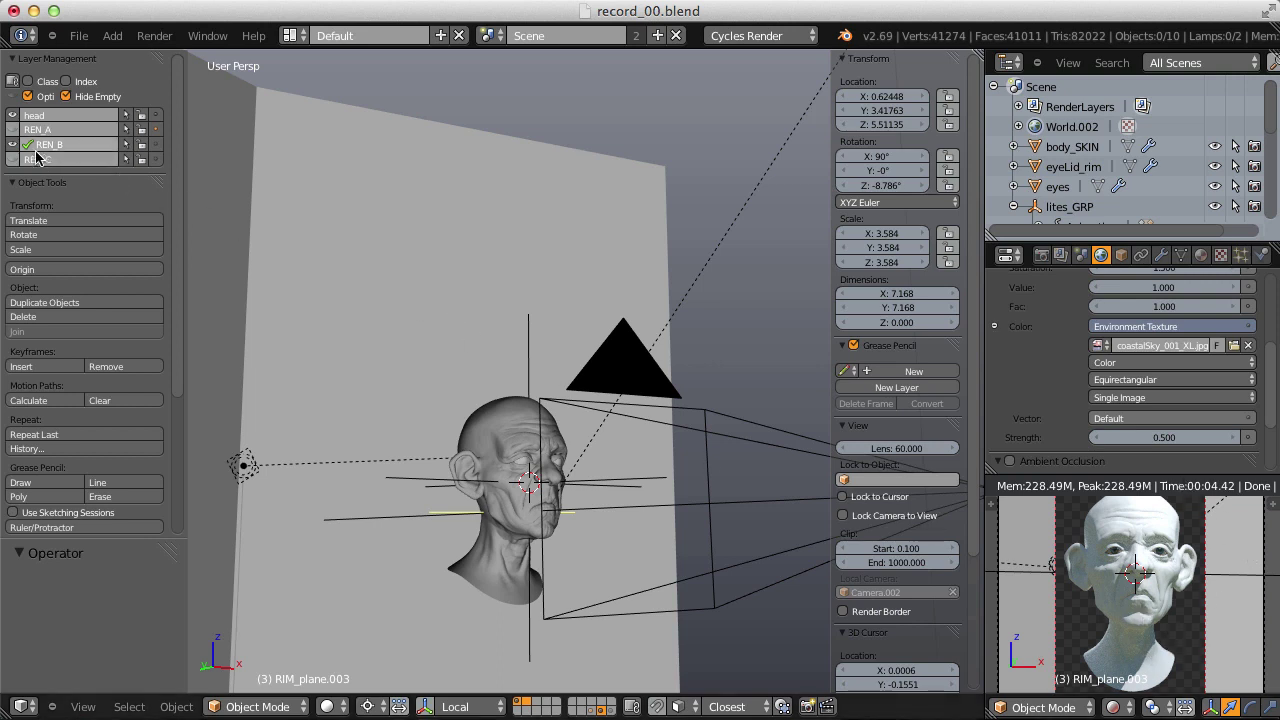
Set world strength to 0 with REN_C showing, then switch back to the REN_A lighting layer.
left_click(12, 115)
left_click(12, 160)
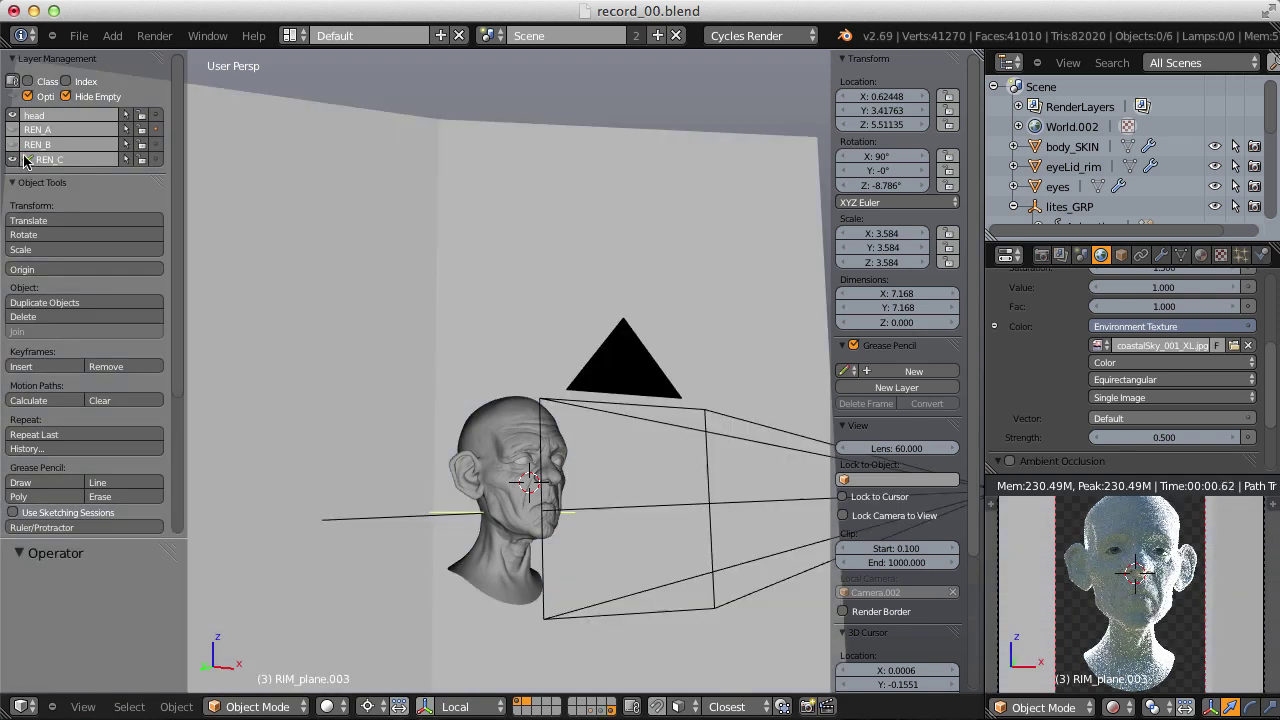
left_click(1160, 437)
type("0")
key("Return")
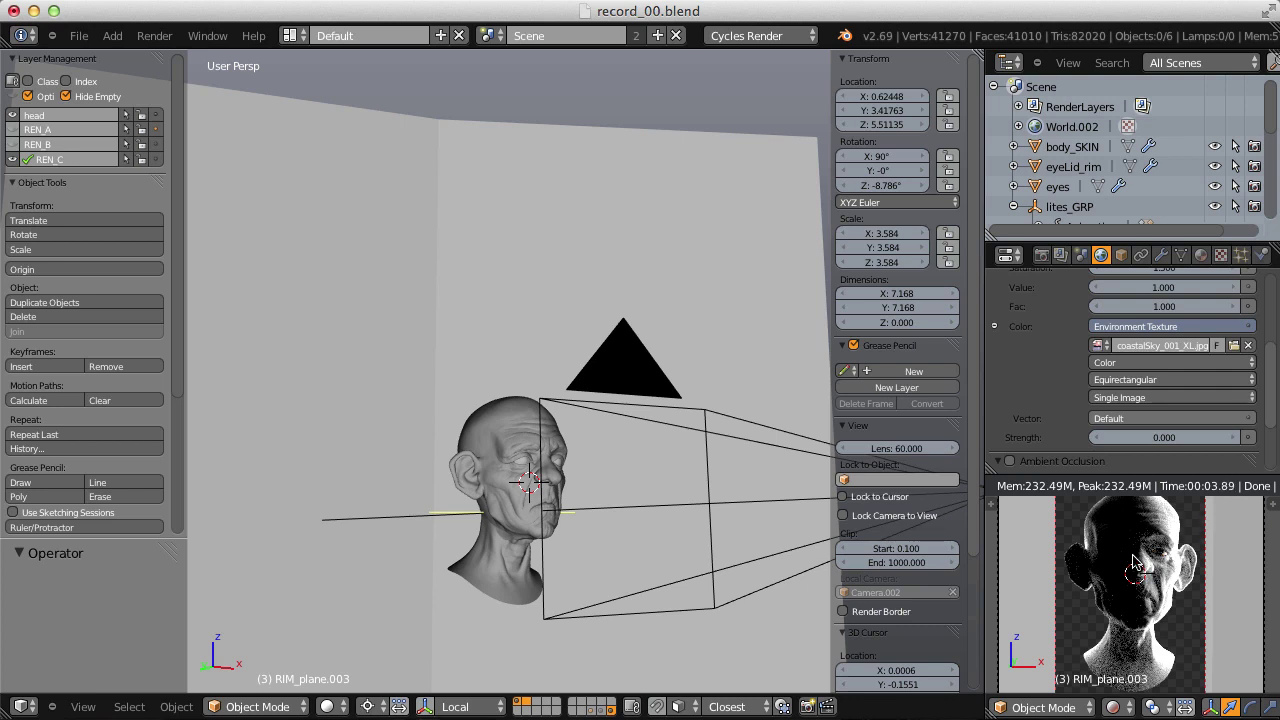
left_click(12, 130)
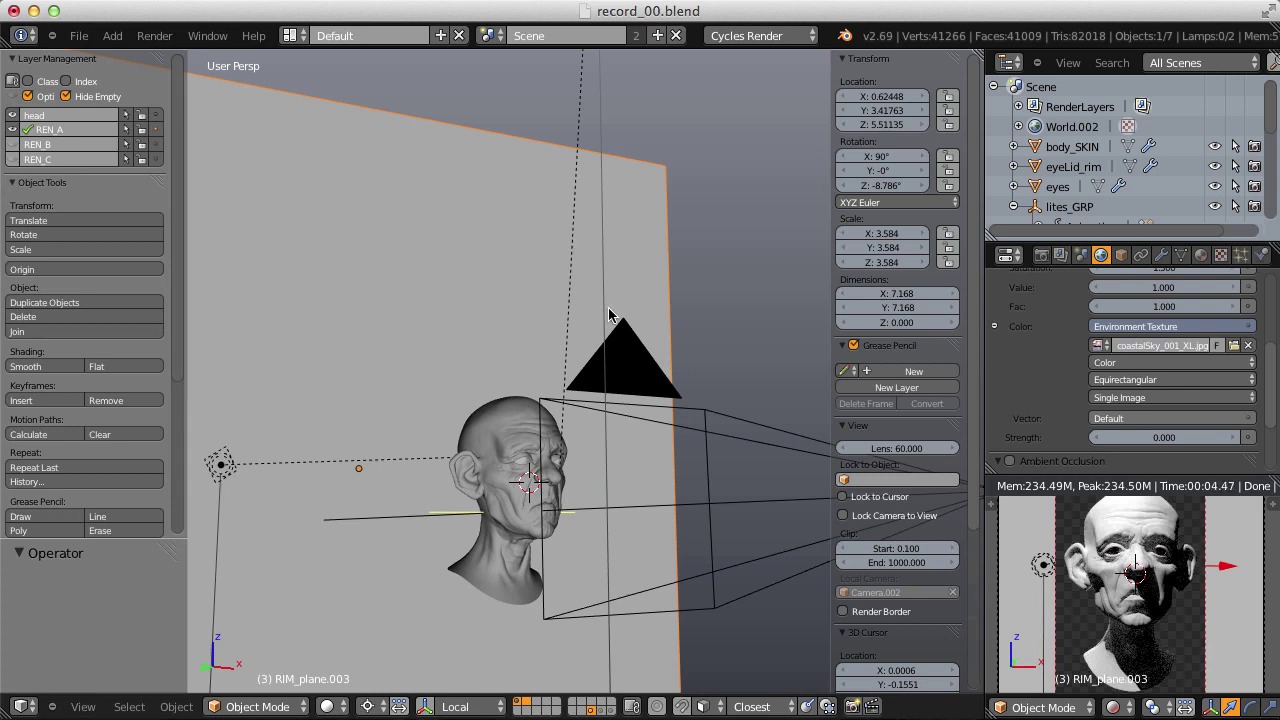
Switch the main view to the Node Editor and select the body_SKIN object.
left_click(22, 707)
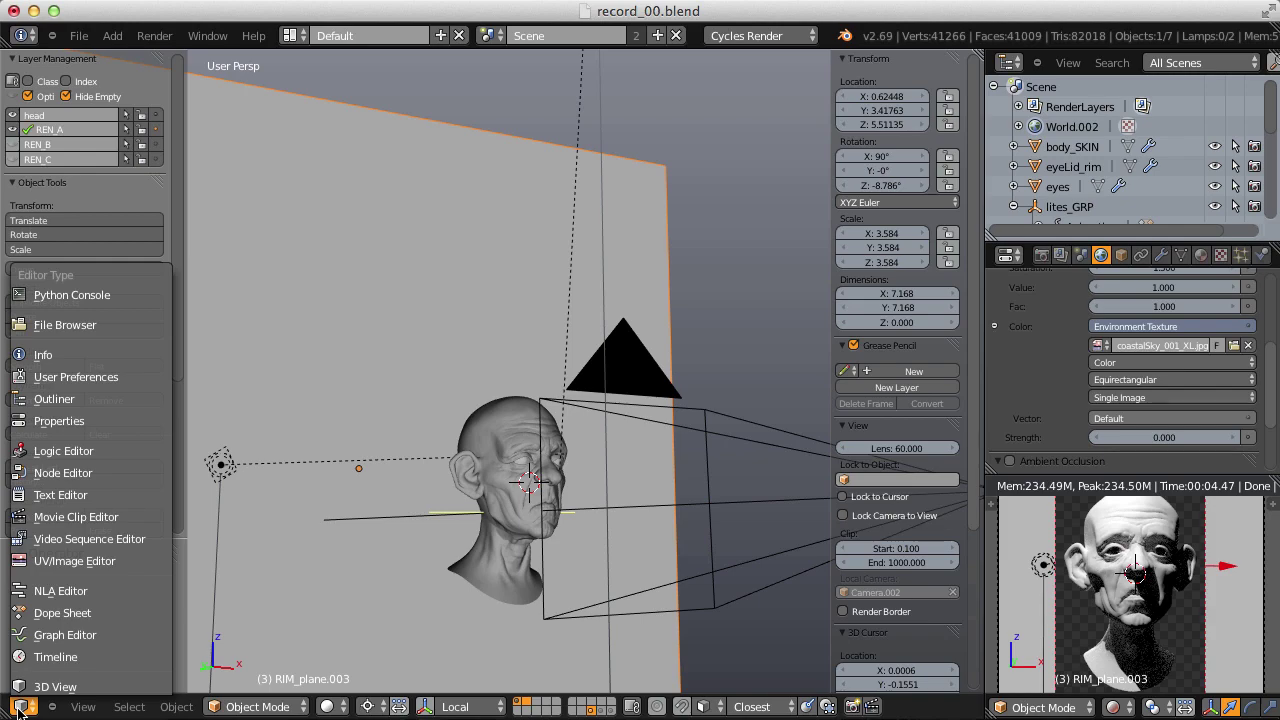
key("shift+F3")
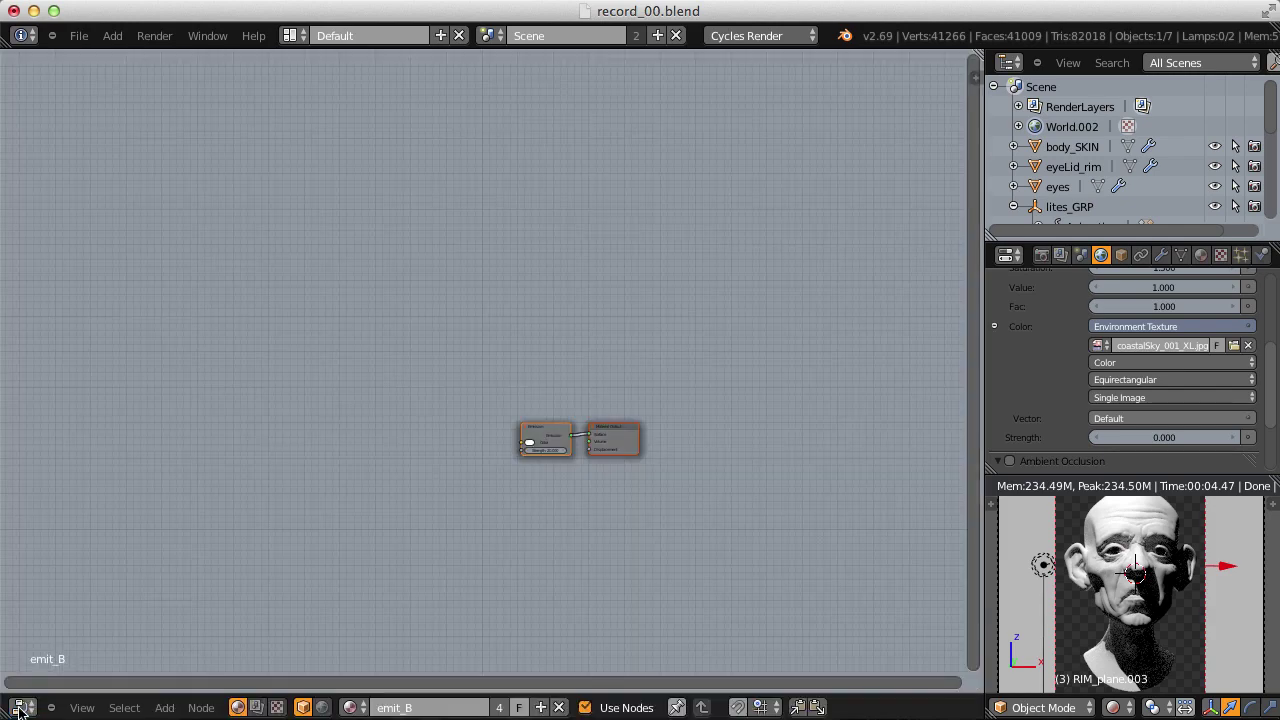
scroll(591, 355, "up", 6)
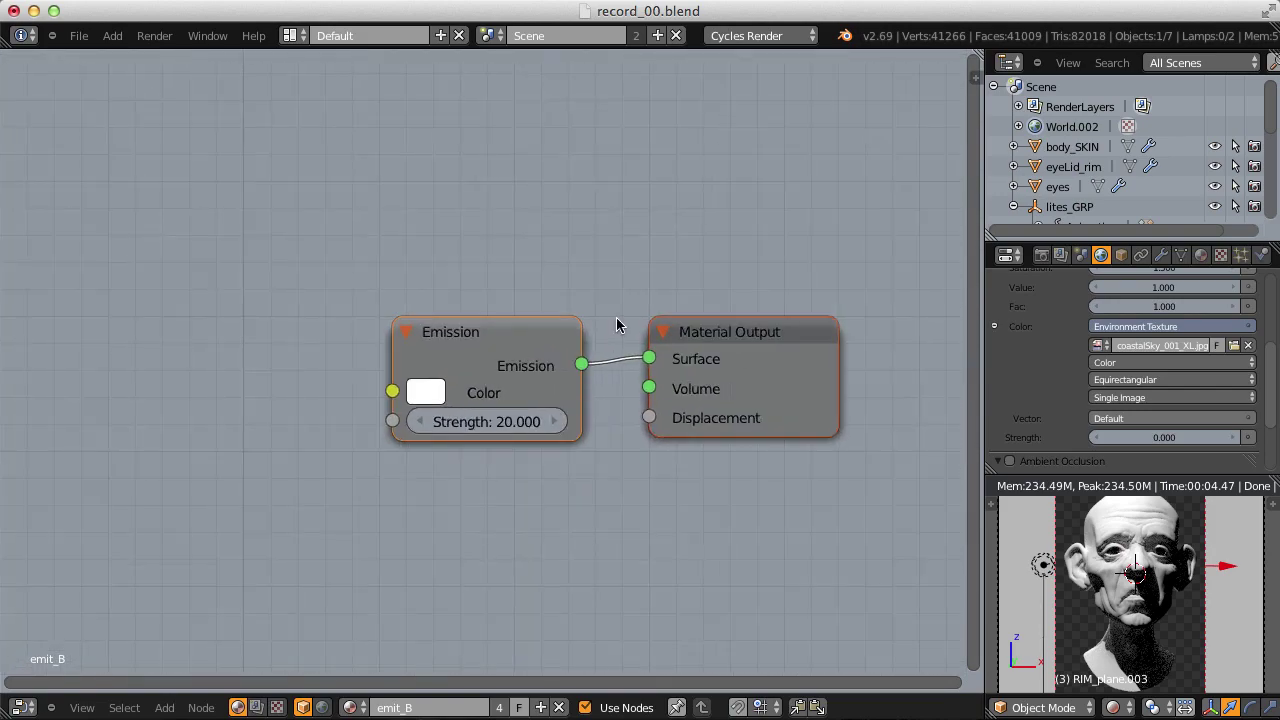
right_click(1098, 516)
middle_click_drag(519, 440, 523, 440)
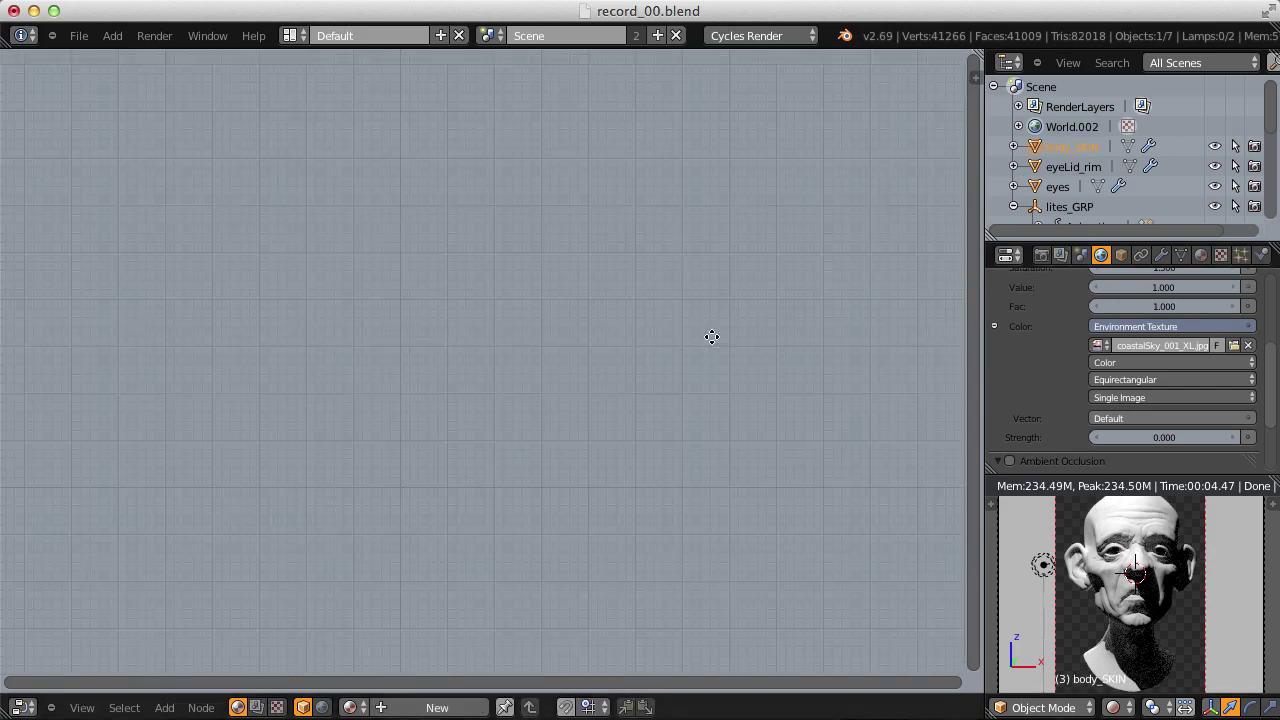
Create a new material for body_SKIN named skin_simple.
left_click(1201, 254)
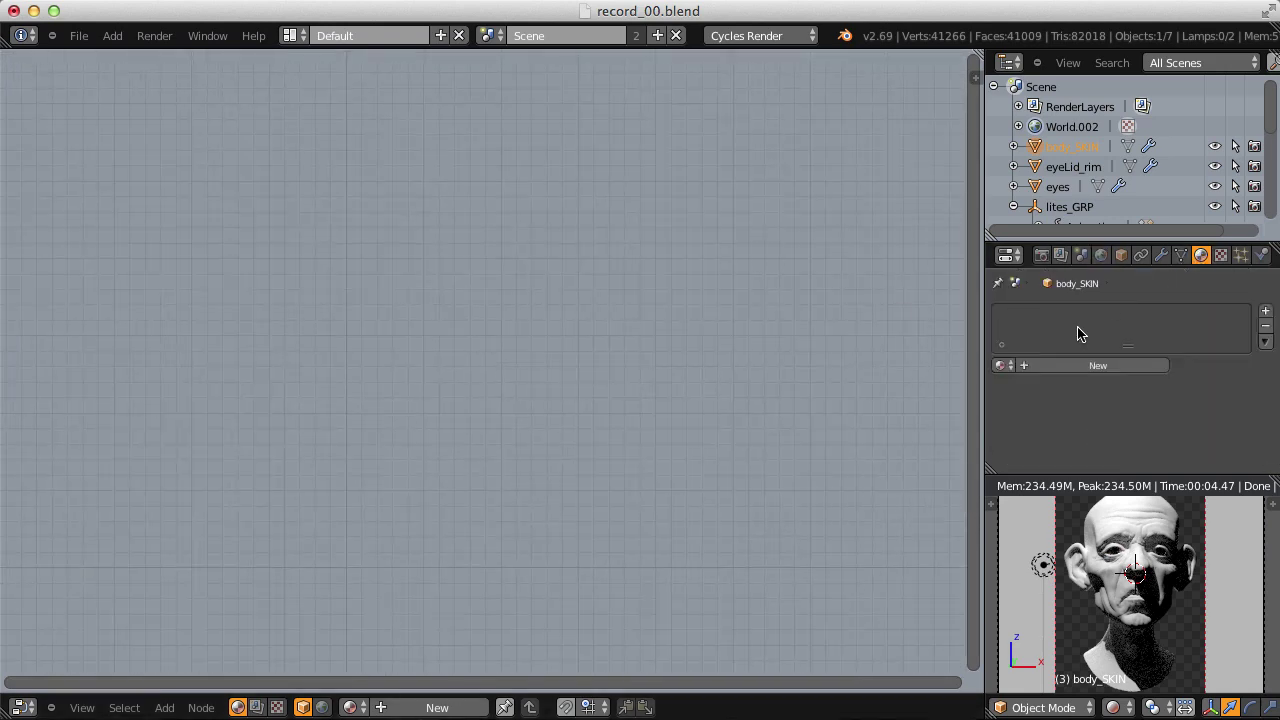
left_click(1071, 365)
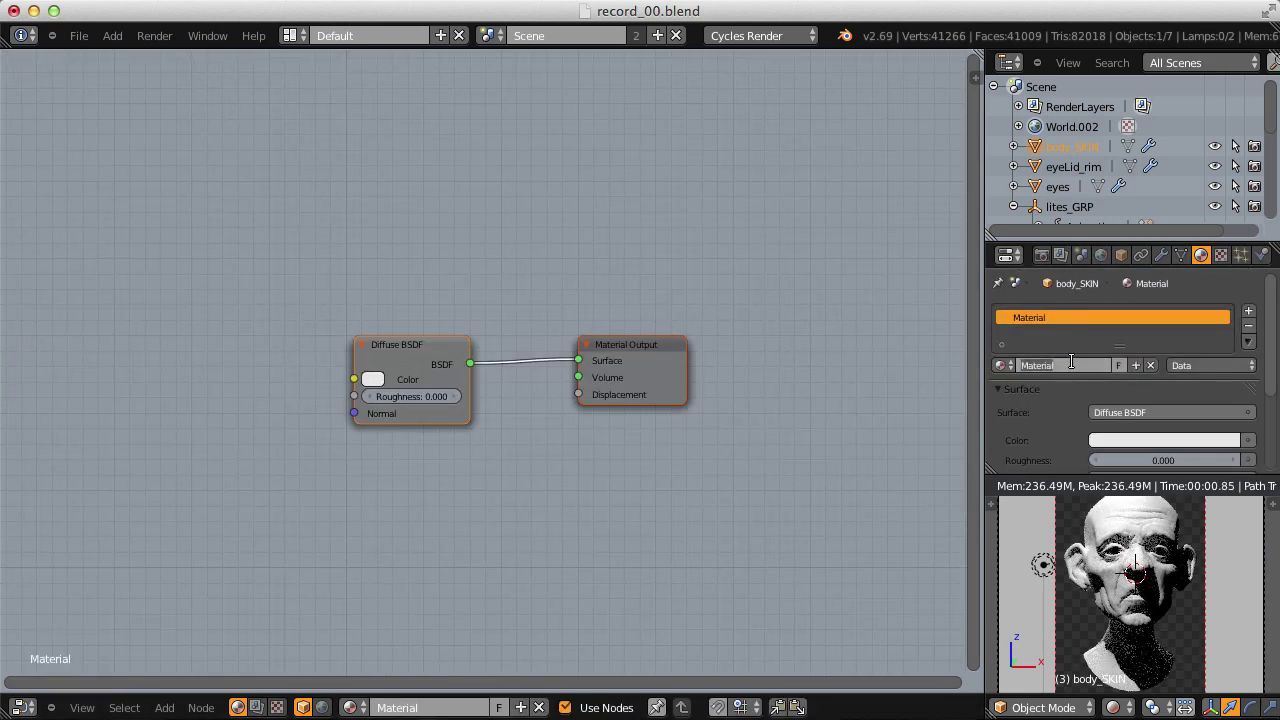
type("skin_")
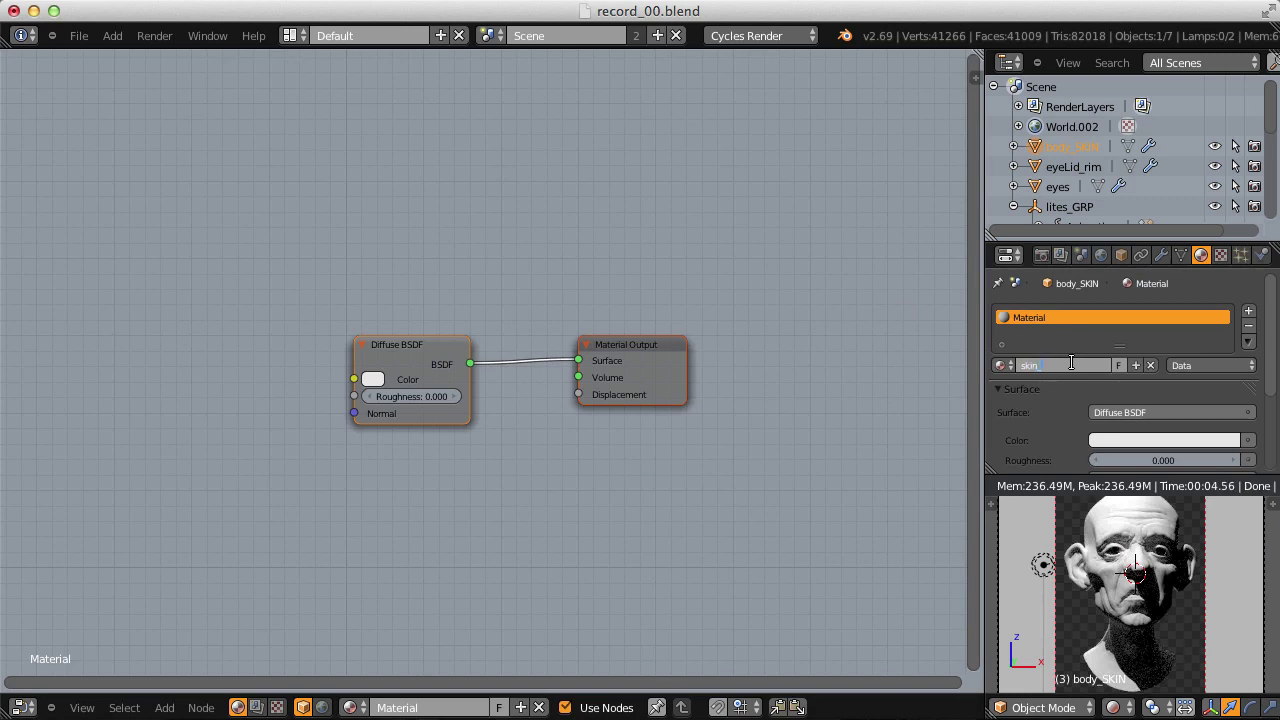
type("simple")
key("Return")
scroll(855, 360, "down", 1)
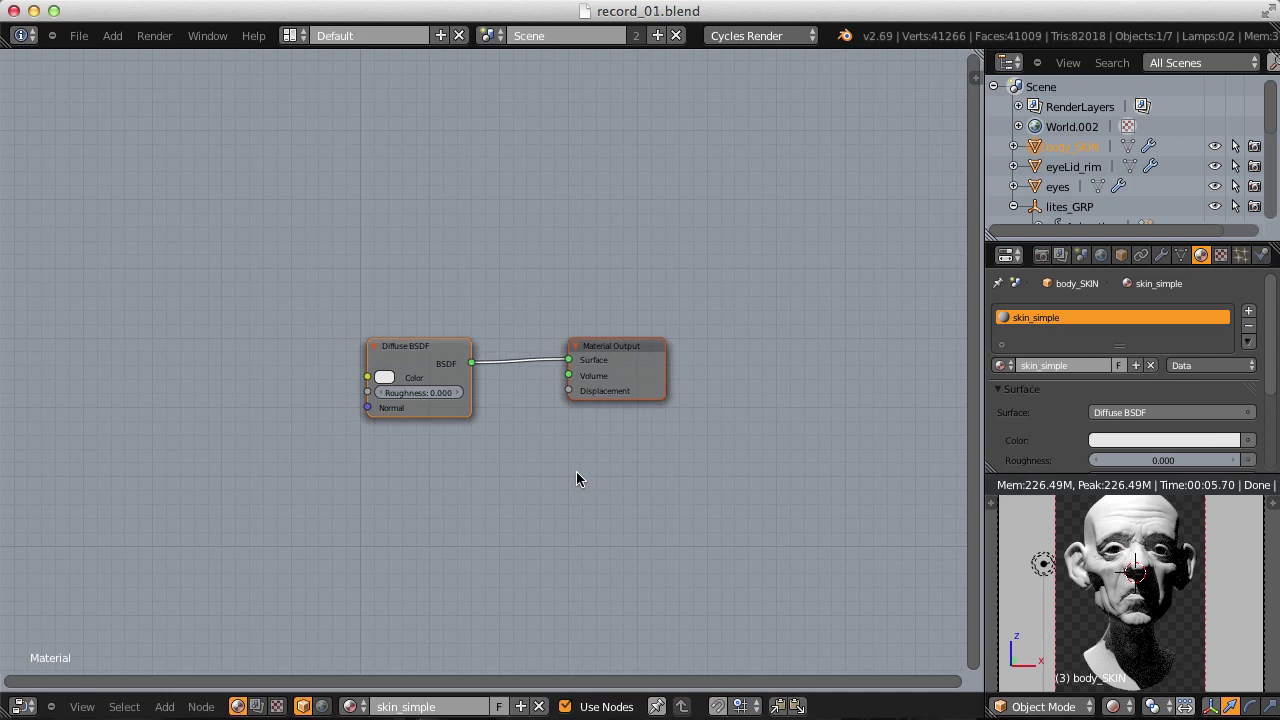
Add a Subsurface Scattering shader node below the Diffuse BSDF.
key("shift+a")
mouse_move(577, 476)
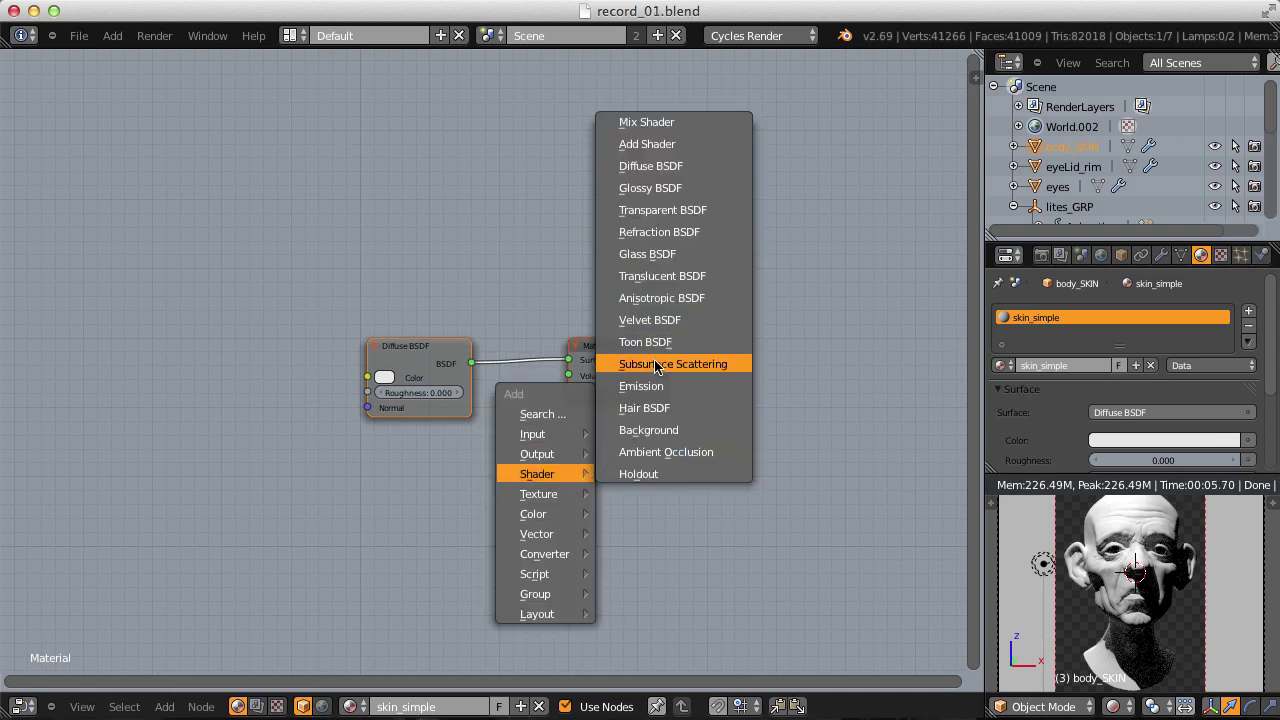
left_click(655, 367)
left_click(358, 406)
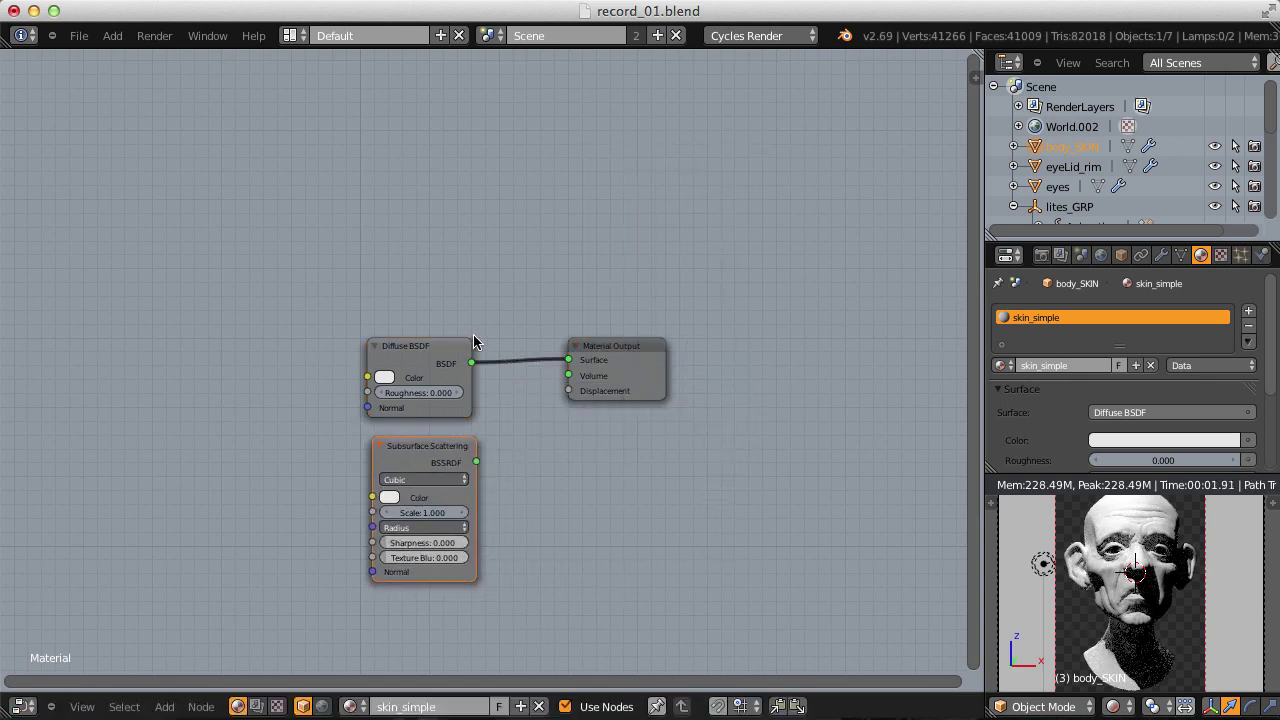
Delete the Diffuse BSDF and connect BSSRDF to the Material Output Surface input.
left_click(420, 349)
key("x")
left_click_drag(420, 453, 409, 323)
scroll(427, 400, "up", 3)
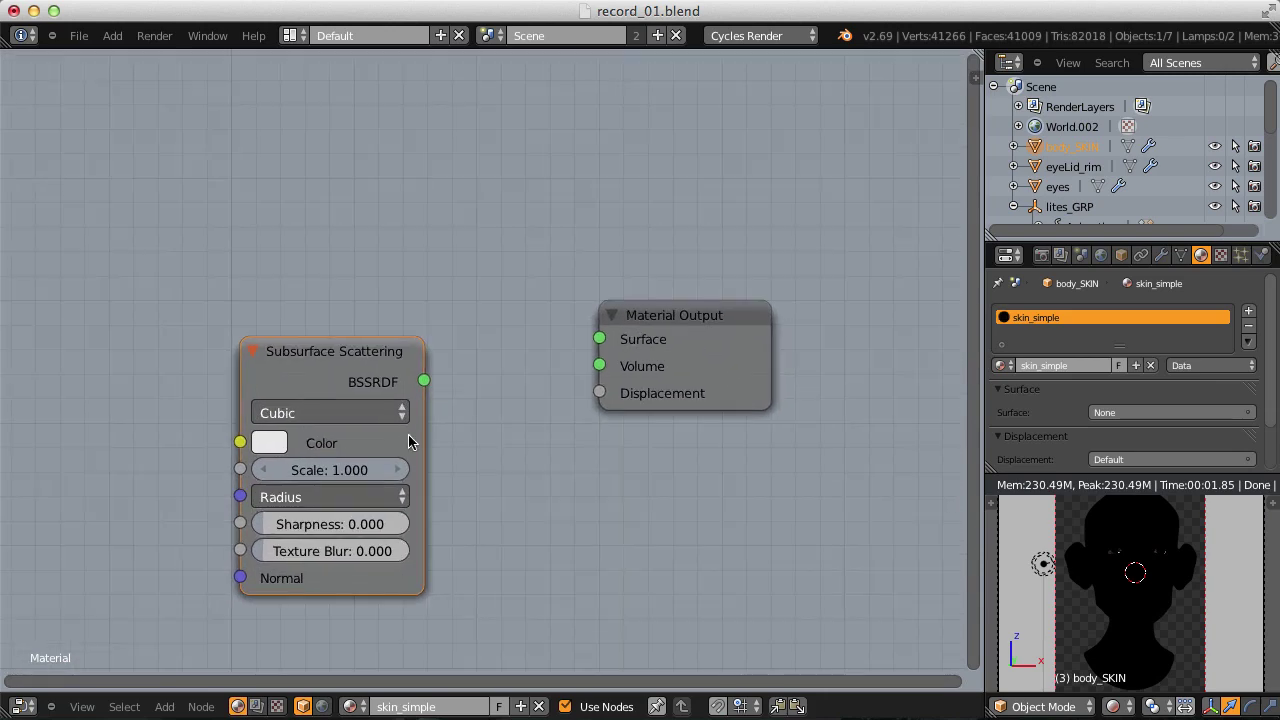
left_click_drag(425, 381, 610, 339)
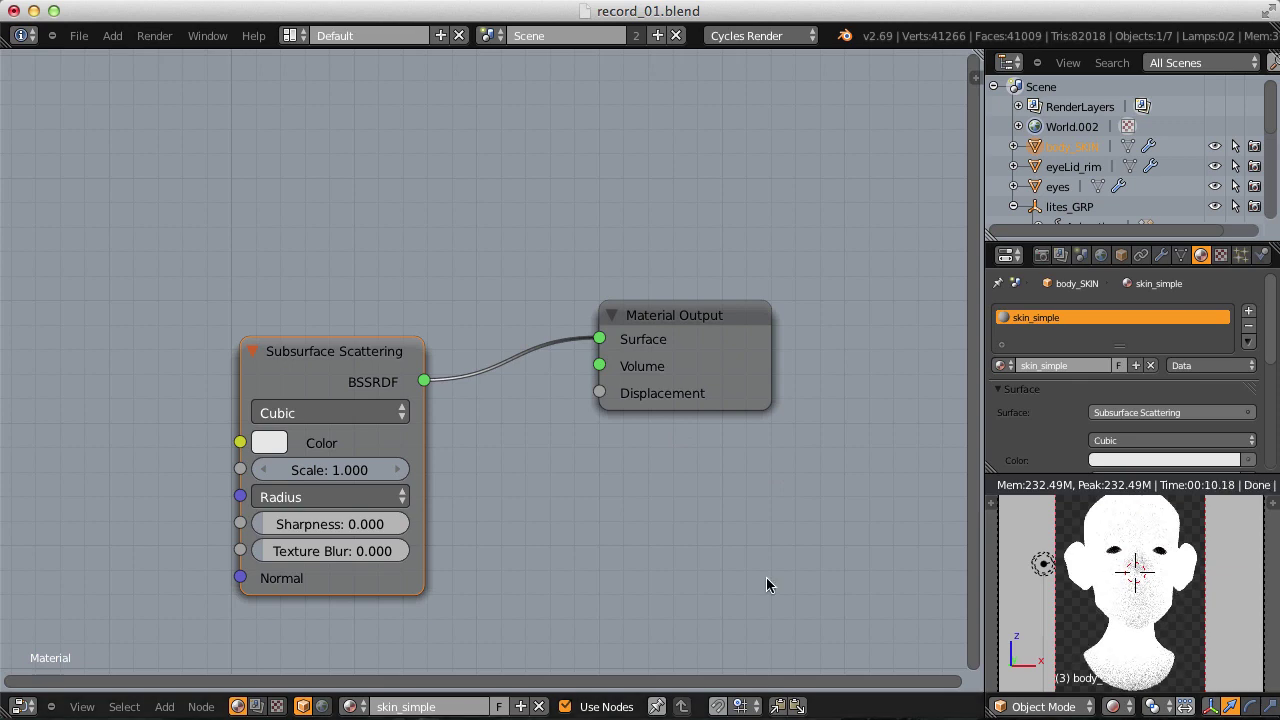
scroll(380, 455, "up", 2)
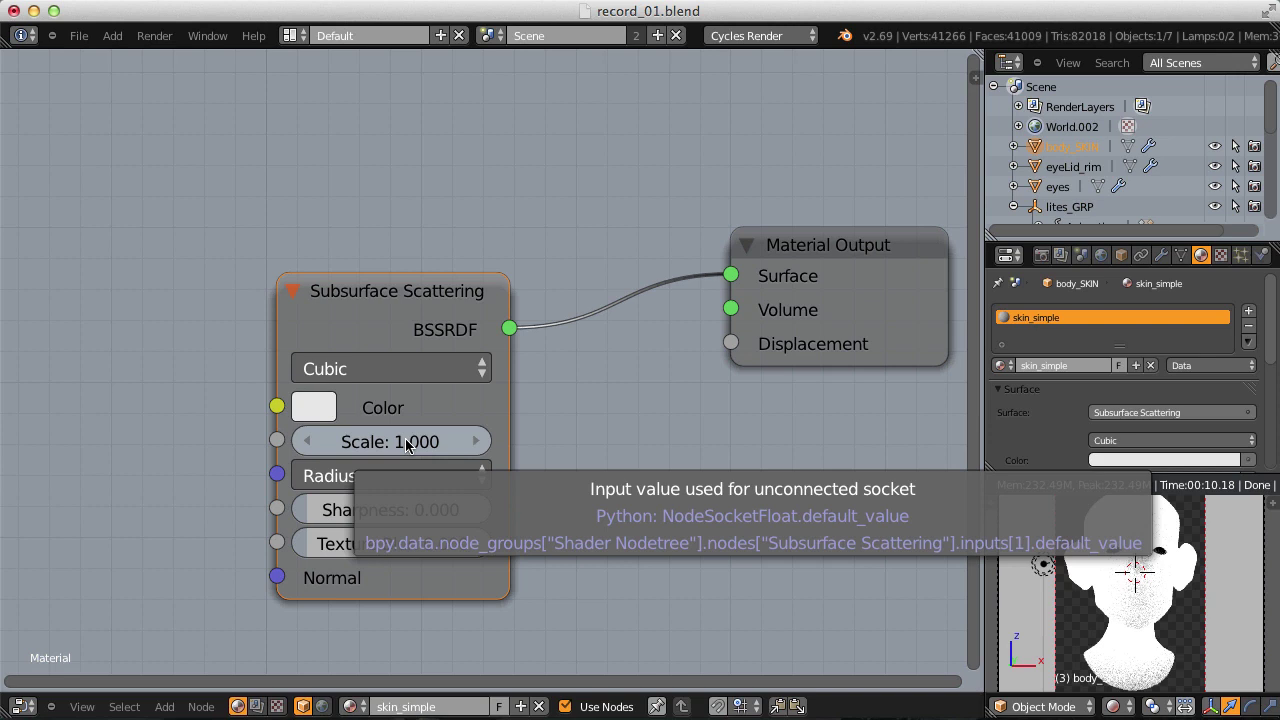
Try Subsurface Scattering Scale values 0.1 and 0.05, settling on 0.03.
left_click(383, 441)
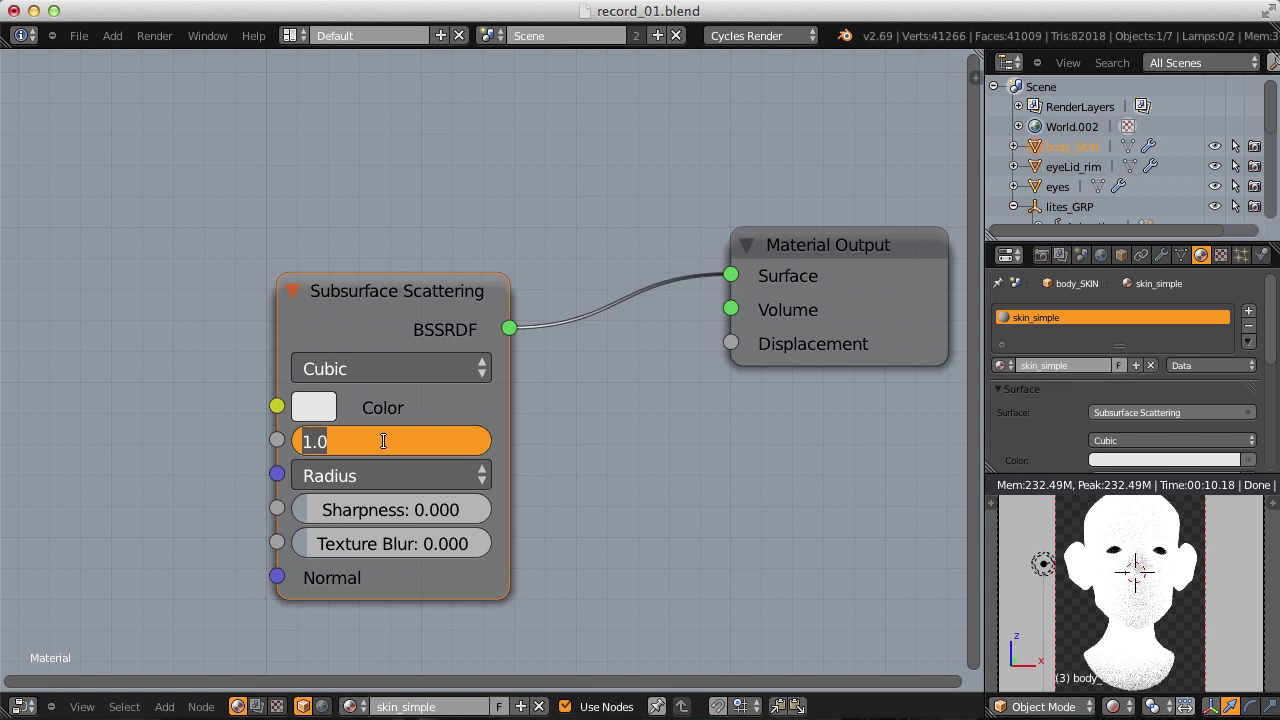
type("0.1")
key("Return")
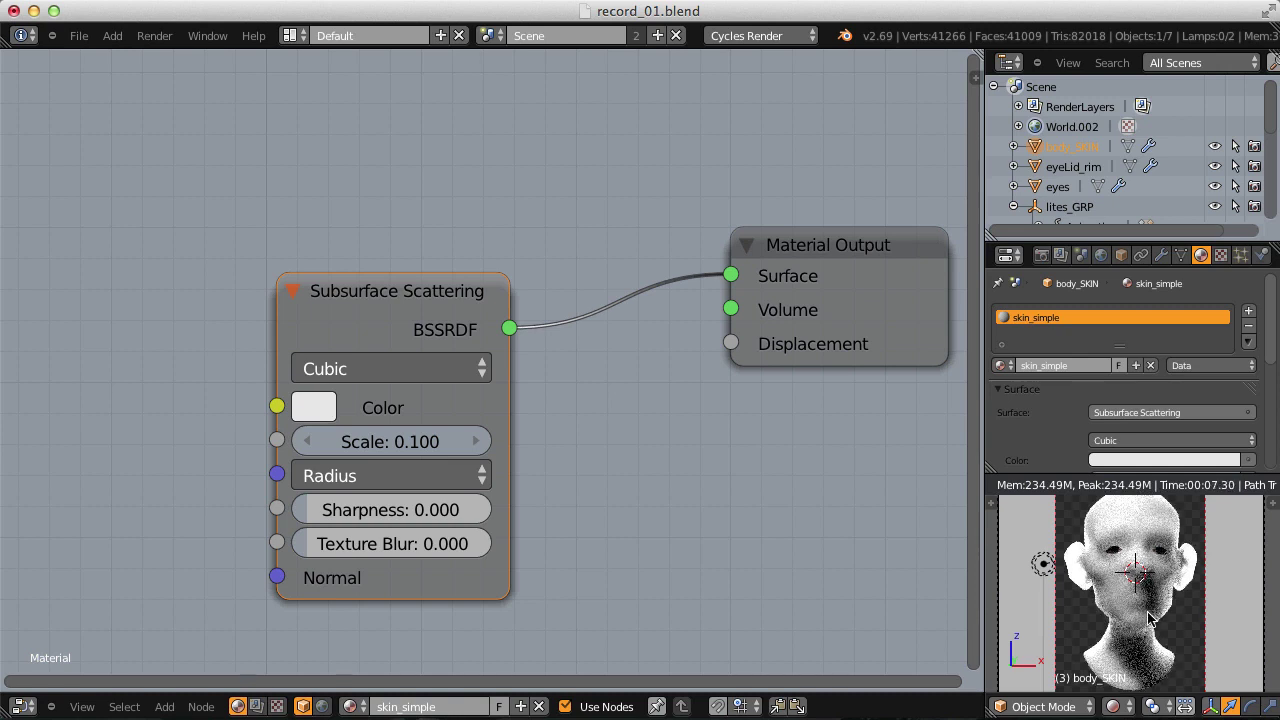
left_click(383, 442)
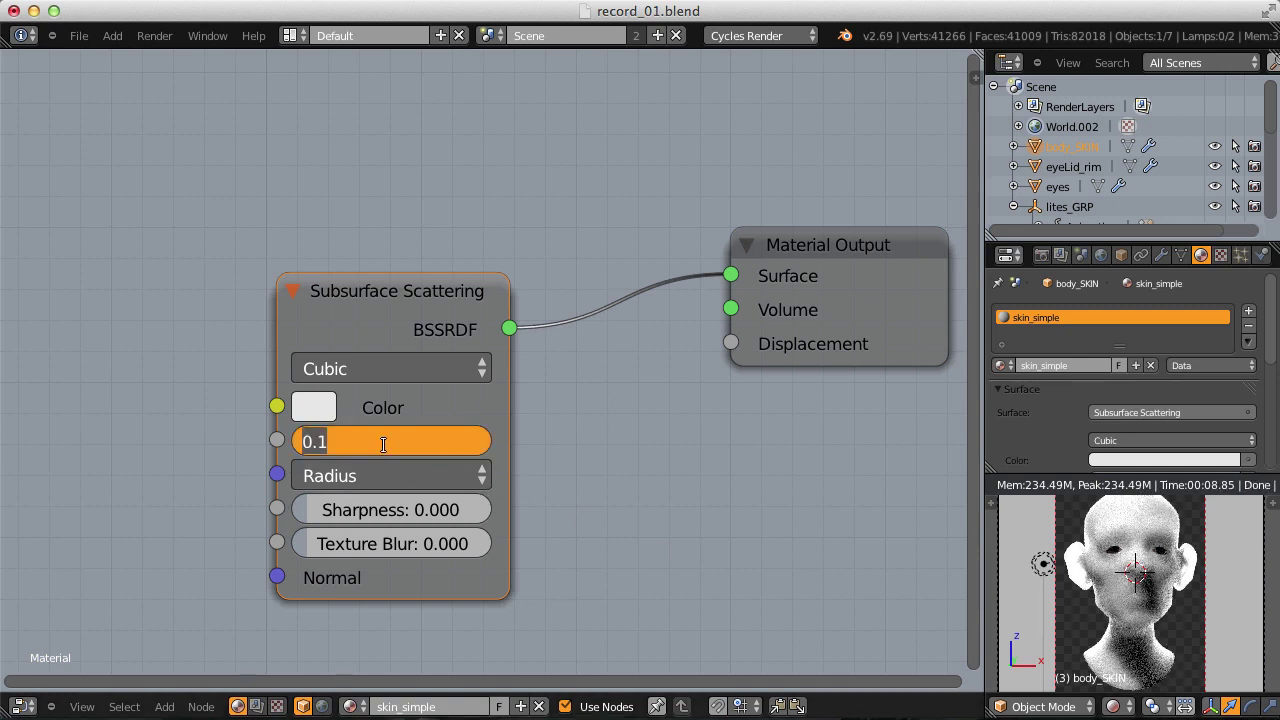
type(".05")
key("Return")
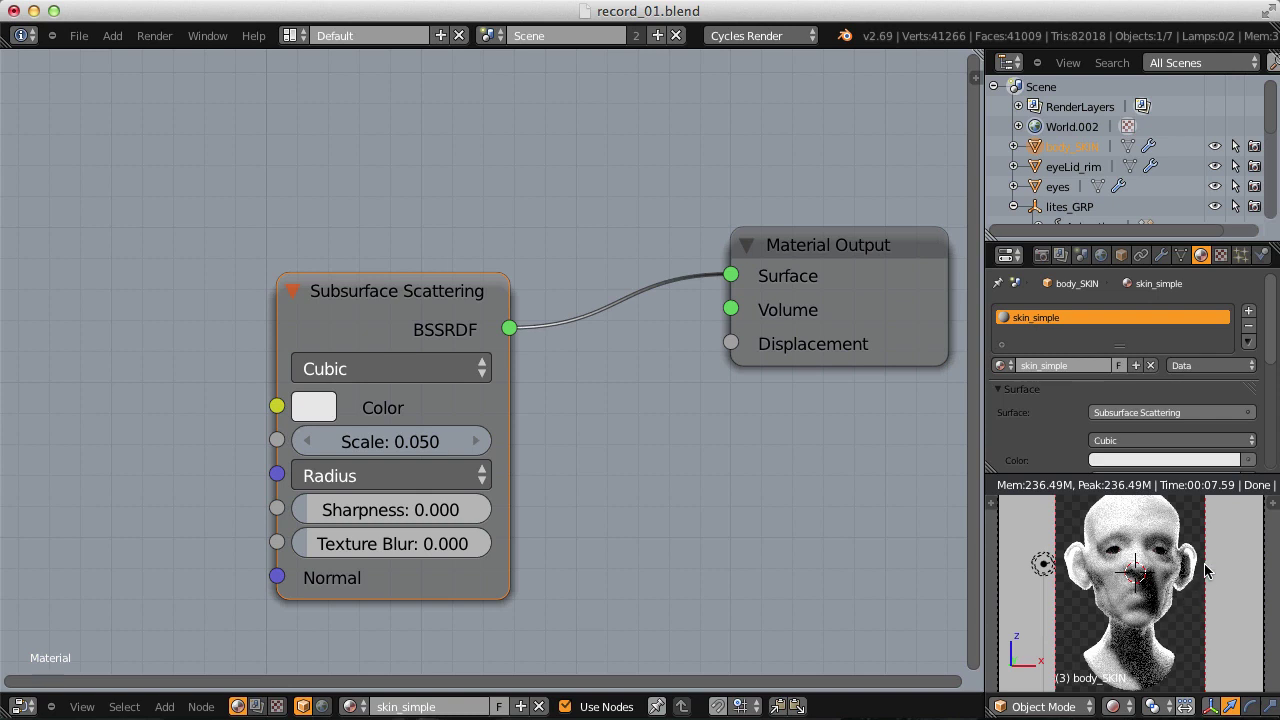
left_click(384, 443)
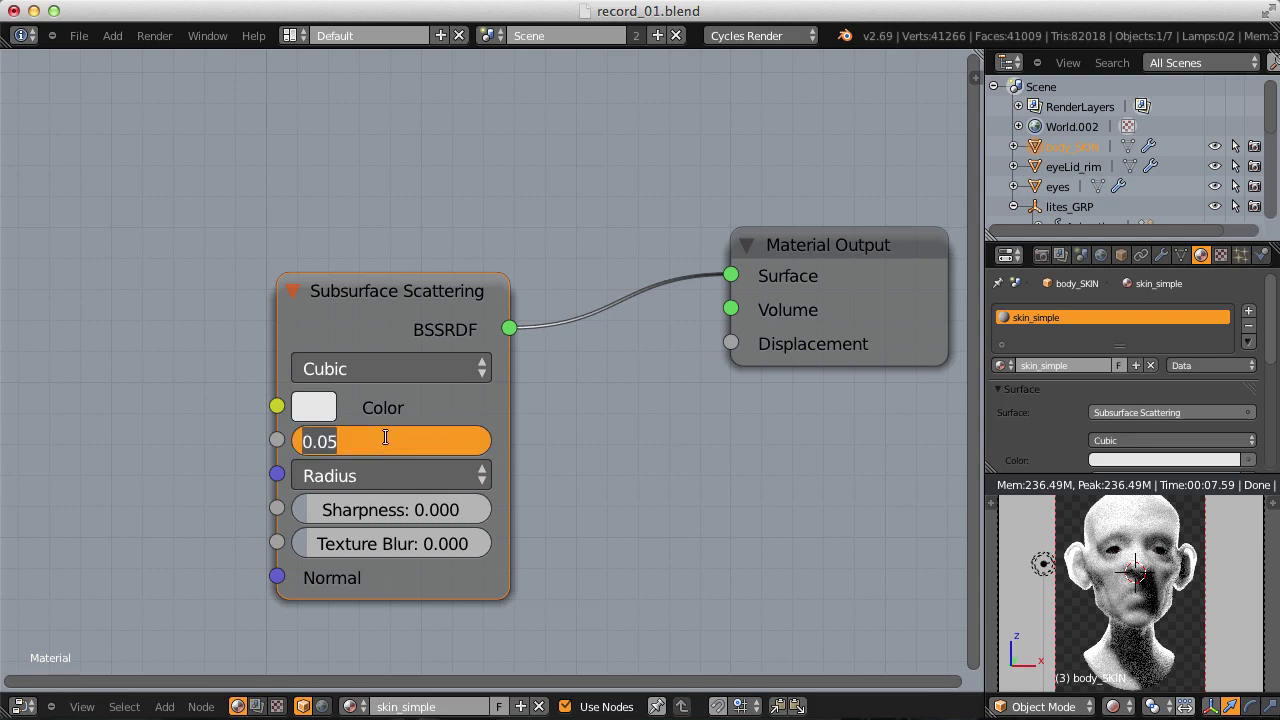
type("0.03")
key("Return")
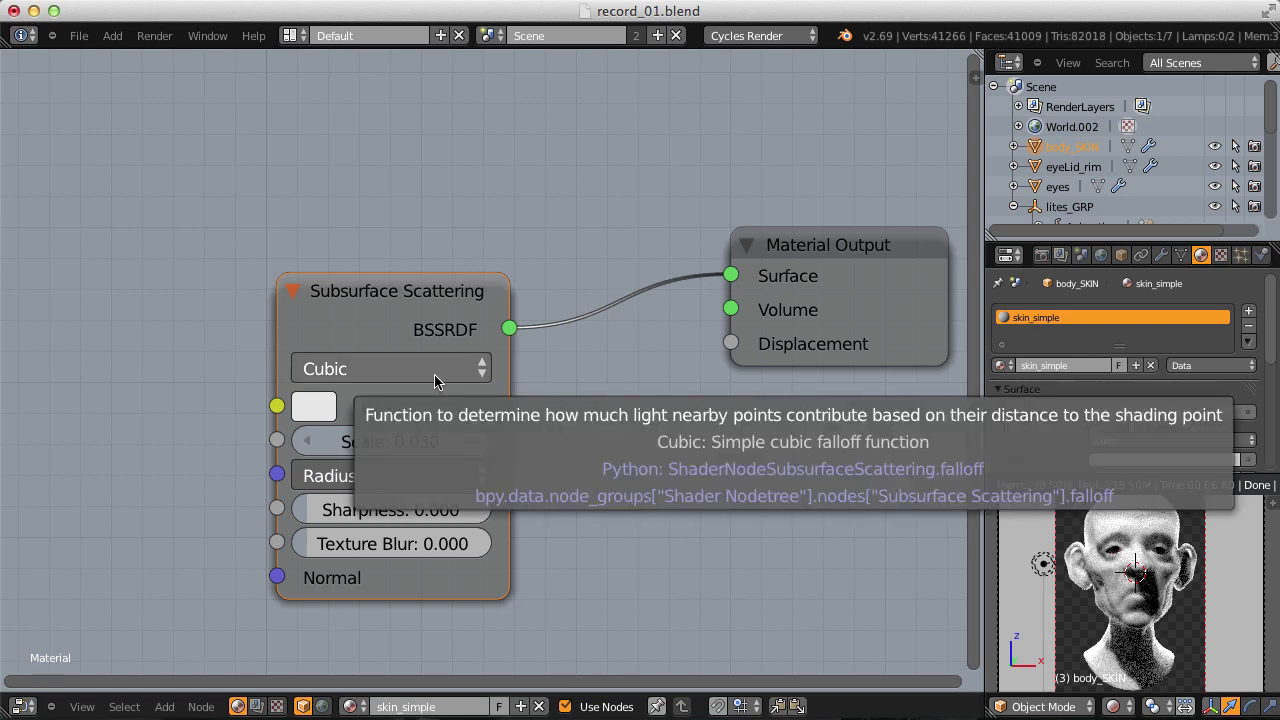
left_click(426, 368)
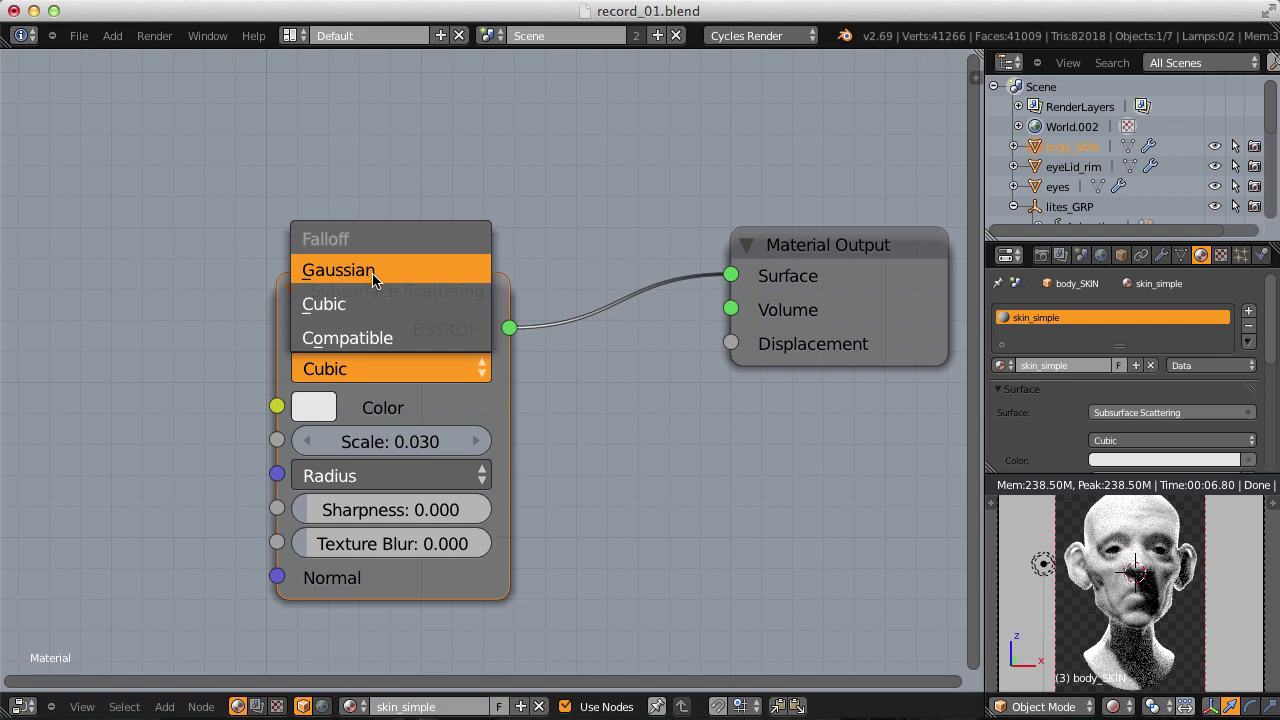
left_click(361, 306)
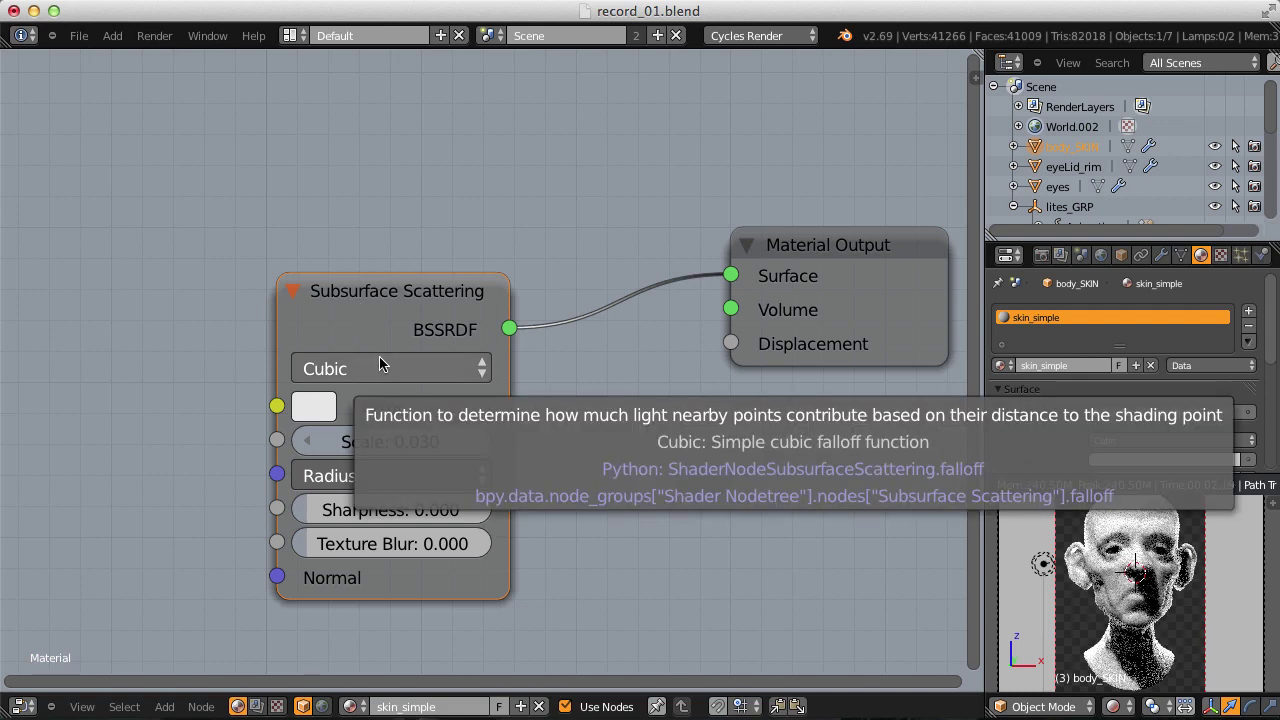
middle_click_drag(326, 422, 412, 403)
scroll(412, 422, "up", 2)
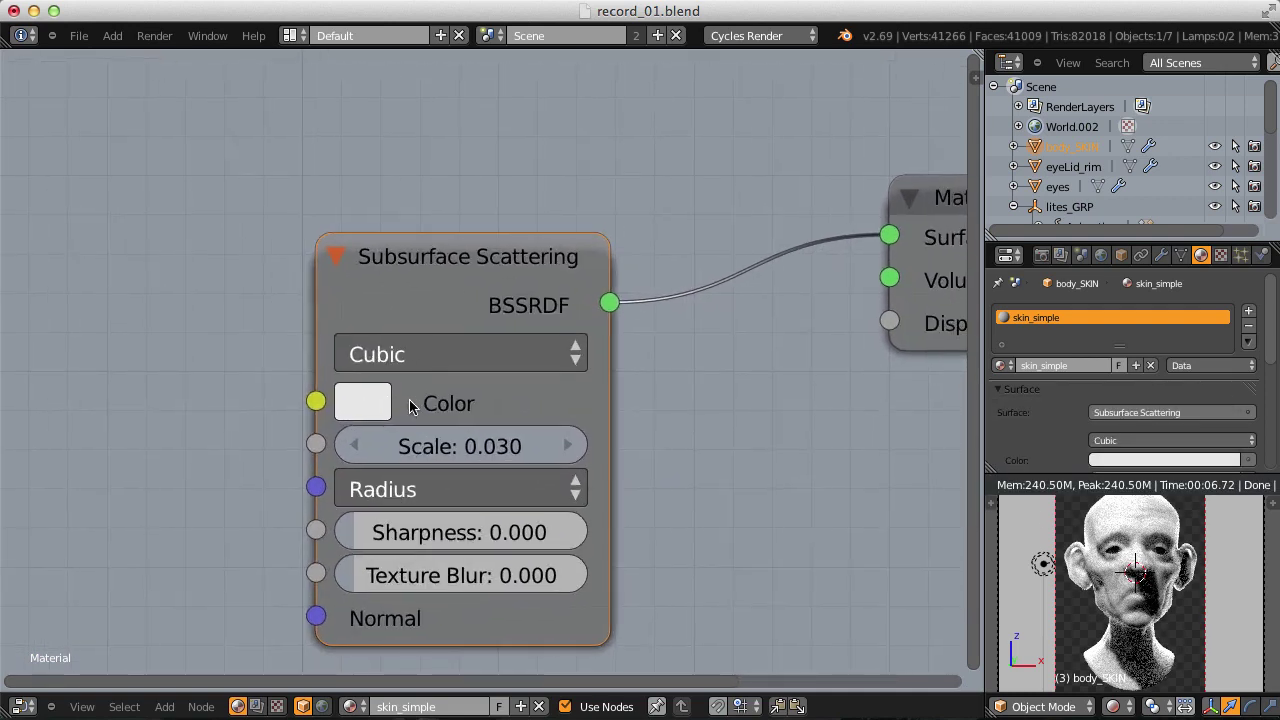
Set the scattering colour to pale green (H 0.318, S 0.527, V 0.900).
left_click(380, 402)
scroll(498, 262, "up", 2)
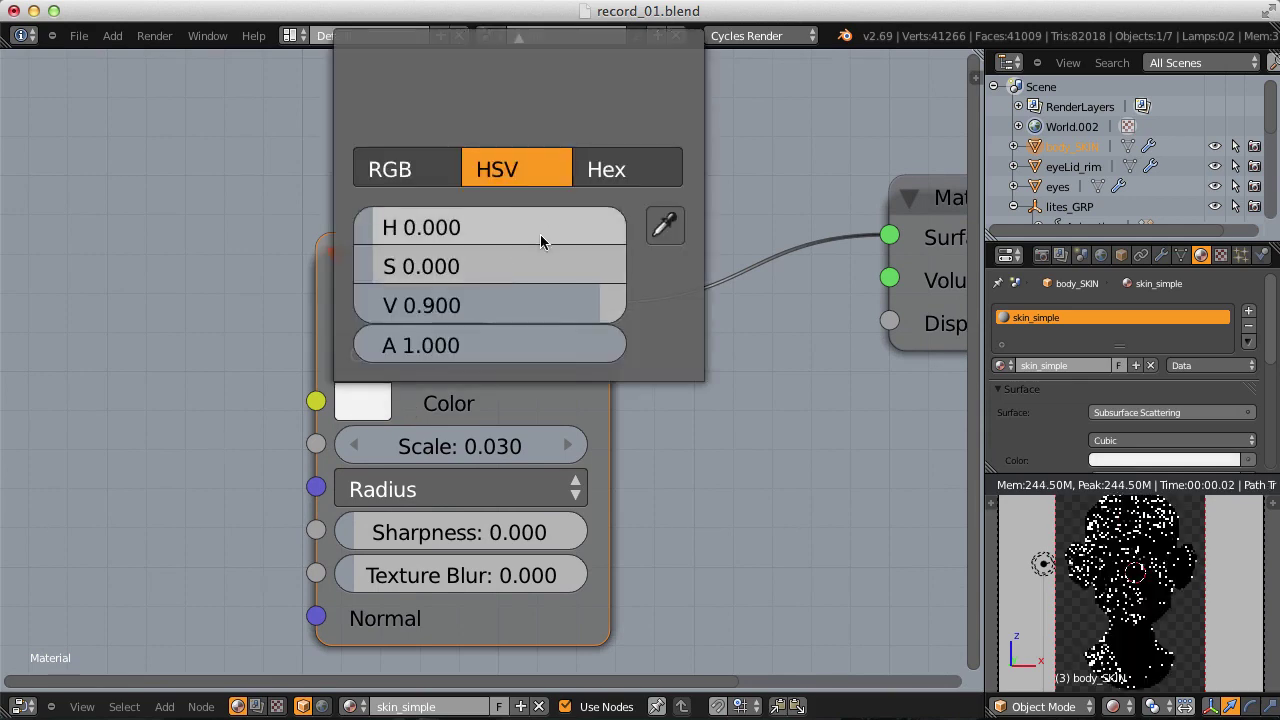
left_click(384, 401)
scroll(555, 369, "down", 3)
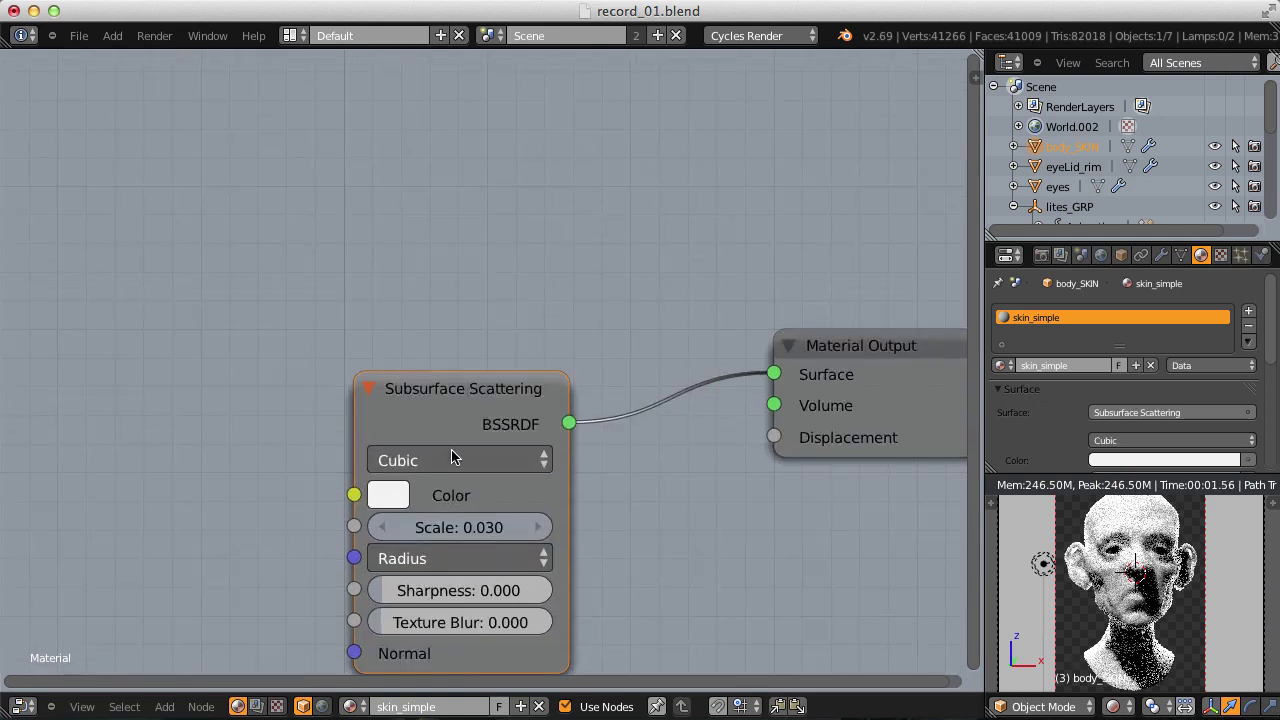
left_click(397, 499)
left_click(436, 167)
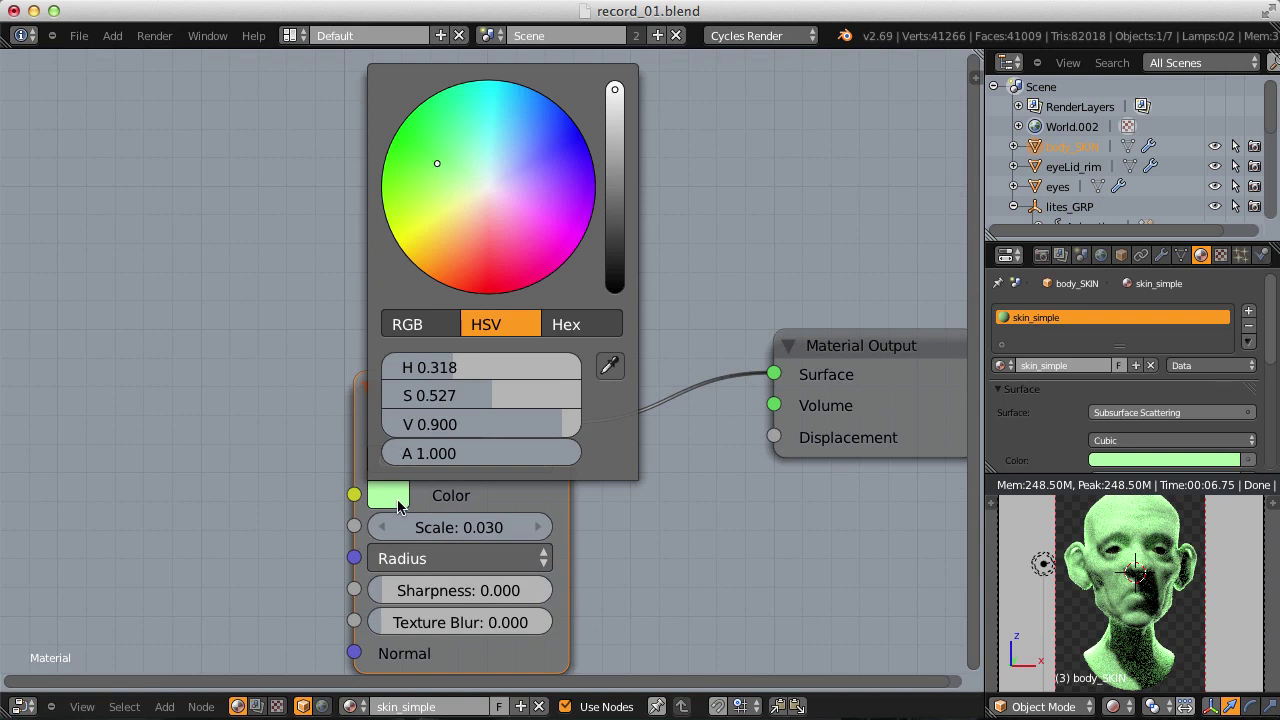
left_click(481, 503)
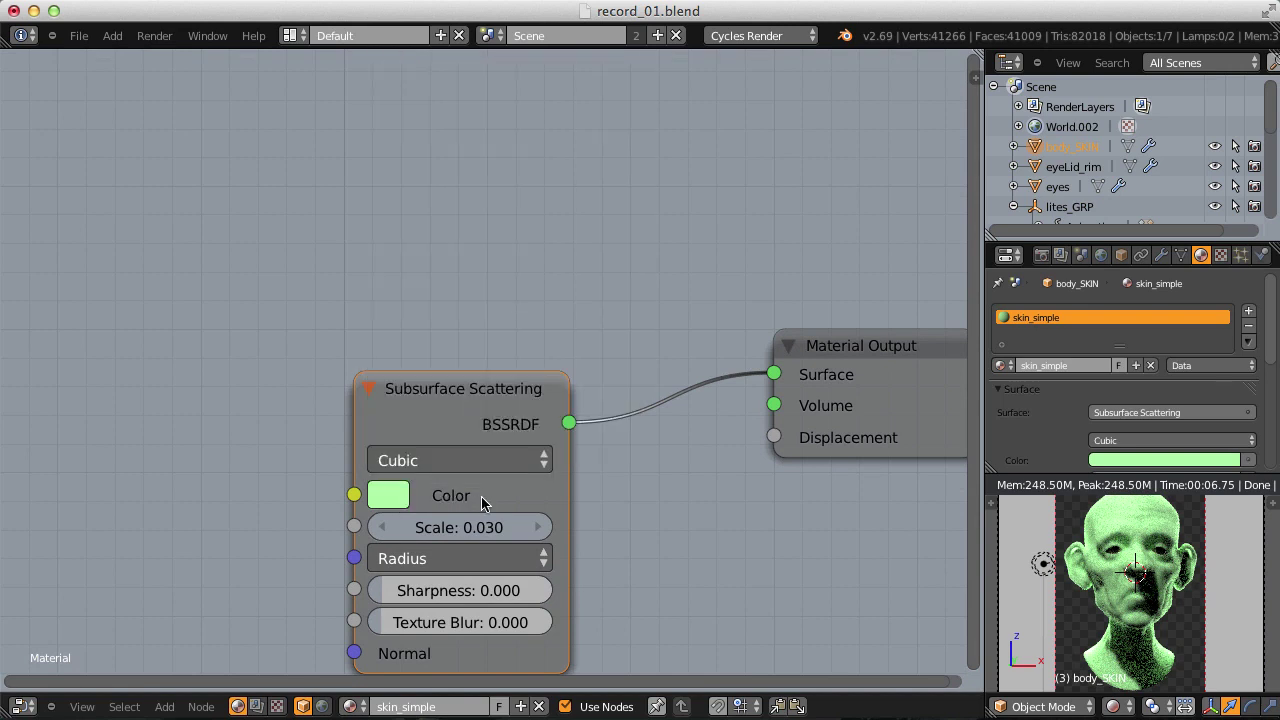
Change the second and third Radius values to 0.5, giving 1.000, 0.500, 0.500.
left_click(438, 562)
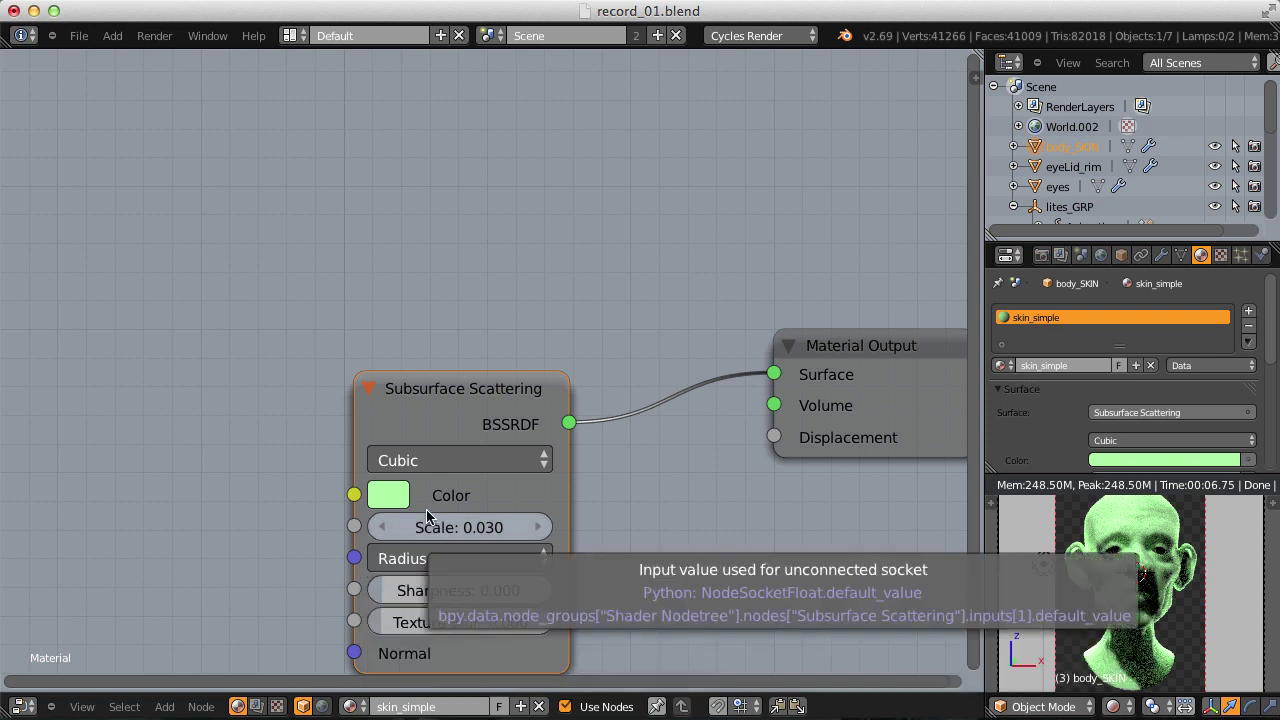
left_click(426, 560)
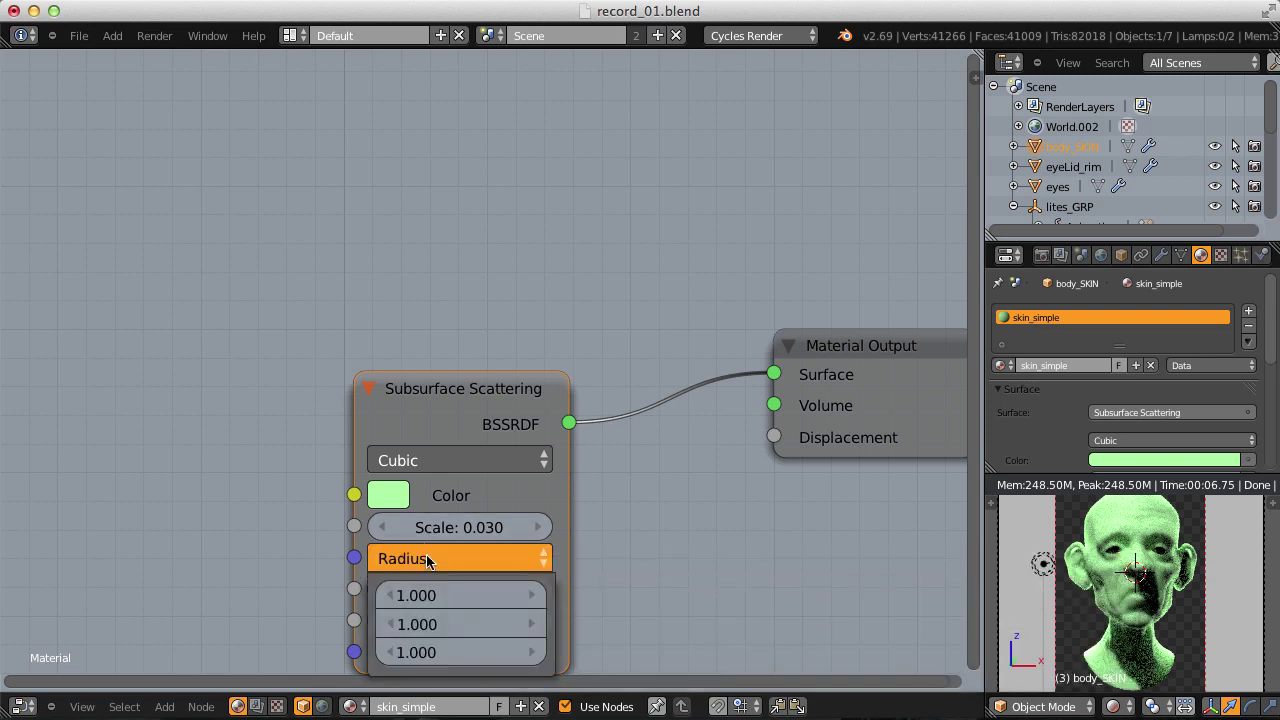
left_click(459, 626)
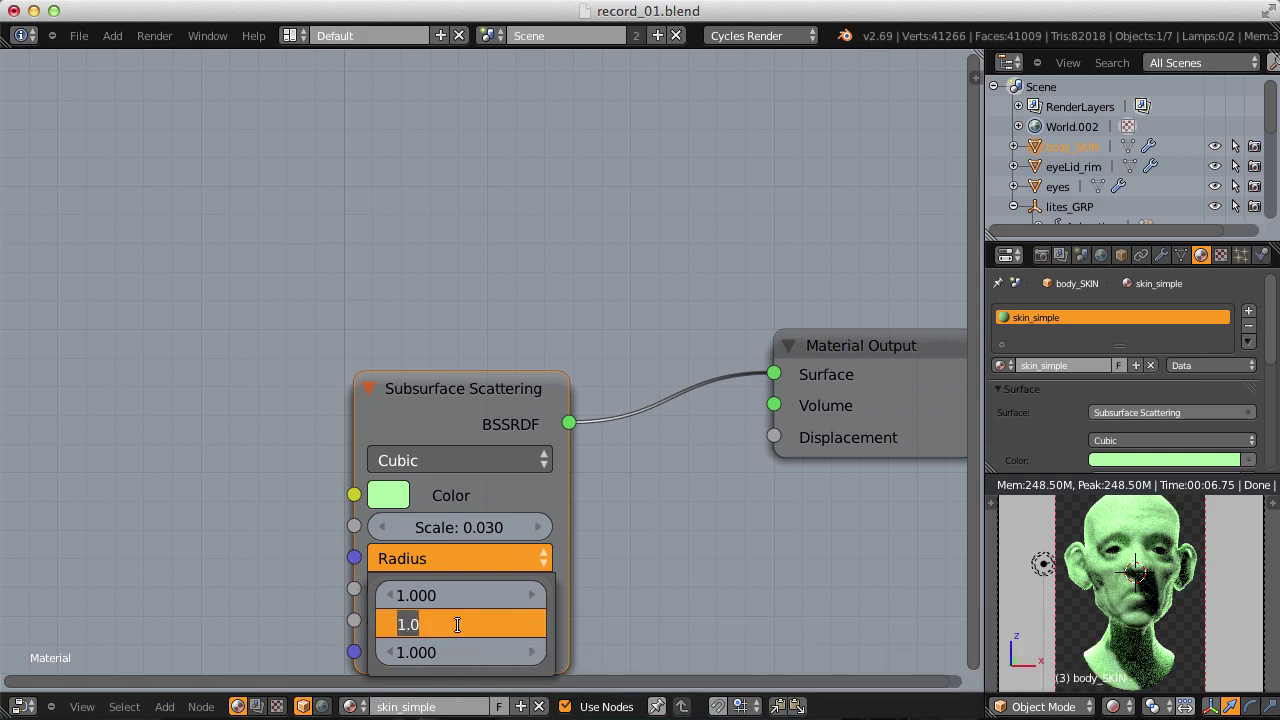
type(".5")
key("Tab")
type(".5")
key("Return")
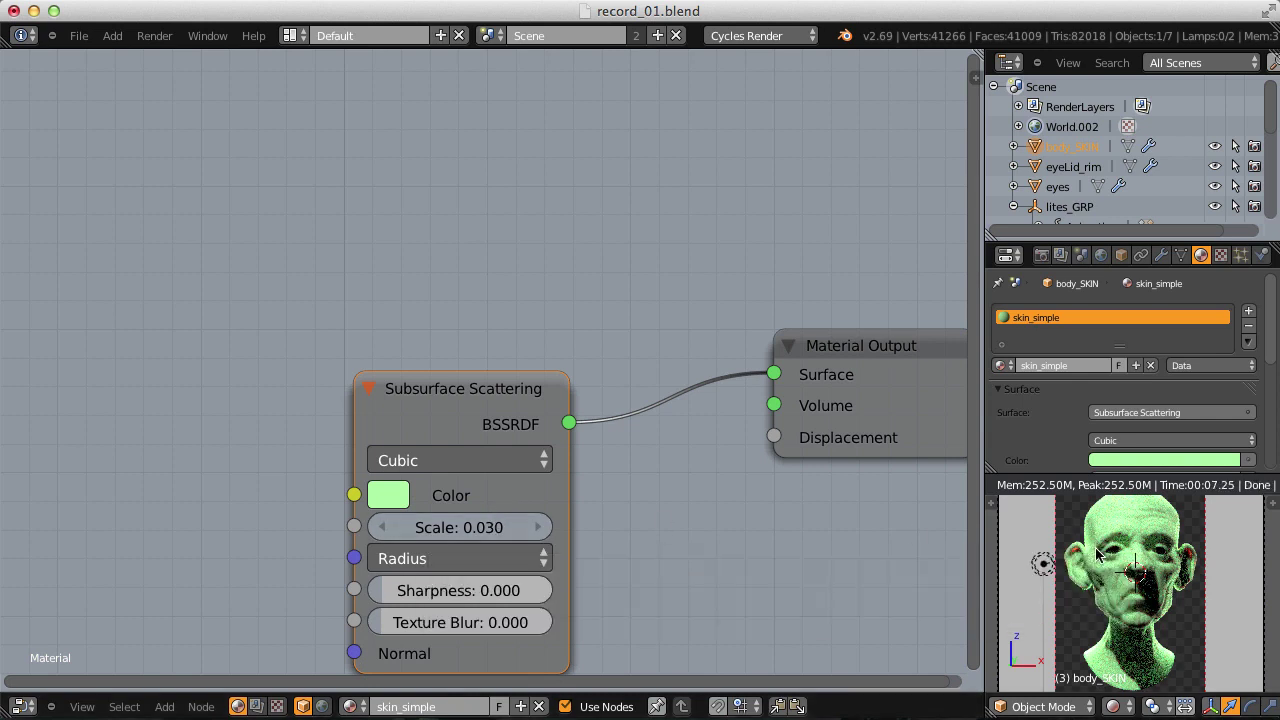
Drop the scattering colour's saturation to 0.000 so it becomes white.
scroll(877, 511, "down", 5)
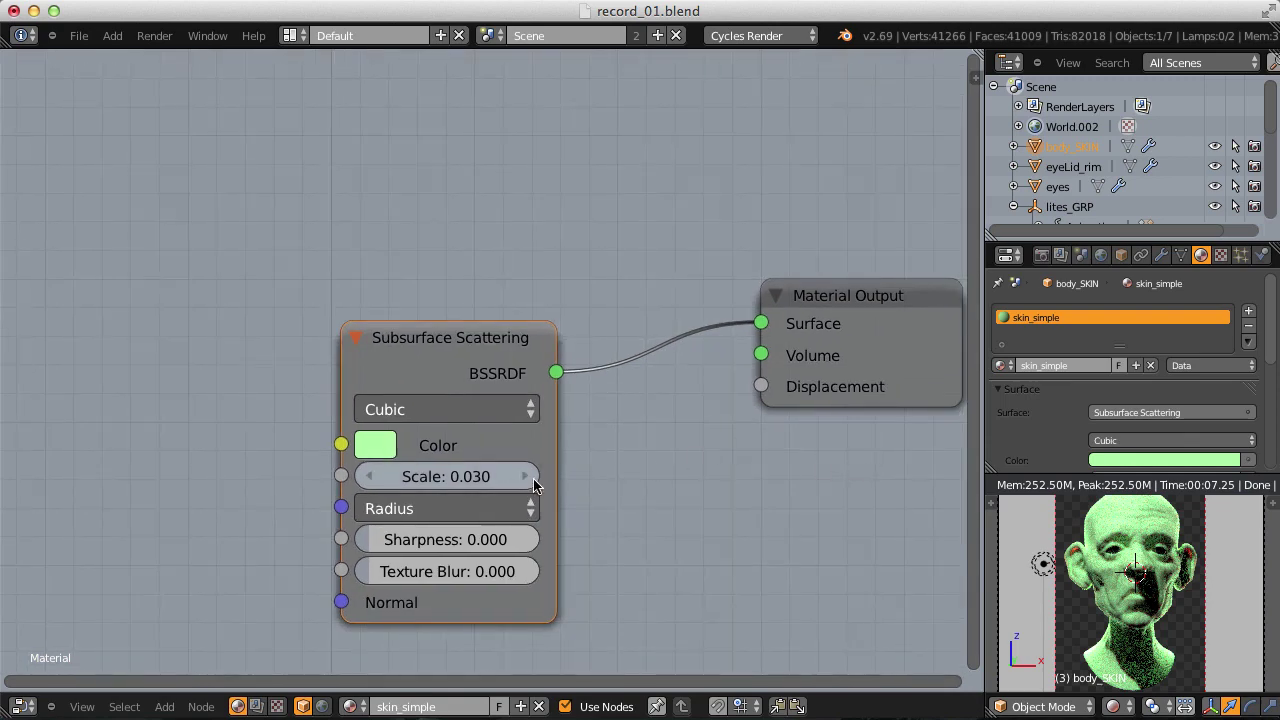
left_click(380, 452)
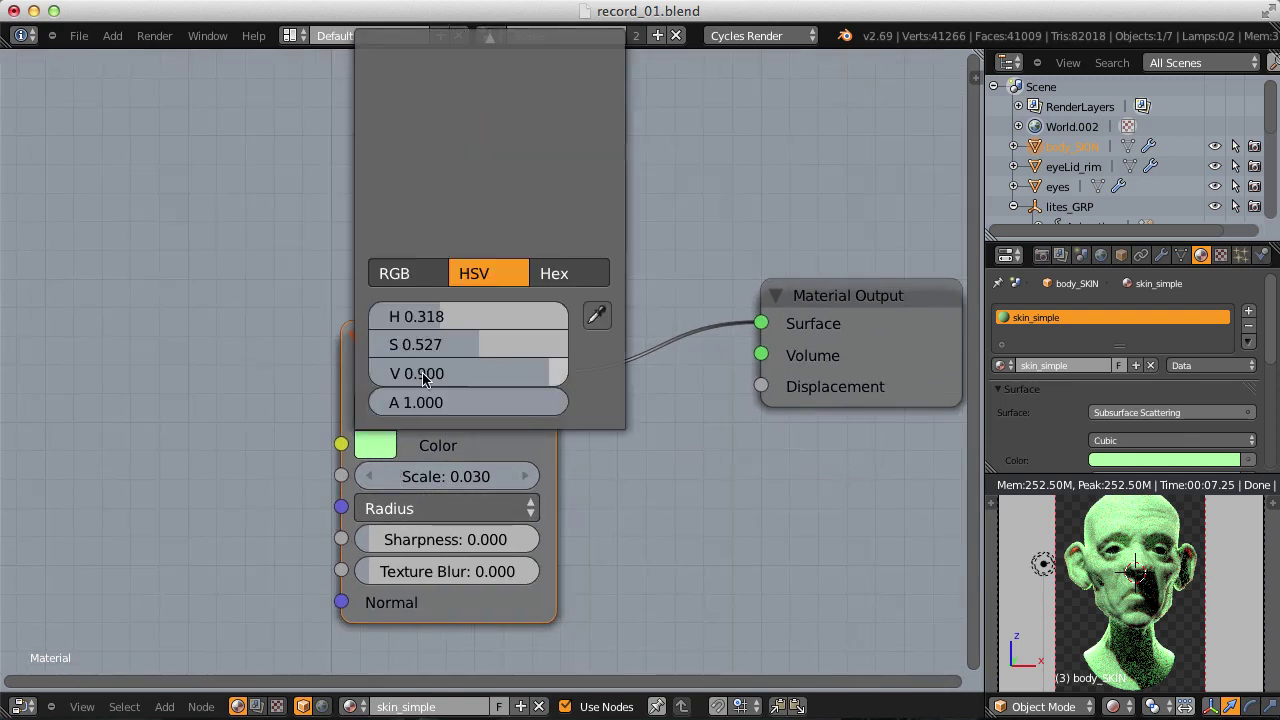
left_click_drag(479, 344, 337, 335)
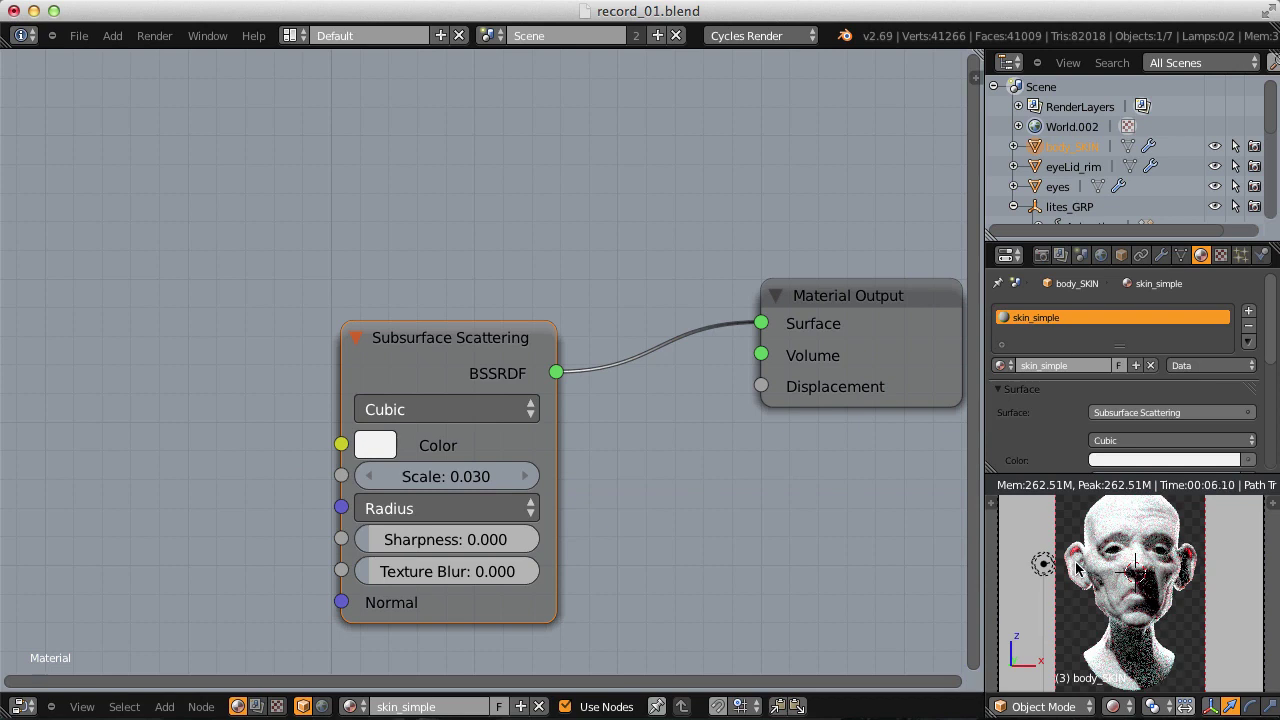
Set the Radius third value to 0.4 and second to 0.6, giving 1.000, 0.600, 0.400.
left_click(457, 510)
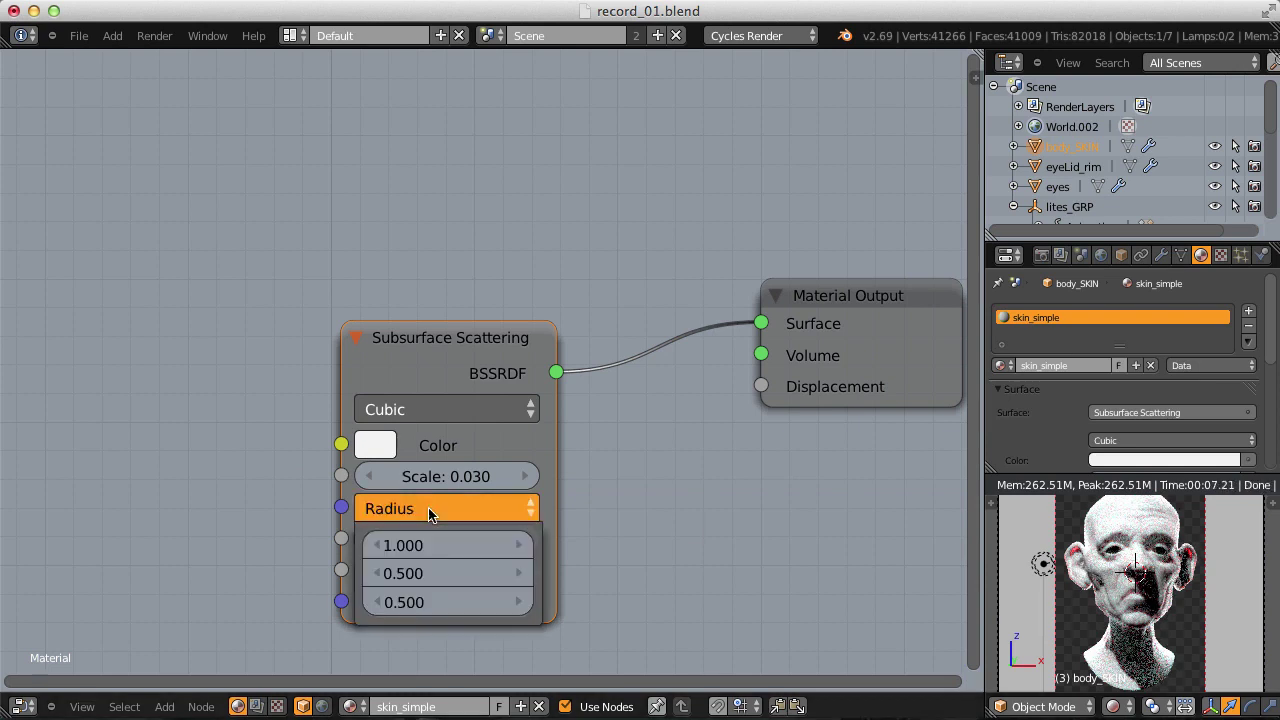
left_click(445, 602)
type("0.4")
key("Return")
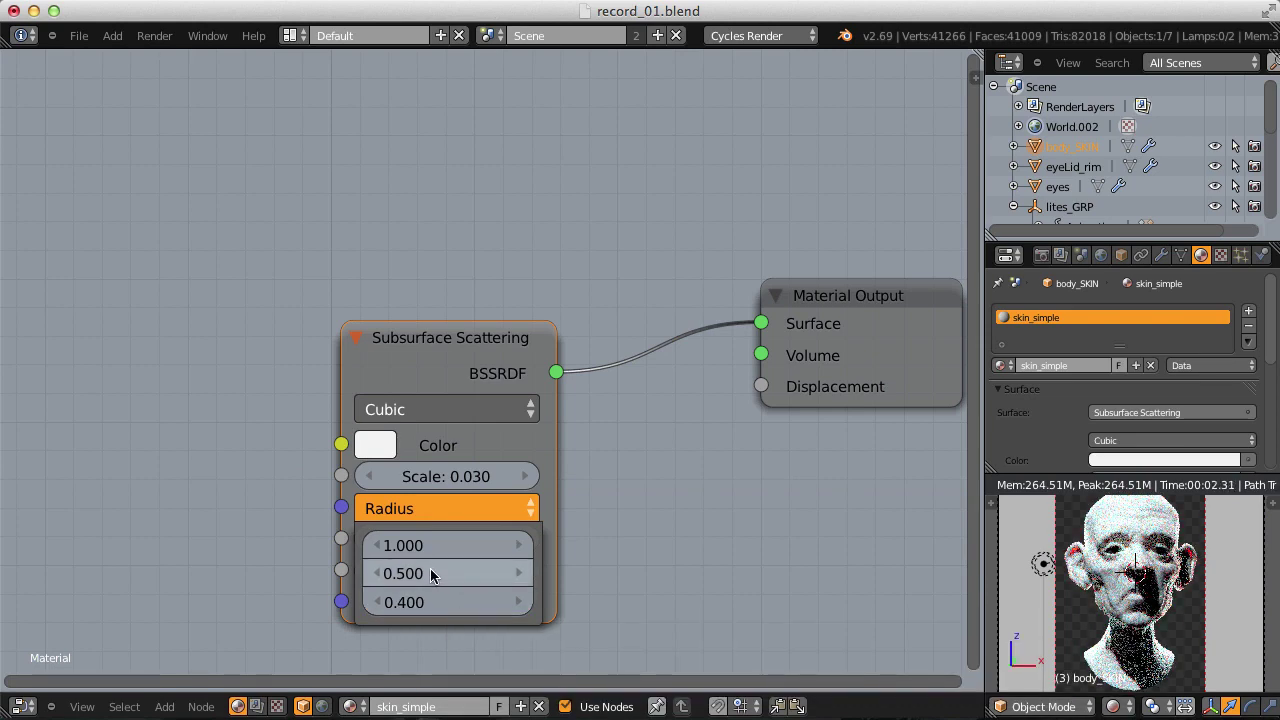
left_click(430, 572)
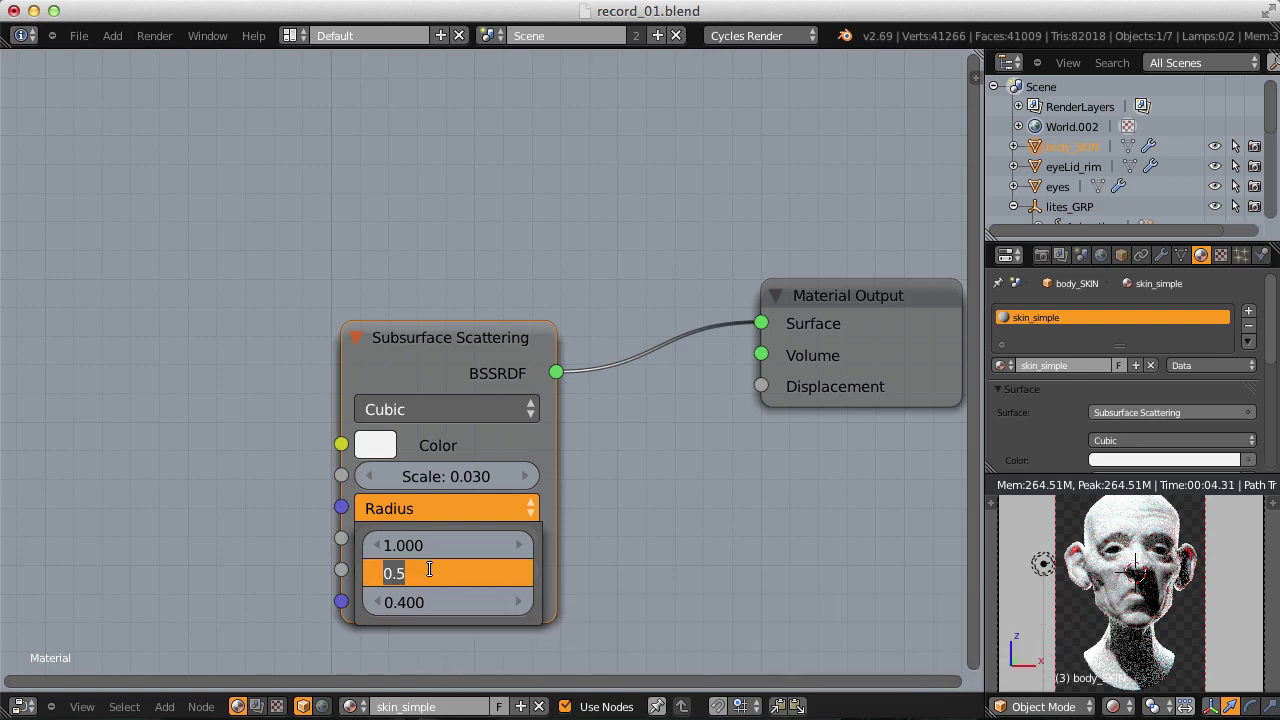
type("0.6")
key("Return")
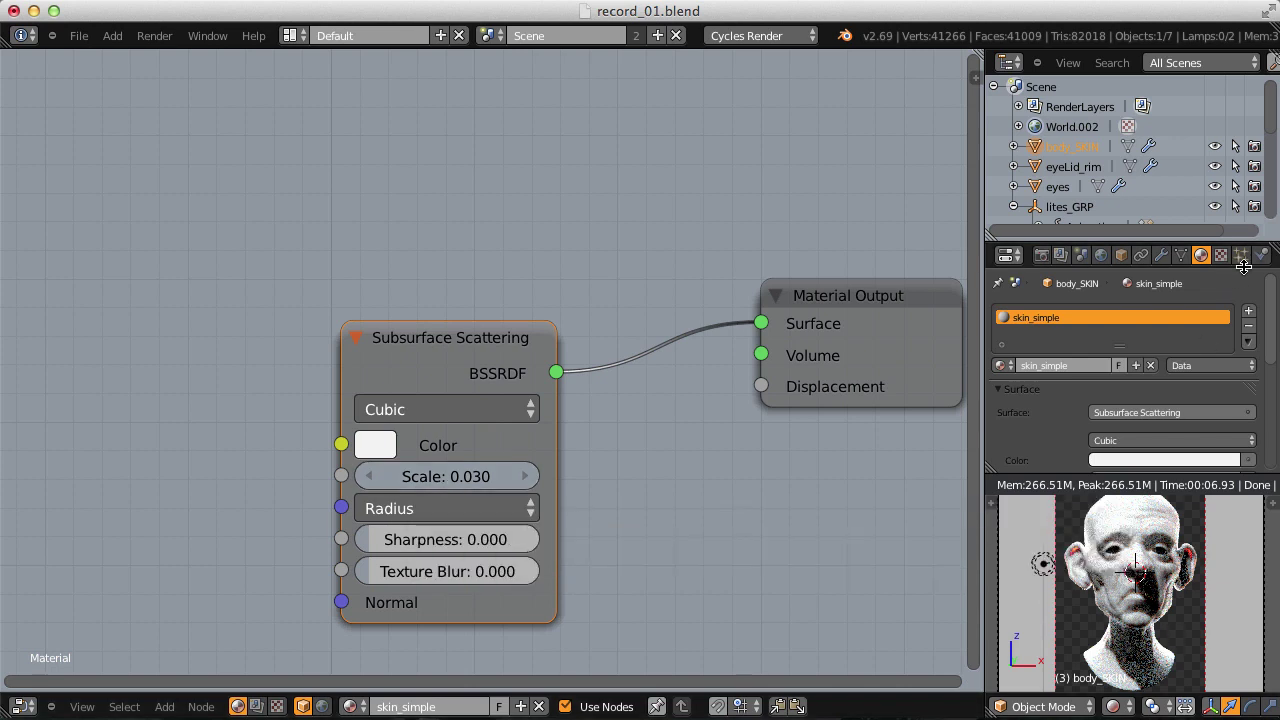
Render the head image, then switch the render result to empty Slot 7.
left_click(1042, 255)
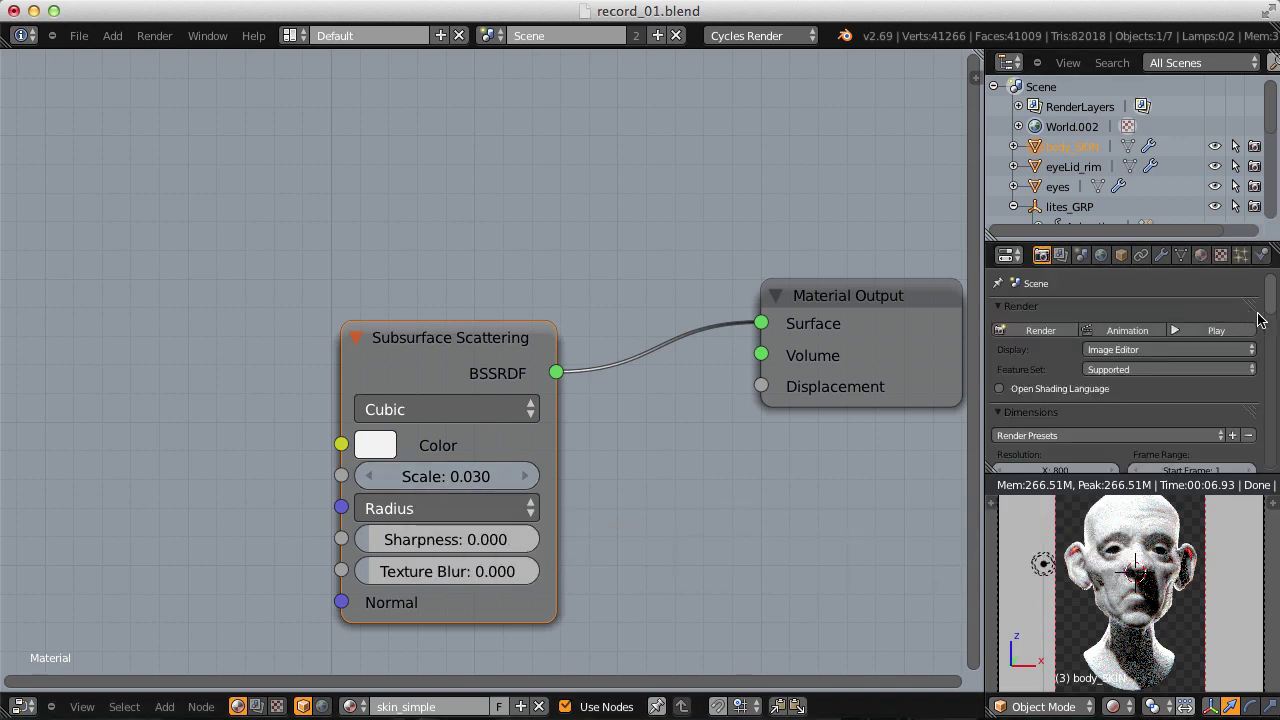
left_click_drag(1276, 297, 1274, 316)
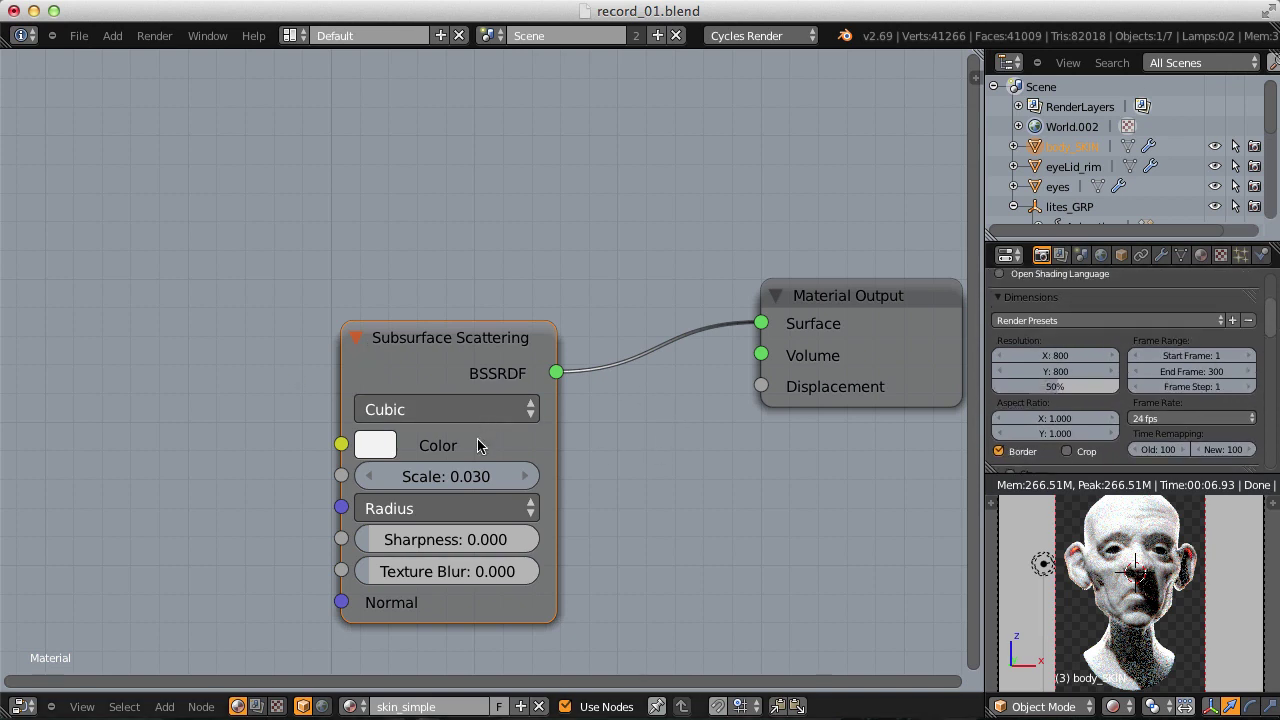
left_click(155, 35)
left_click(182, 52)
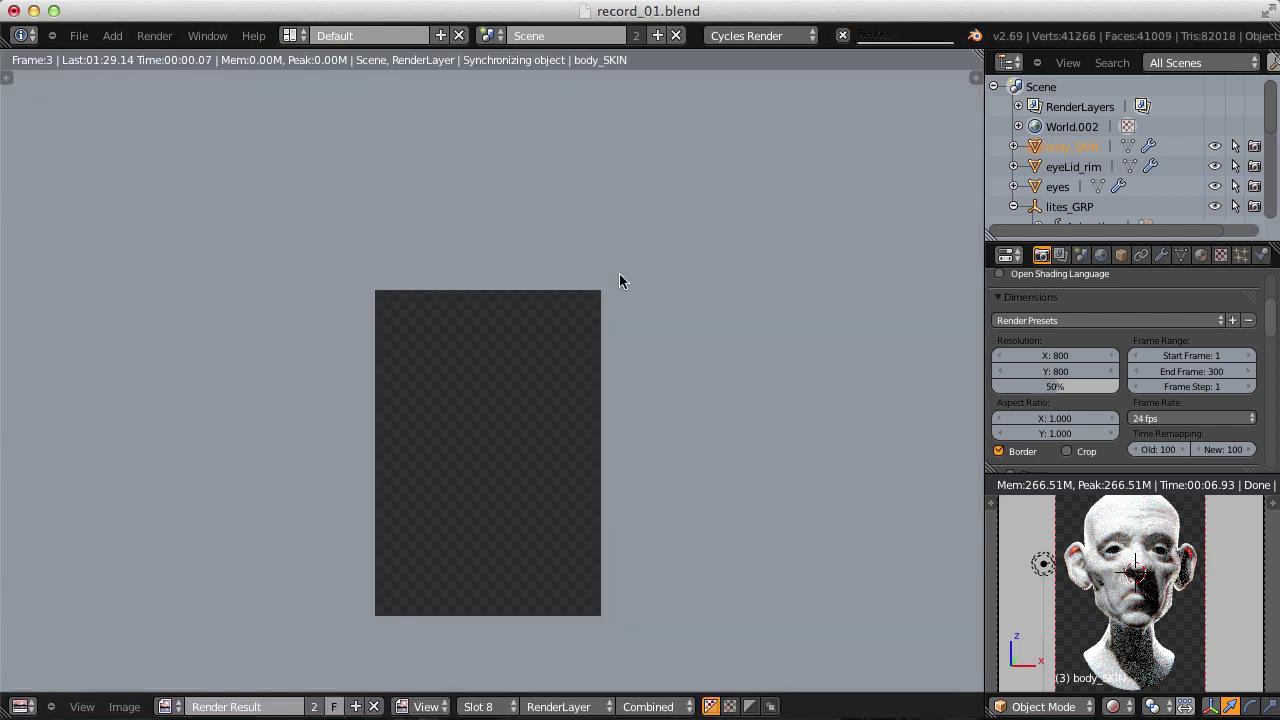
scroll(800, 480, "up", 2)
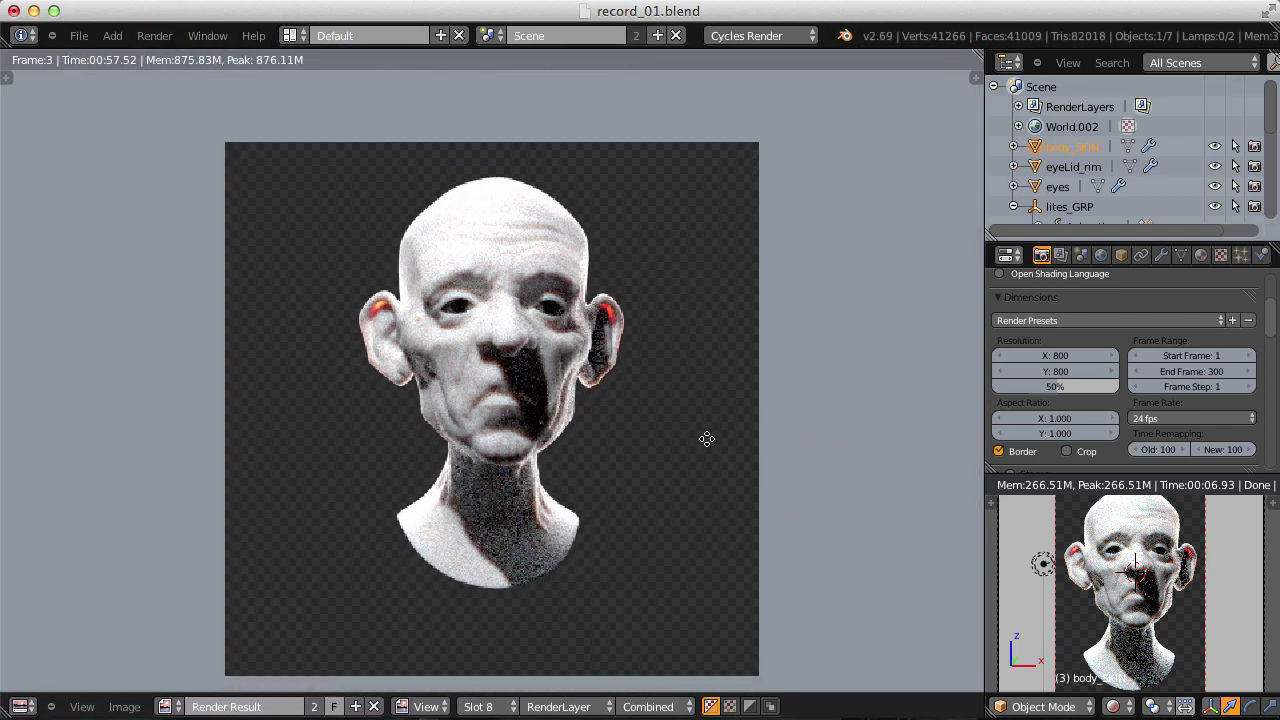
left_click(466, 710)
left_click(482, 553)
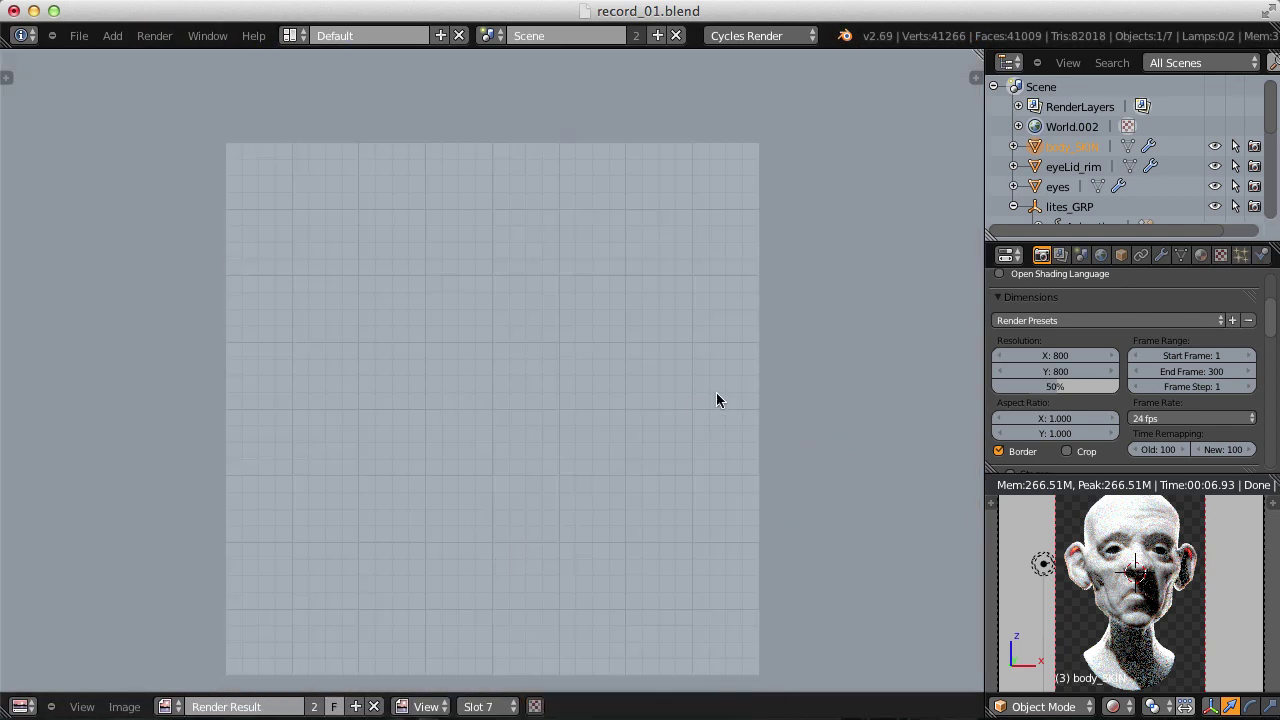
Back in the material nodes, set Subsurface Scattering Sharpness to 1.
key("shift+F3")
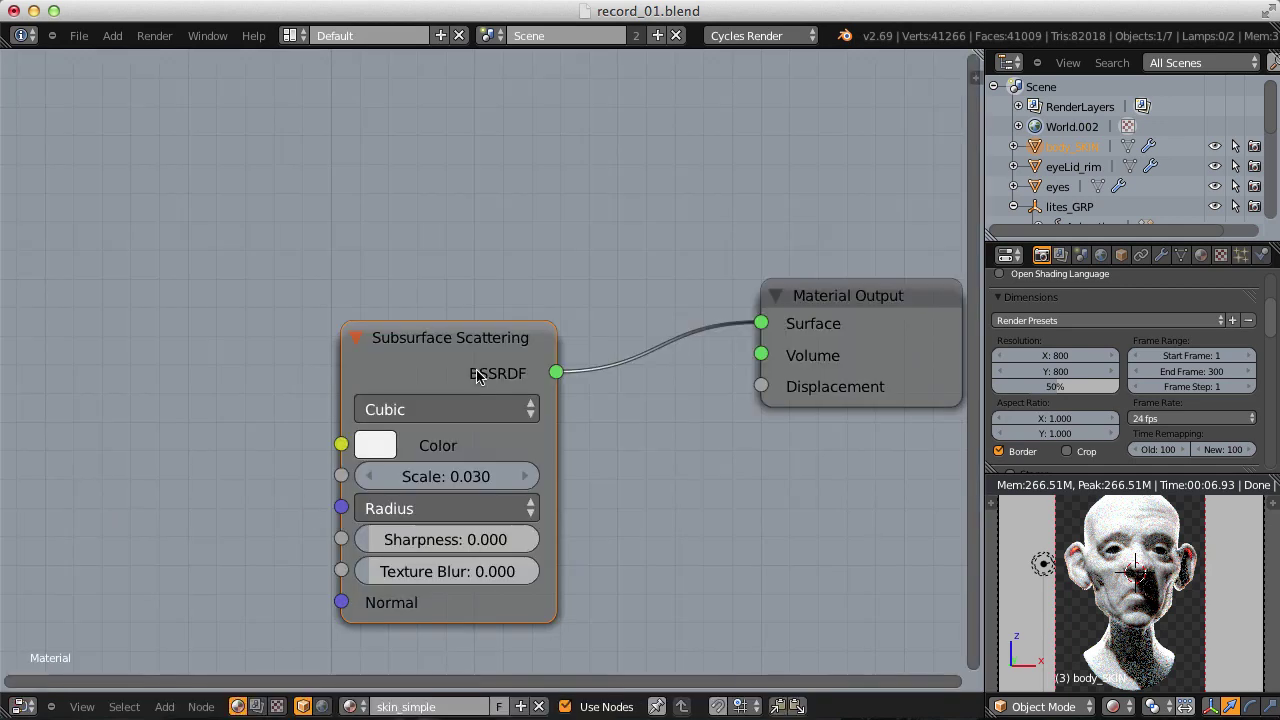
scroll(589, 410, "down", 1)
middle_click_drag(580, 363, 506, 360)
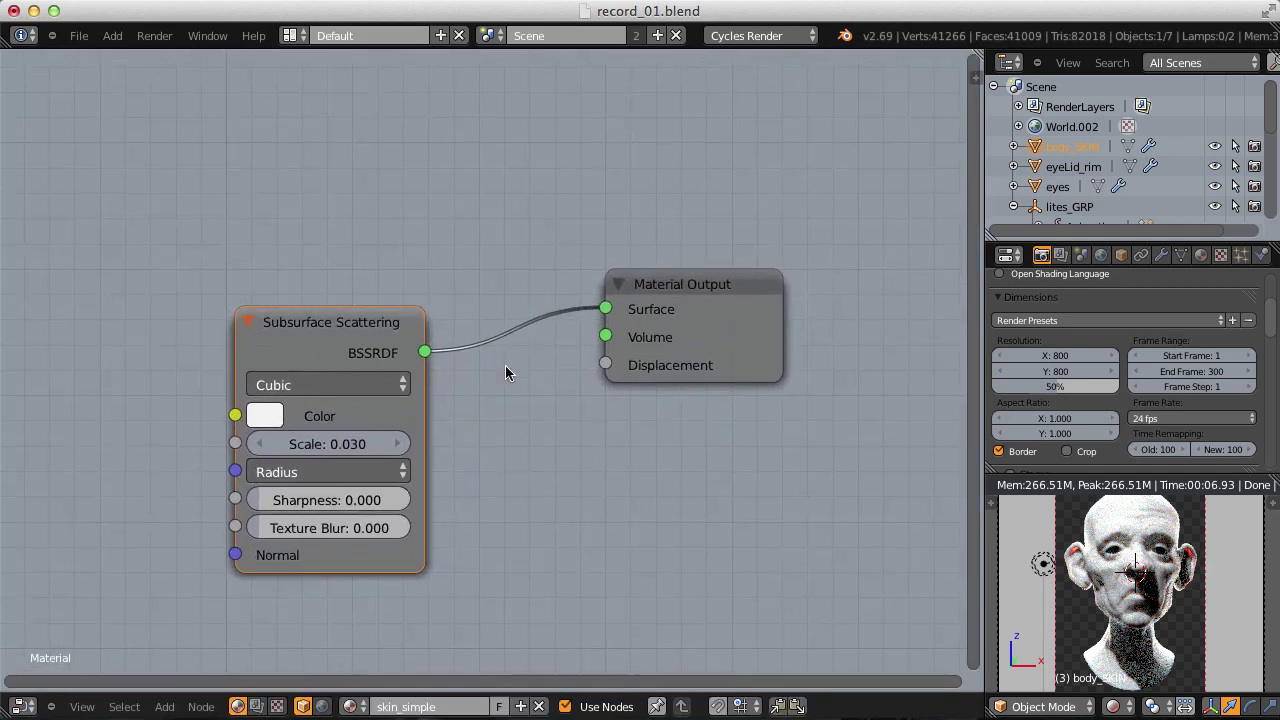
left_click(335, 500)
type("1")
key("Return")
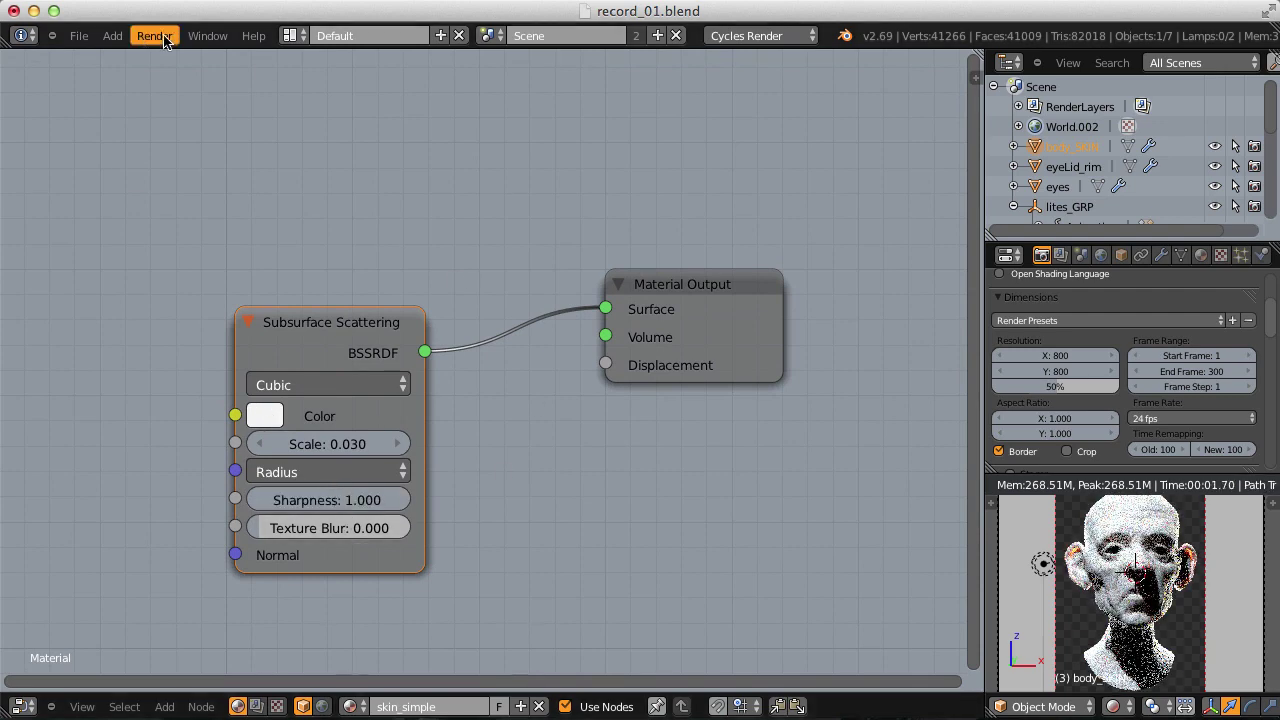
Render the Sharpness 1 head into Slot 7 and flip between Slots 7 and 8 to compare.
left_click(154, 35)
left_click(186, 54)
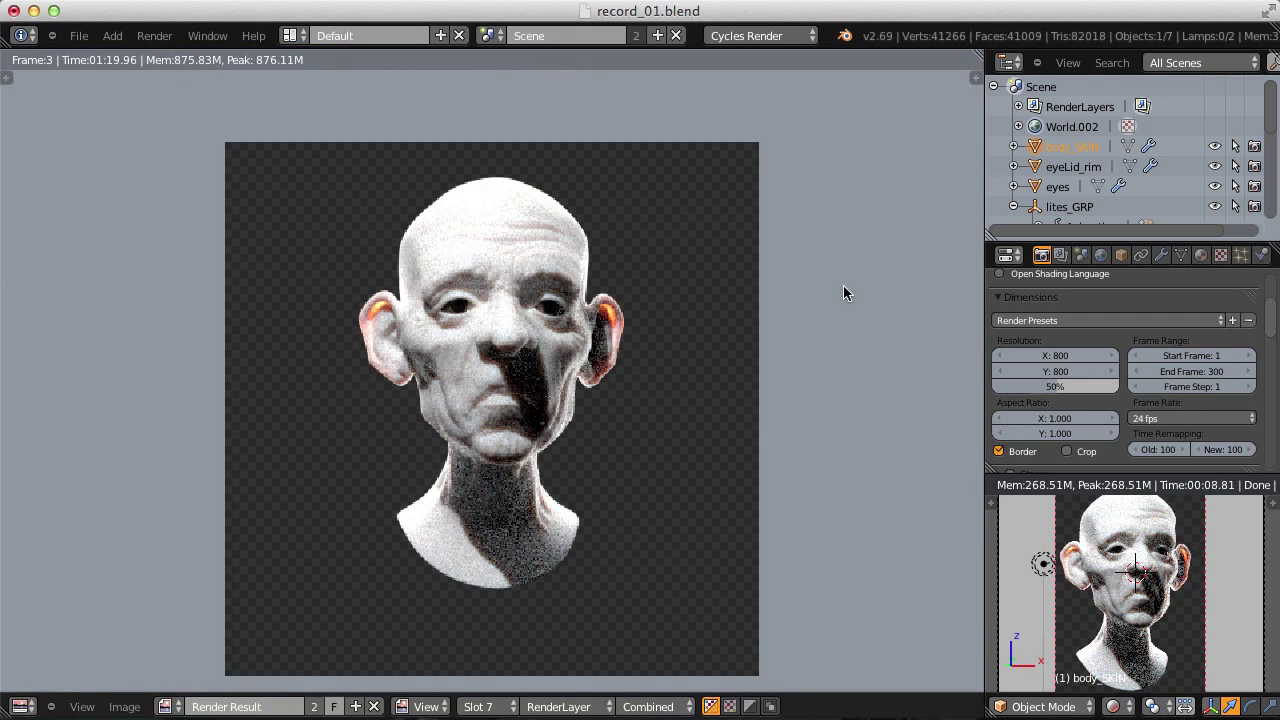
left_click(478, 706)
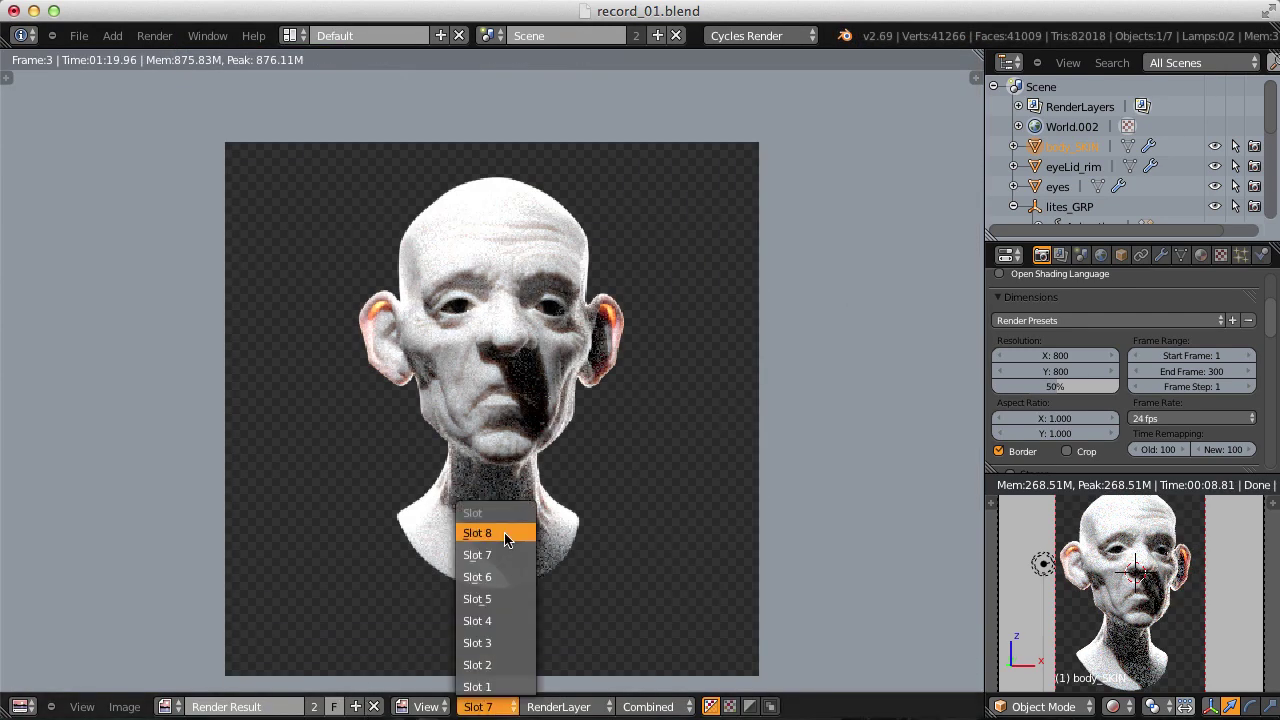
left_click(505, 533)
left_click(478, 706)
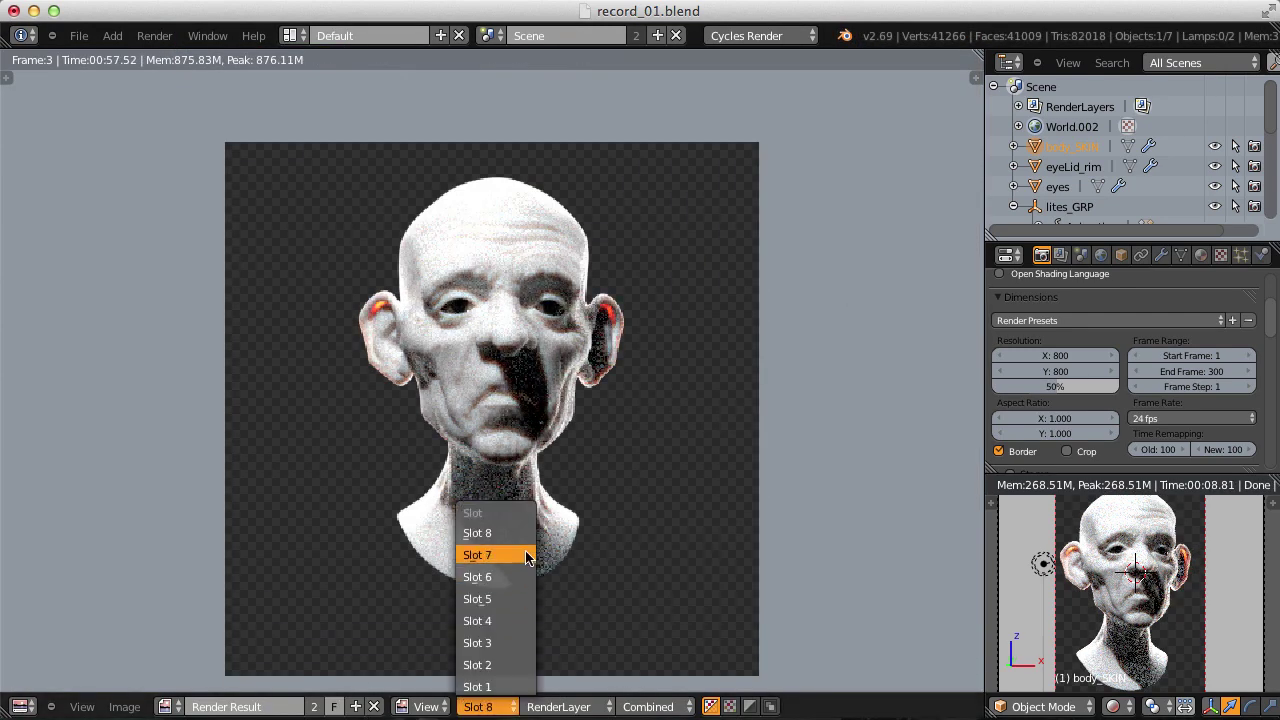
left_click(515, 555)
left_click(487, 704)
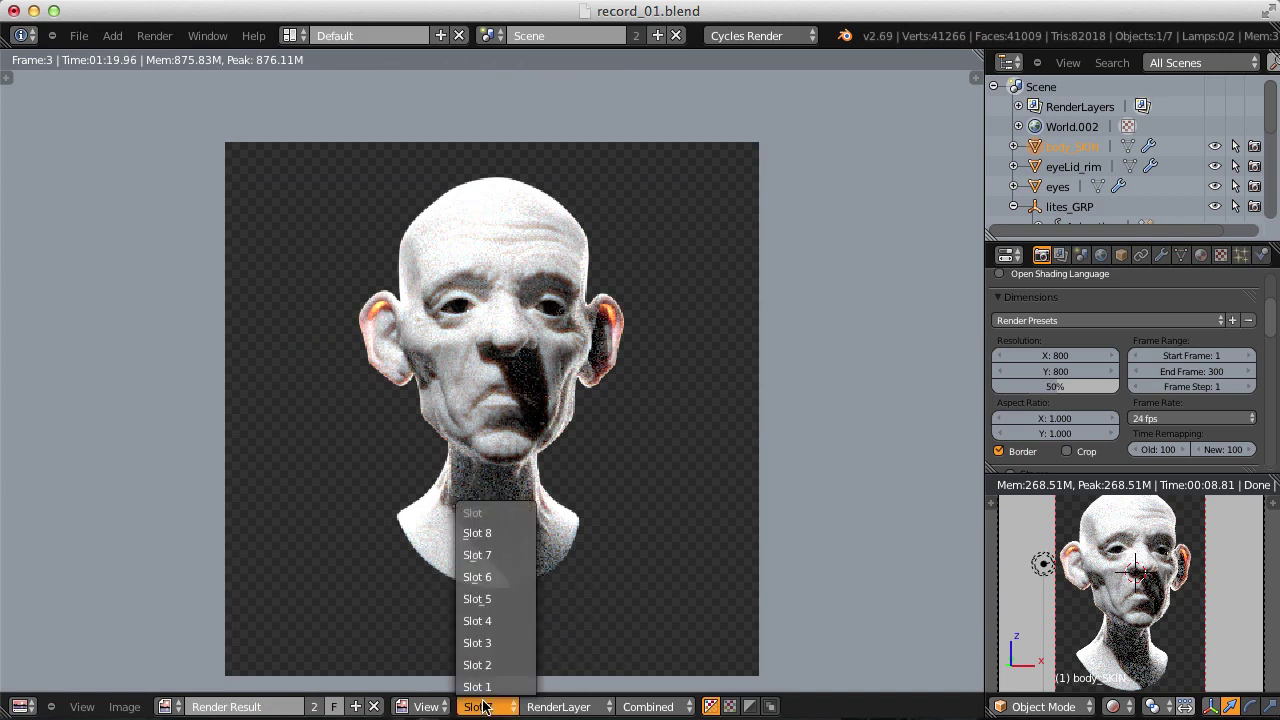
left_click(515, 535)
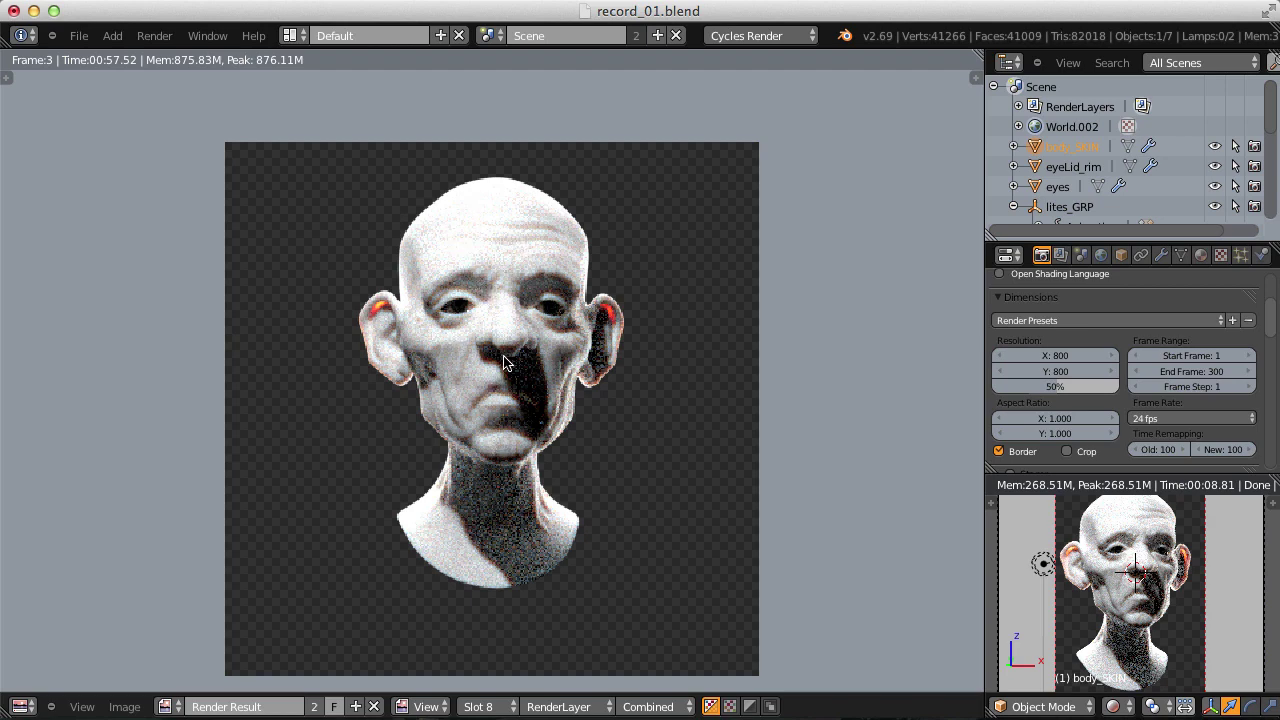
left_click(478, 706)
left_click(496, 556)
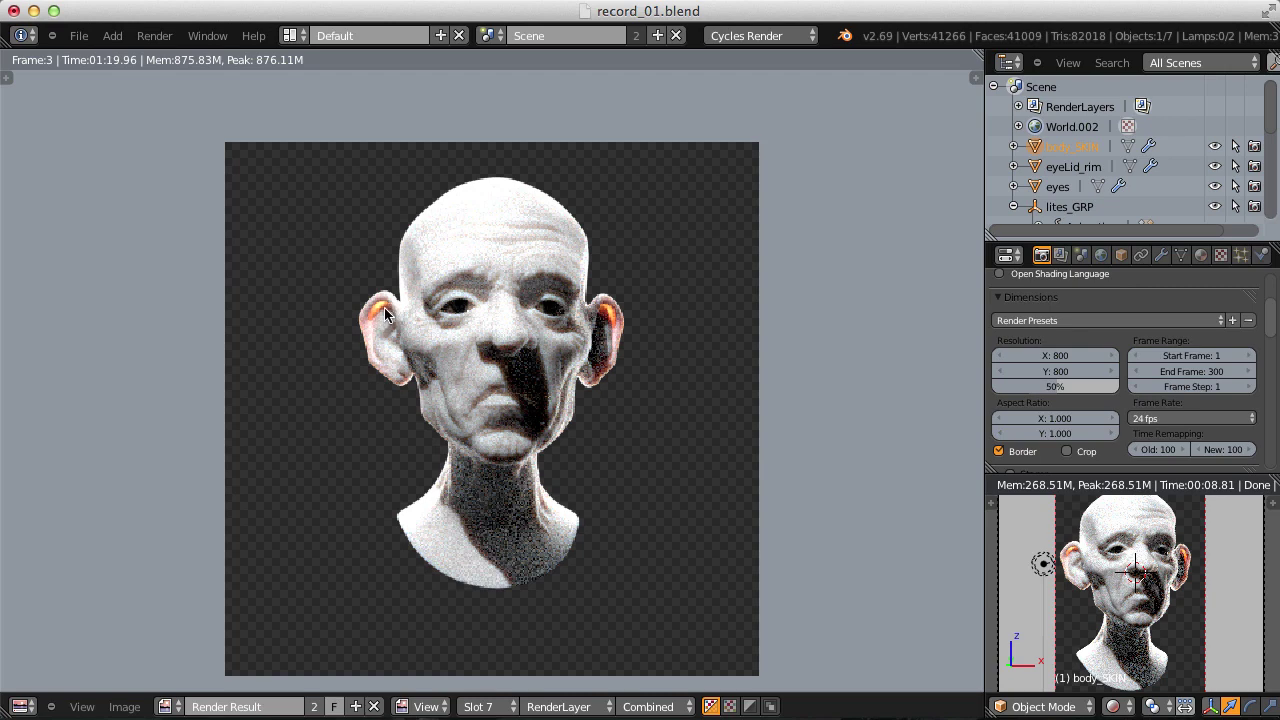
left_click(476, 707)
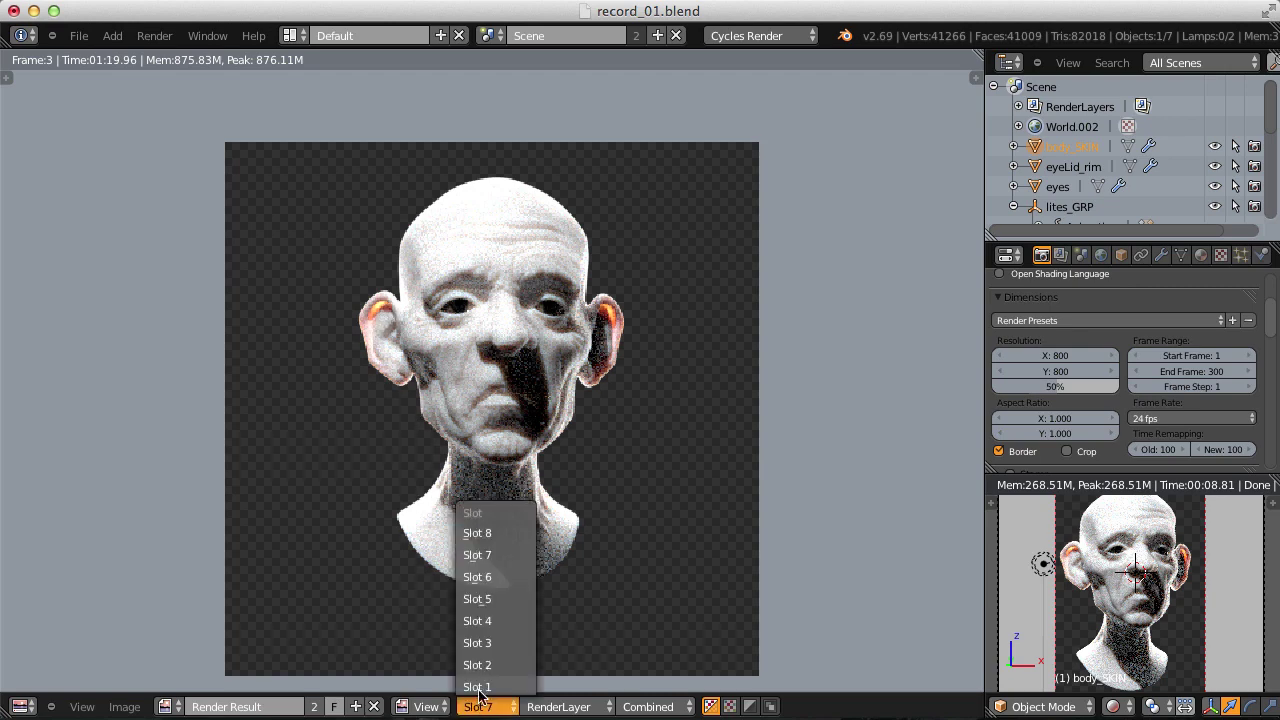
left_click(503, 540)
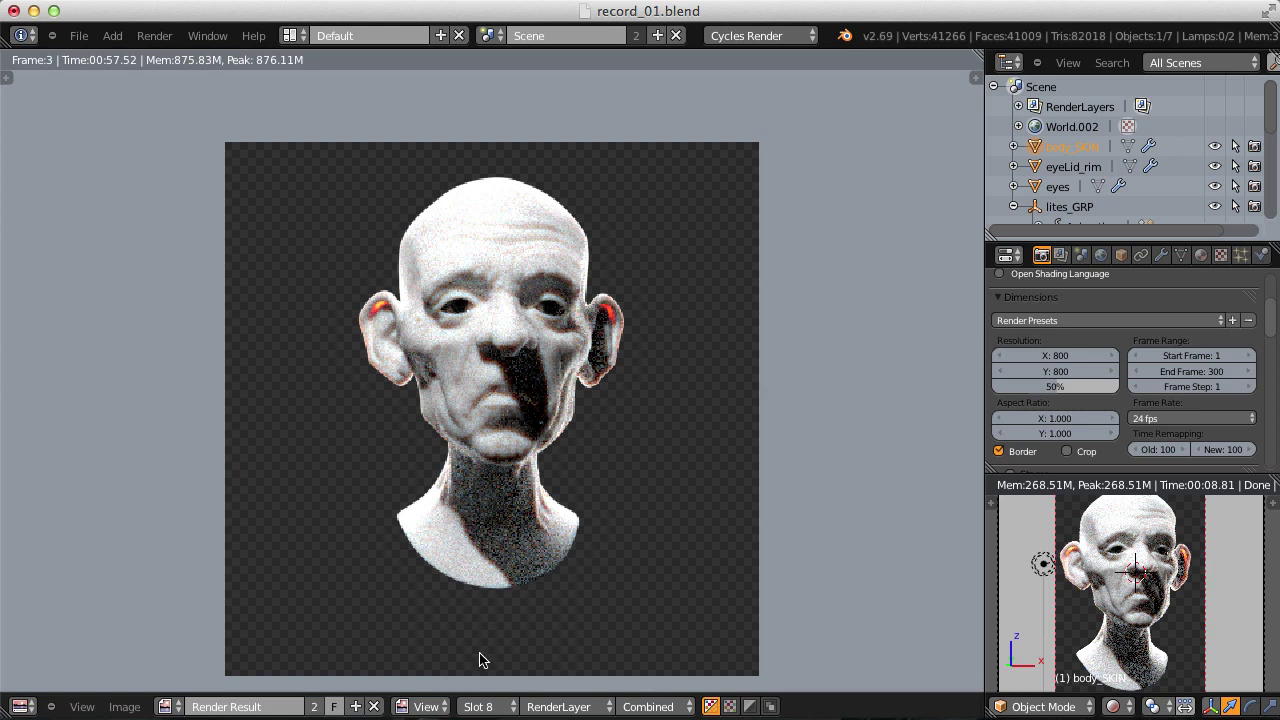
left_click(478, 706)
left_click(503, 557)
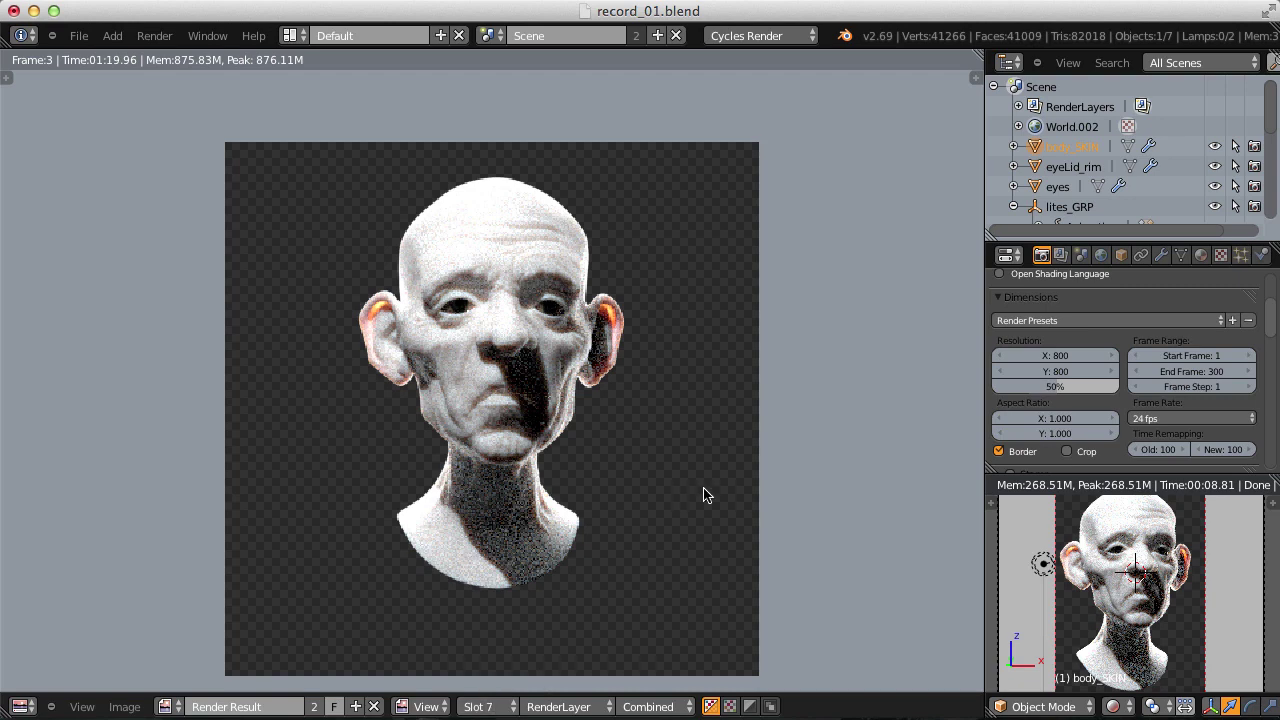
Leave the render view and reset the Subsurface Scattering Sharpness to 0.
key("Escape")
middle_click_drag(528, 445, 625, 366)
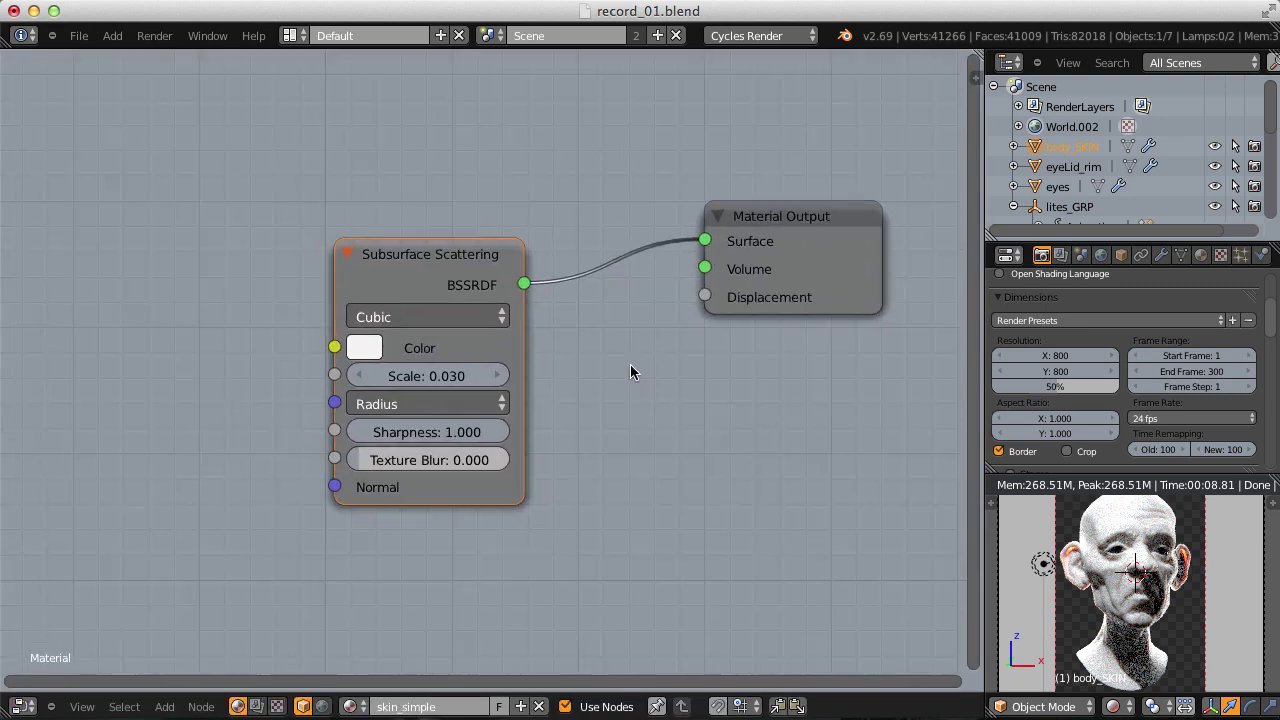
left_click(425, 430)
type("0")
key("Return")
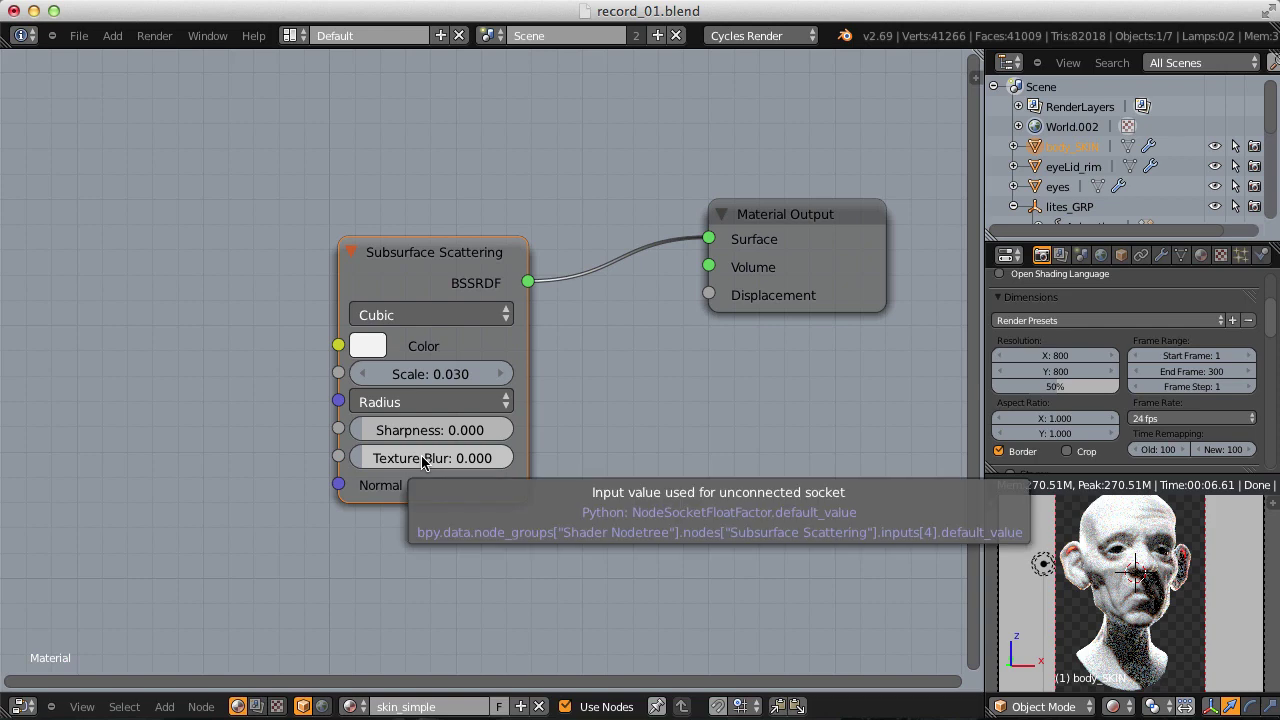
scroll(422, 461, "up", 1)
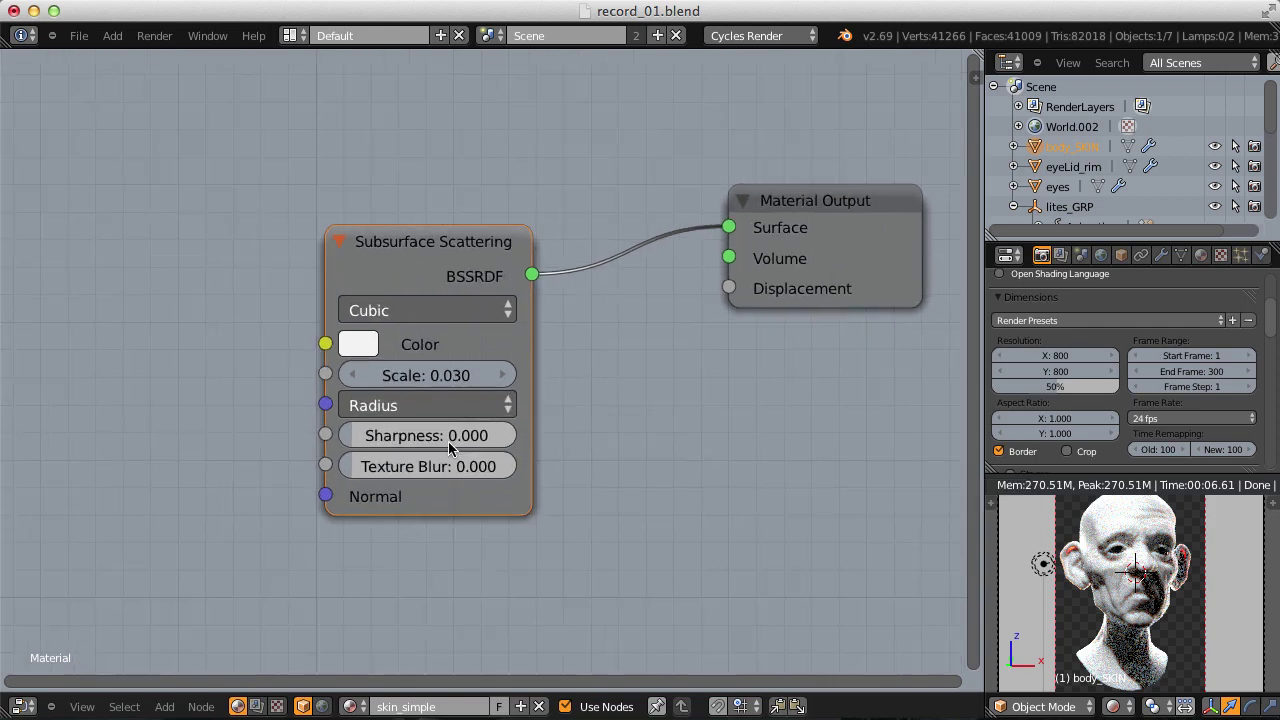
scroll(466, 437, "down", 1)
middle_click_drag(463, 402, 566, 433)
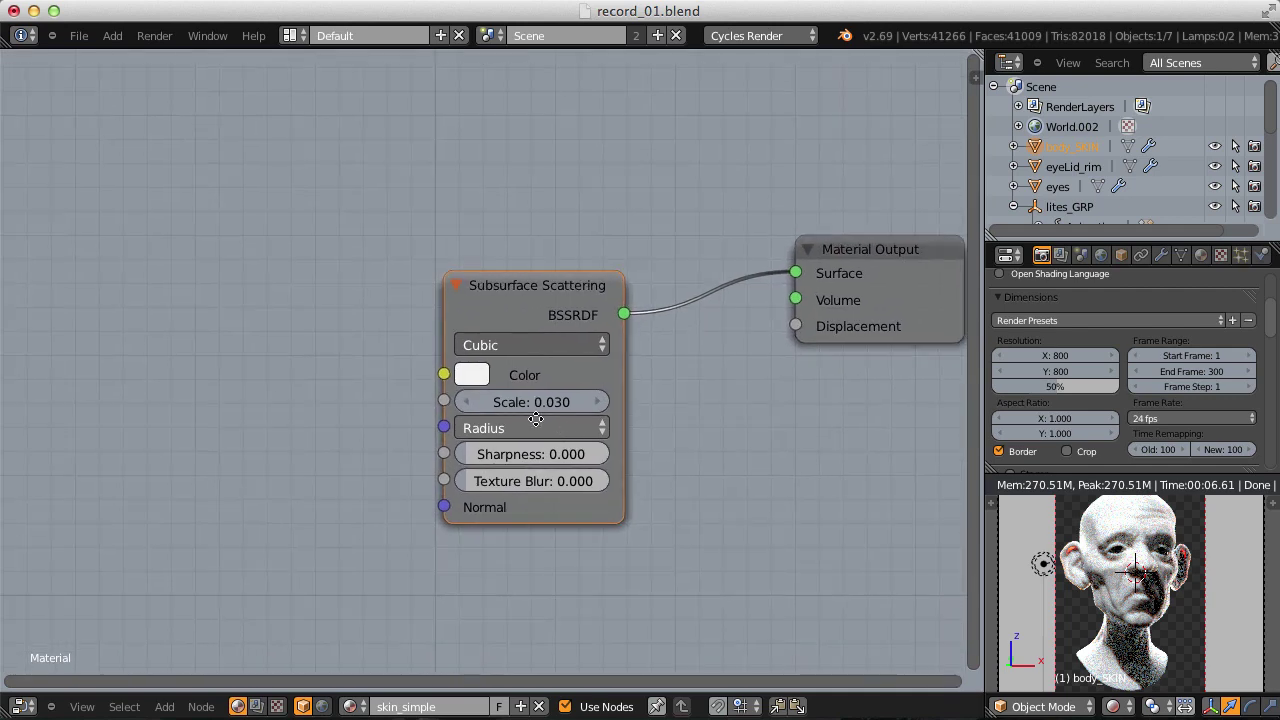
left_click(528, 346)
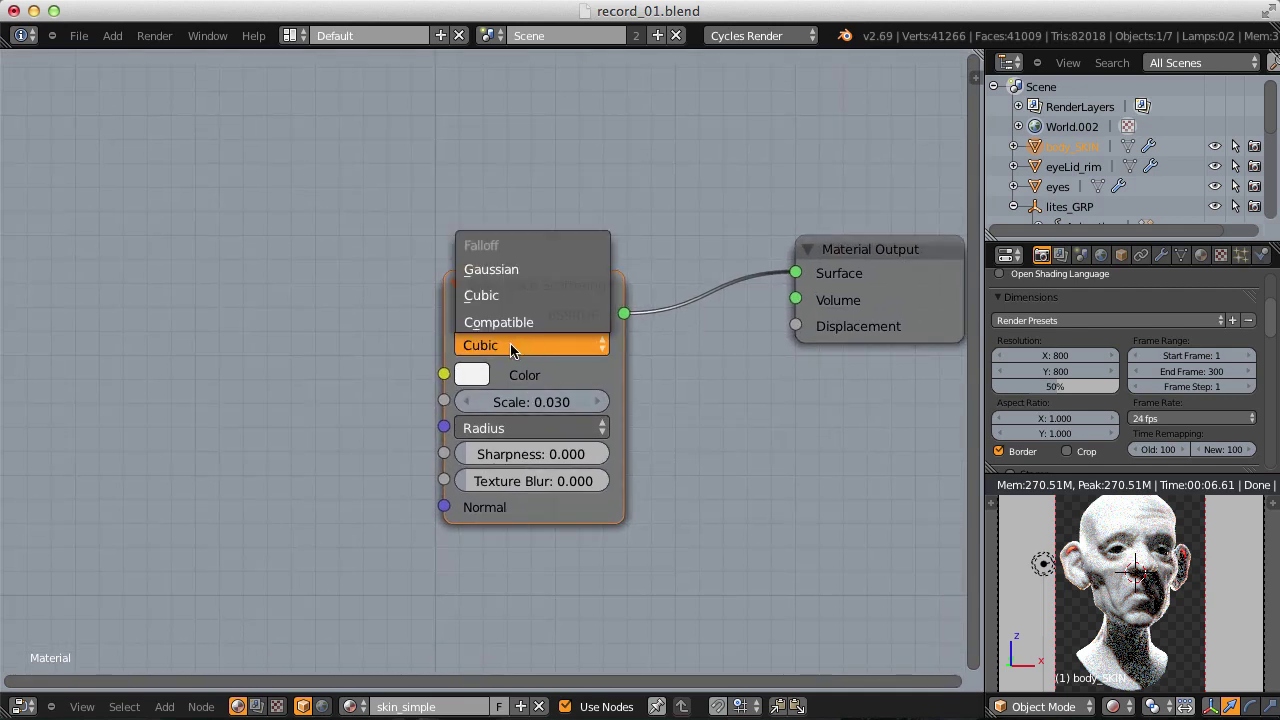
left_click(538, 274)
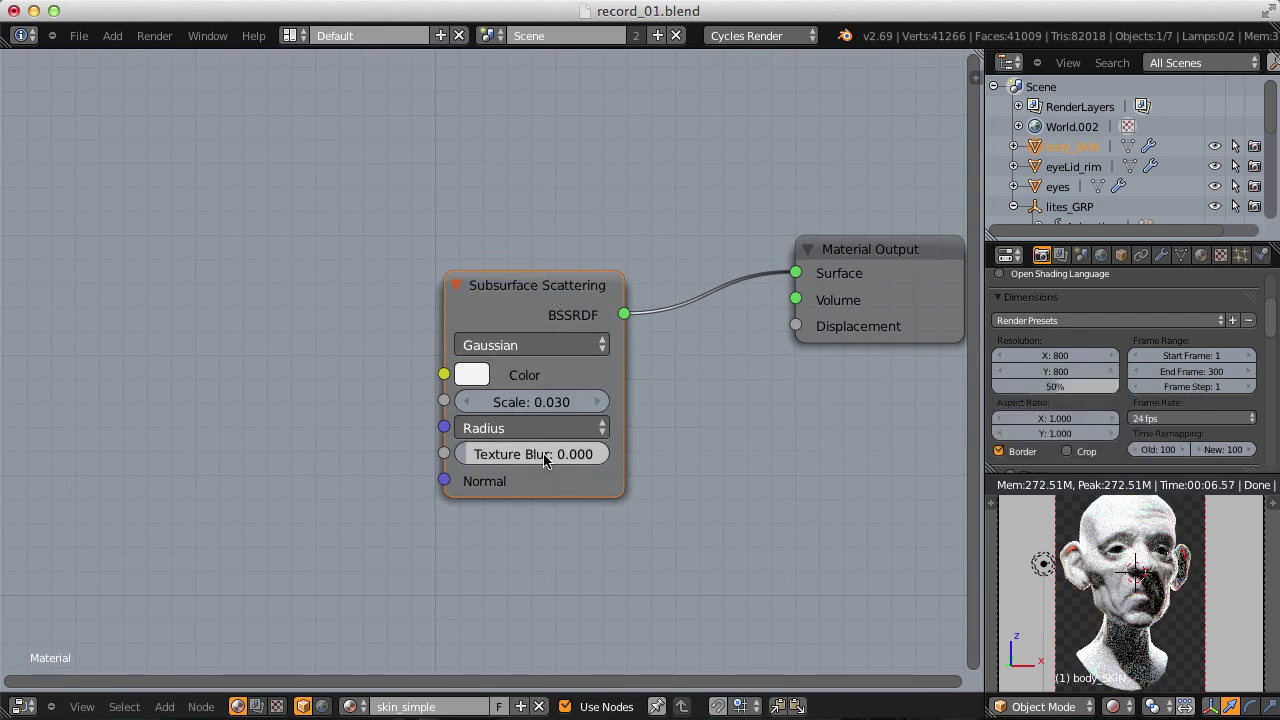
left_click(522, 344)
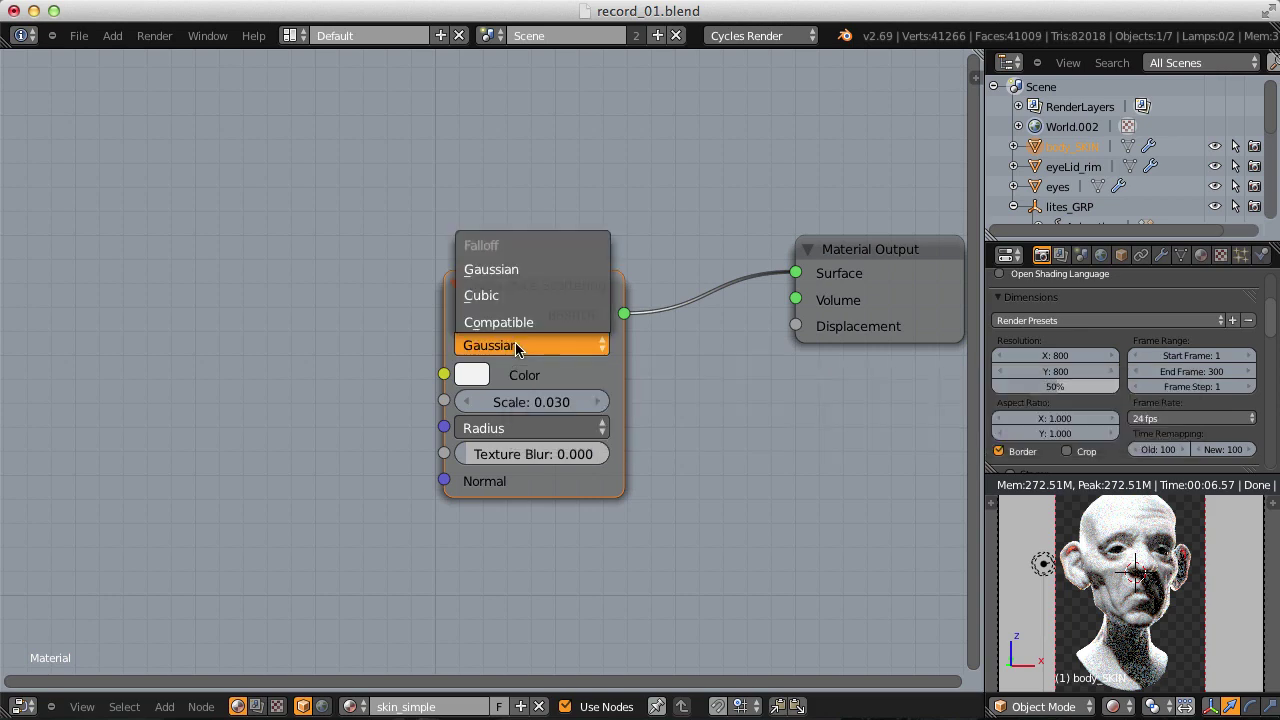
left_click(533, 295)
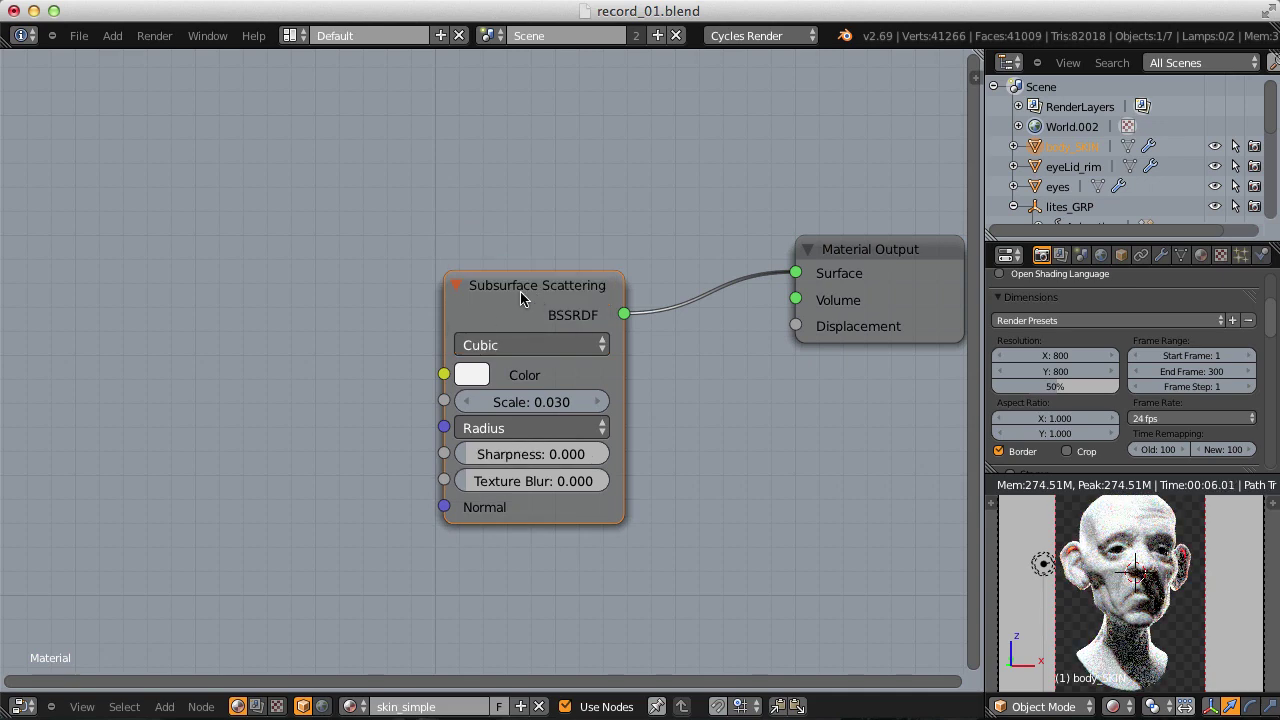
scroll(520, 297, "down", 3)
Add a Texture Coordinate node and position it at the left of the node graph.
middle_click_drag(557, 294, 589, 289)
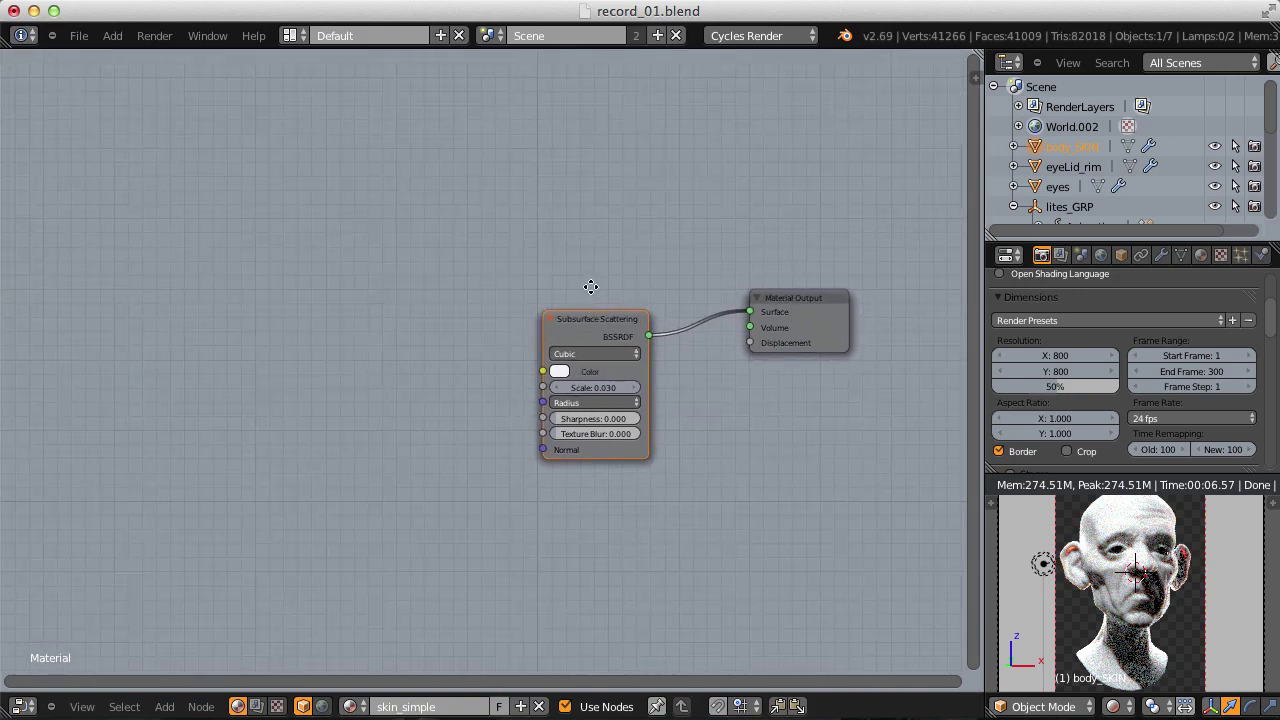
scroll(589, 289, "up", 1)
key("shift+a")
mouse_move(545, 232)
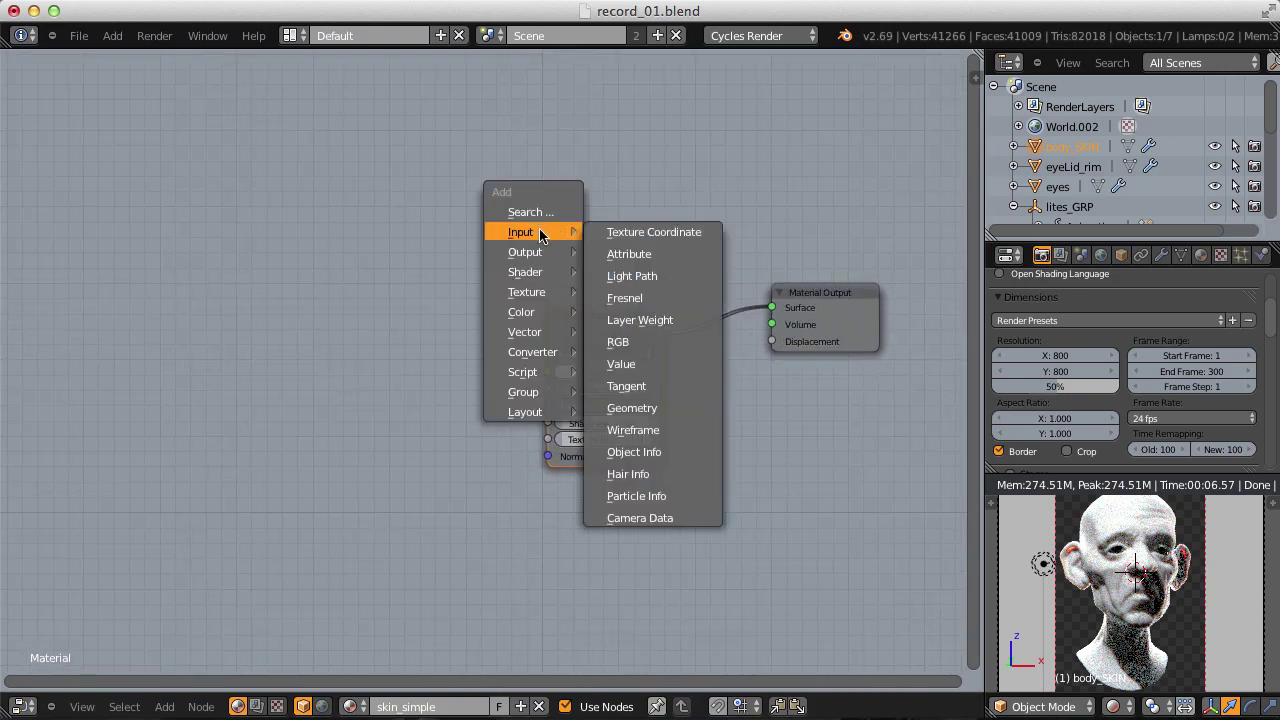
left_click(654, 232)
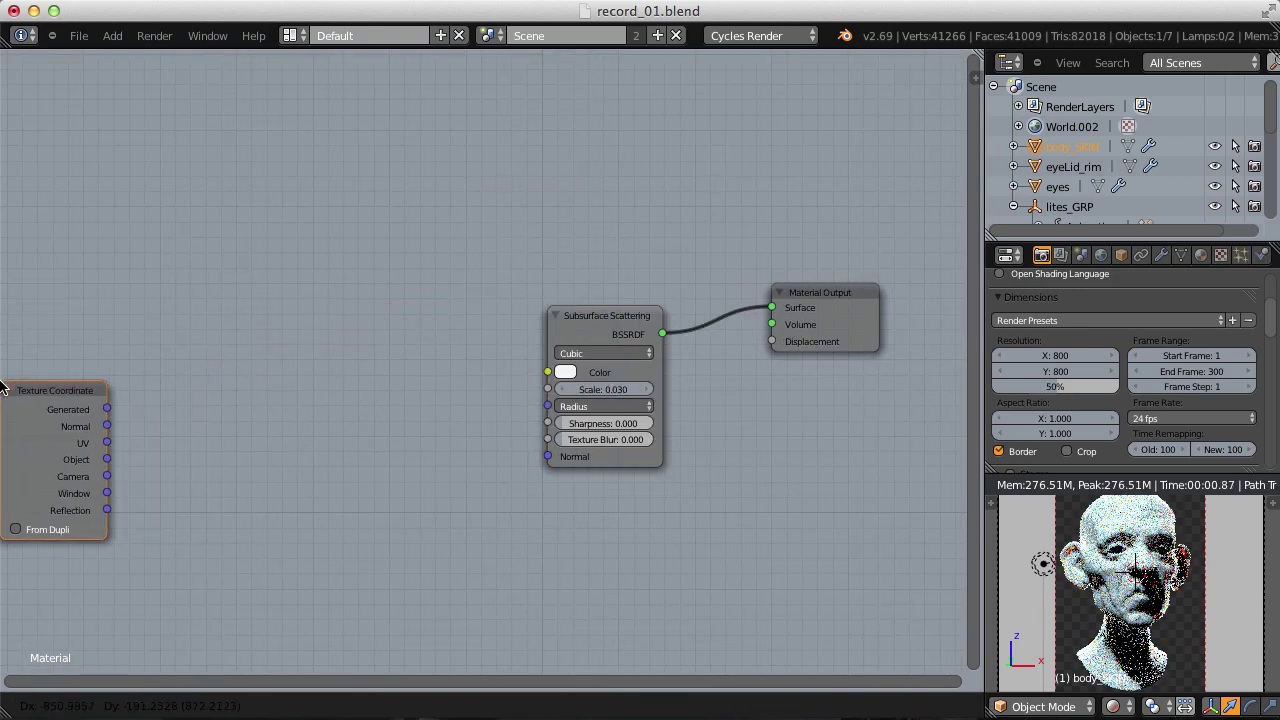
left_click(25, 385)
middle_click_drag(387, 308, 623, 309)
scroll(610, 295, "down", 1)
key("g")
left_click(415, 301)
Add an Image Texture node next to it and browse for its image file.
key("shift+a")
mouse_move(400, 312)
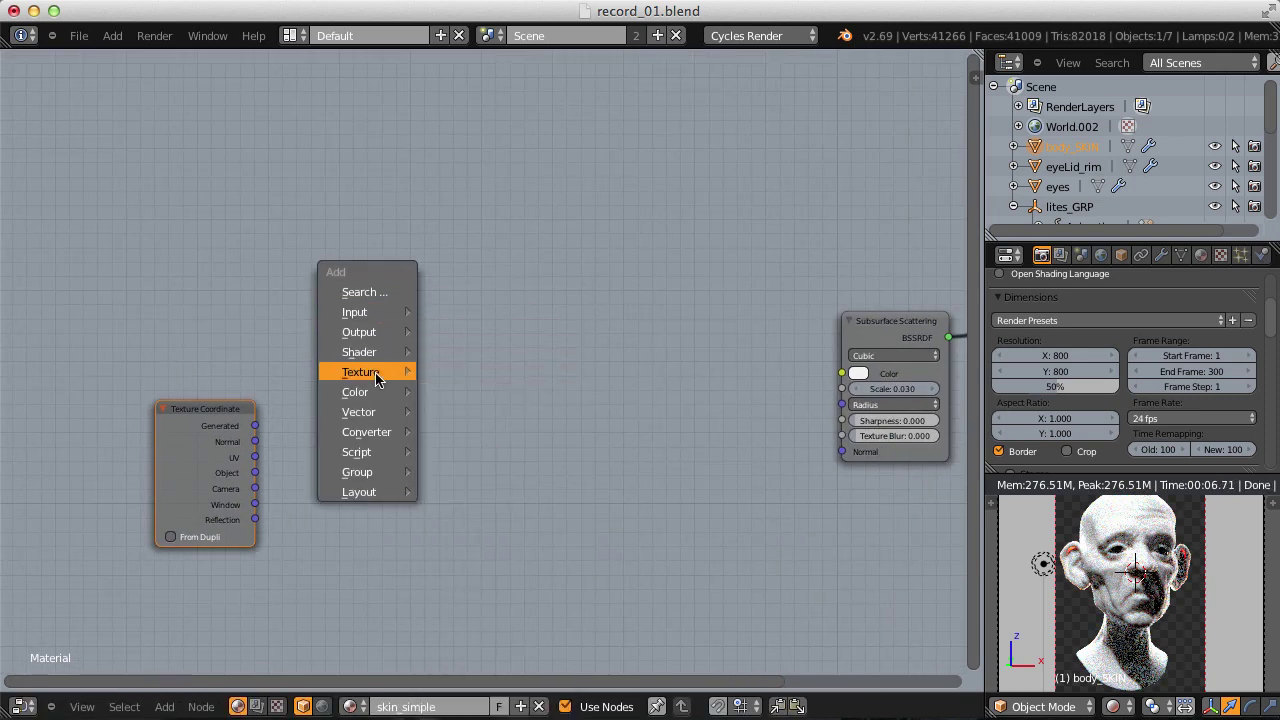
mouse_move(375, 372)
left_click(450, 373)
left_click(294, 374)
scroll(305, 420, "up", 3)
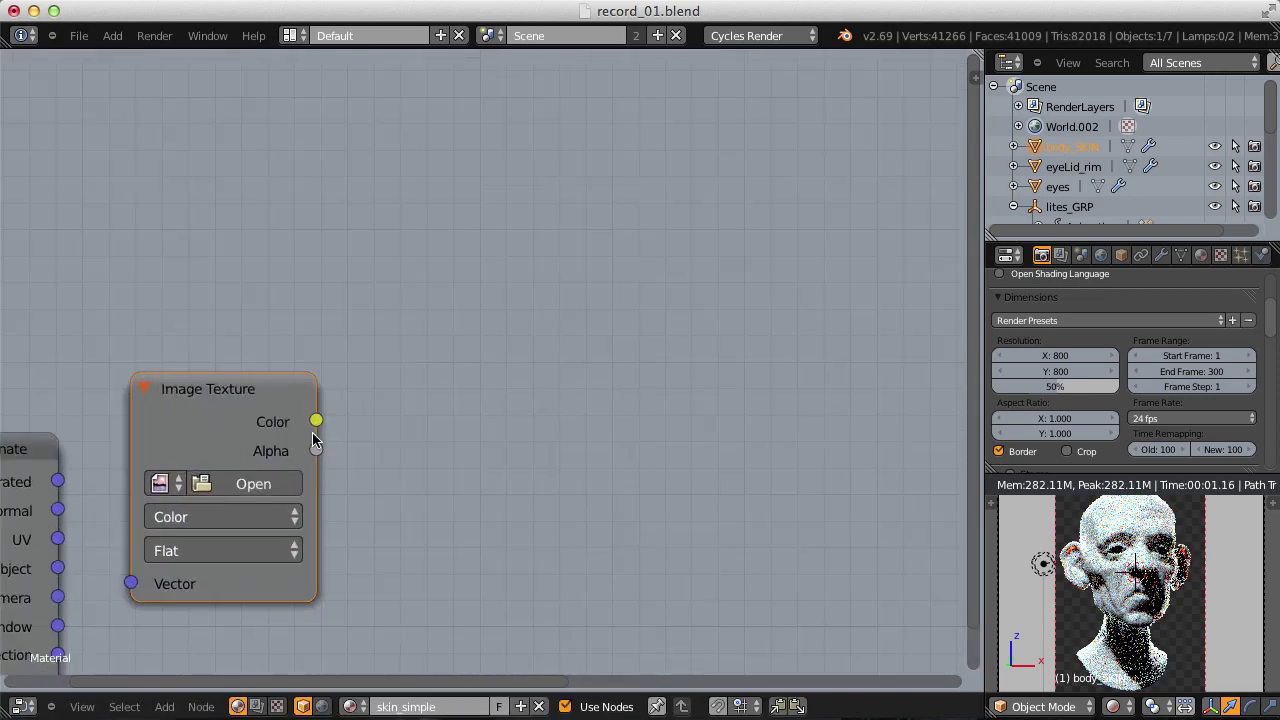
middle_click_drag(312, 432, 434, 237)
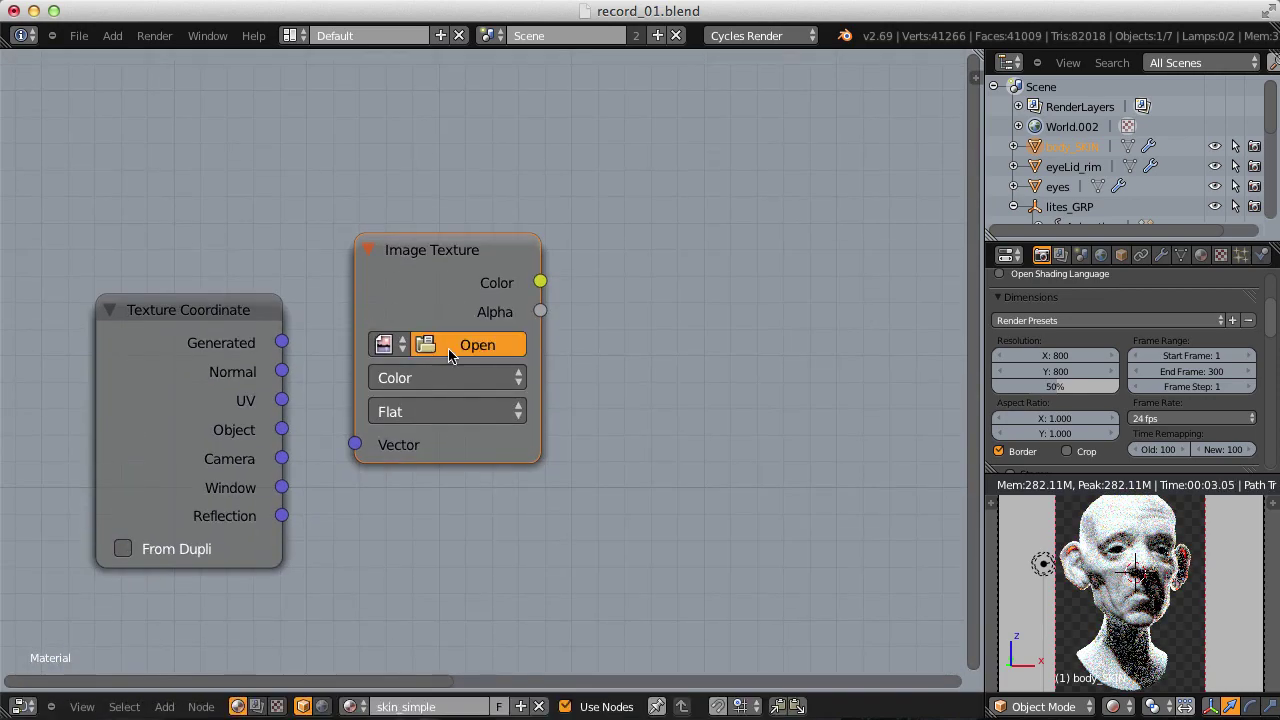
left_click(452, 312)
Load head_color.jpg from the project's tex folder into the Image Texture node.
left_click(264, 138)
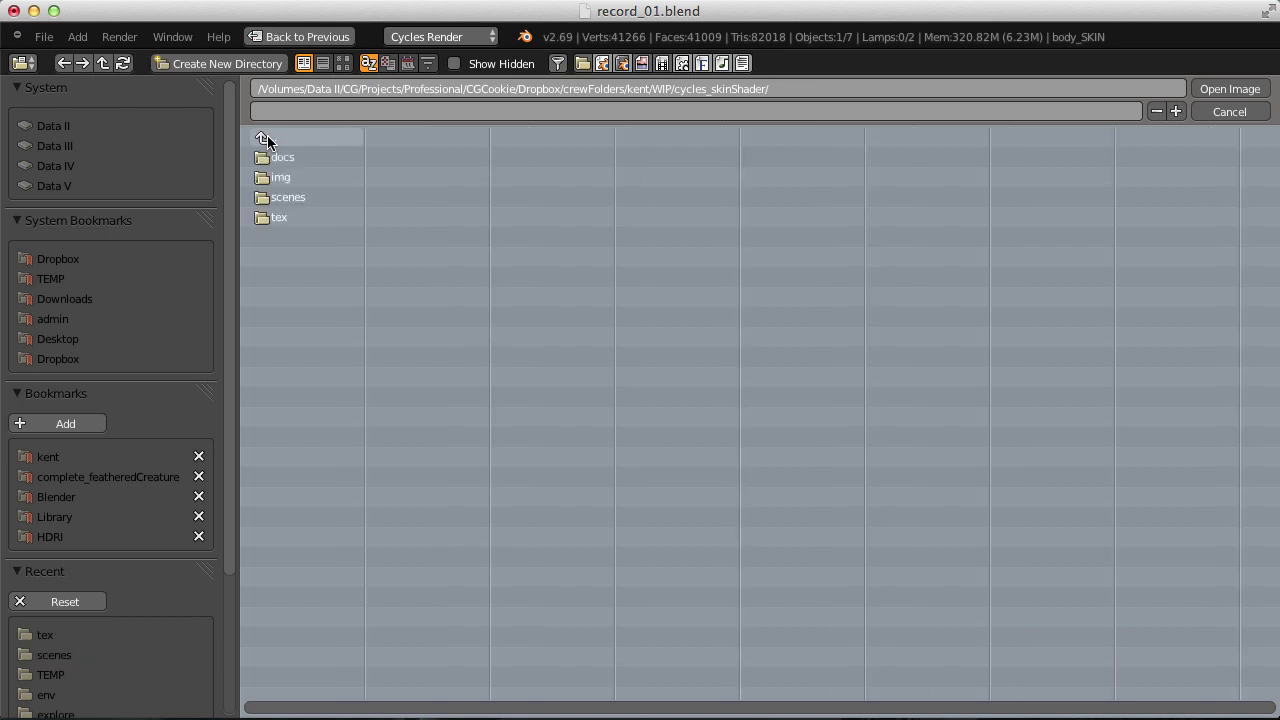
left_click(280, 217)
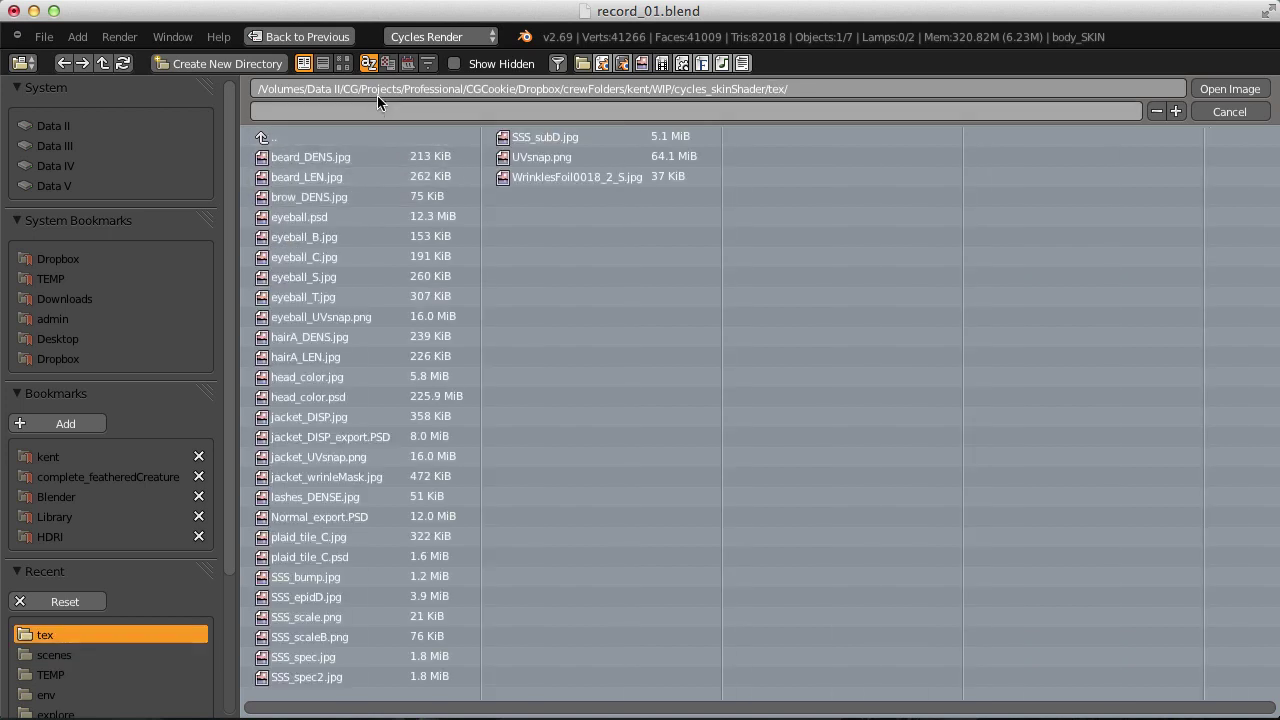
left_click(345, 66)
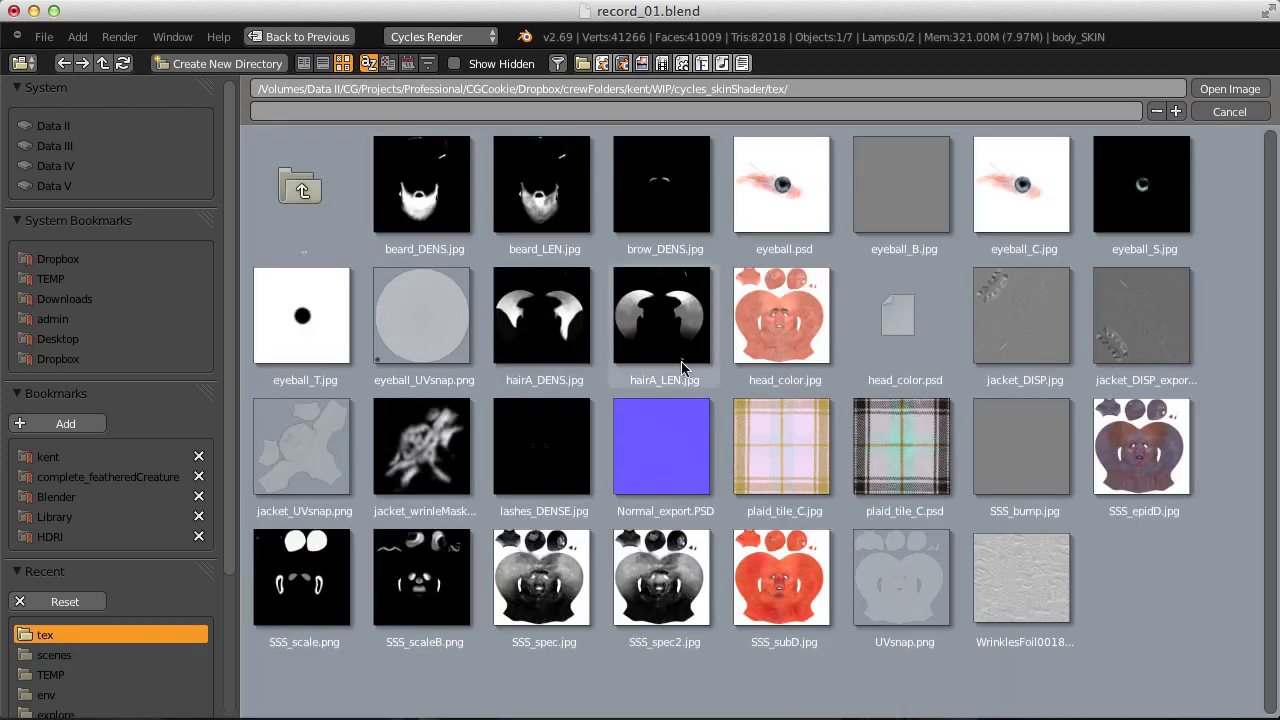
double_click(800, 318)
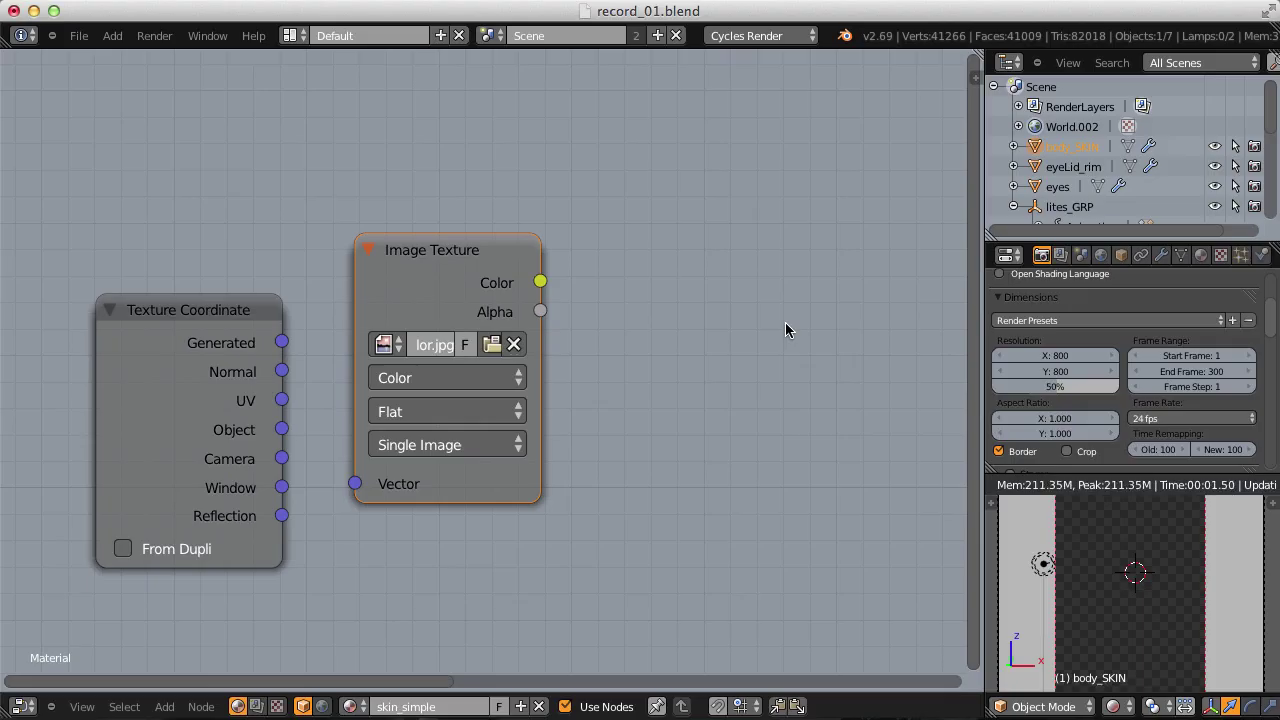
Link Texture Coordinate UV to the Image Texture Vector, and its Color to Subsurface Scattering Color.
left_click(250, 330)
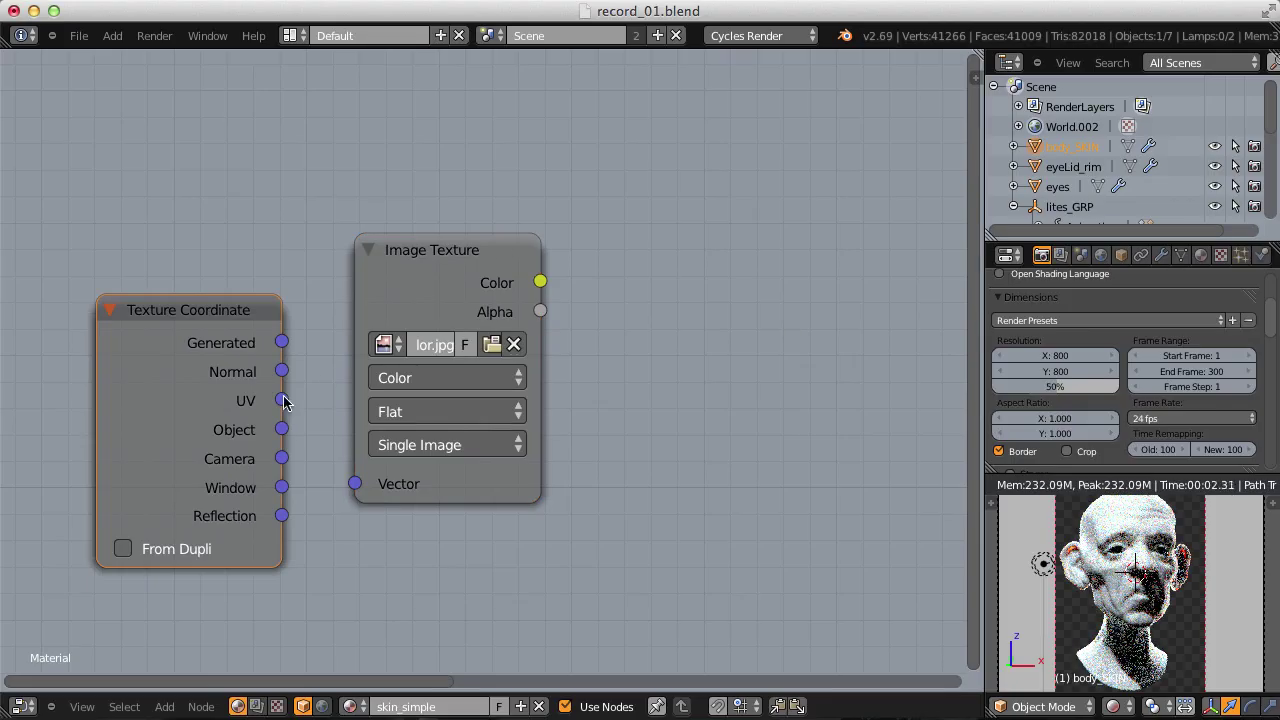
left_click_drag(326, 459, 355, 483)
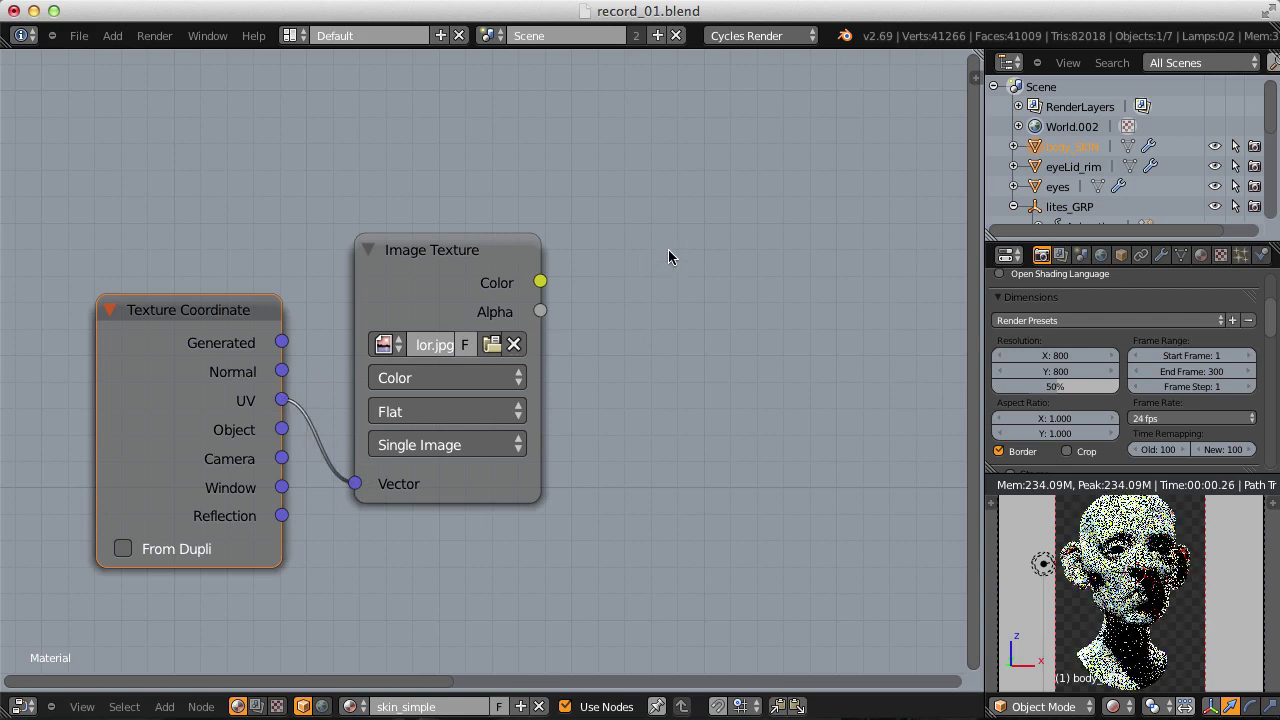
scroll(683, 204, "down", 2)
middle_click_drag(683, 204, 273, 318)
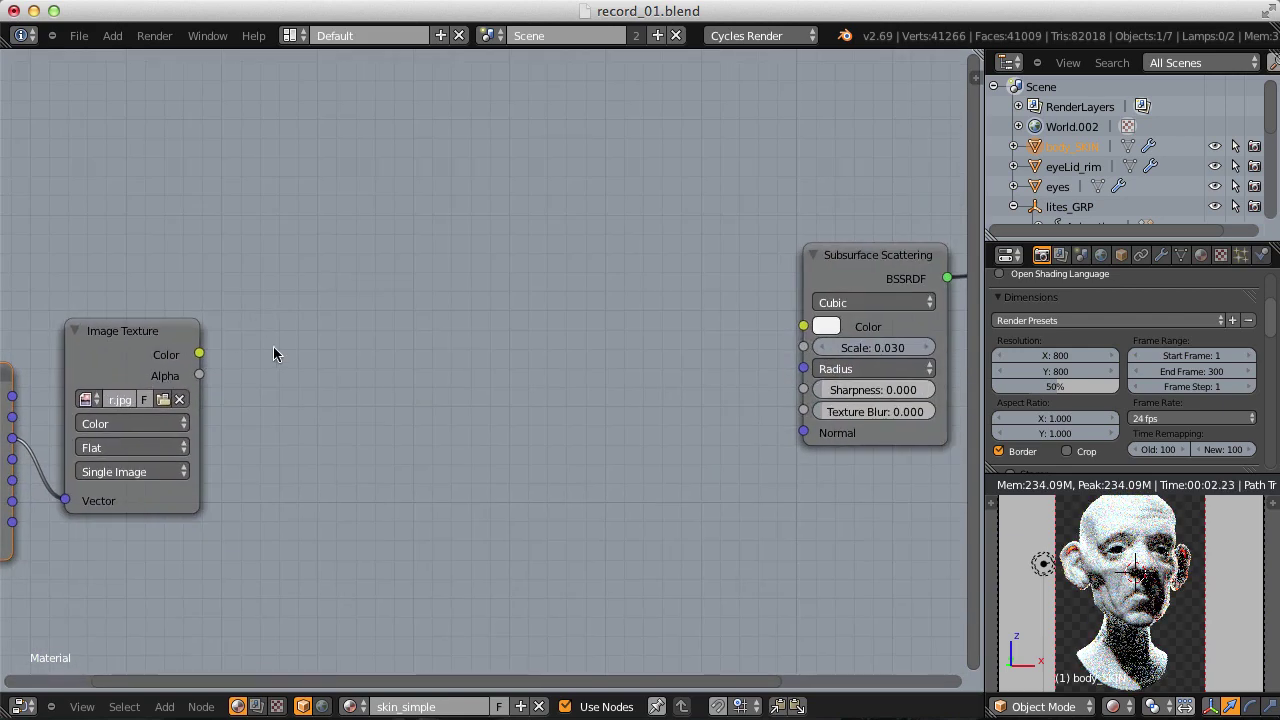
left_click_drag(199, 353, 800, 328)
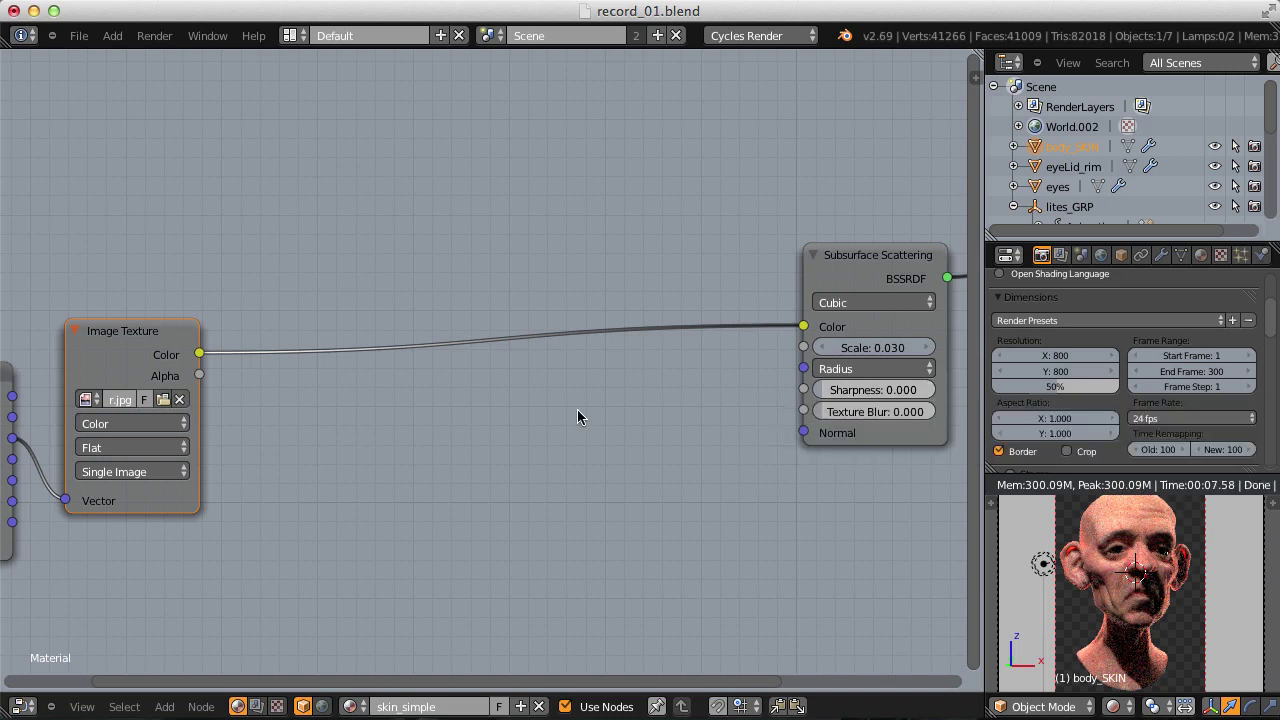
Insert an RGB Curves node into the link from the head texture to Subsurface Scattering.
key("shift+a")
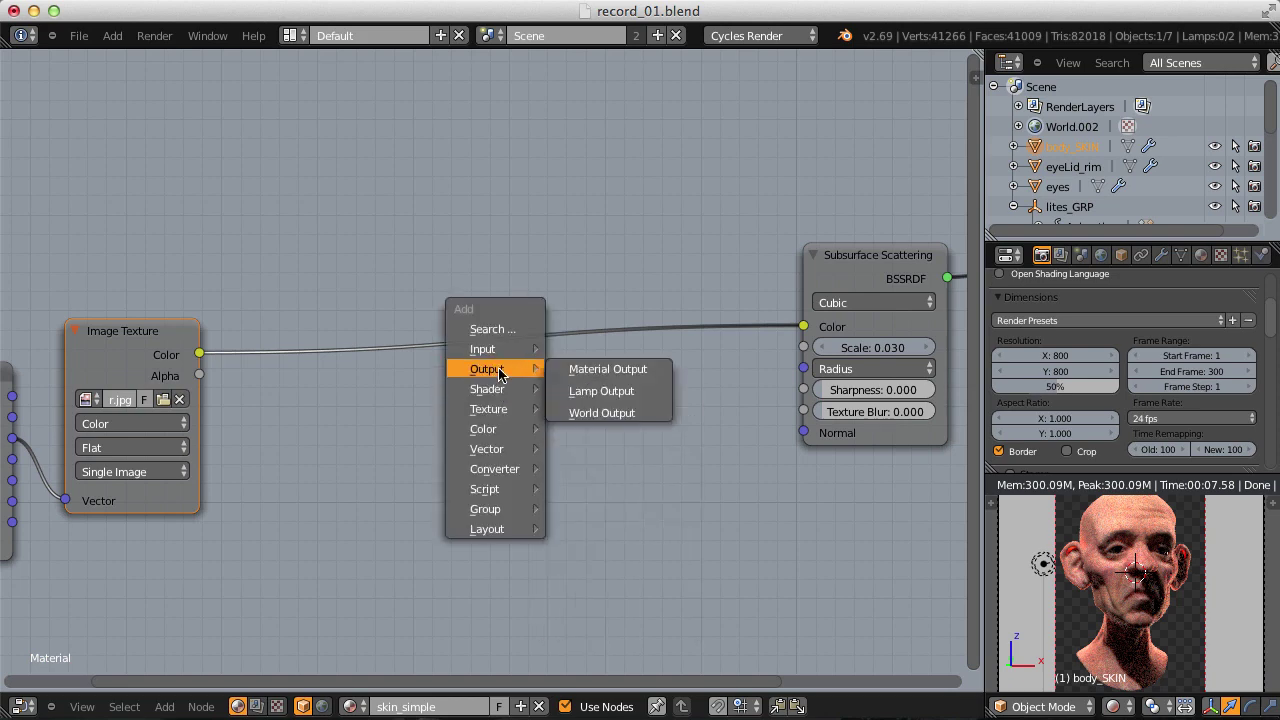
mouse_move(497, 429)
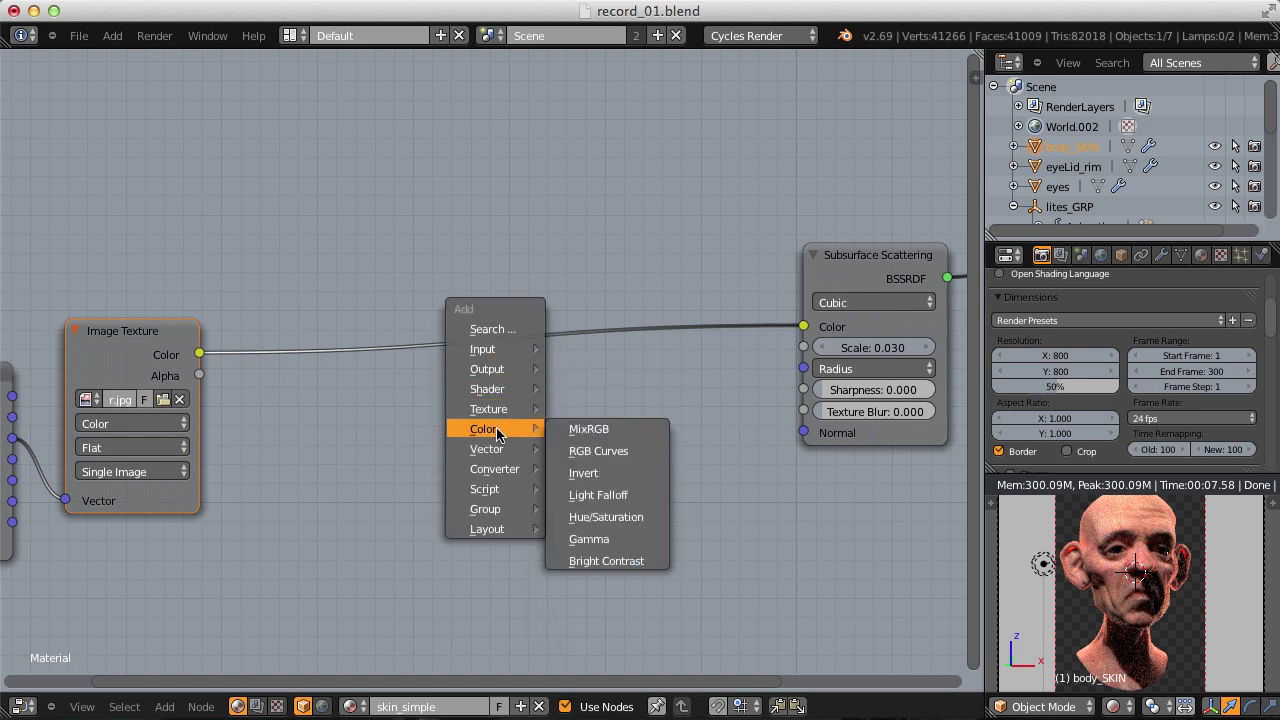
left_click(600, 455)
left_click(268, 240)
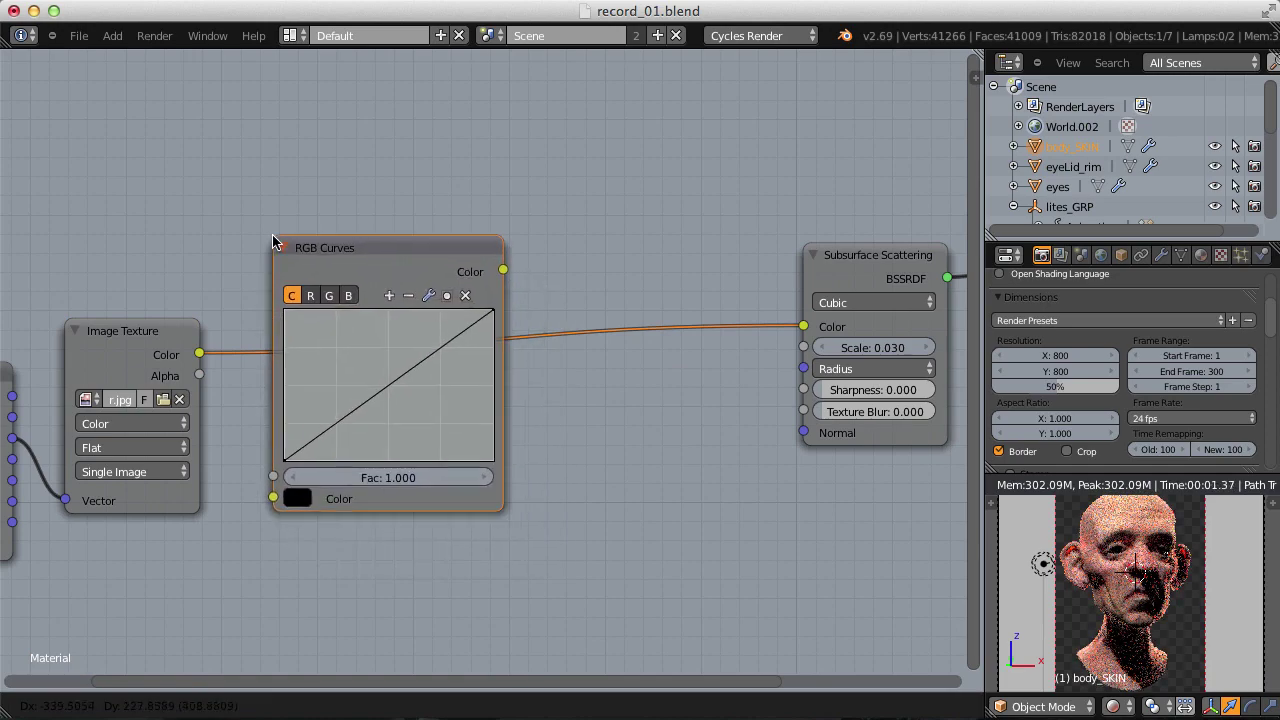
middle_click_drag(385, 305, 546, 305)
scroll(540, 306, "up", 2)
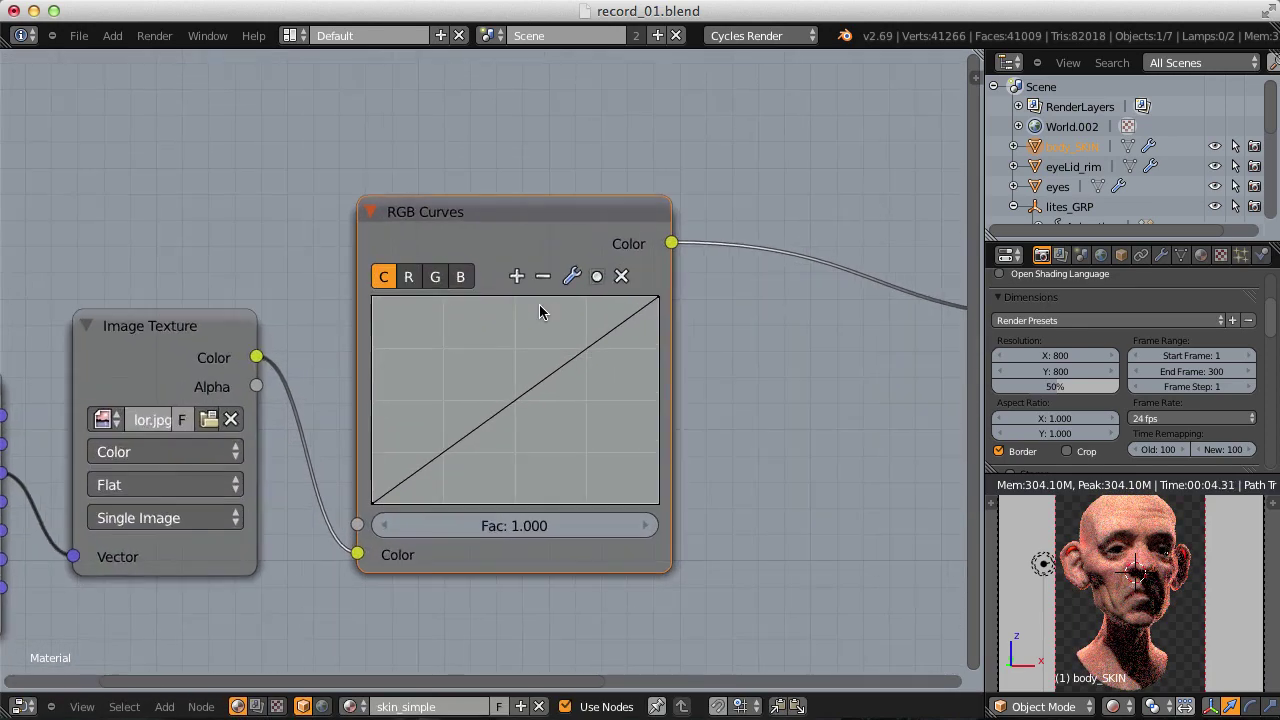
Lower the curve end points: red to 0.83750 and green to 0.94375.
left_click(409, 278)
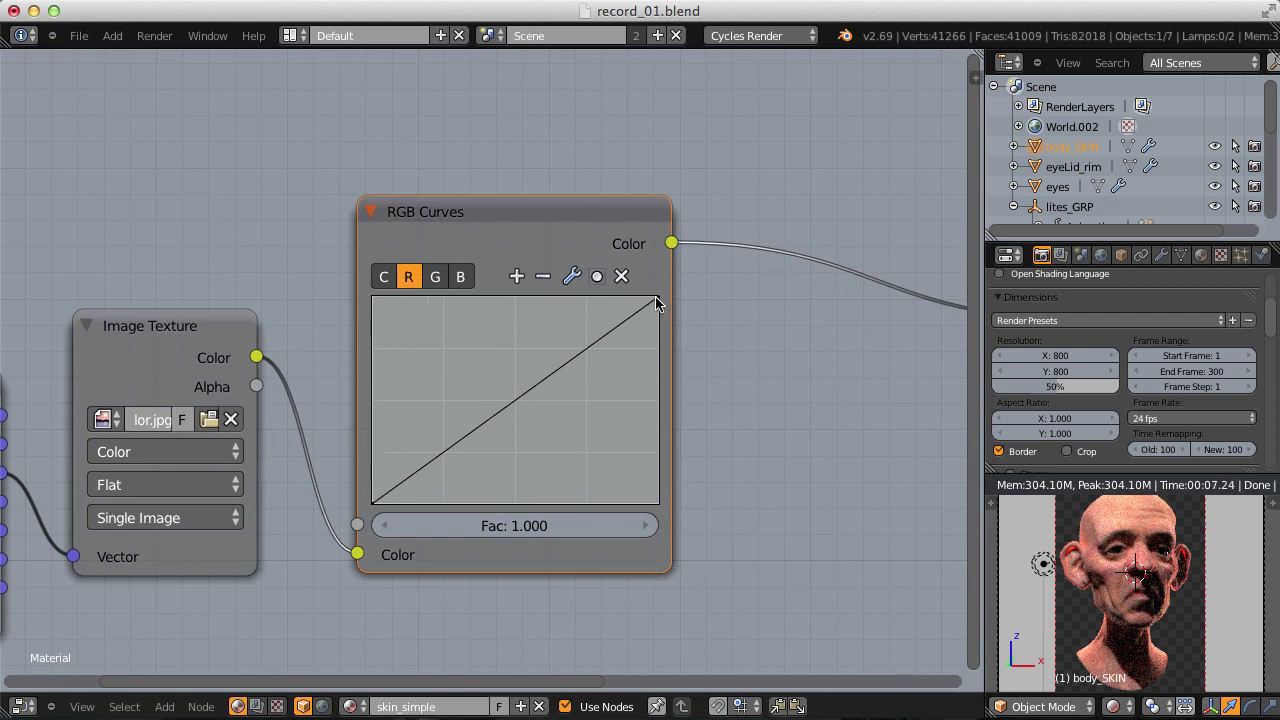
left_click_drag(656, 303, 664, 323)
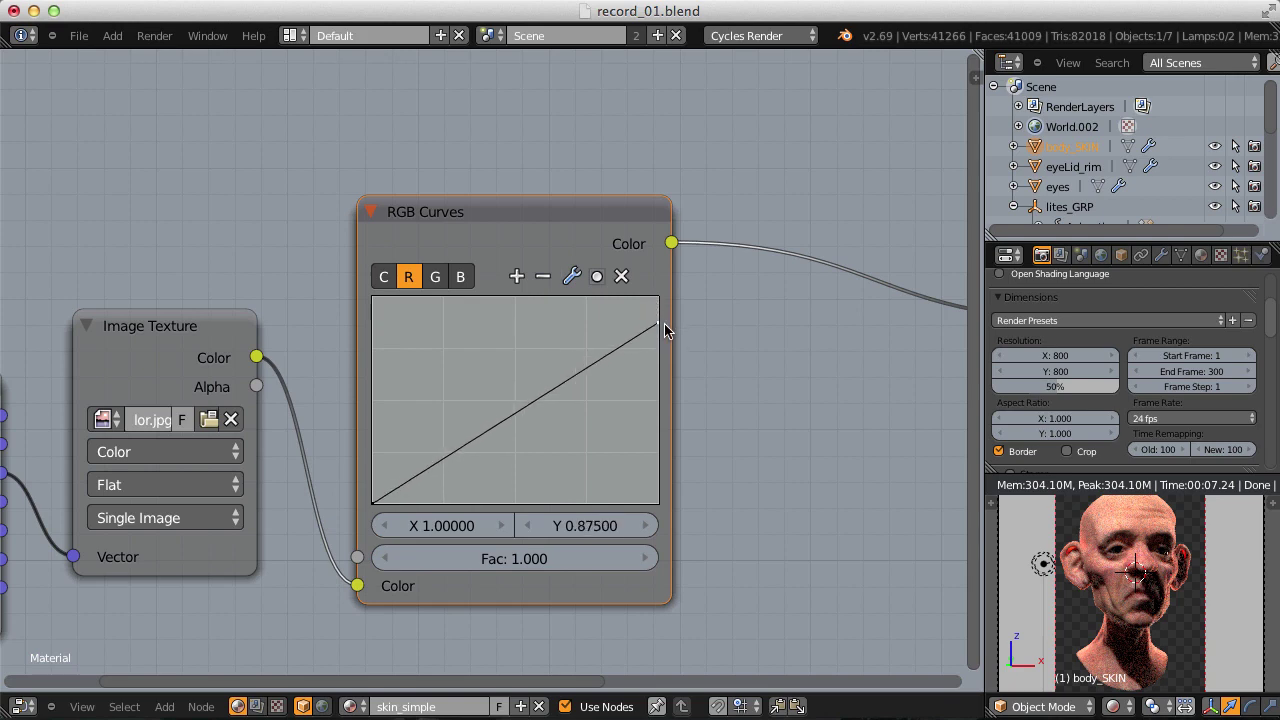
left_click(438, 279)
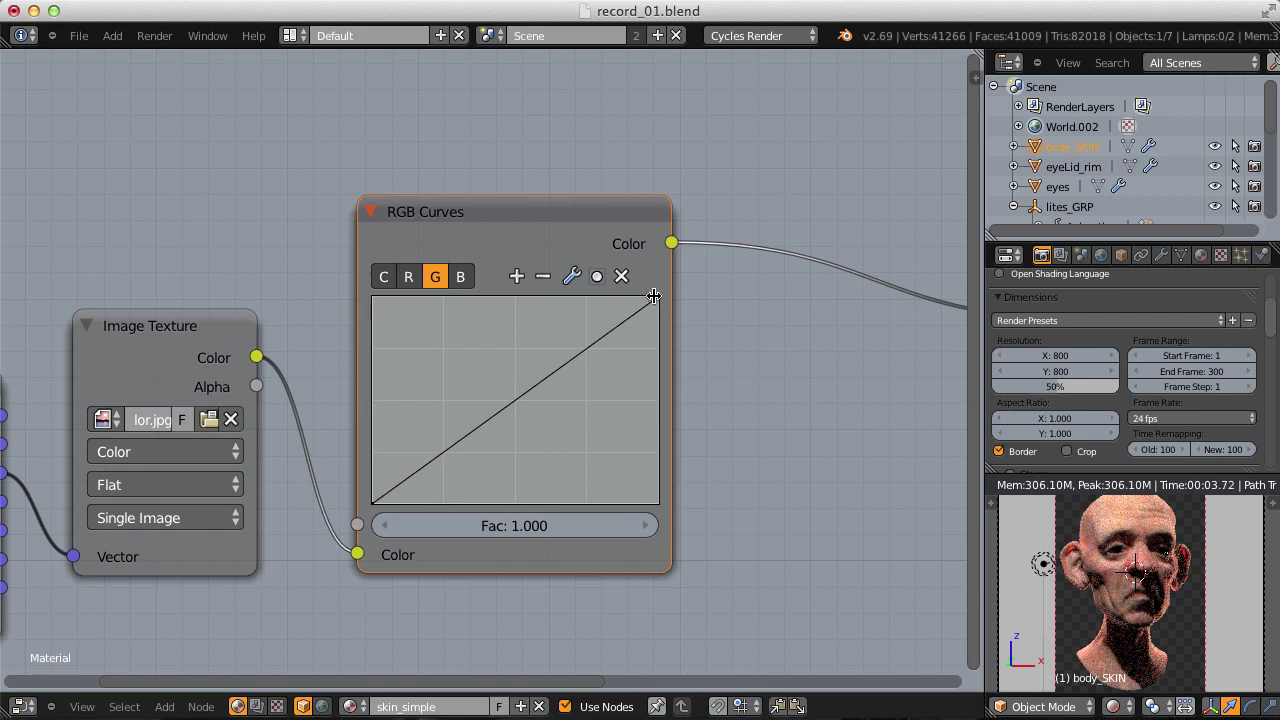
left_click_drag(653, 296, 657, 310)
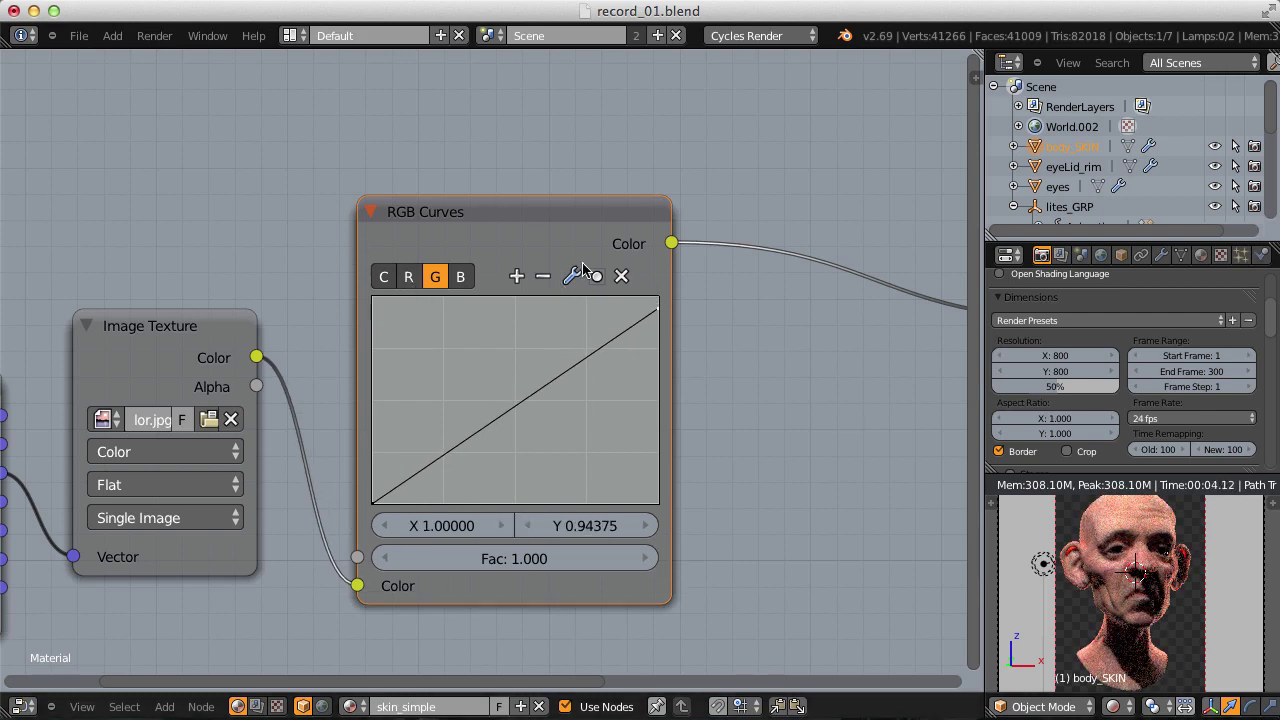
left_click(408, 277)
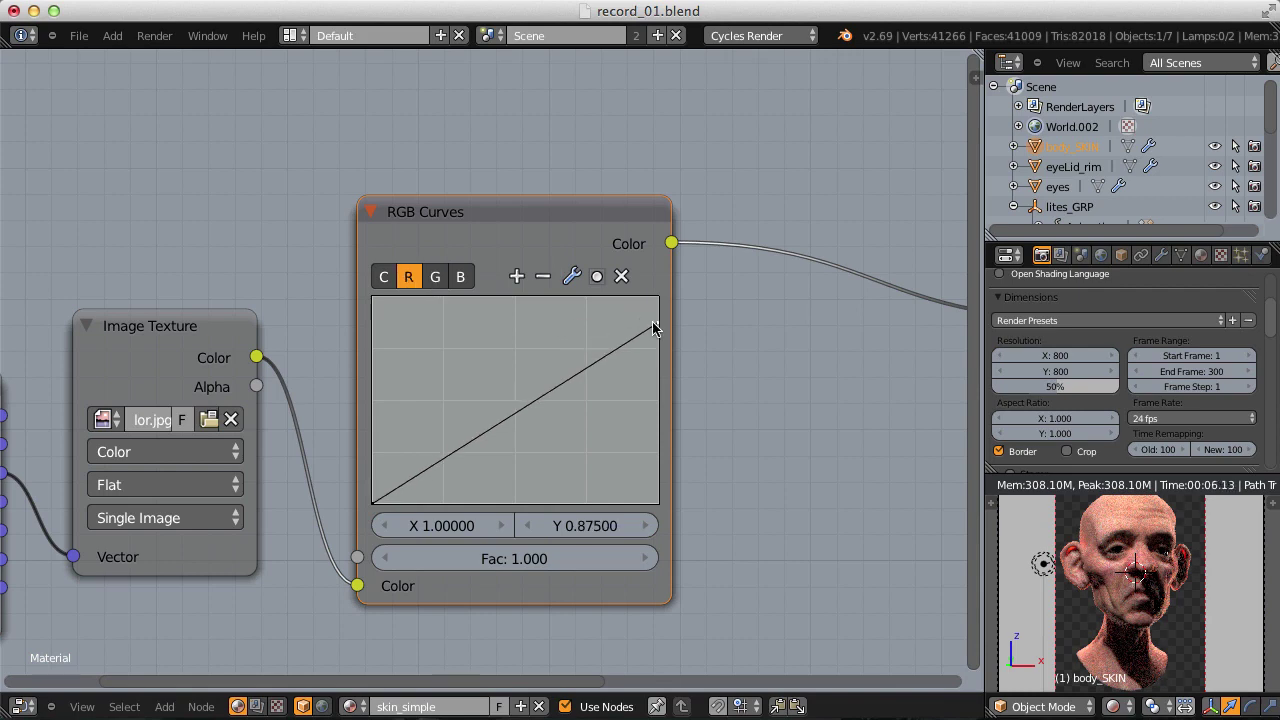
left_click_drag(653, 328, 655, 337)
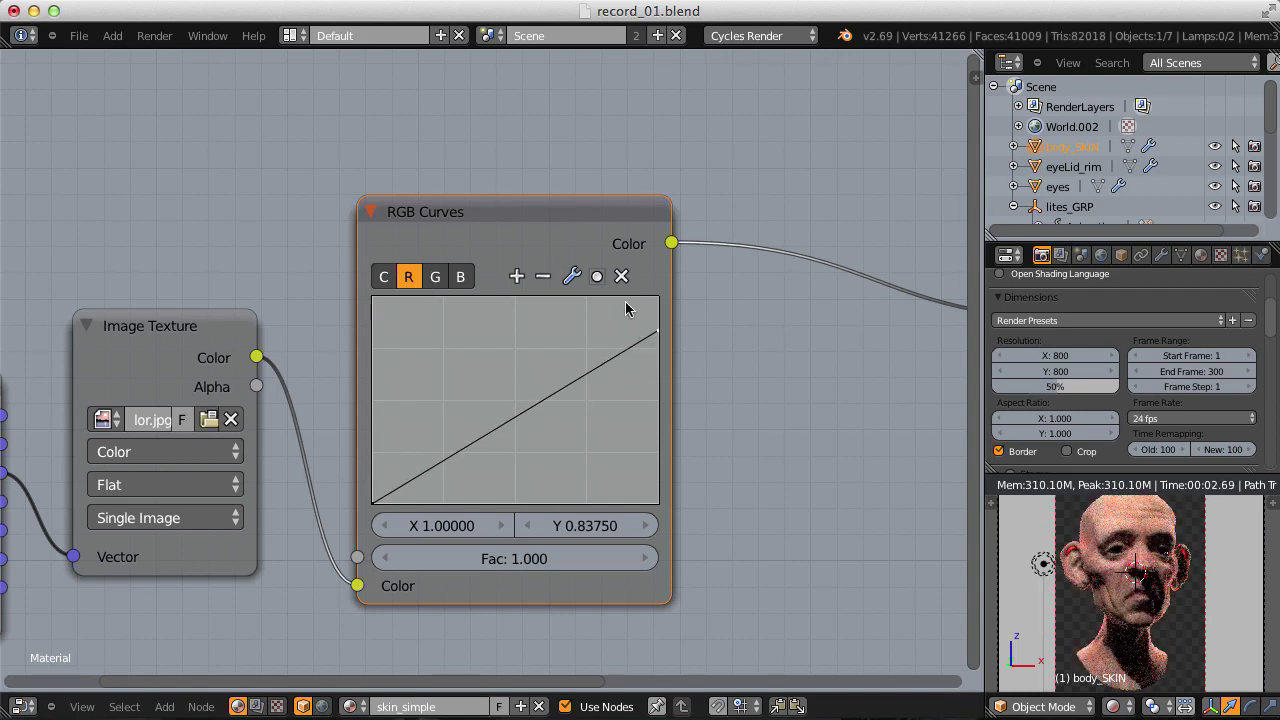
scroll(560, 370, "down", 1)
Pan and zoom the node editor to frame the whole texture-to-shader node chain.
scroll(560, 370, "down", 3)
middle_click_drag(594, 263, 603, 289)
scroll(669, 323, "up", 1)
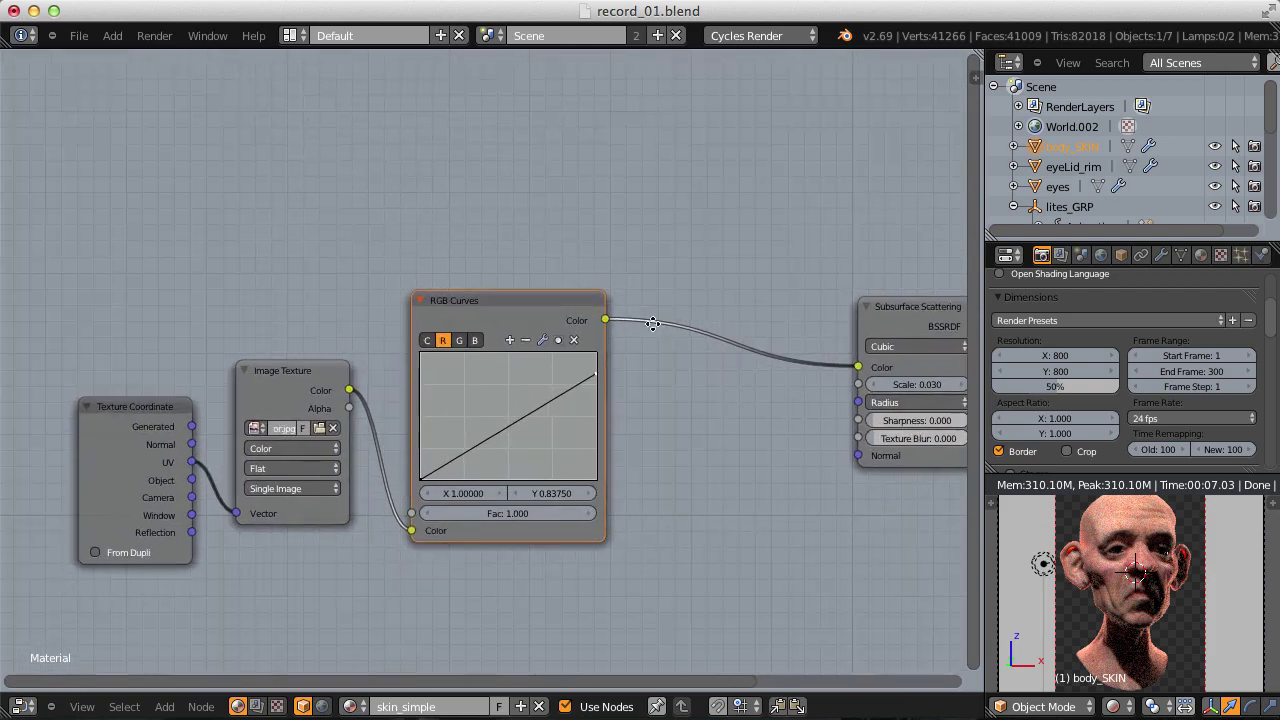
middle_click_drag(669, 323, 601, 330)
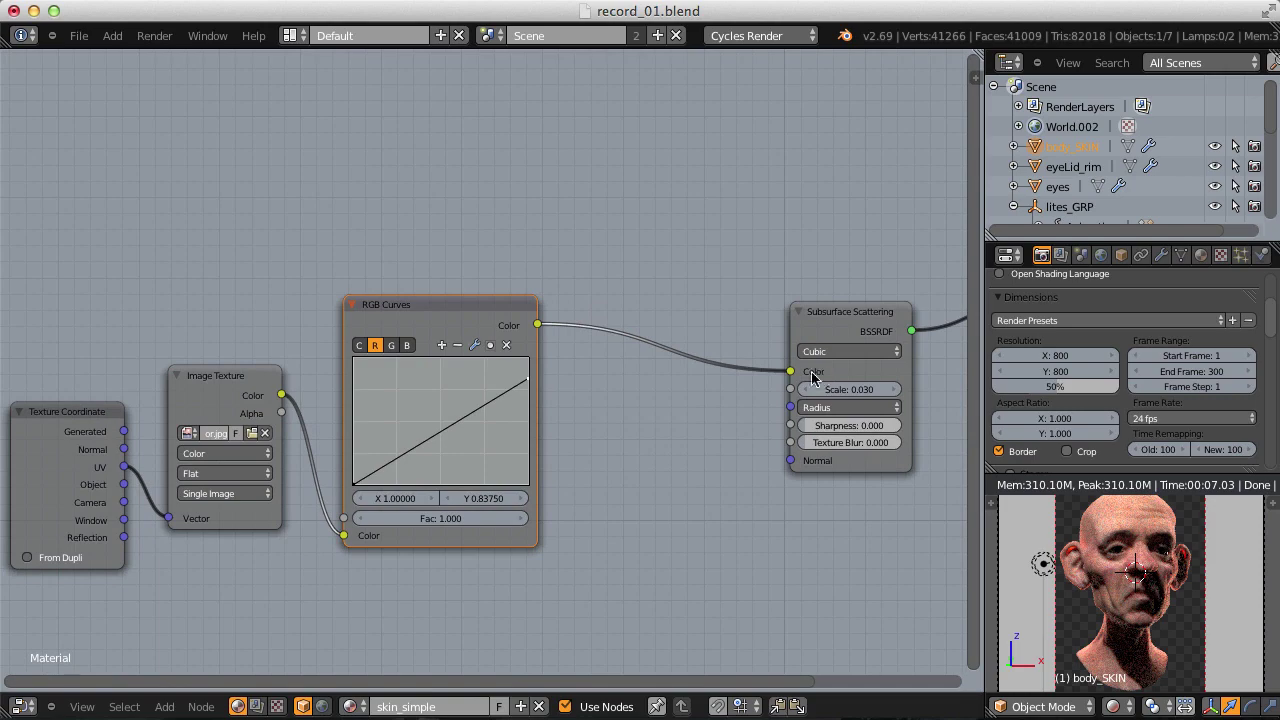
scroll(797, 375, "down", 2)
scroll(760, 329, "up", 2)
scroll(749, 380, "down", 1)
key("shift+a")
mouse_move(533, 278)
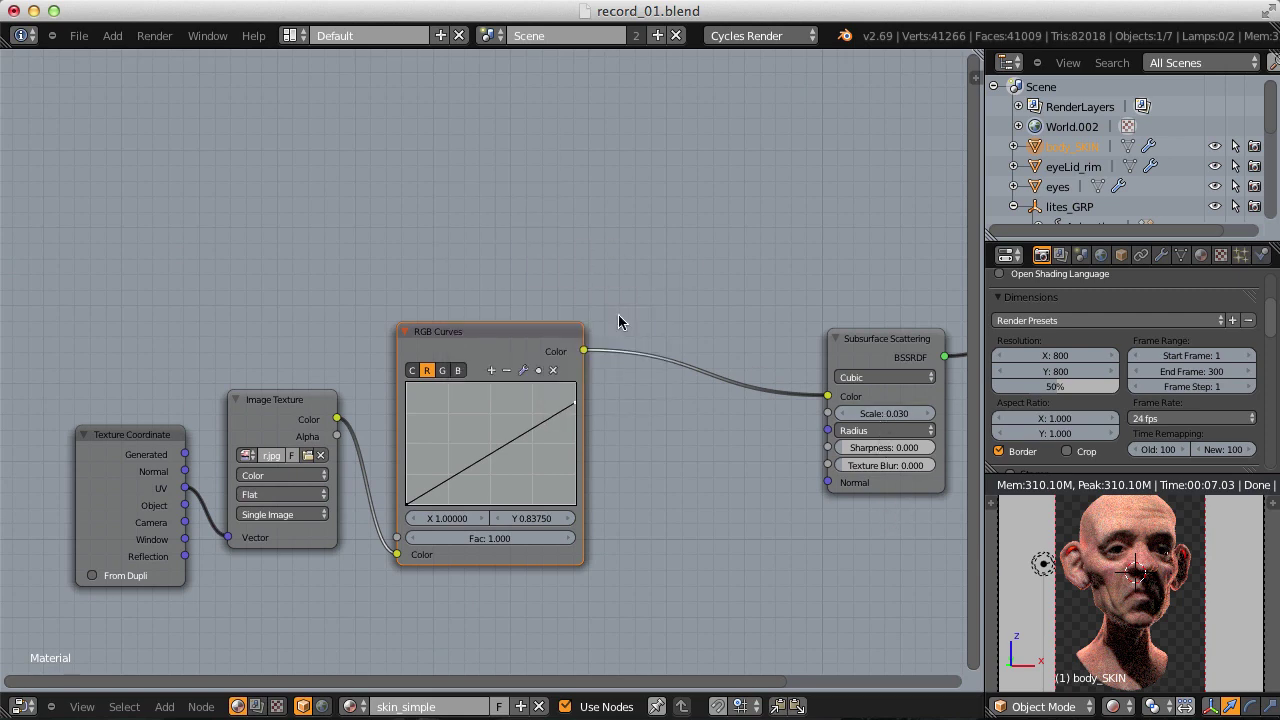
Duplicate the head colour Image Texture node above the original and browse for a new image.
left_click(274, 411)
key("shift+d")
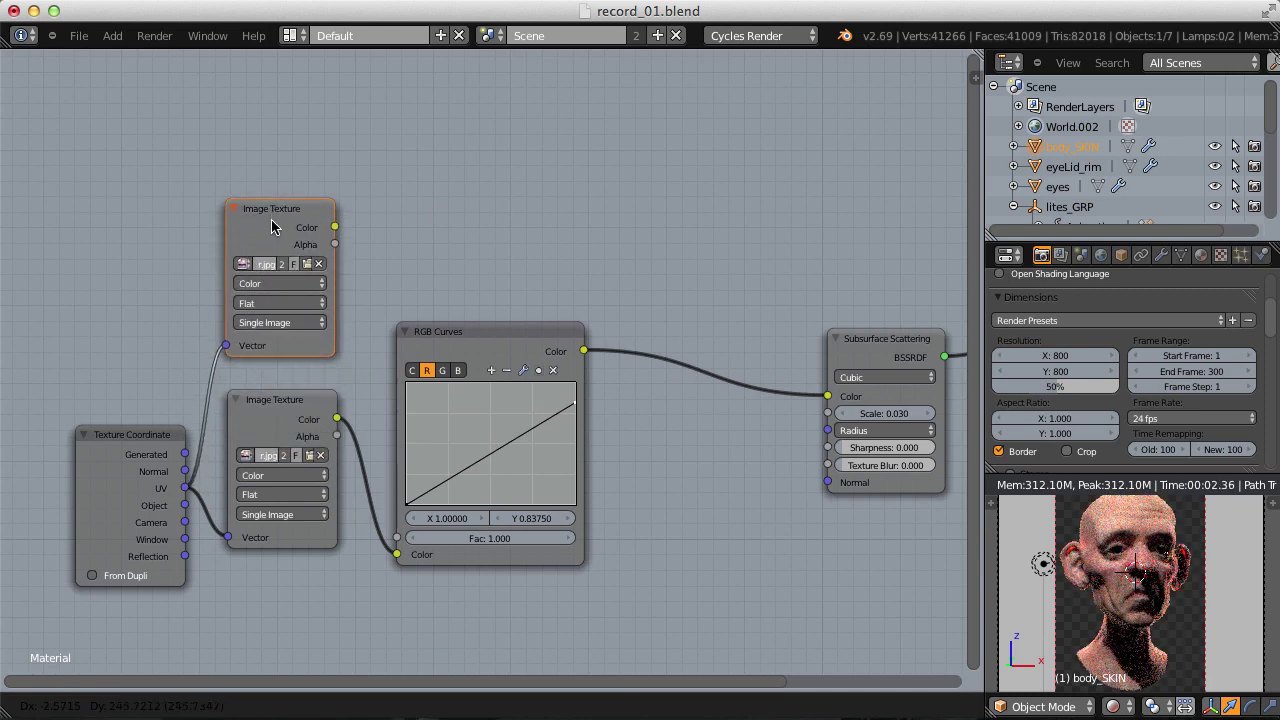
left_click(271, 222)
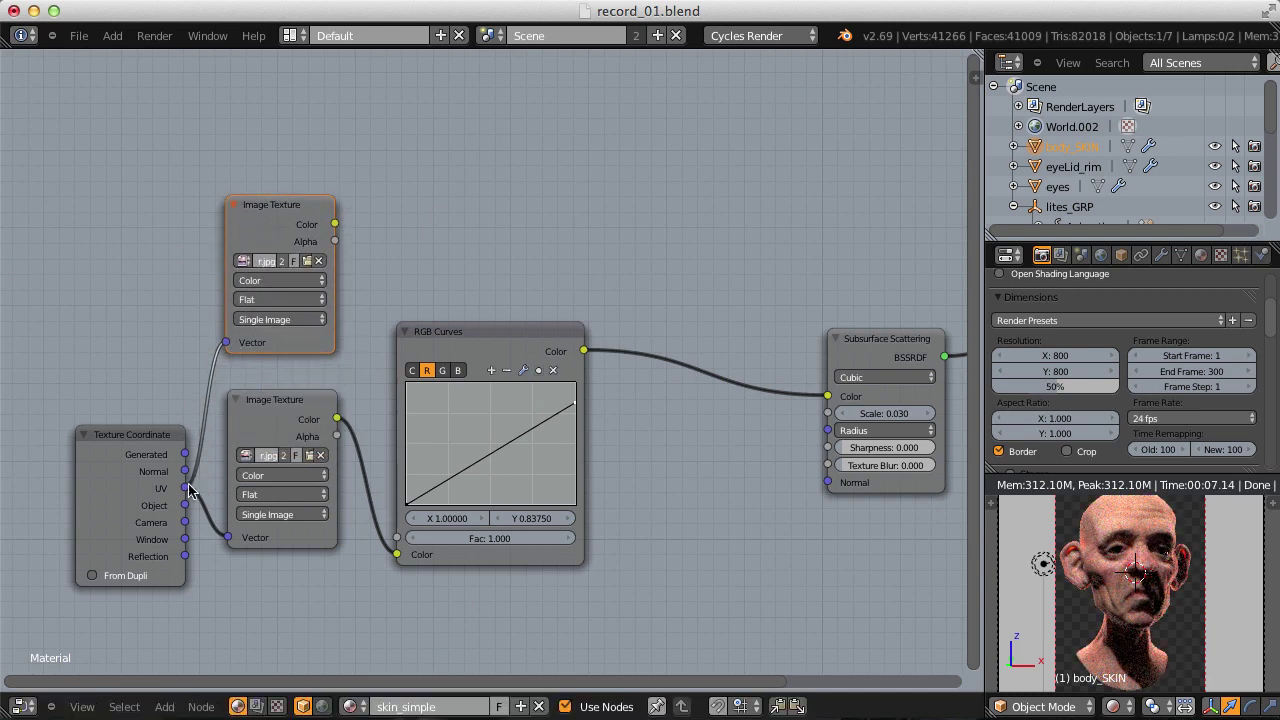
left_click(307, 261)
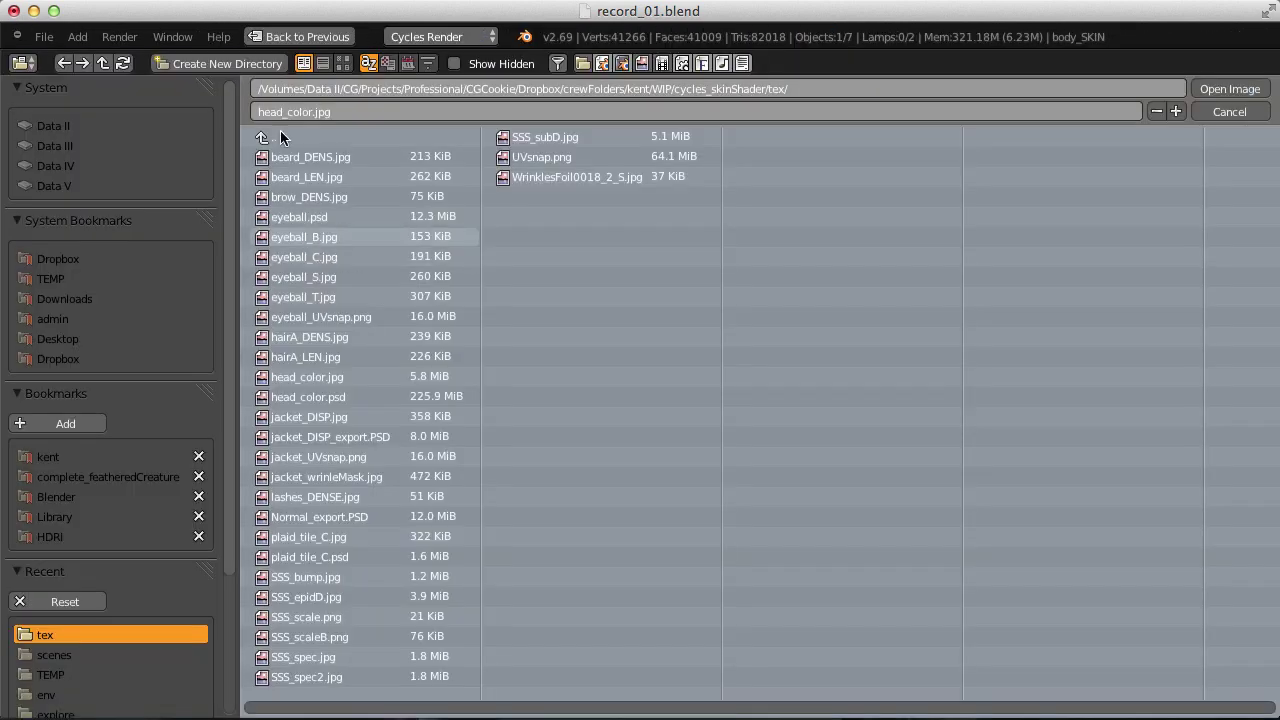
Pick SSS_scale.png in thumbnail view for the duplicated Image Texture node.
left_click(343, 63)
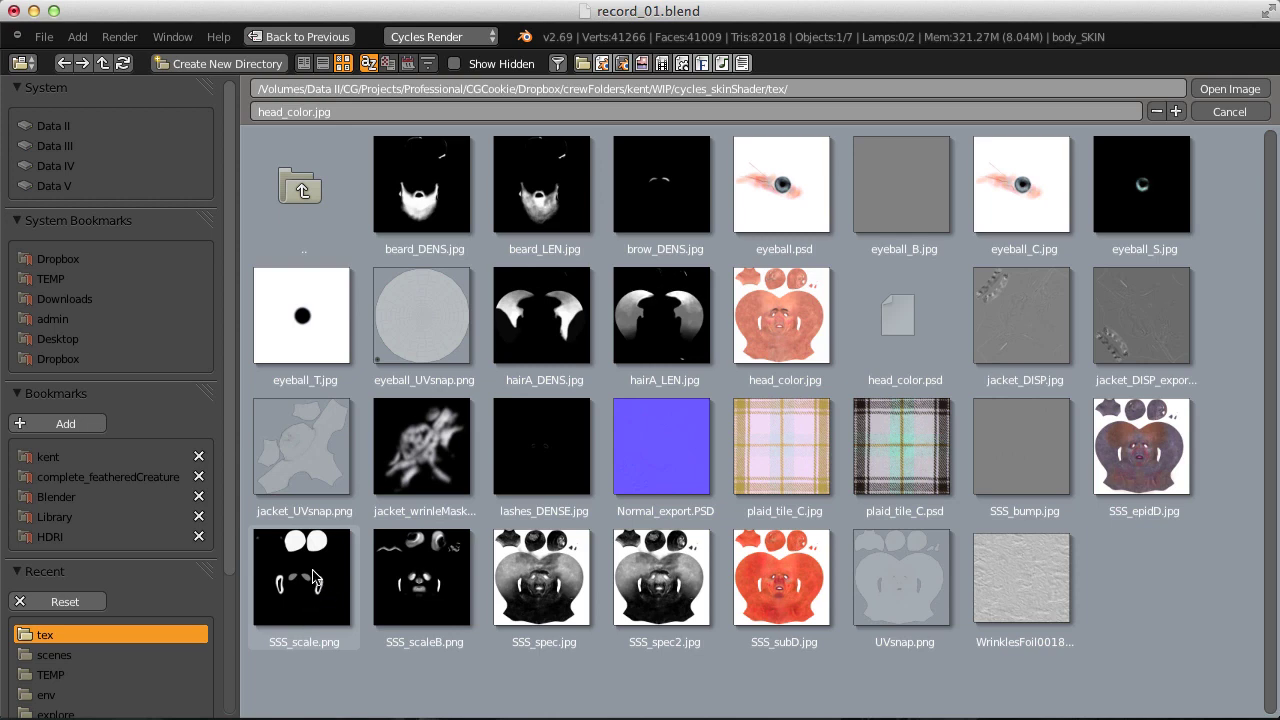
double_click(316, 590)
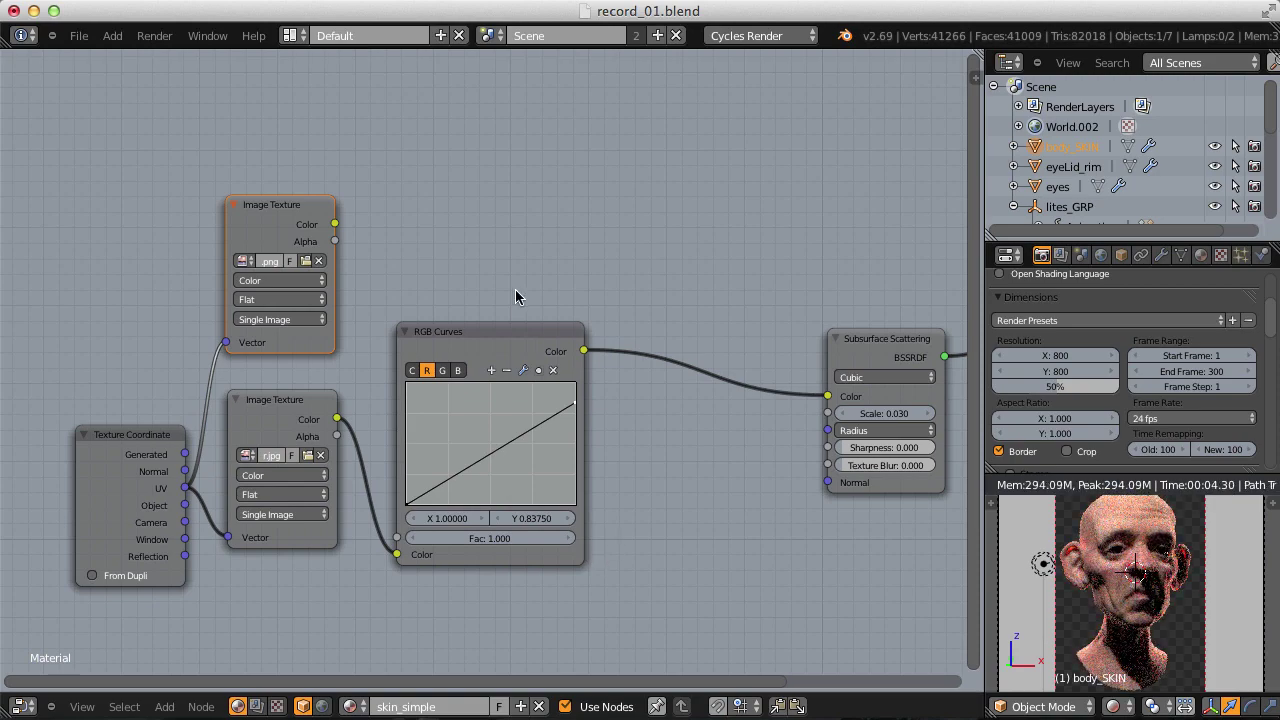
middle_click_drag(520, 297, 580, 349)
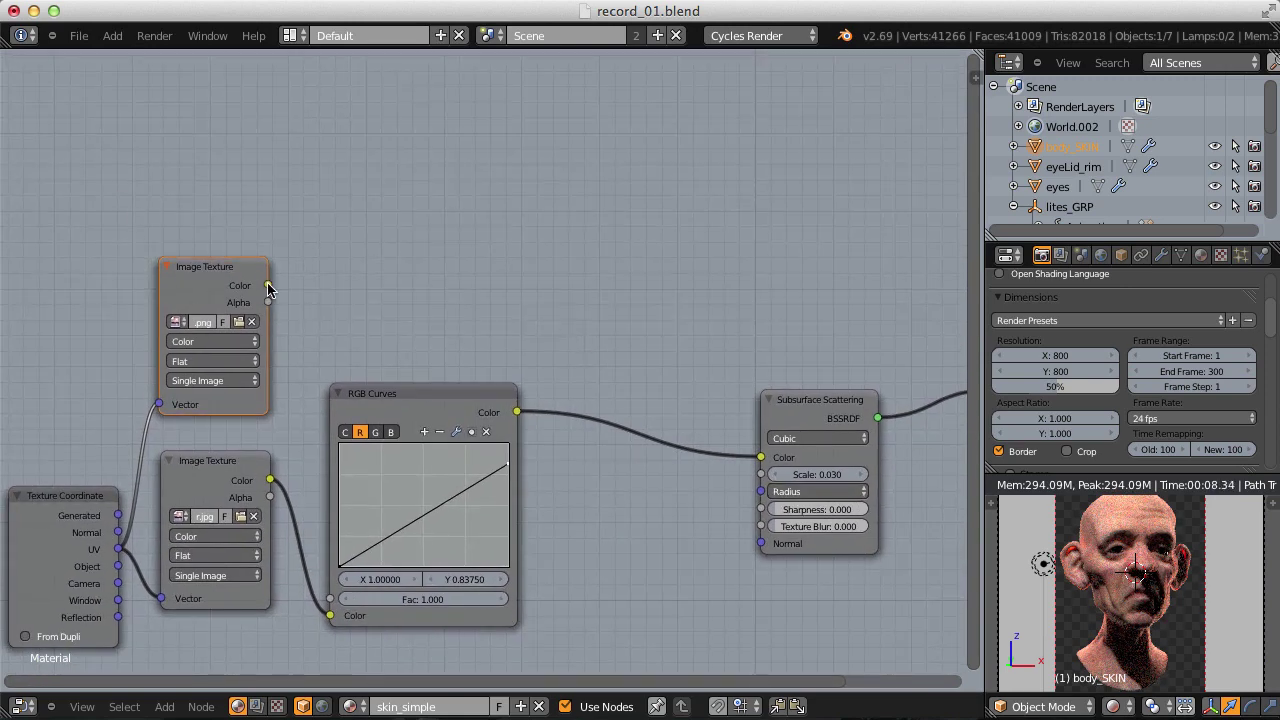
left_click_drag(267, 288, 762, 478)
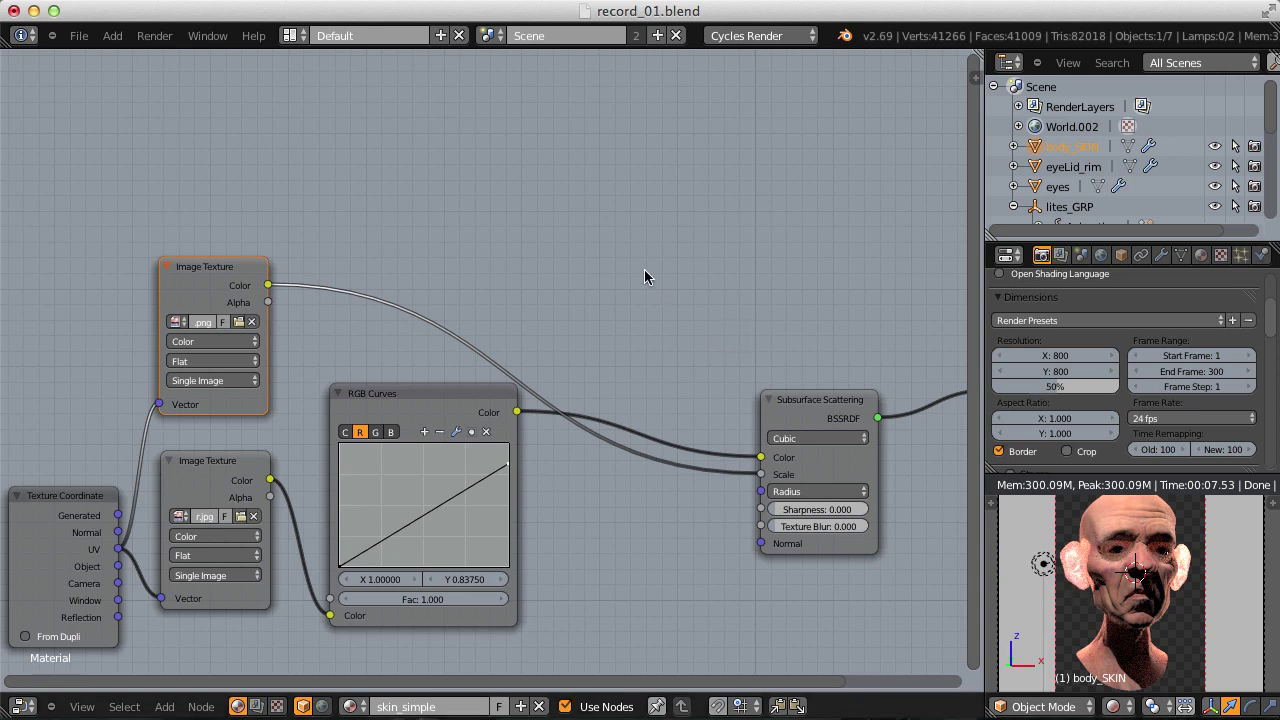
left_click_drag(760, 474, 645, 455)
Add a MixRGB colour mix node above the RGB Curves node.
key("shift+a")
mouse_move(621, 333)
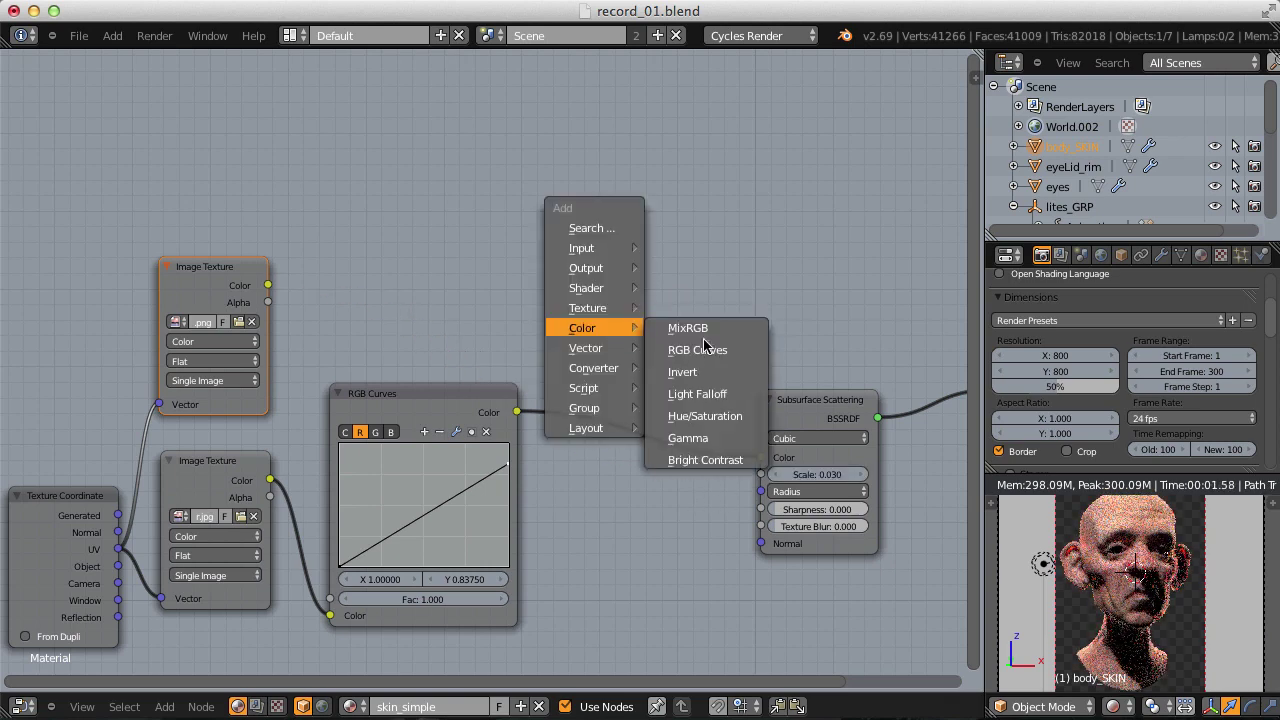
left_click(688, 328)
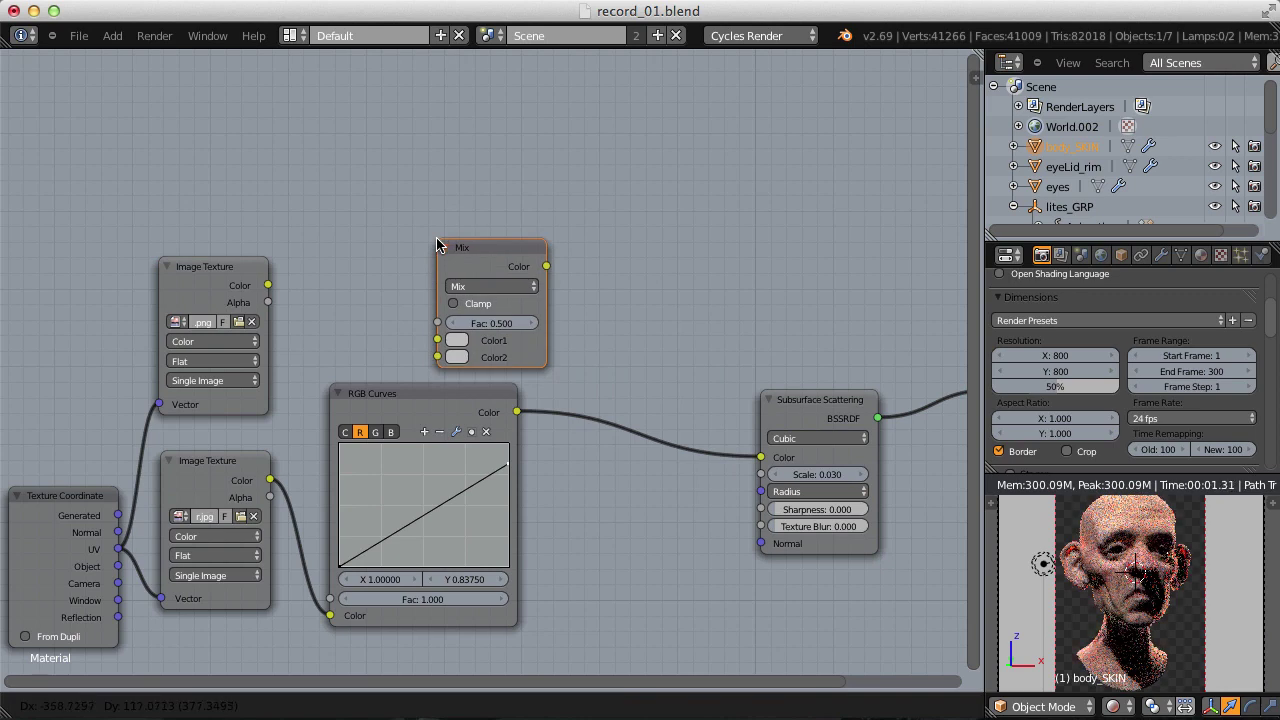
left_click(437, 245)
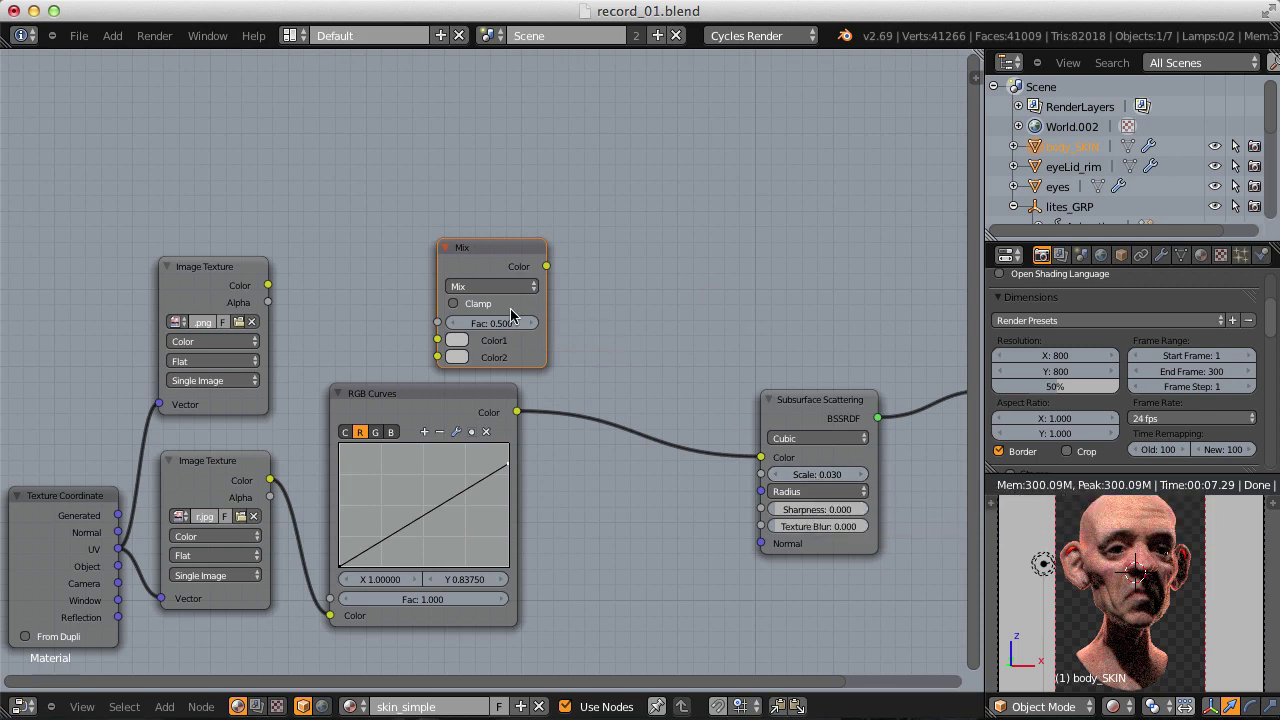
Darken the Mix node's Color1 to value 0.03 and set its blend type to Add.
left_click(457, 341)
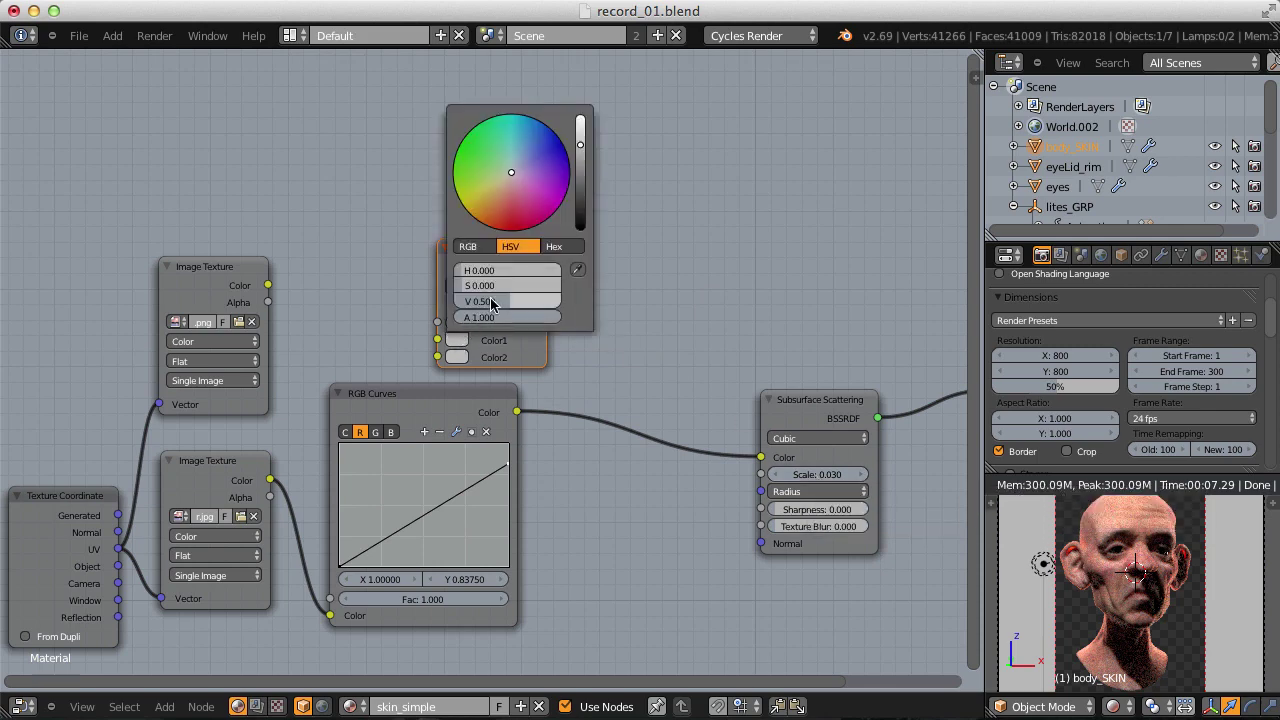
left_click(490, 302)
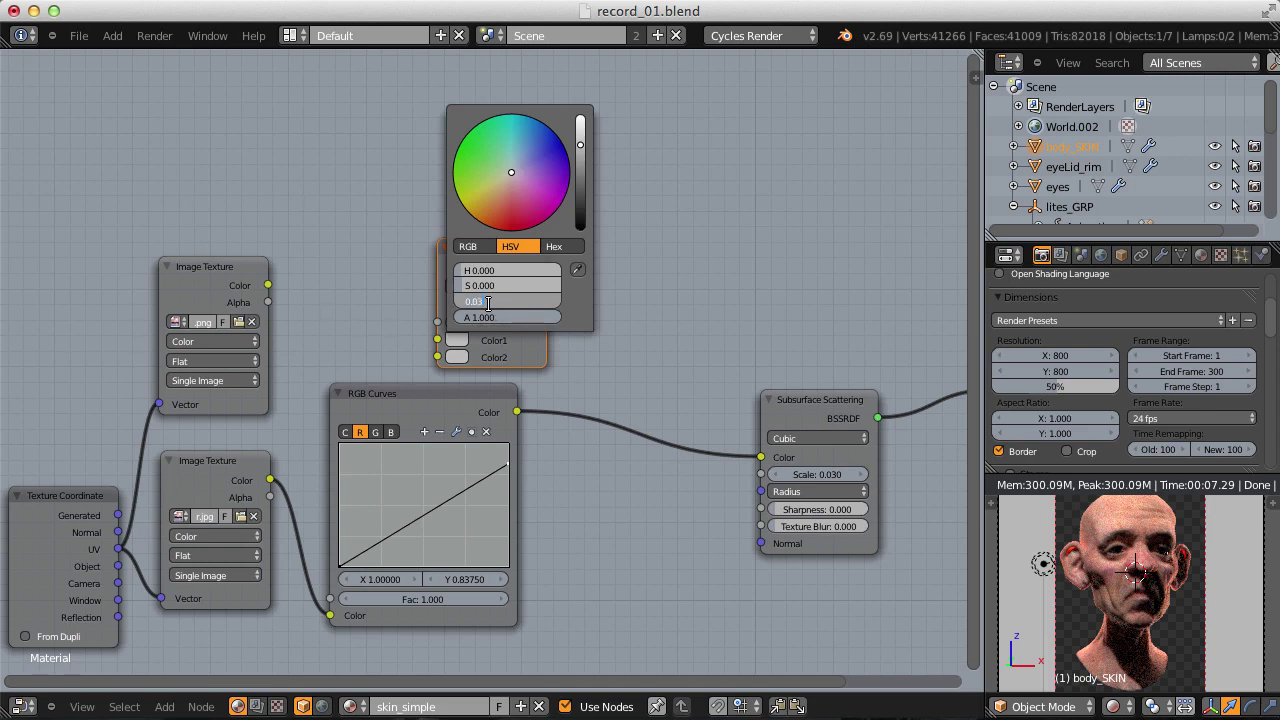
type("0.03")
key("Return")
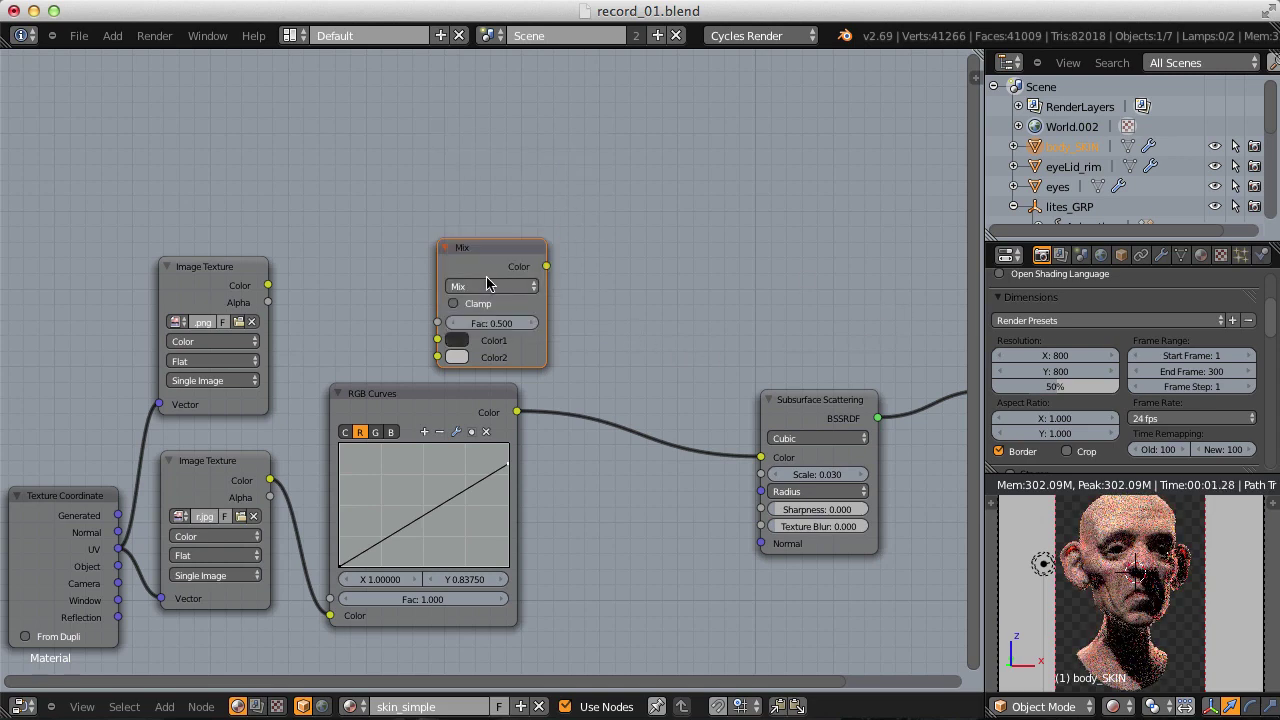
left_click(473, 287)
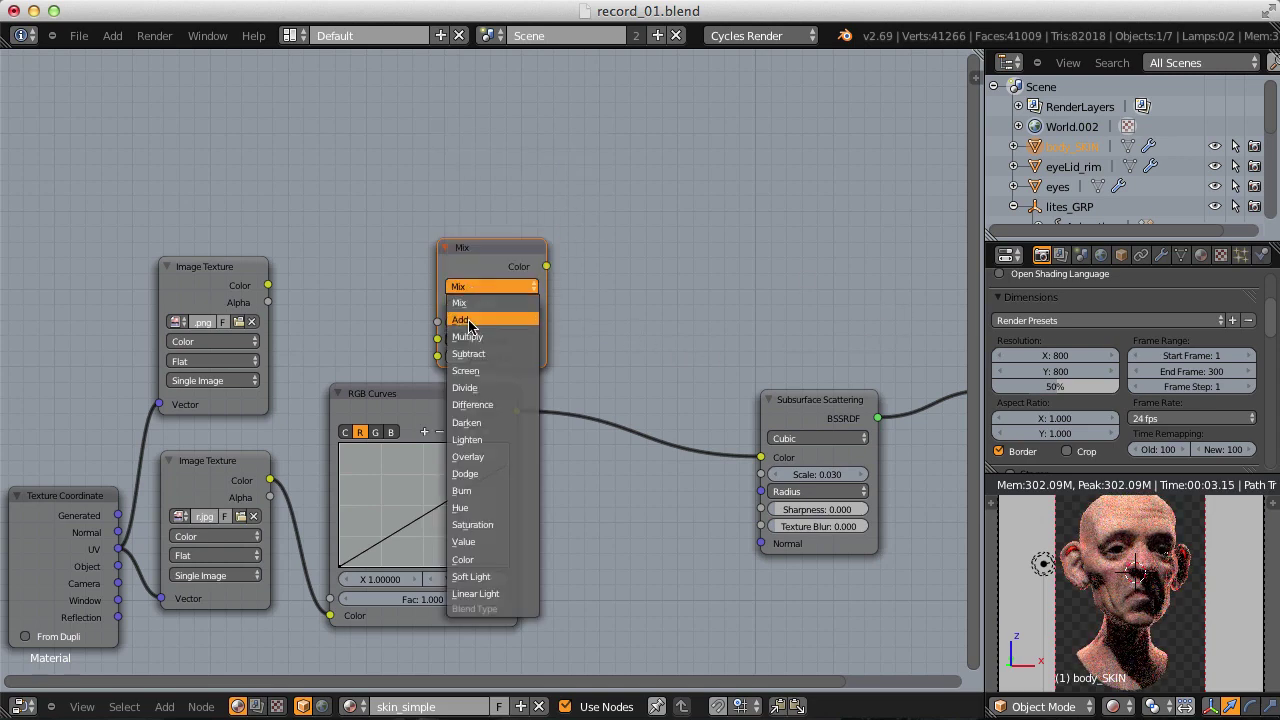
left_click(472, 309)
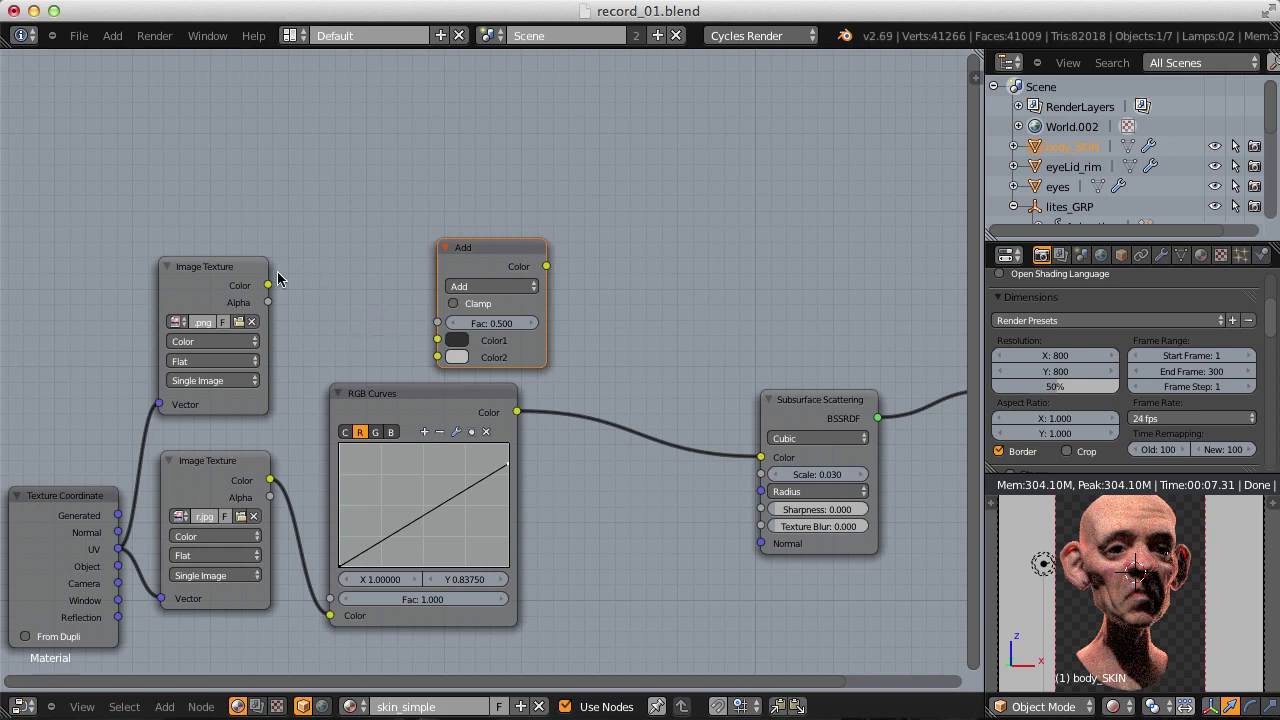
Connect the SSS_scale.png texture into Add Color2 and Add's output into Subsurface Scattering Scale.
left_click_drag(268, 285, 436, 358)
middle_click_drag(611, 399, 623, 325)
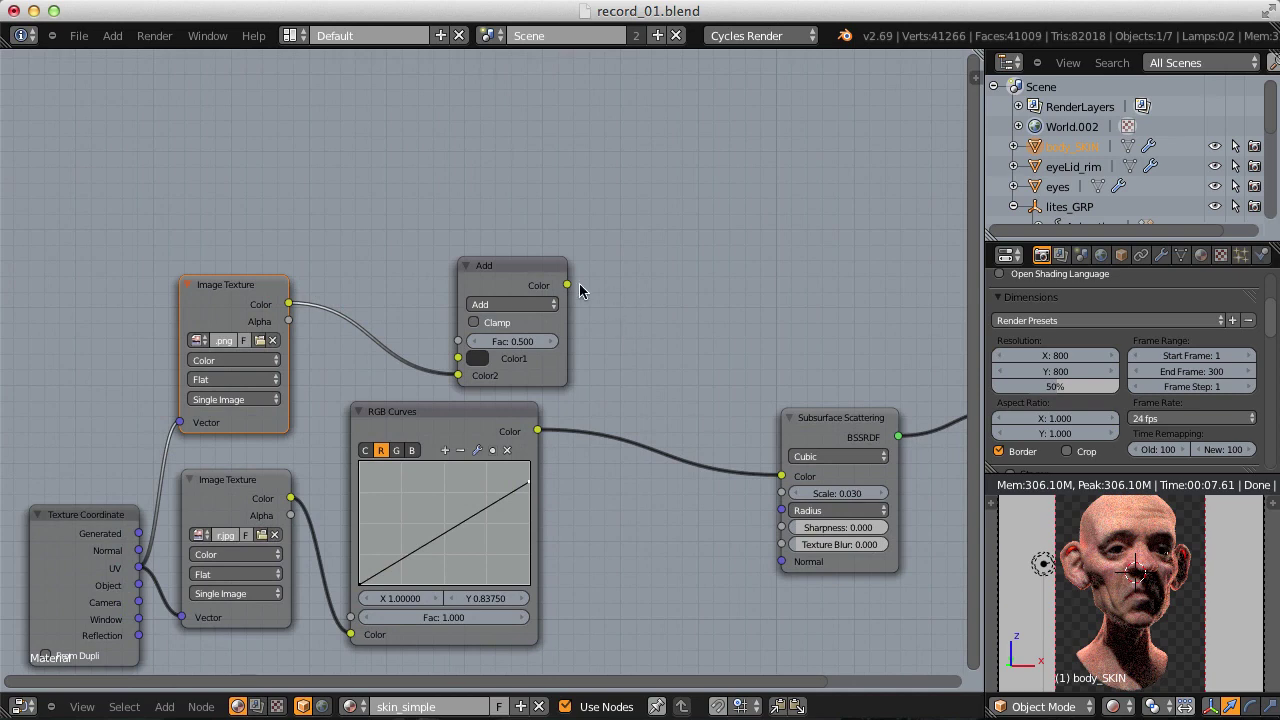
left_click_drag(575, 289, 784, 496)
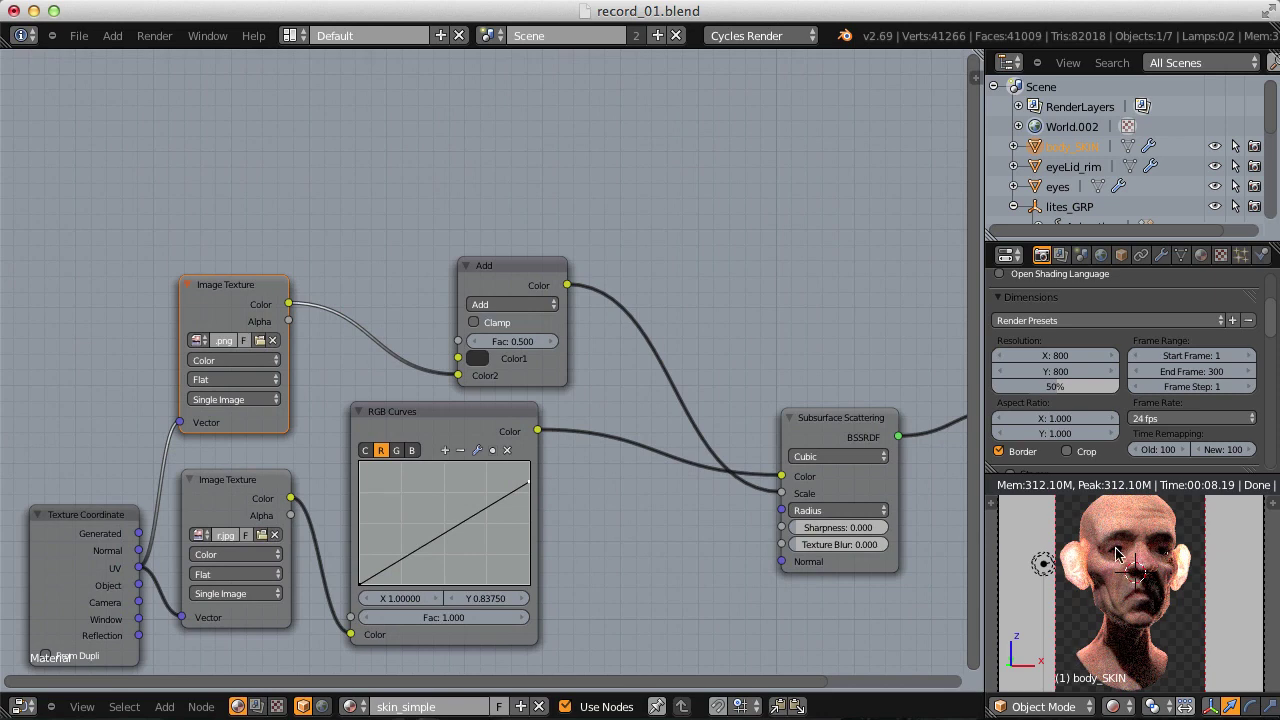
Set the Add node's Fac to 0.020.
scroll(522, 330, "up", 3)
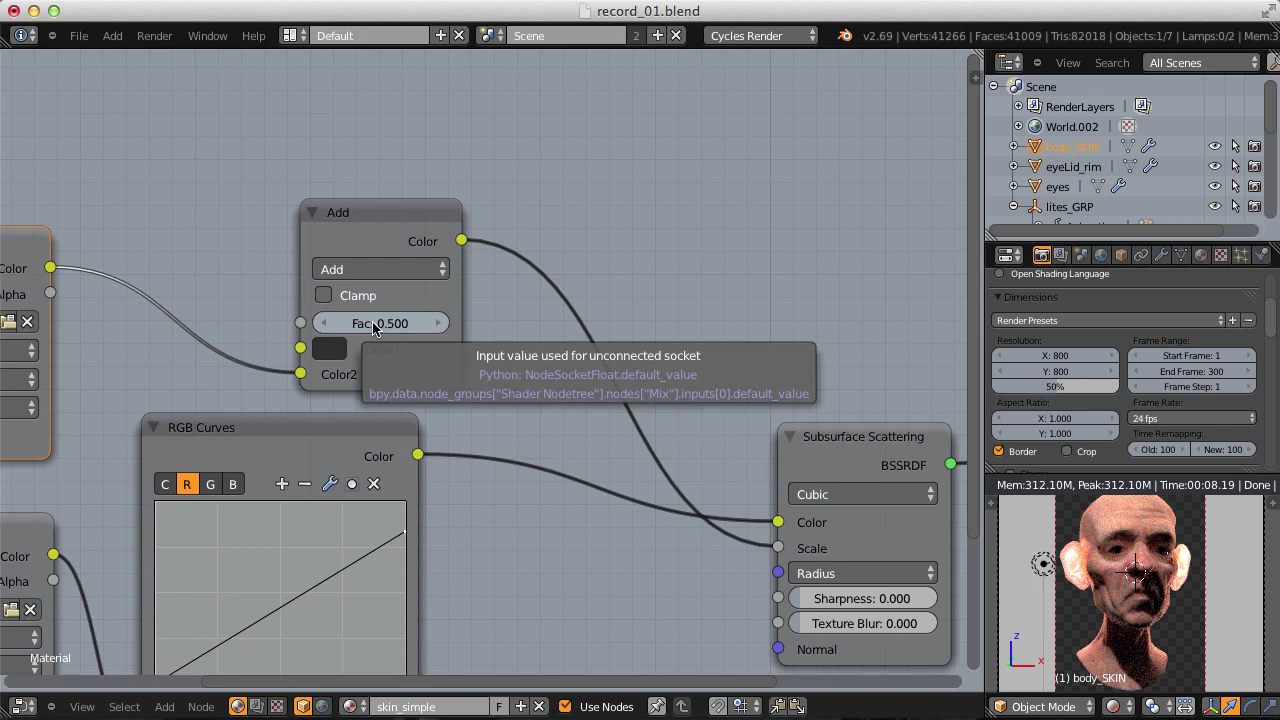
left_click(380, 322)
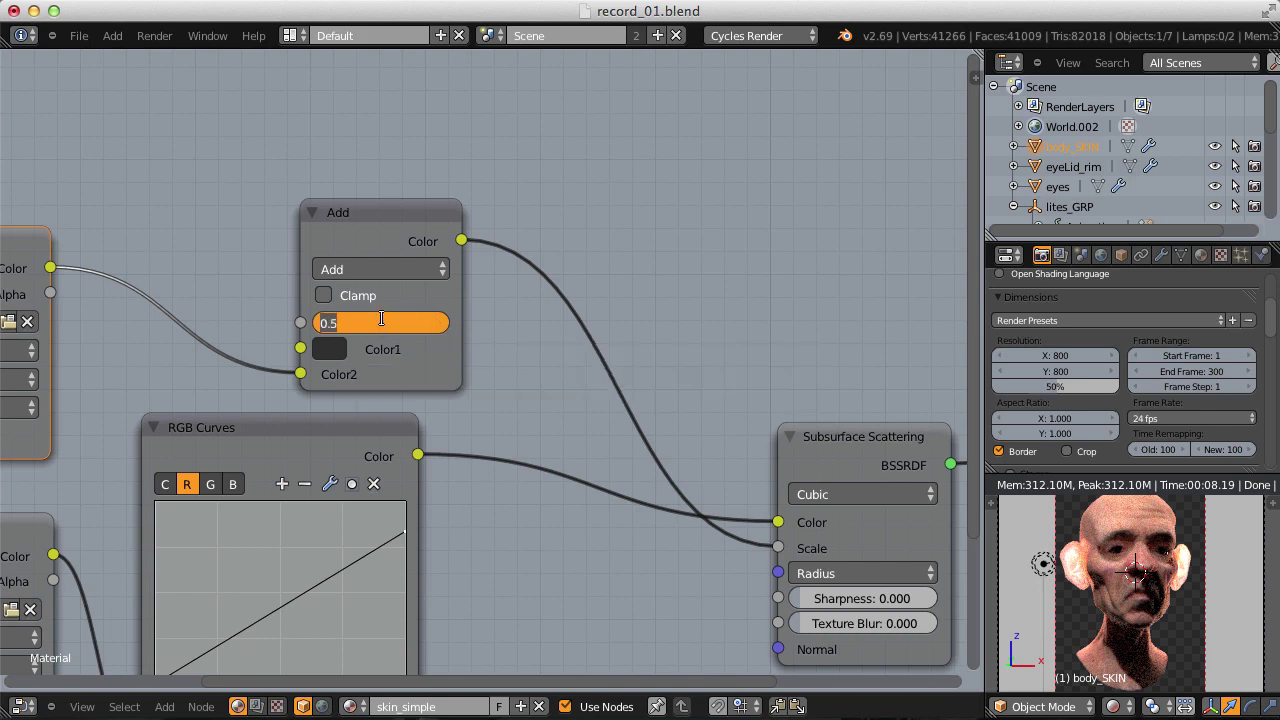
key("BackSpace")
type("0")
key("Return")
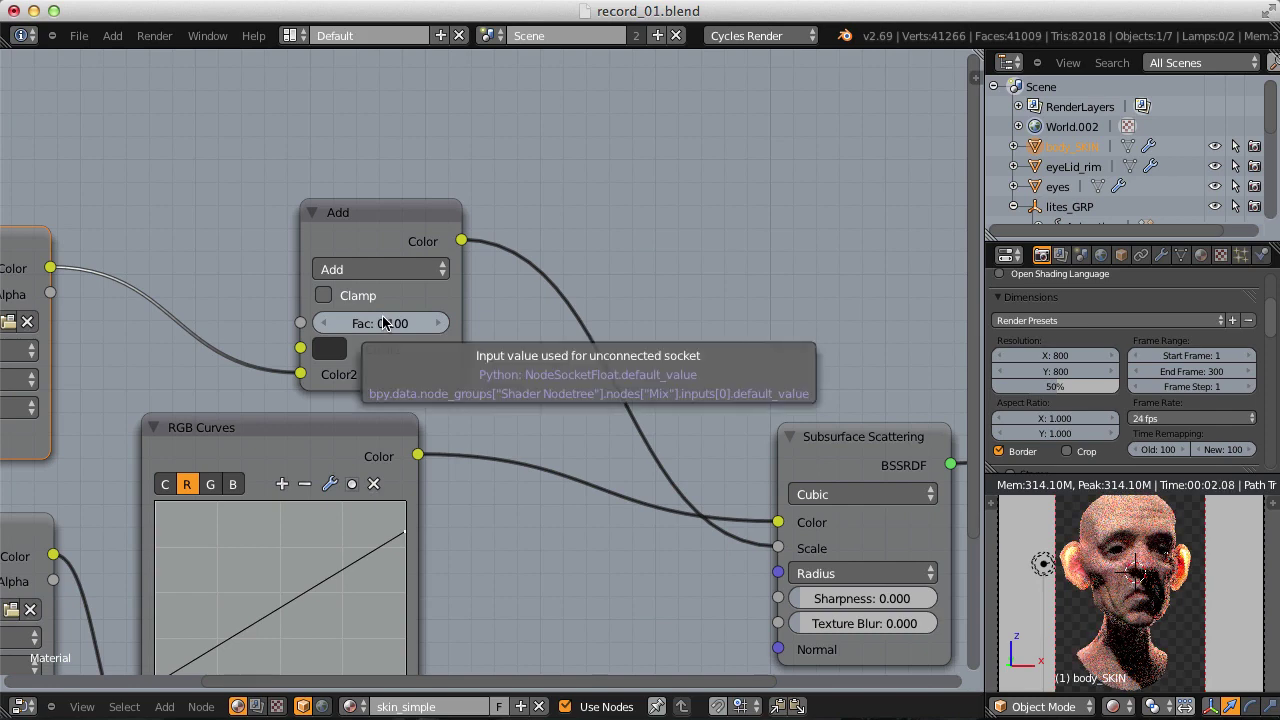
left_click(381, 323)
type("0")
type(".02")
key("Return")
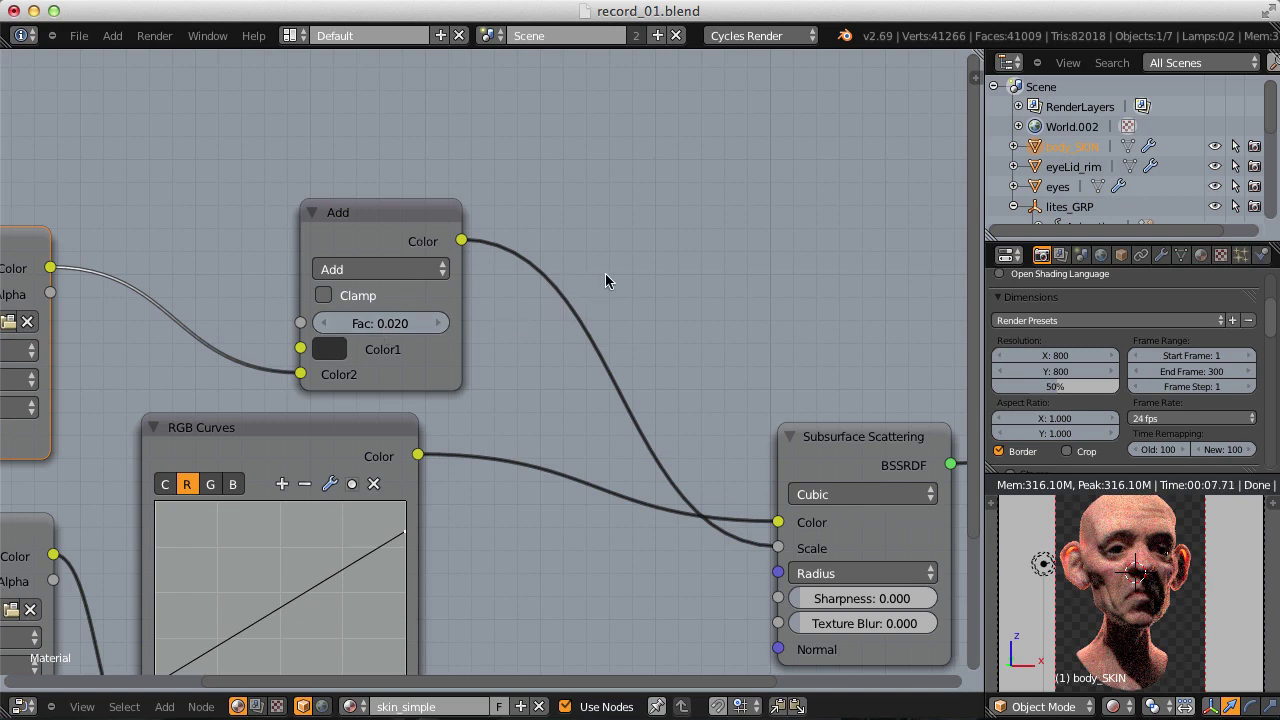
scroll(605, 280, "down", 3)
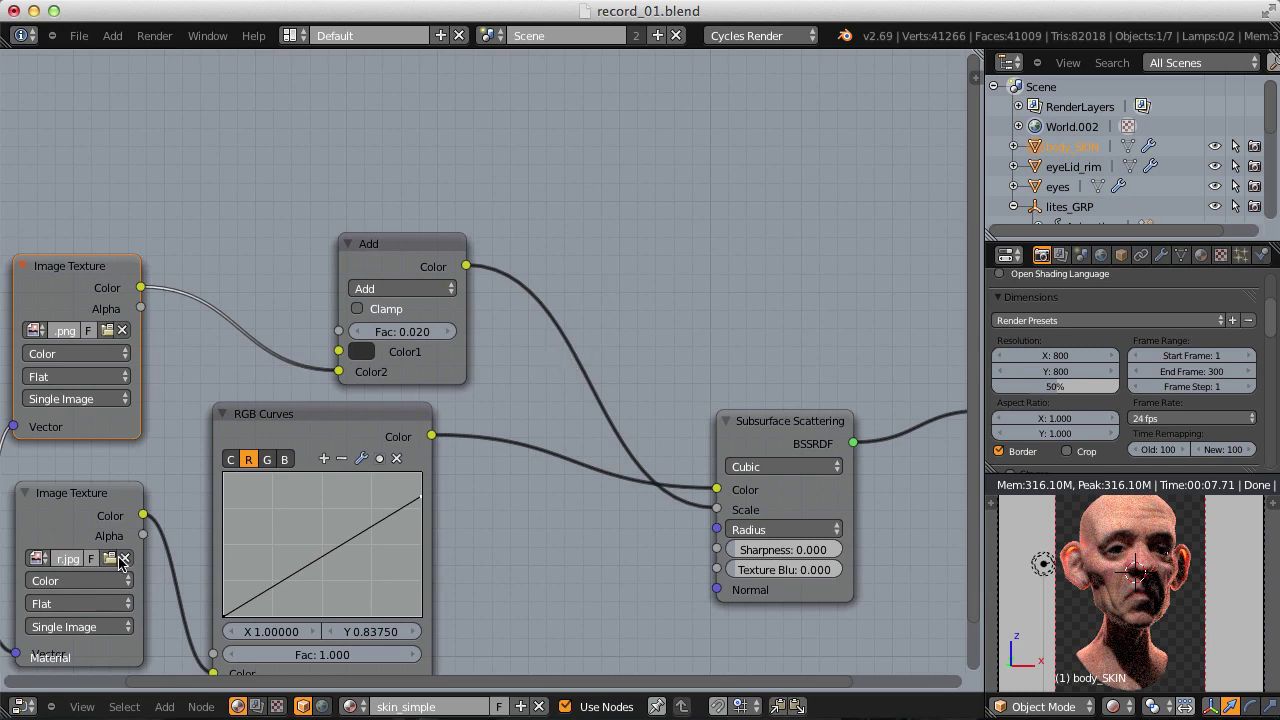
Switch the main editor area from the Node Editor to the 3D View.
left_click(20, 706)
key("Up")
key("Return")
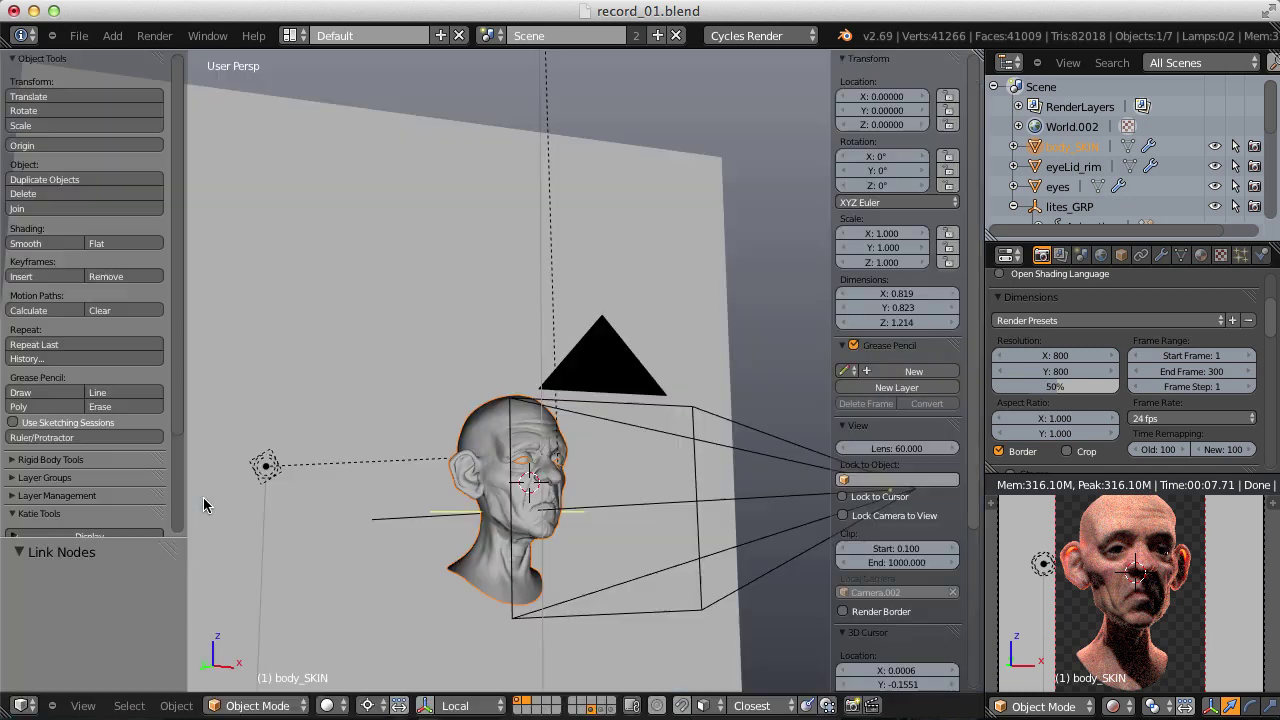
left_click_drag(177, 271, 184, 428)
In Layer Management, try the head, REN_C and REN_B layers, ending on REN_B.
left_click(82, 372)
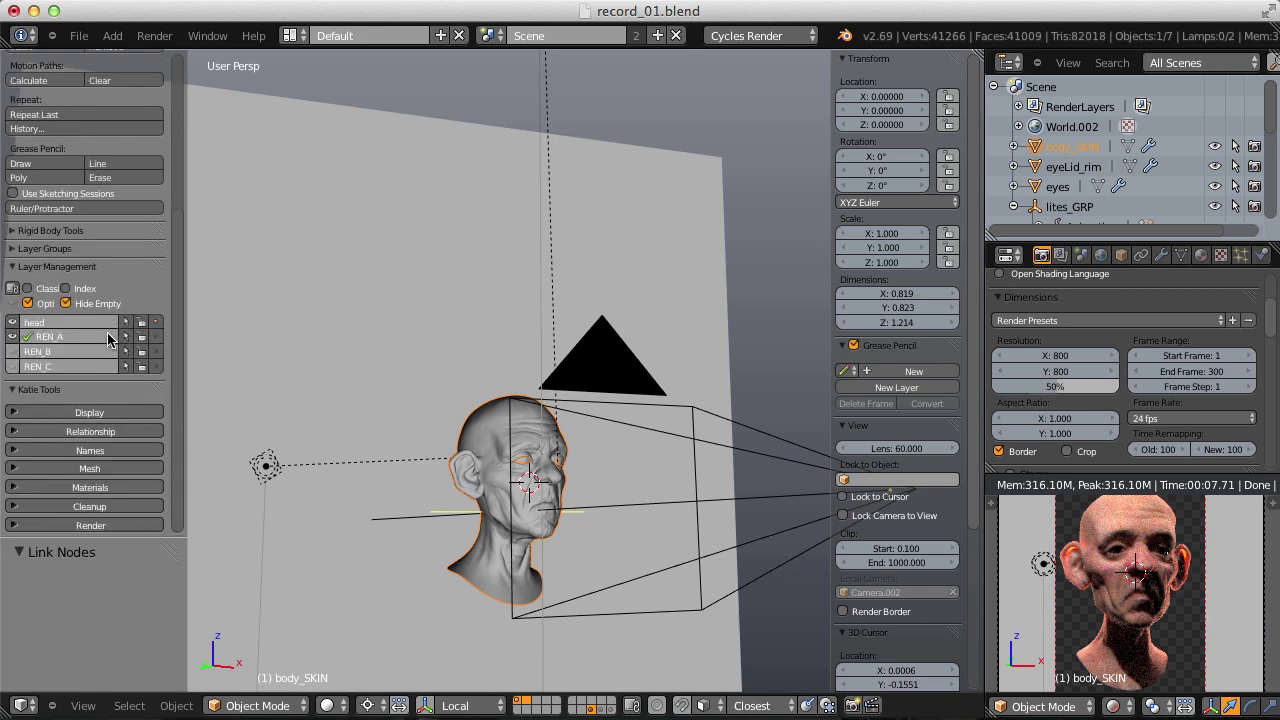
left_click(12, 336)
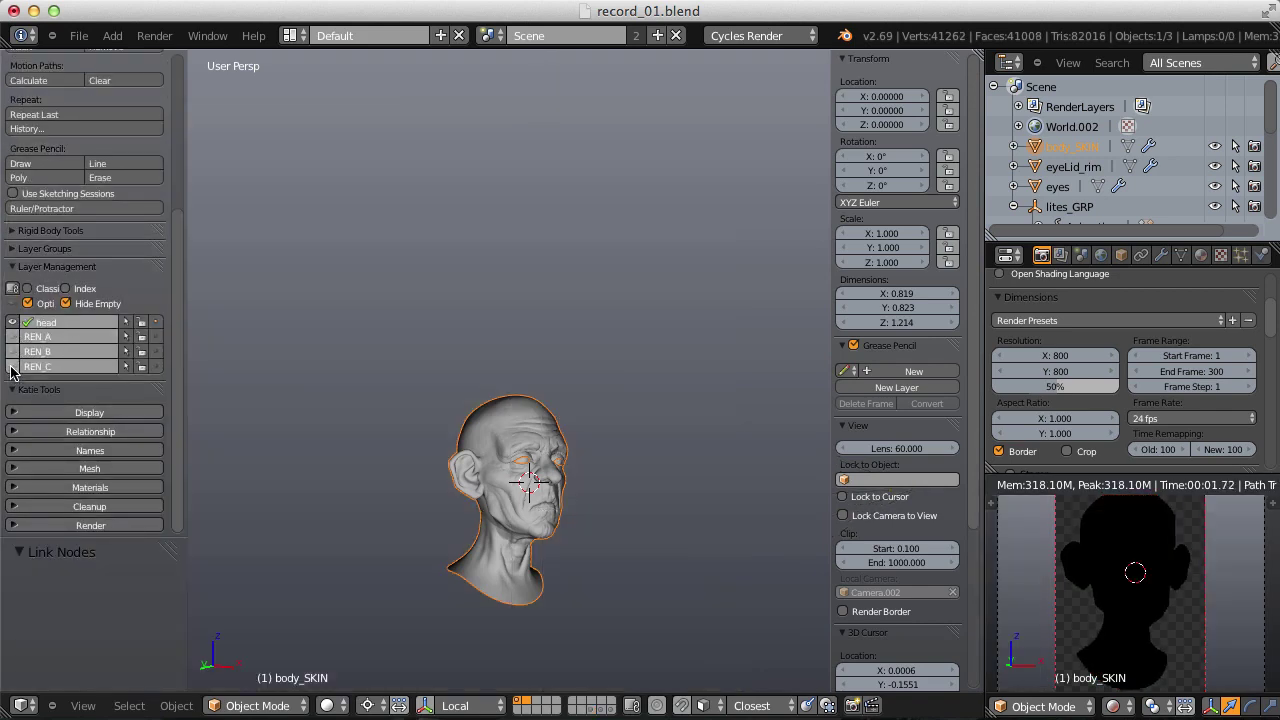
left_click(12, 351)
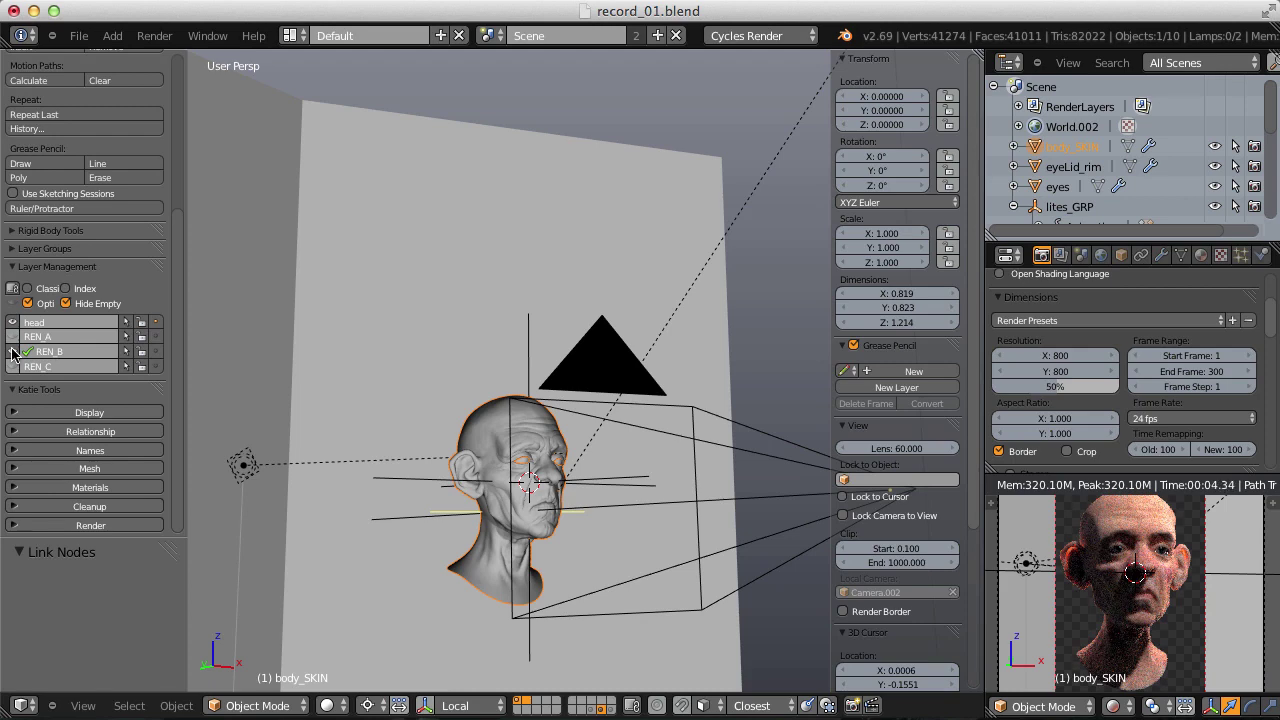
left_click(12, 322)
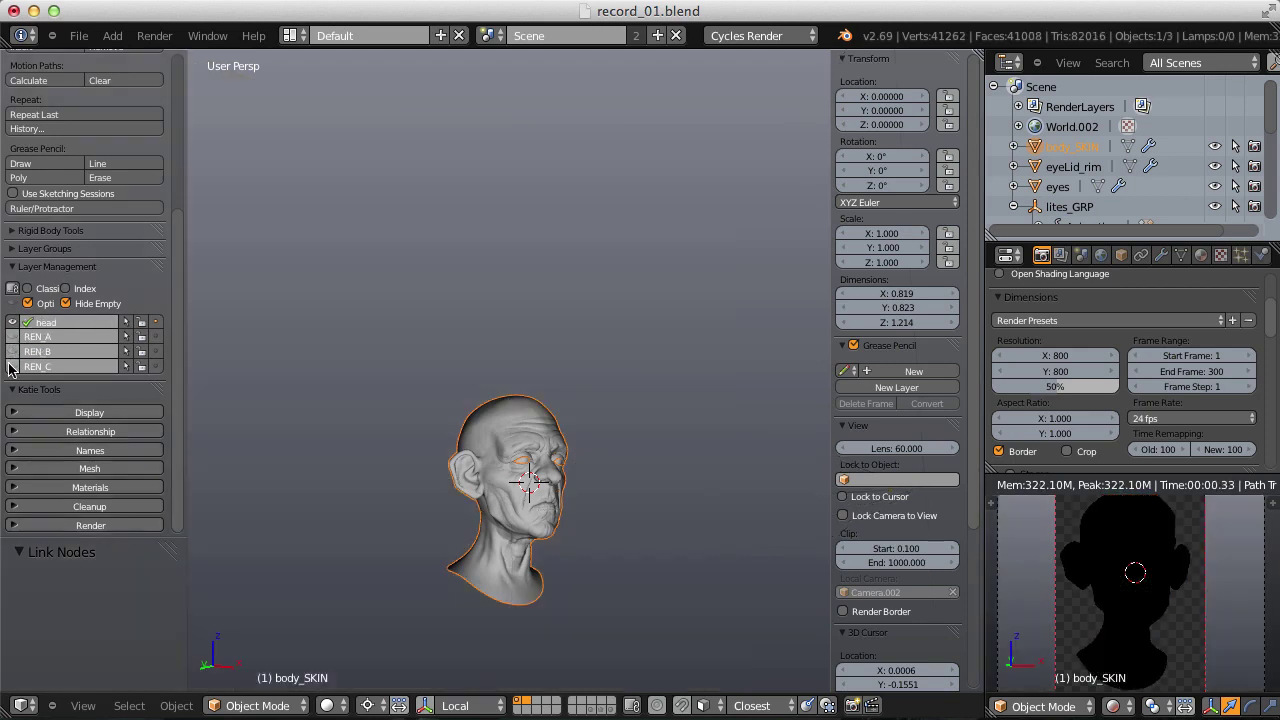
left_click(10, 366)
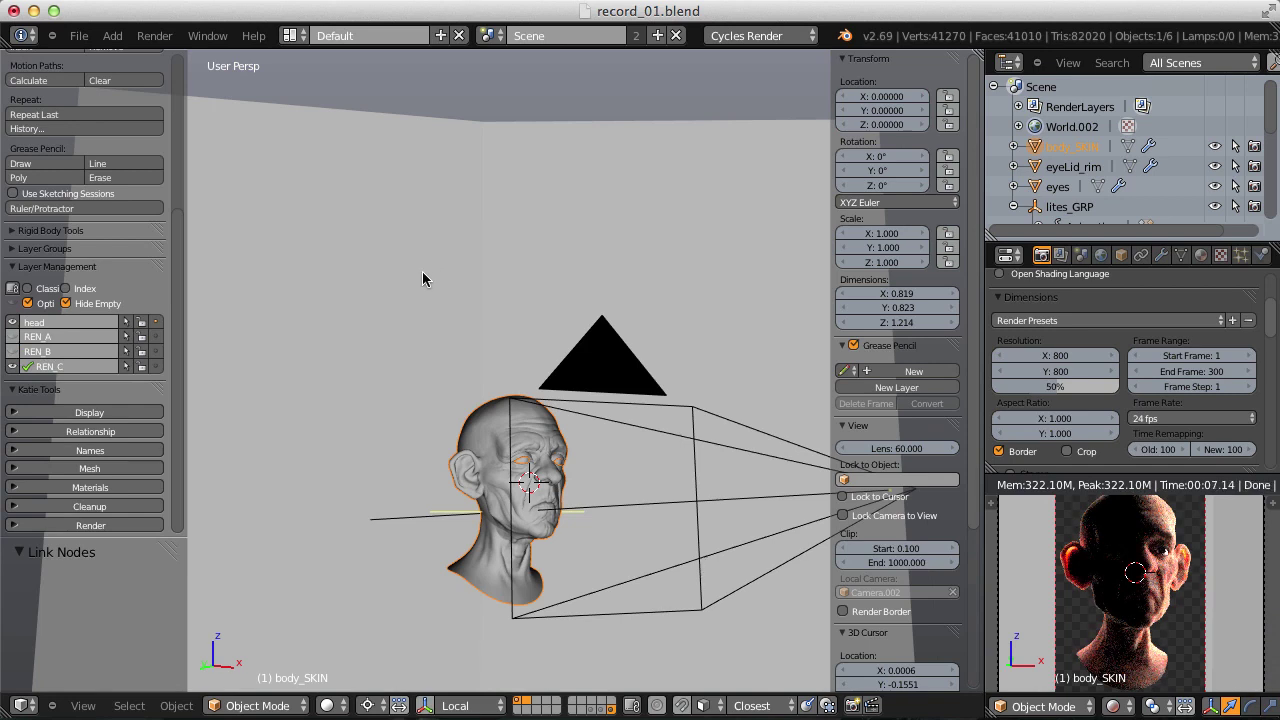
left_click(15, 352)
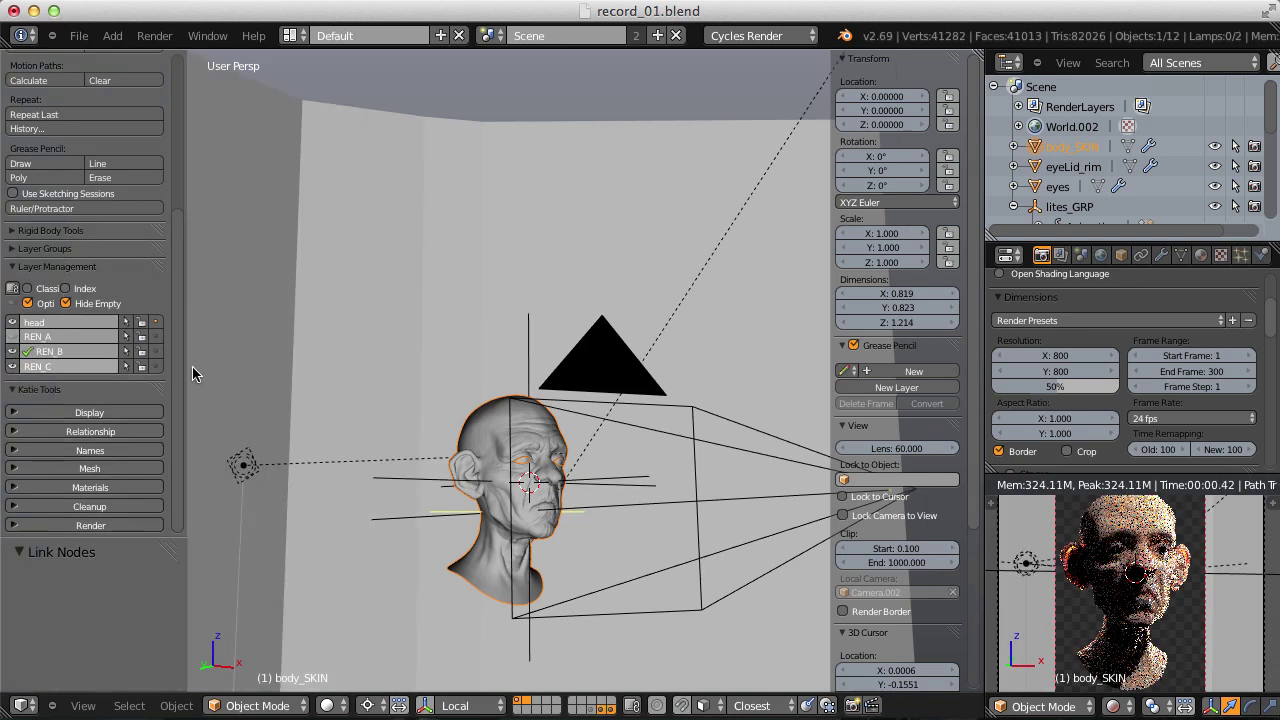
key("g")
key("Escape")
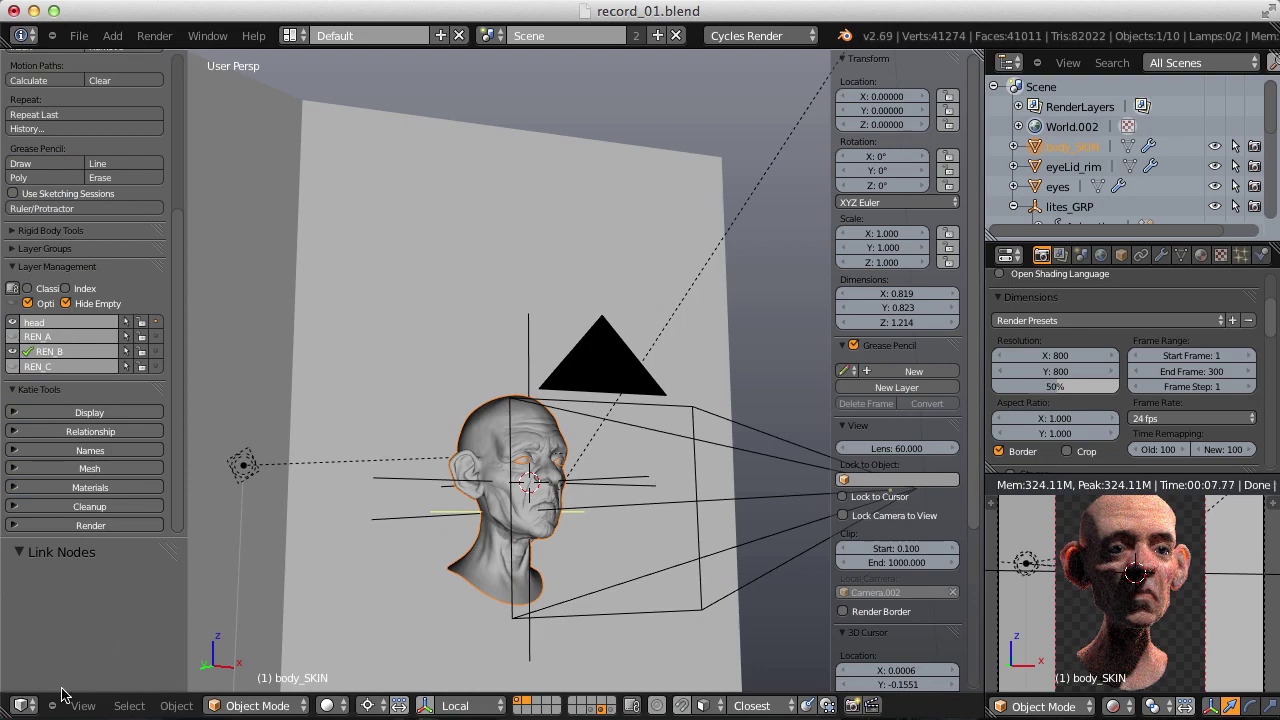
Return to the Node Editor and spread out the RGB Curves, Add and Material Output nodes.
left_click(24, 705)
left_click(63, 471)
key("Home")
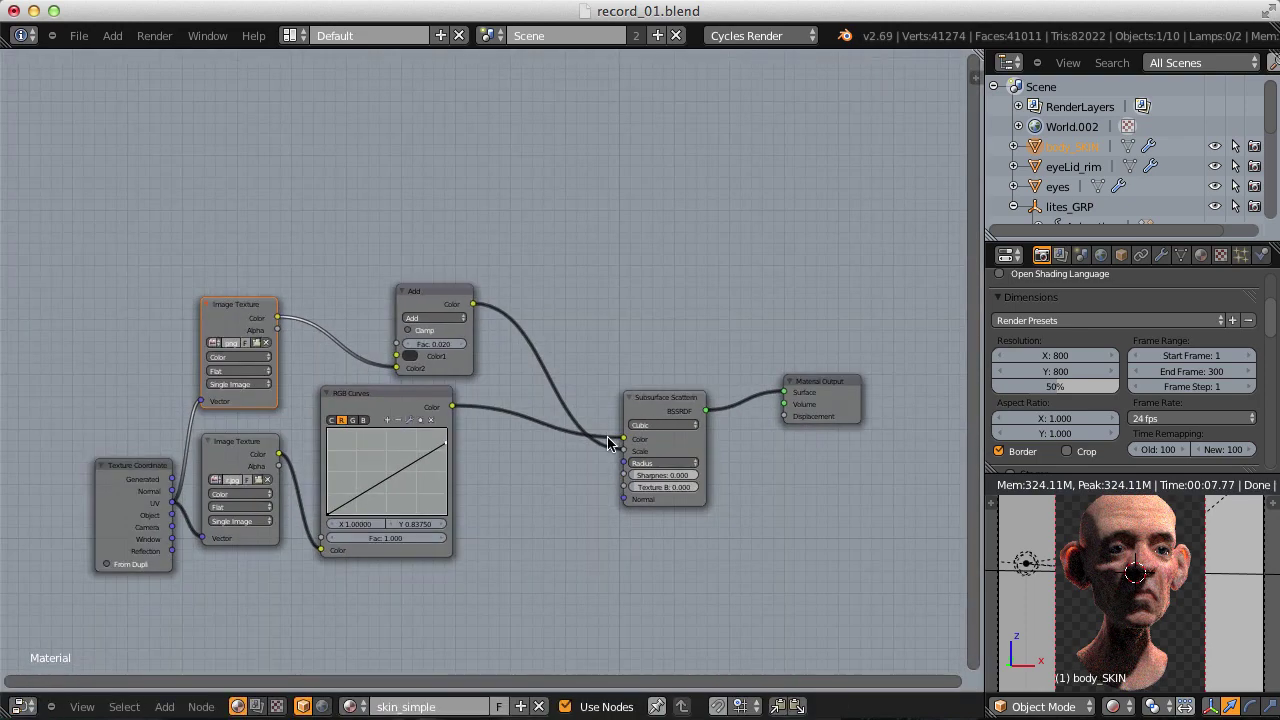
scroll(634, 311, "up", 2)
left_click(672, 318)
left_click_drag(458, 328, 491, 338)
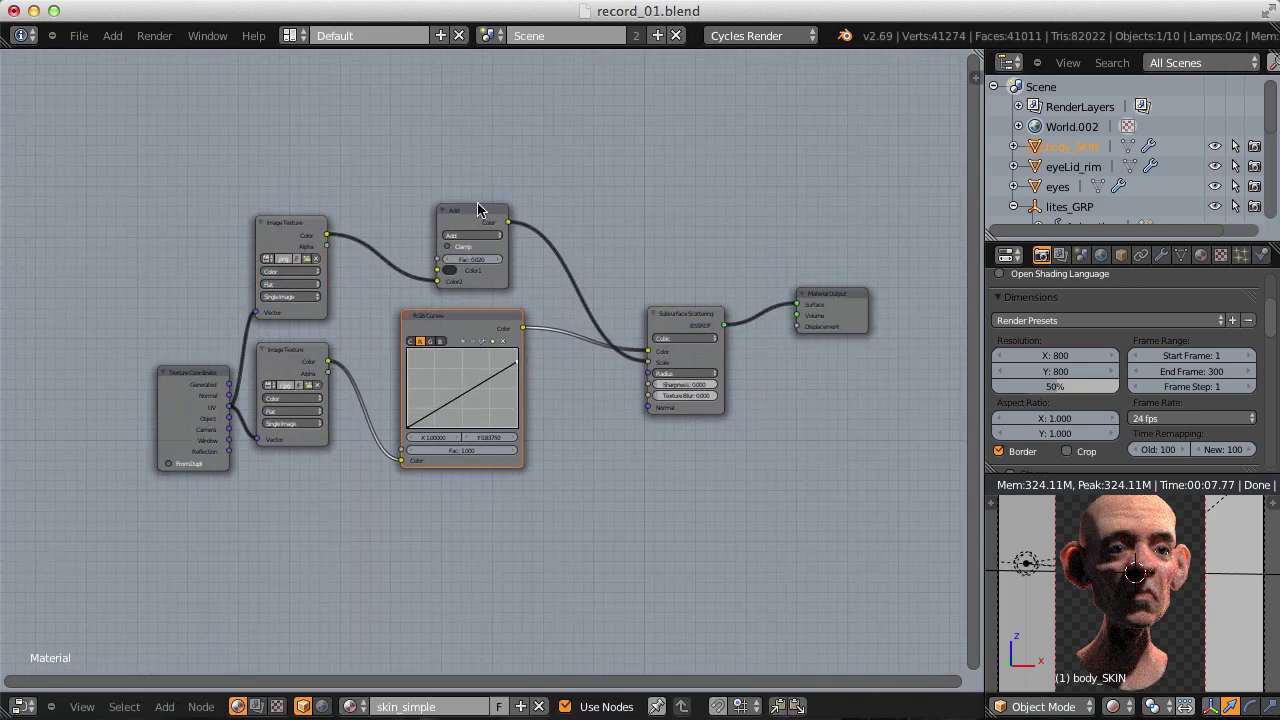
left_click_drag(478, 209, 476, 191)
left_click_drag(860, 314, 921, 387)
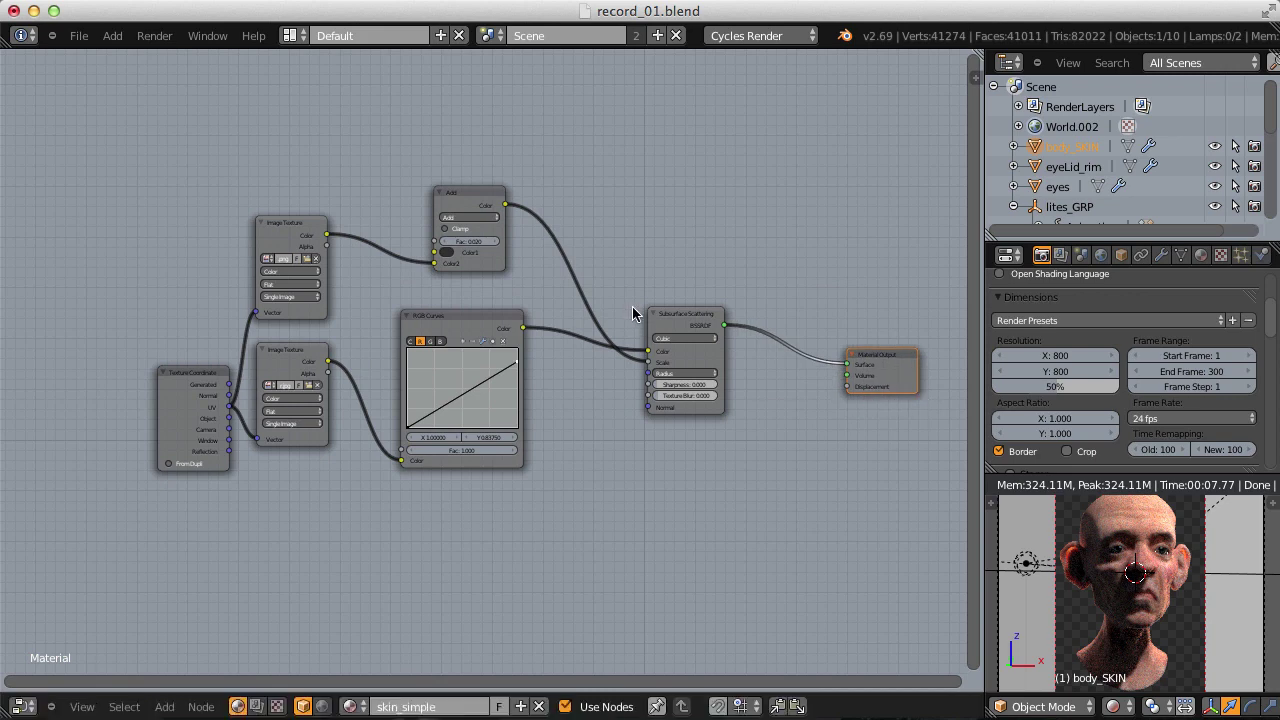
Add a Glossy BSDF and Mix Shader between Subsurface Scattering and Material Output, linking the Glossy in.
key("shift+a")
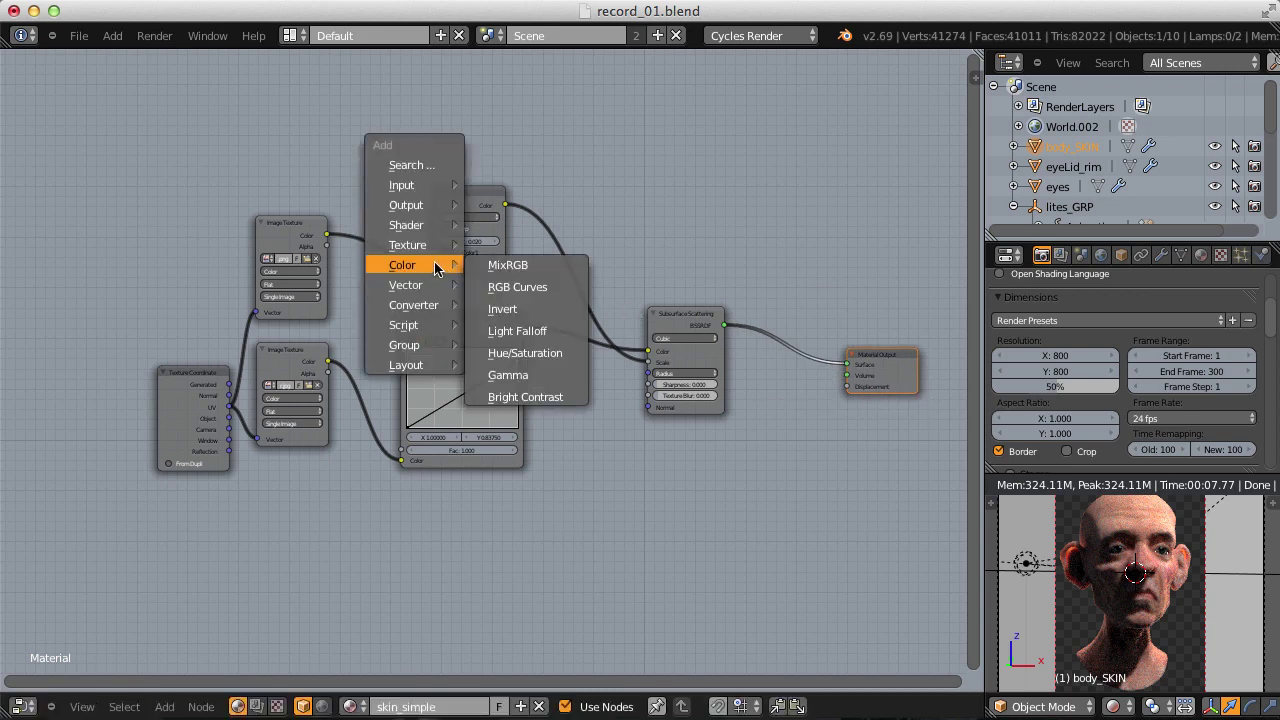
mouse_move(438, 228)
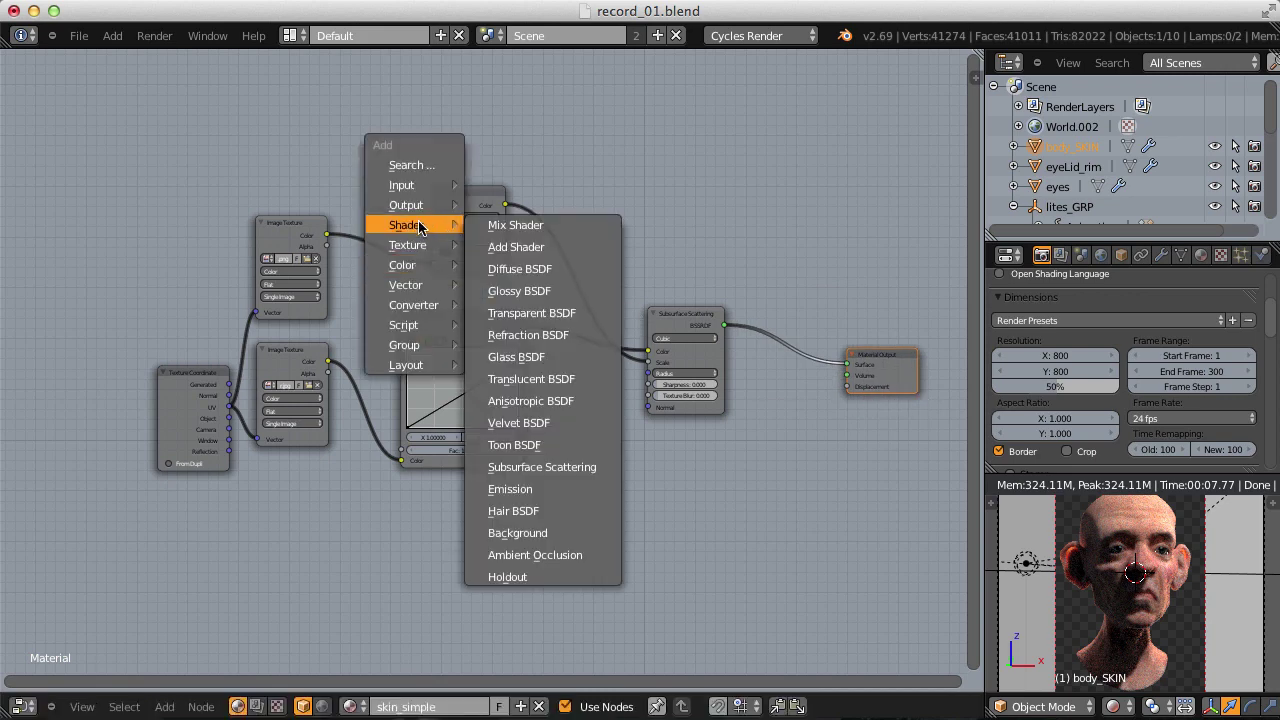
left_click(535, 301)
left_click(556, 500)
scroll(600, 404, "up", 2)
scroll(744, 398, "down", 2)
key("shift+a")
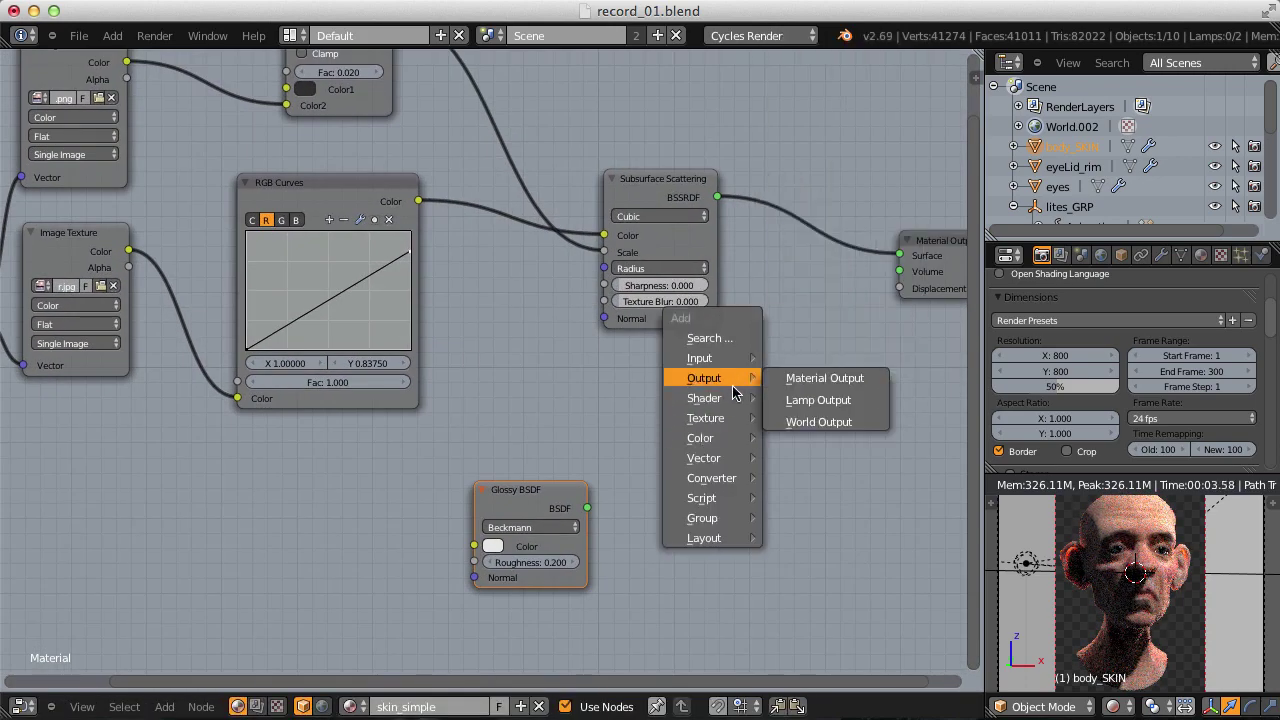
mouse_move(748, 398)
left_click(813, 46)
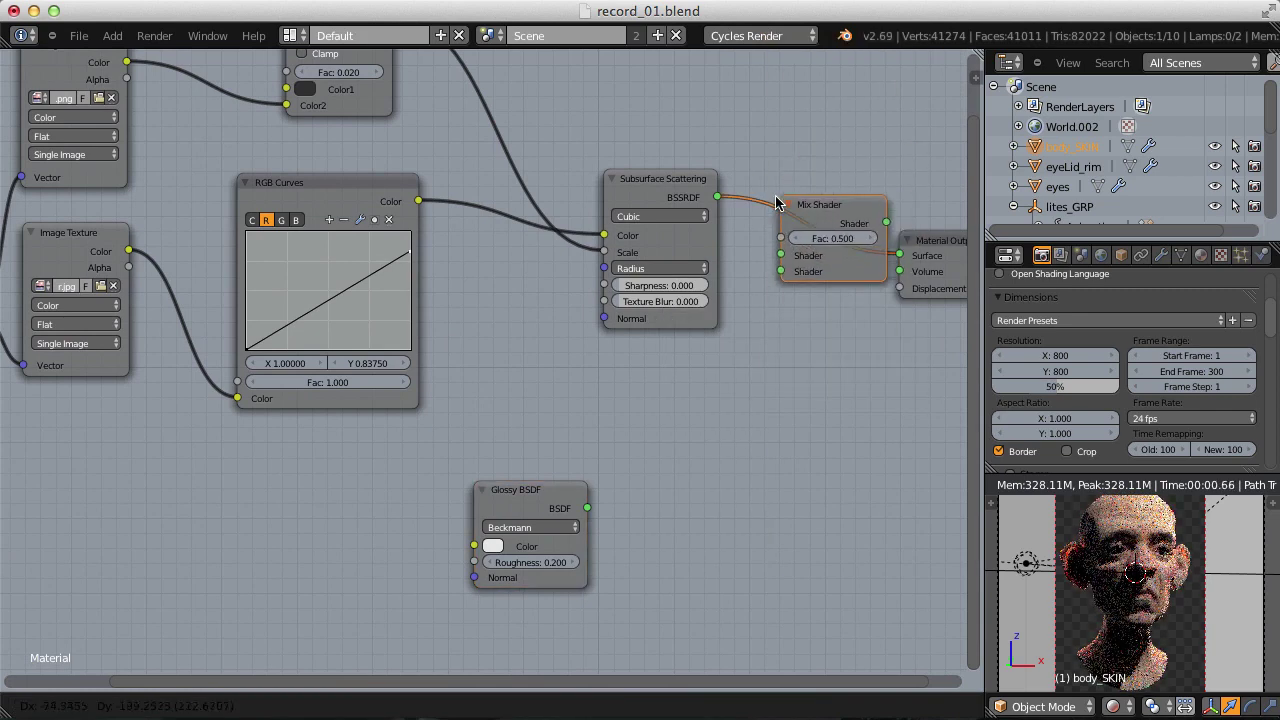
left_click(714, 240)
middle_click_drag(714, 240, 672, 295)
left_click_drag(547, 563, 731, 331)
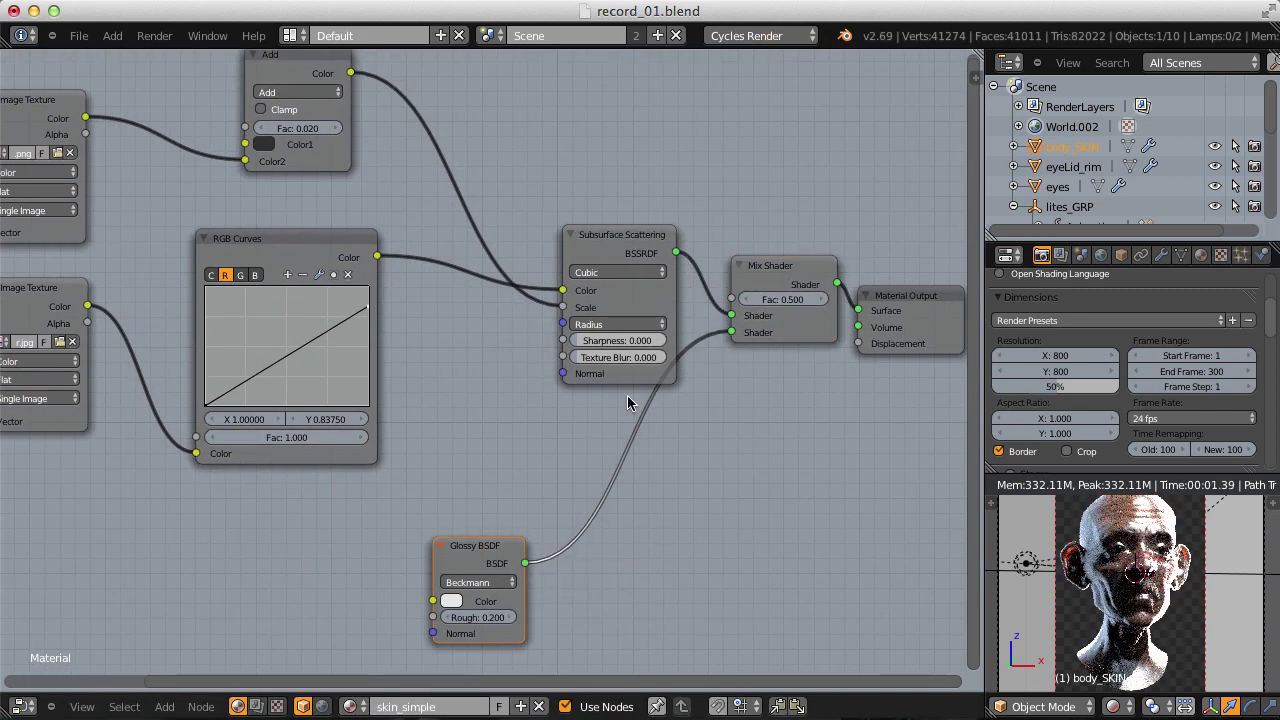
Tidy the Glossy BSDF, Mix Shader and Material Output node positions.
left_click_drag(460, 552, 545, 525)
middle_click_drag(873, 351, 767, 381)
left_click_drag(800, 326, 862, 333)
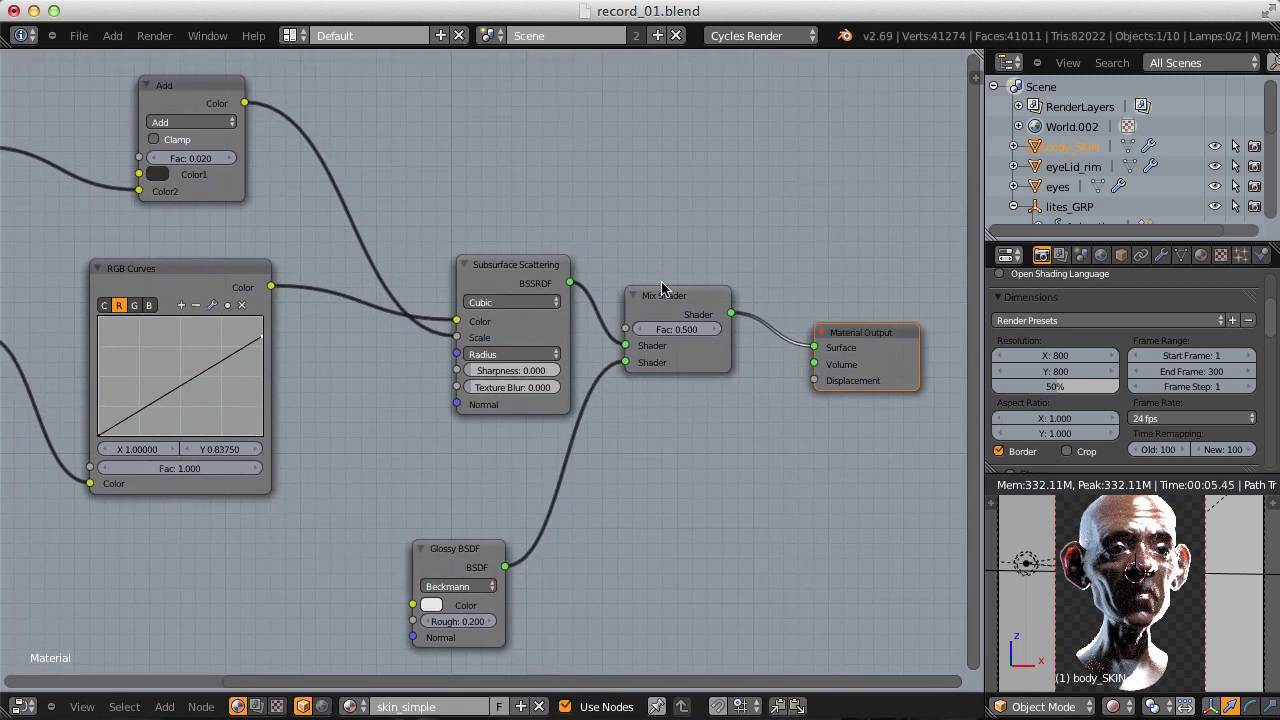
left_click_drag(664, 296, 681, 319)
middle_click_drag(643, 430, 665, 377)
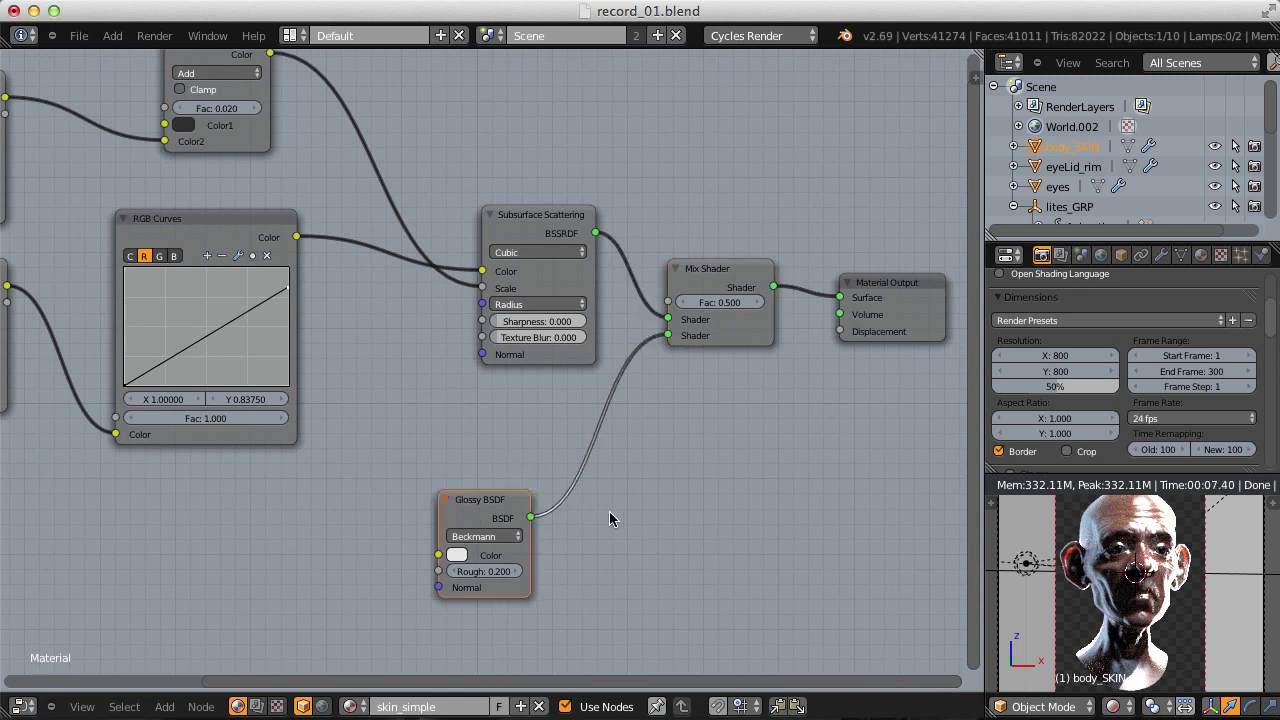
left_click_drag(495, 492, 543, 497)
middle_click_drag(602, 466, 659, 466)
scroll(664, 440, "down", 2)
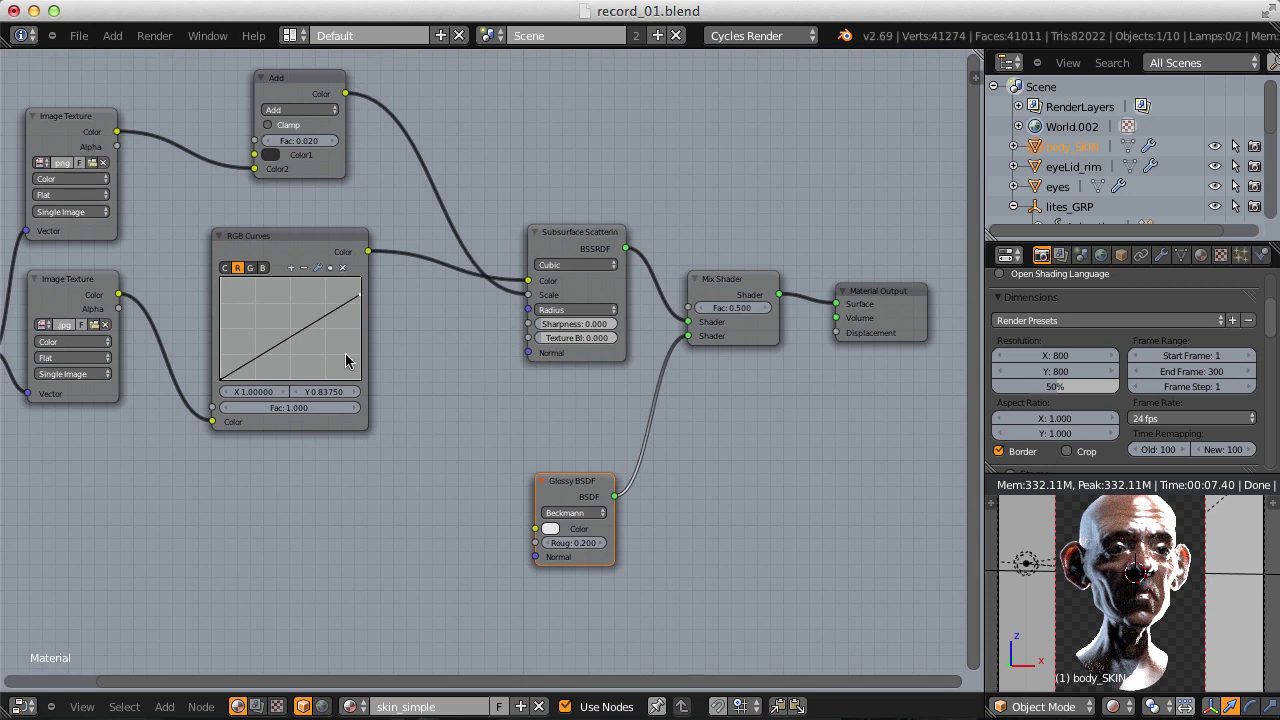
middle_click_drag(437, 334, 516, 318)
Add a Layer Weight node and a ColorRamp, linking Layer Weight Facing to the ColorRamp Fac.
key("shift+a")
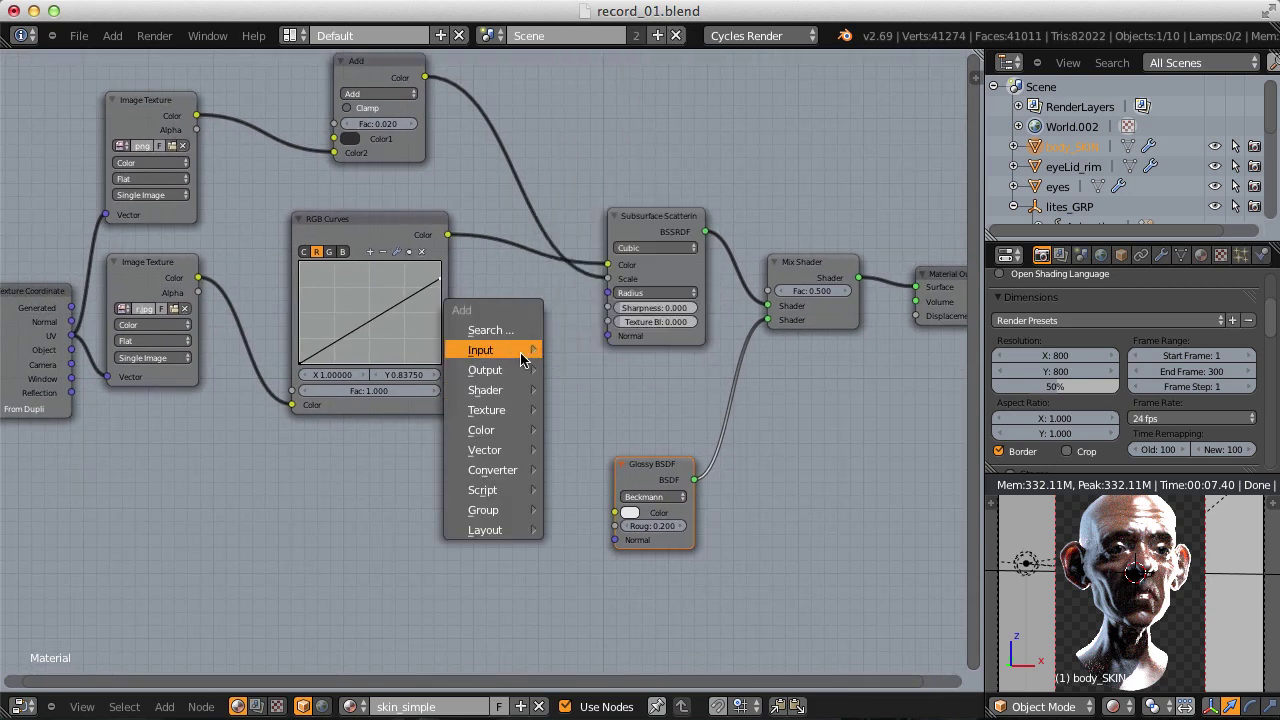
mouse_move(516, 352)
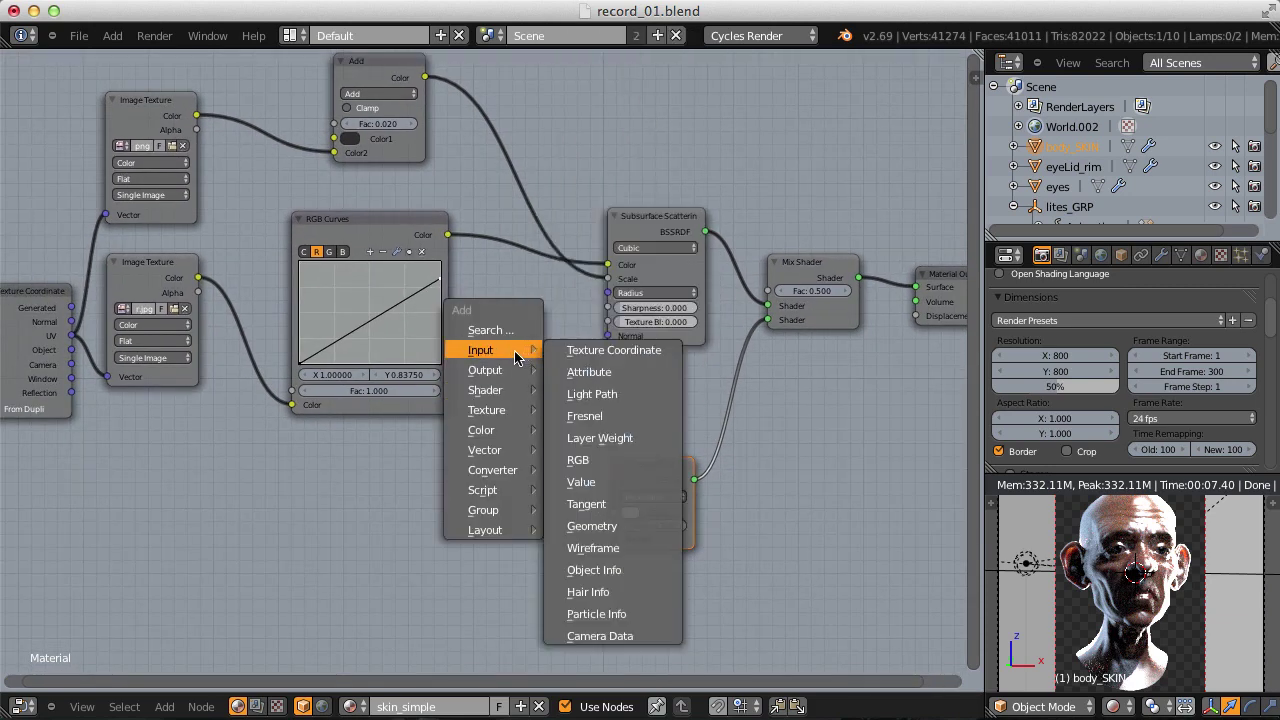
left_click(577, 438)
left_click(390, 495)
key("shift+a")
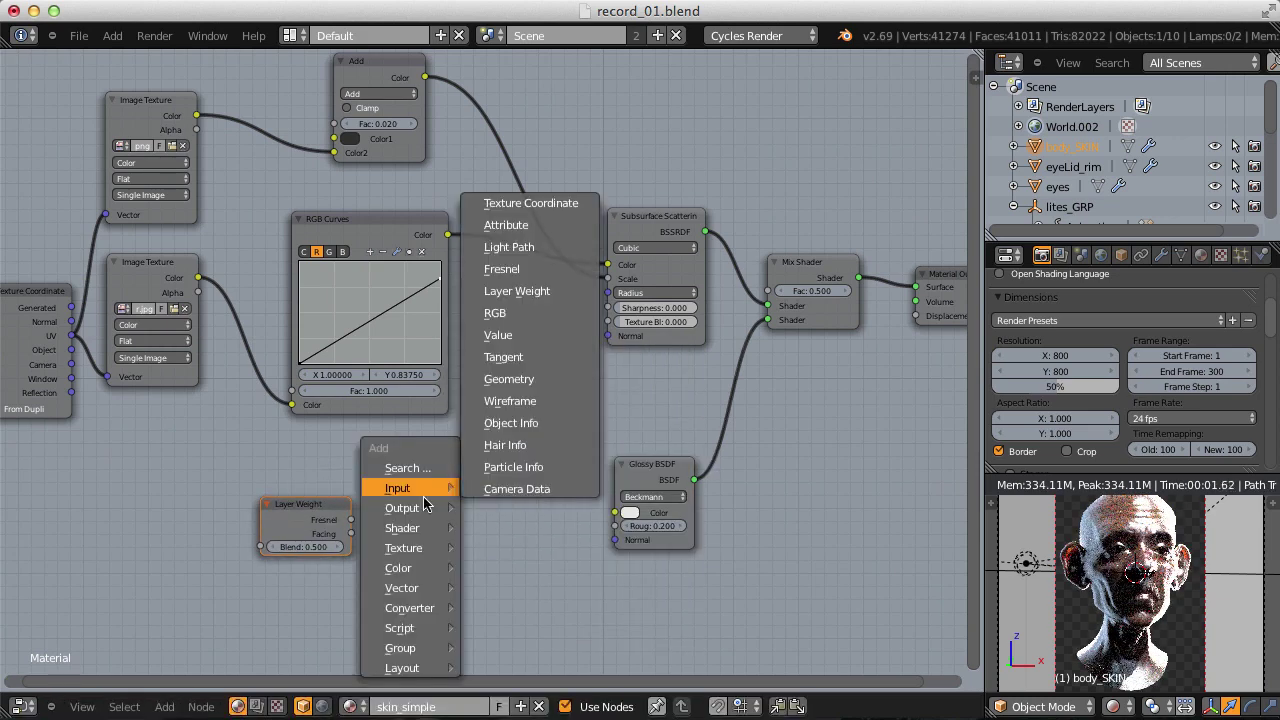
mouse_move(447, 588)
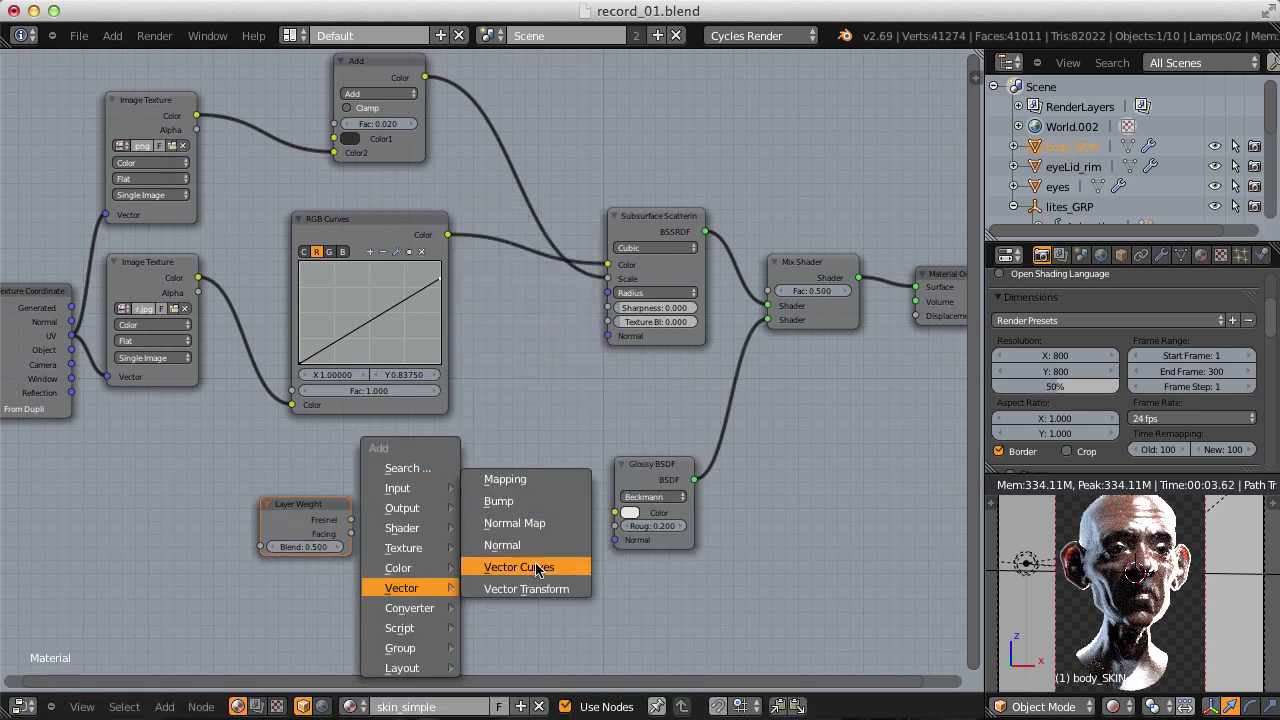
mouse_move(430, 612)
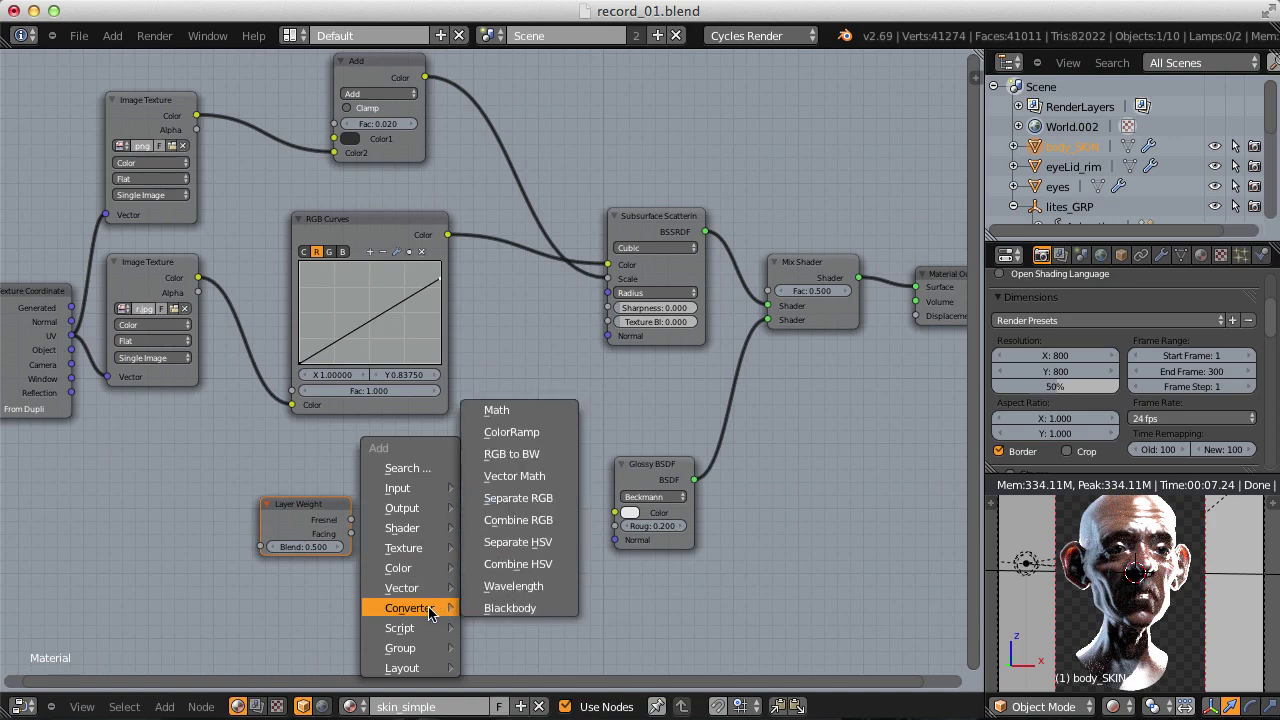
left_click(511, 432)
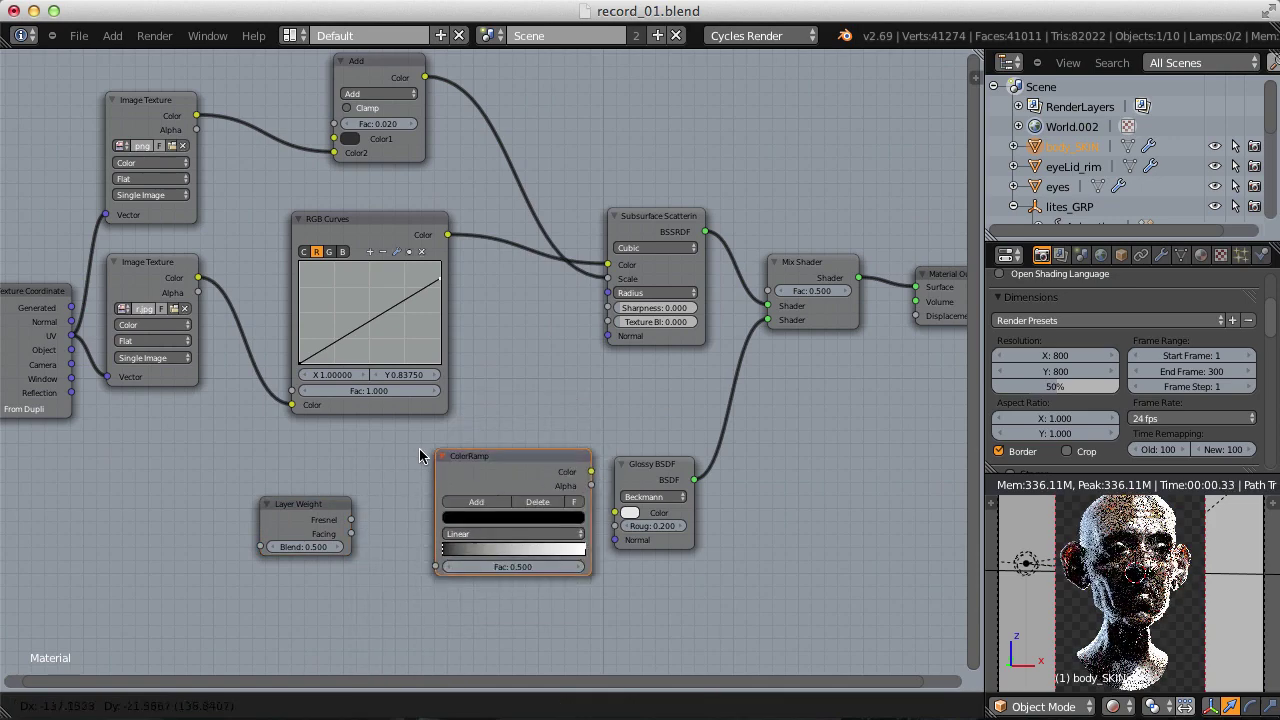
left_click(378, 450)
scroll(383, 540, "up", 3)
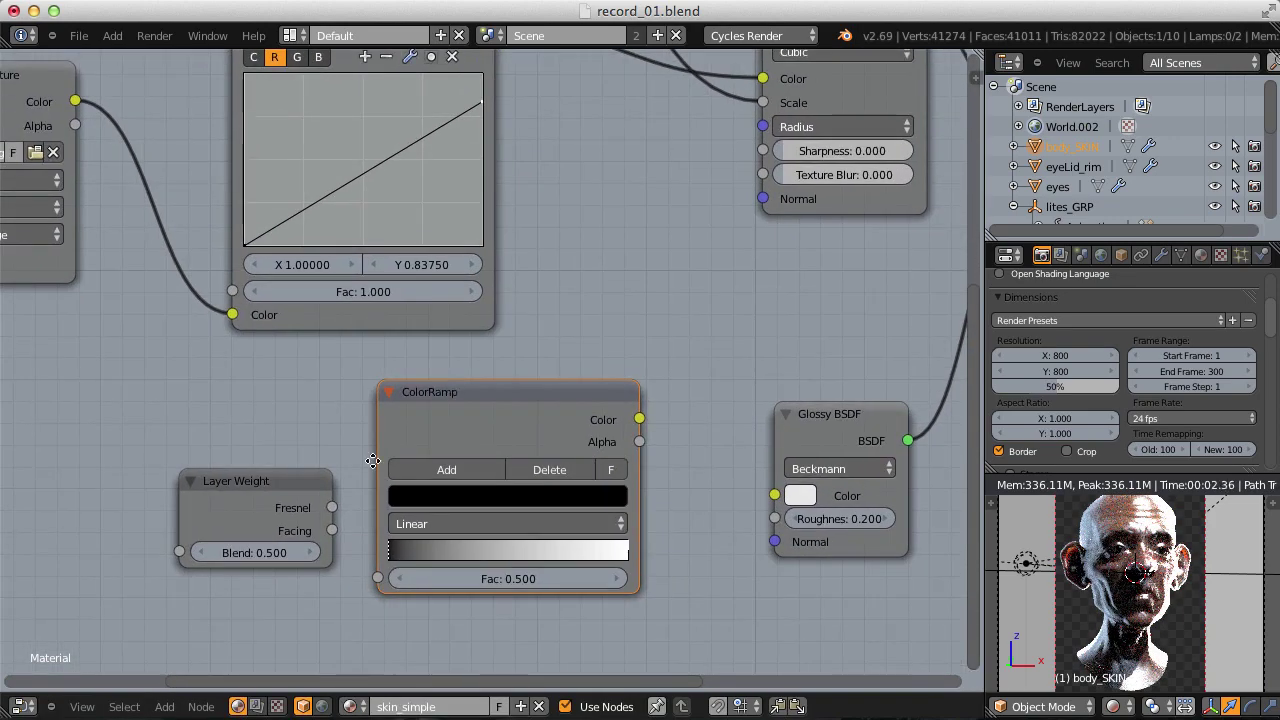
left_click_drag(363, 541, 377, 579)
Add an Emission shader fed by the ColorRamp Color and plug it into the Material Output Surface.
middle_click_drag(623, 391, 329, 421)
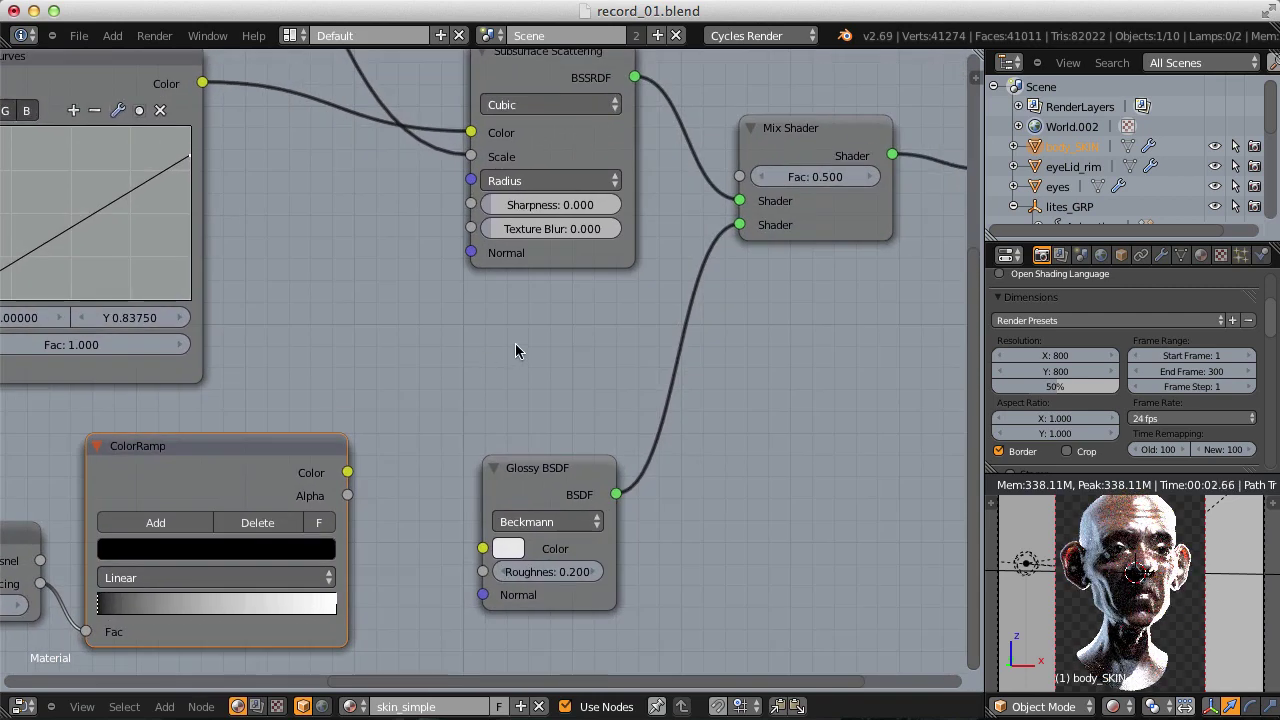
key("shift+a")
mouse_move(517, 348)
mouse_move(503, 270)
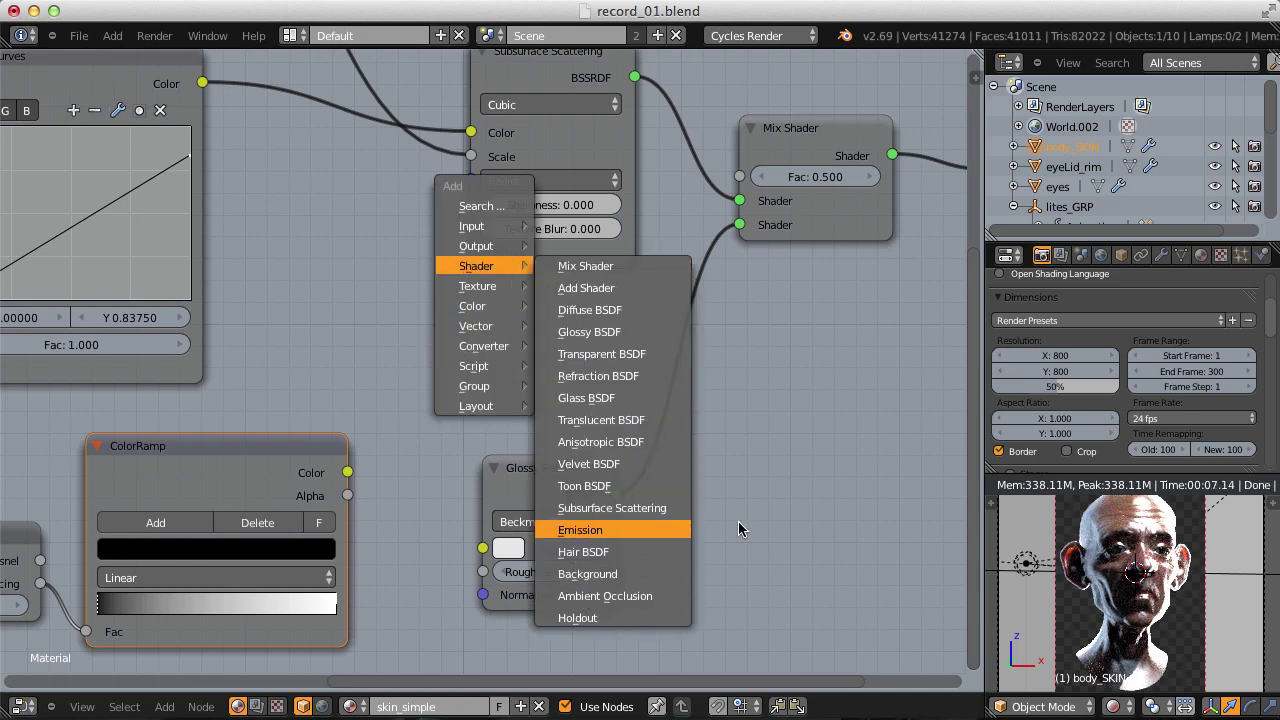
left_click(594, 533)
left_click(737, 480)
scroll(737, 480, "down", 2)
middle_click_drag(737, 480, 465, 430)
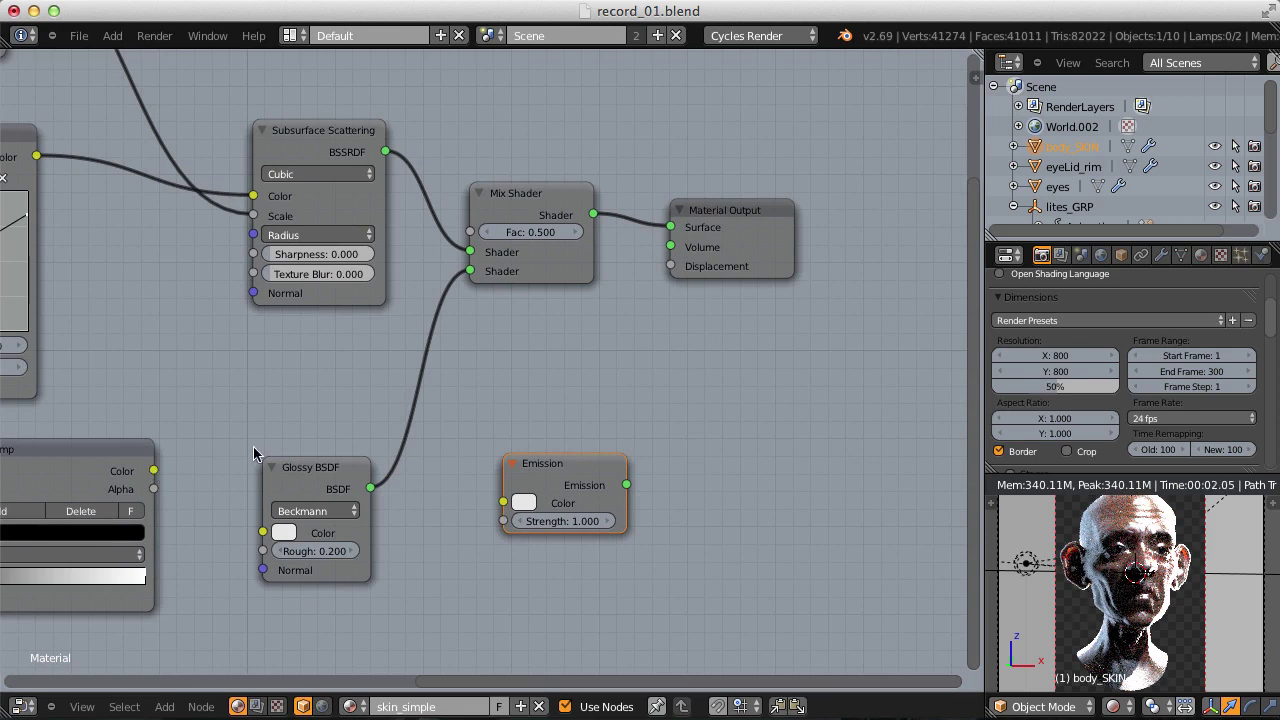
left_click_drag(153, 470, 503, 502)
middle_click_drag(600, 421, 510, 481)
left_click_drag(536, 543, 580, 286)
middle_click_drag(391, 388, 840, 260)
Set the ColorRamp interpolation to B-Spline and slide the black stop right to darken it.
scroll(343, 517, "up", 1)
left_click(314, 527)
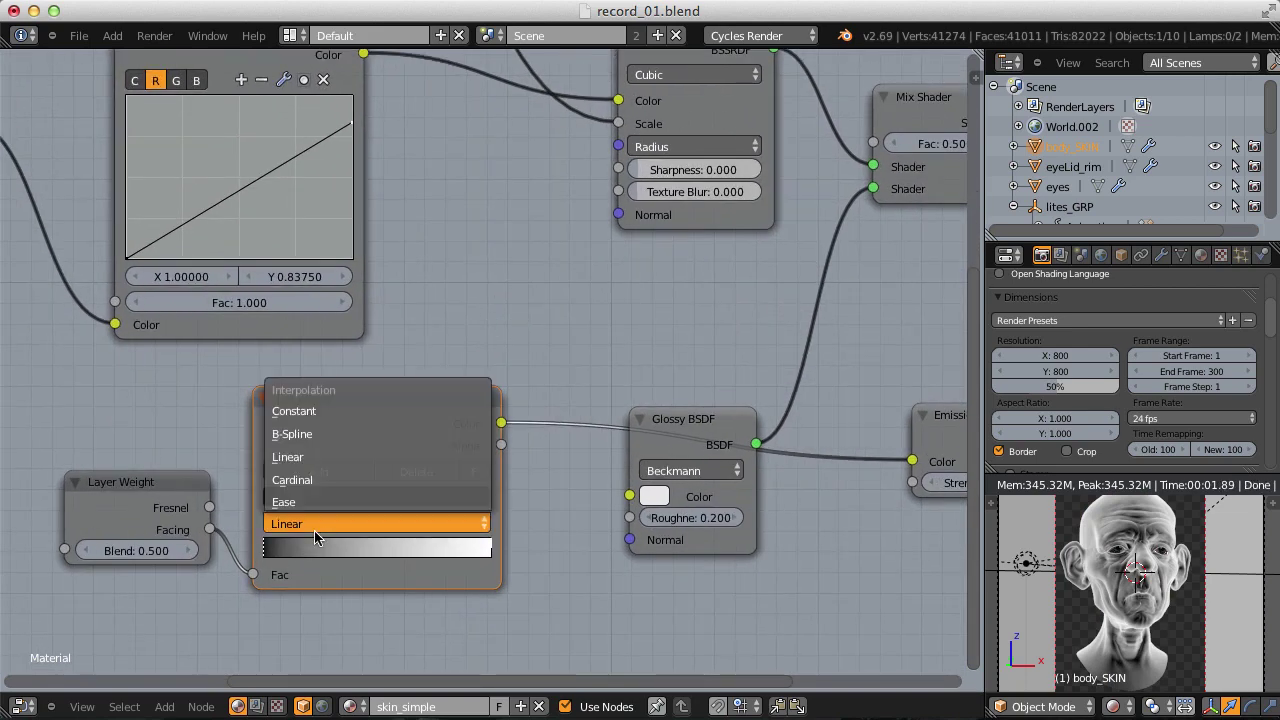
left_click(320, 435)
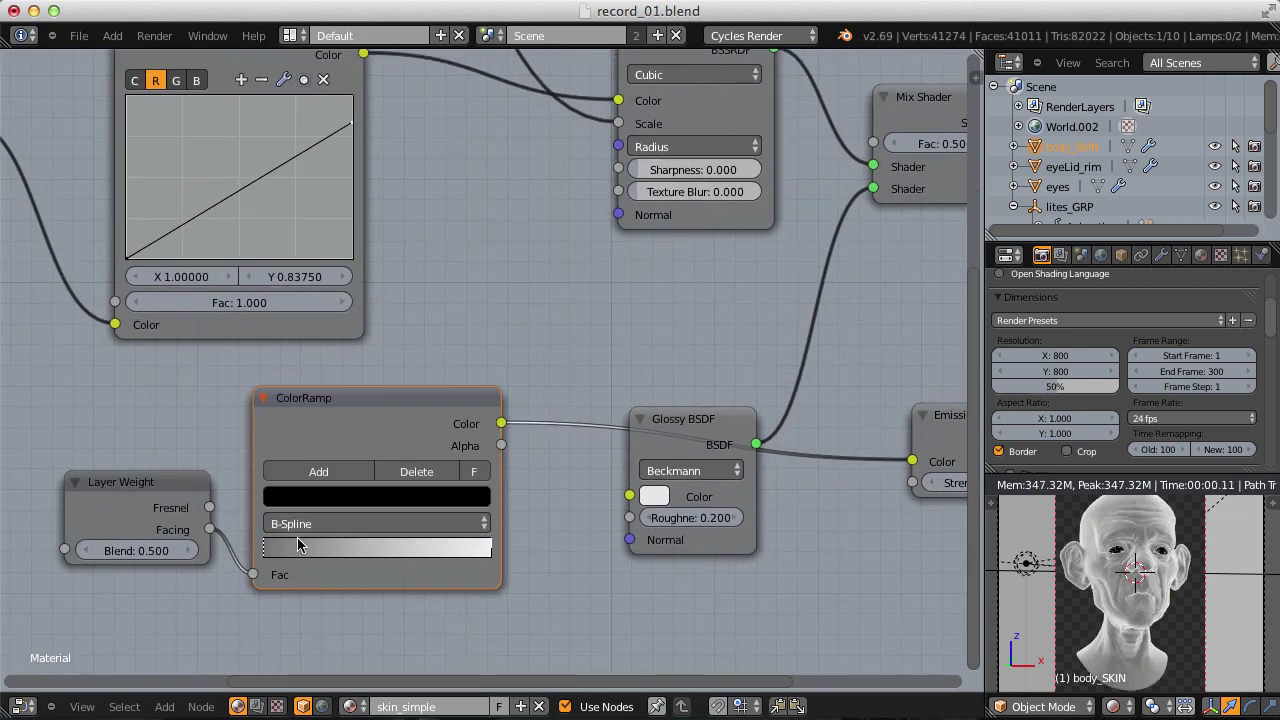
left_click_drag(268, 561, 475, 566)
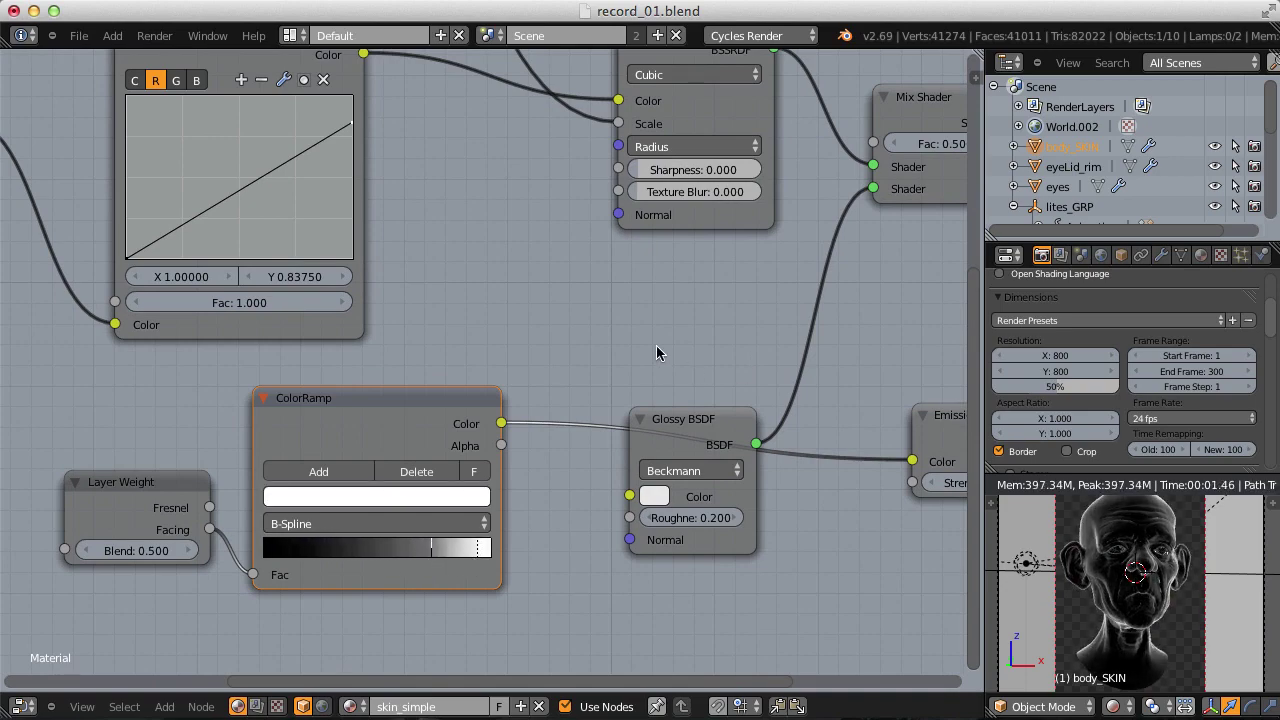
Connect the ColorRamp Color to the Mix Shader Fac and detach the Emission from the output.
scroll(669, 317, "down", 2)
middle_click_drag(571, 320, 337, 442)
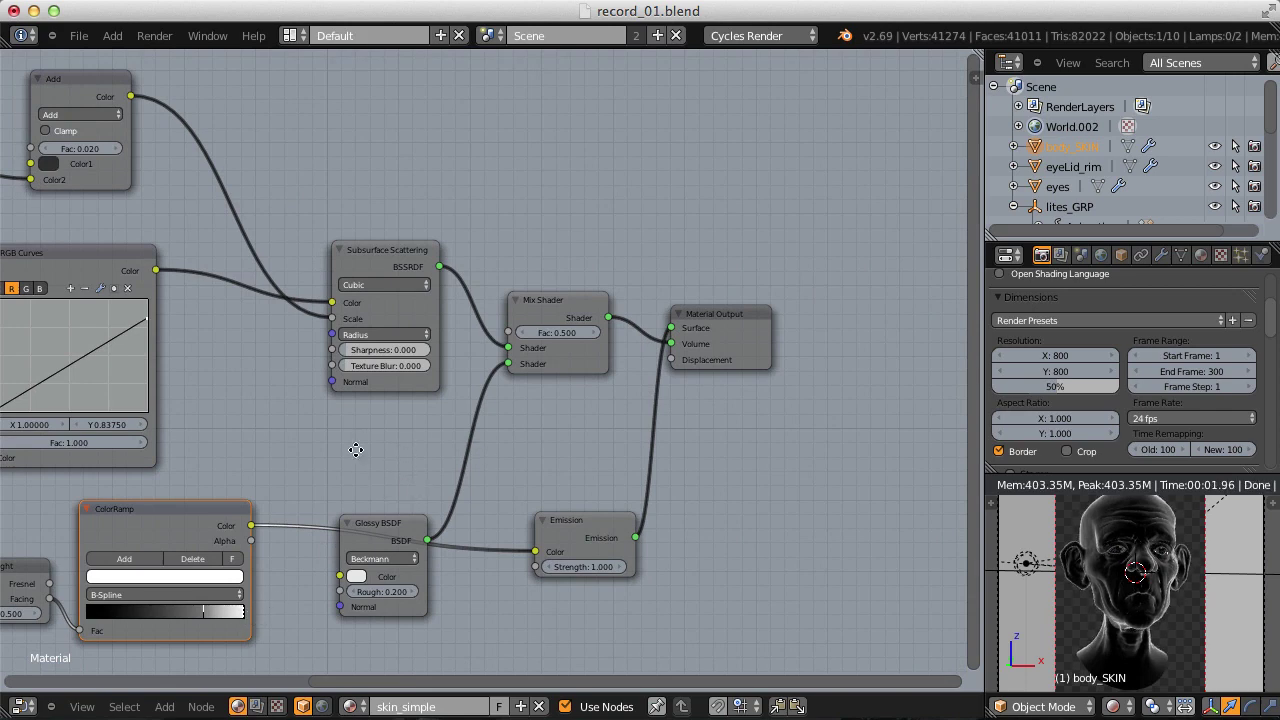
middle_click_drag(357, 457, 513, 482)
left_click_drag(434, 542, 689, 349)
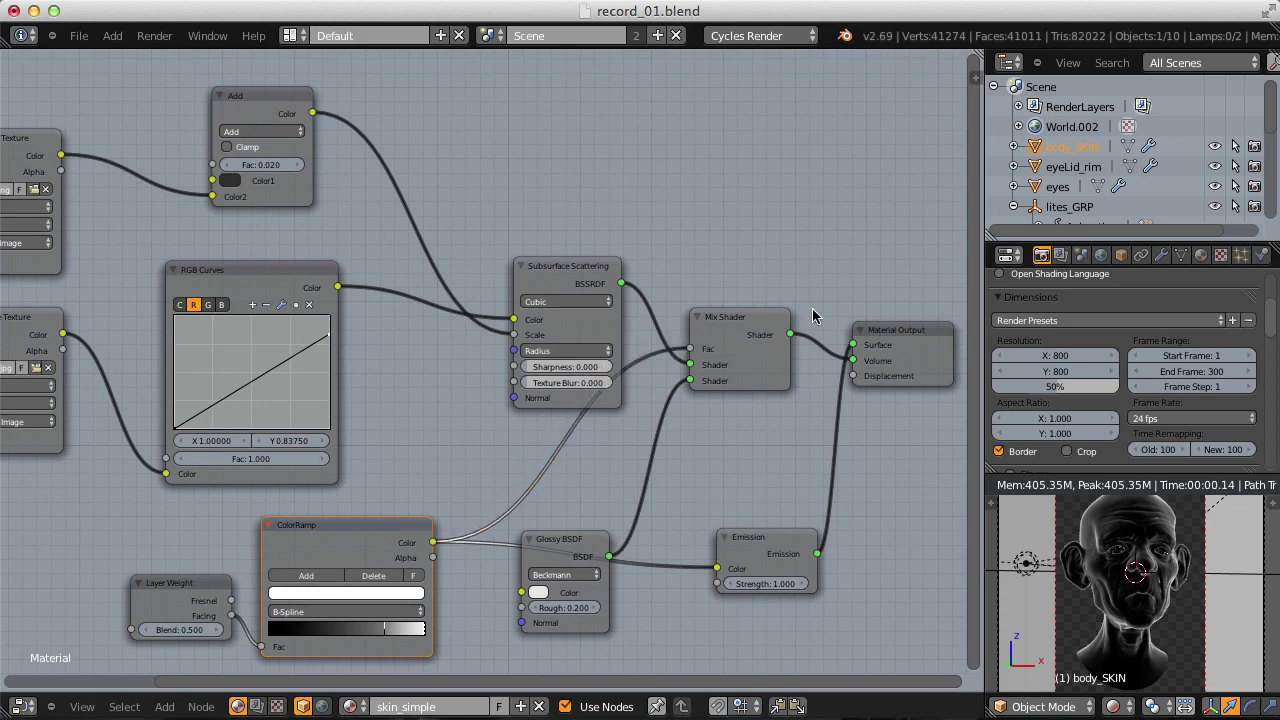
middle_click_drag(844, 354, 740, 388)
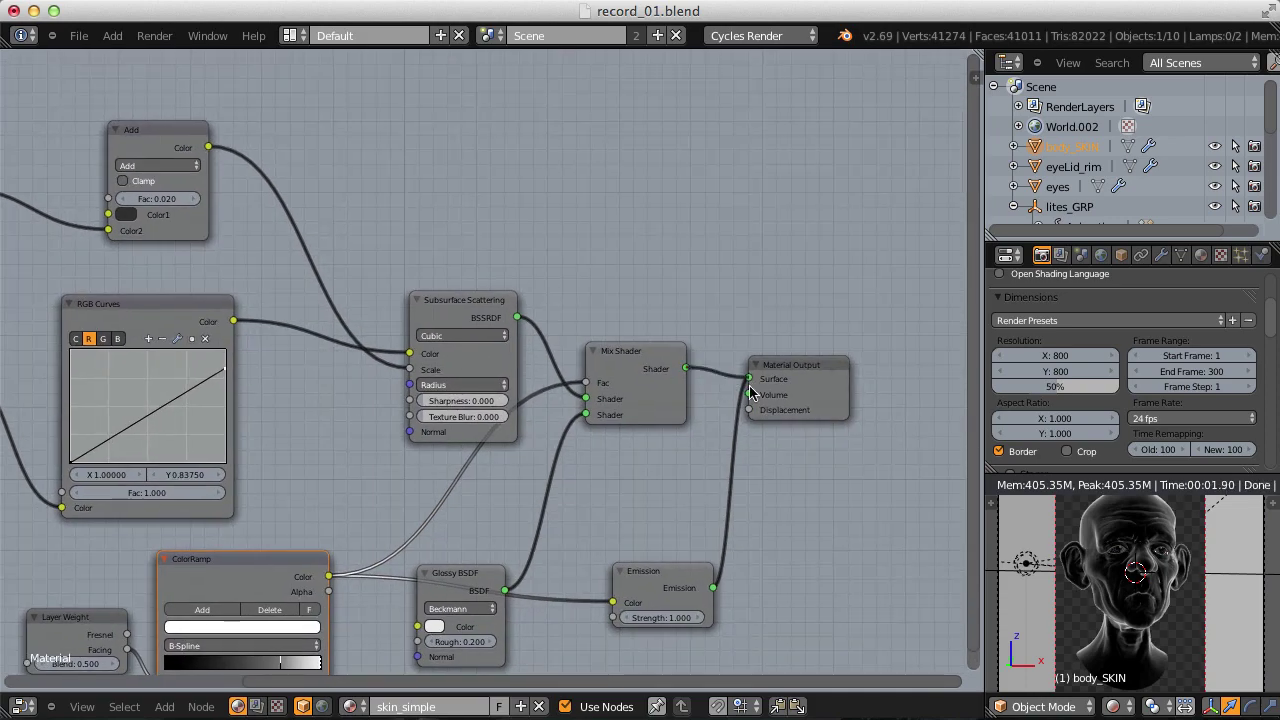
left_click_drag(748, 394, 716, 484)
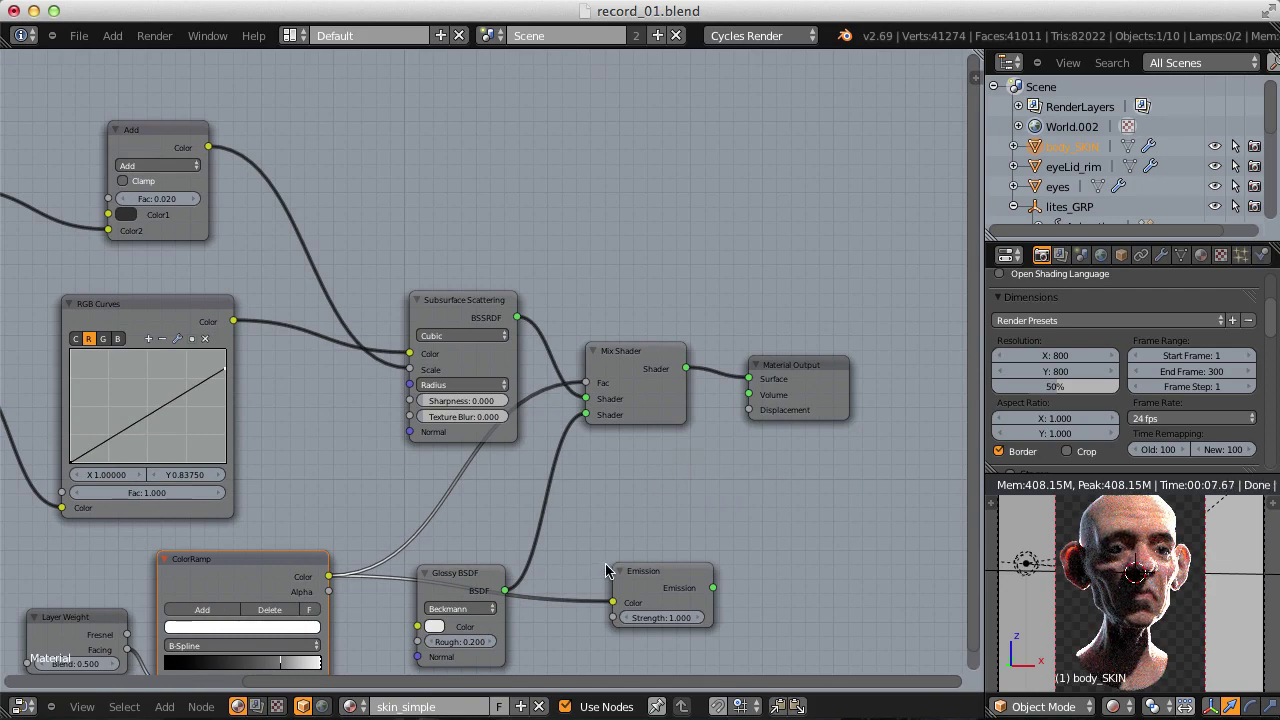
middle_click_drag(597, 546, 716, 458)
left_click_drag(740, 490, 805, 575)
Delete the Emission node and rearrange the Glossy BSDF, Mix Shader and Material Output nodes.
key("x")
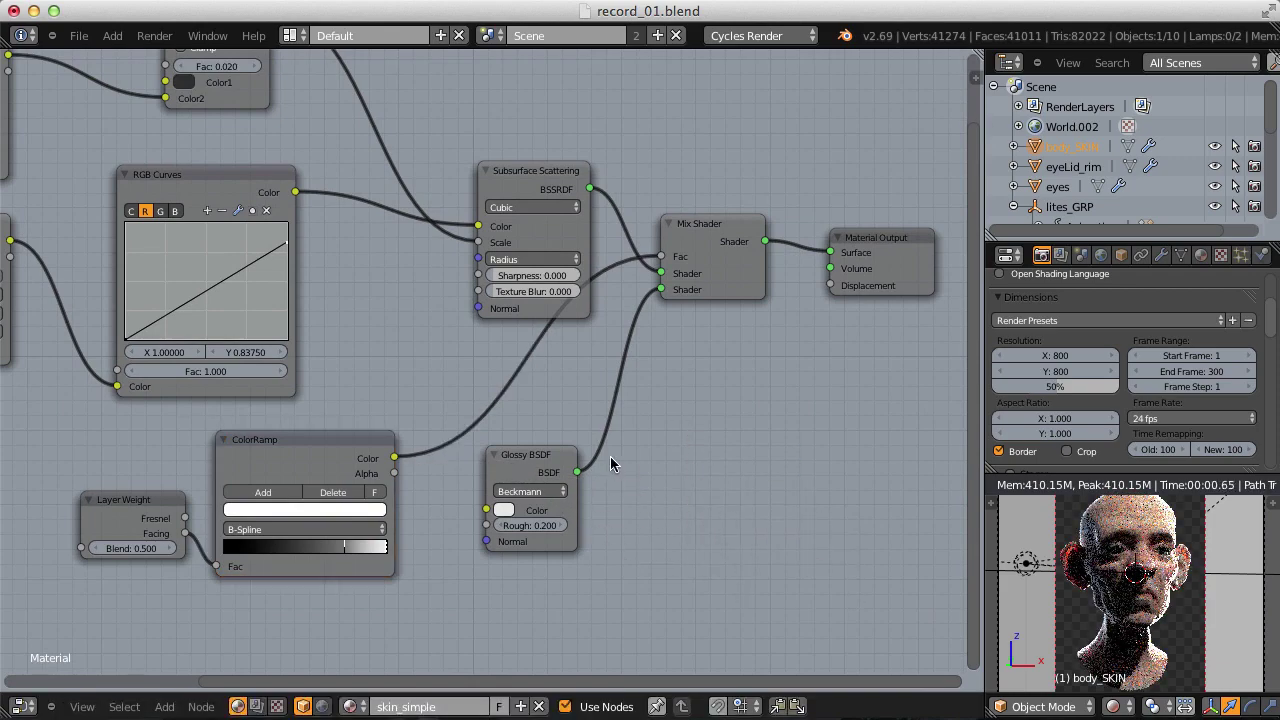
left_click_drag(540, 451, 656, 413)
middle_click_drag(646, 400, 558, 394)
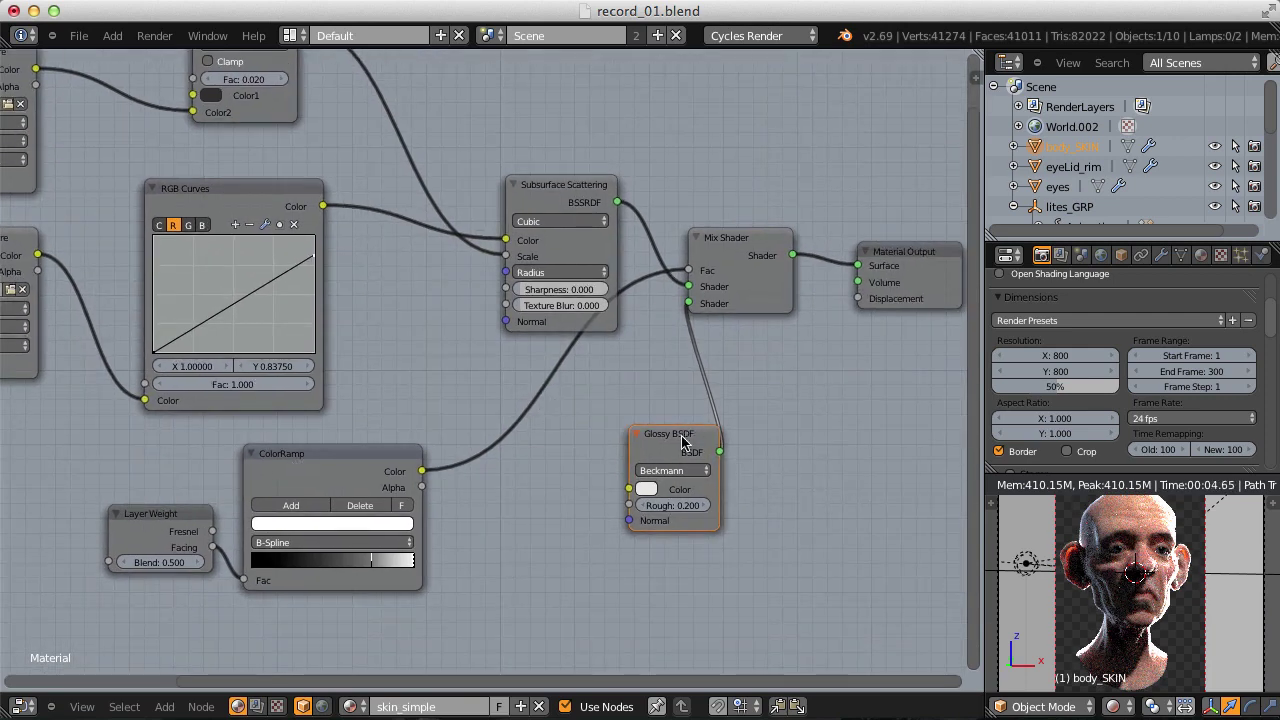
left_click_drag(680, 441, 661, 433)
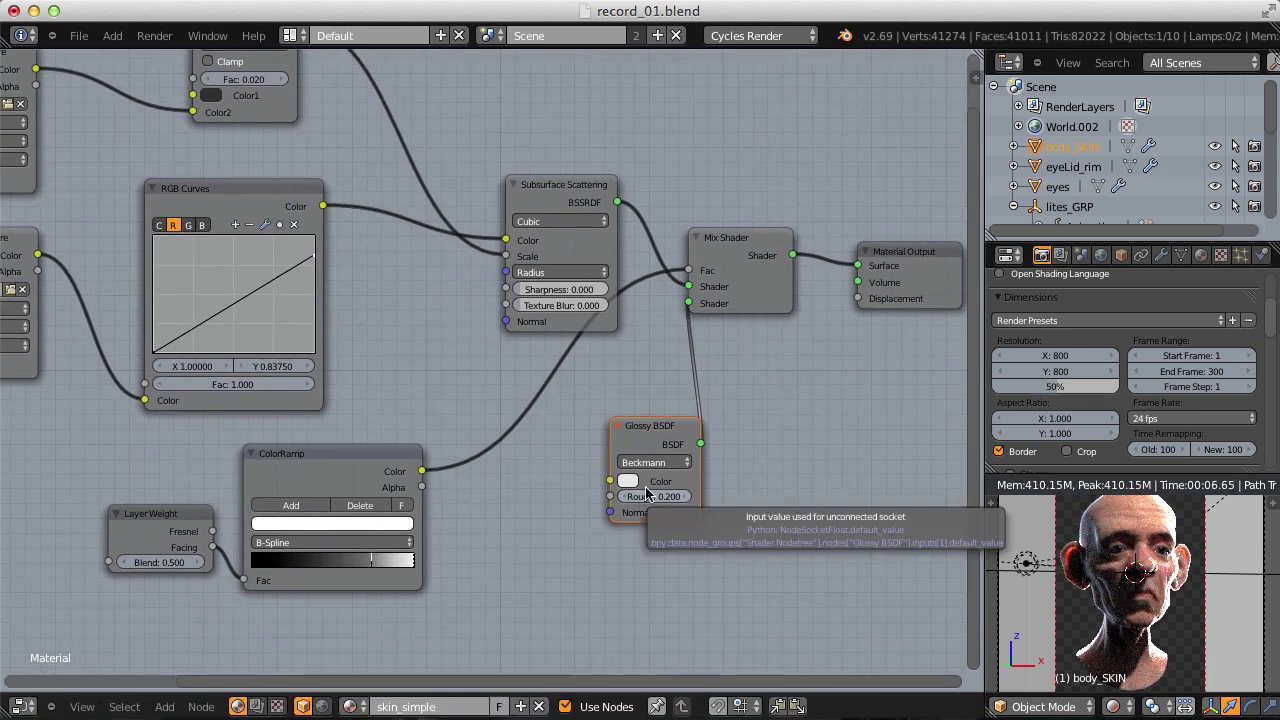
left_click_drag(775, 248, 817, 250)
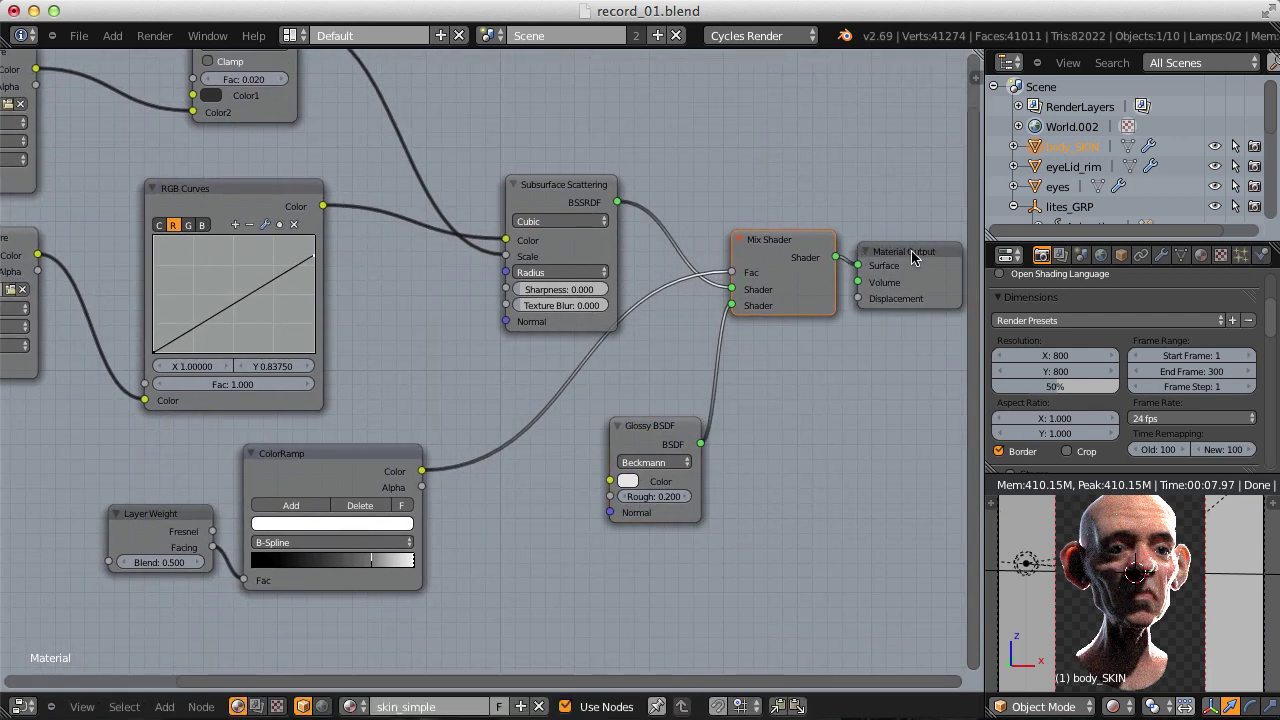
left_click_drag(926, 256, 951, 250)
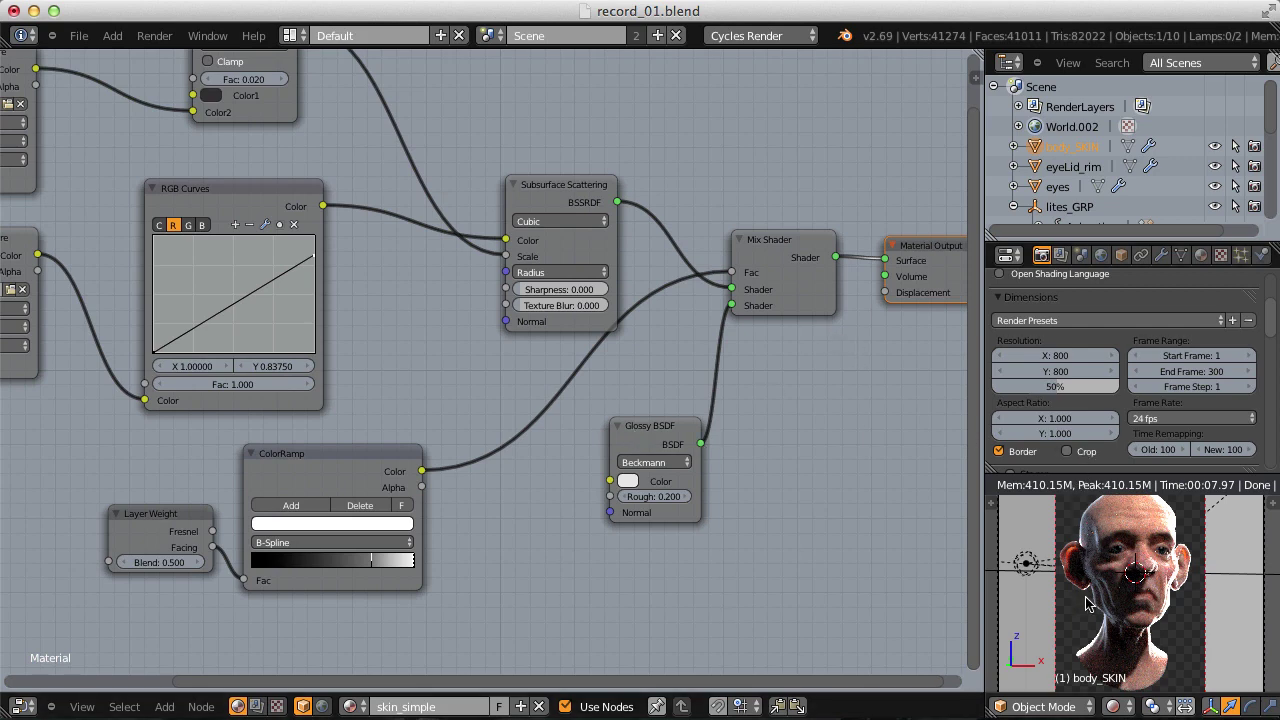
scroll(565, 445, "up", 3)
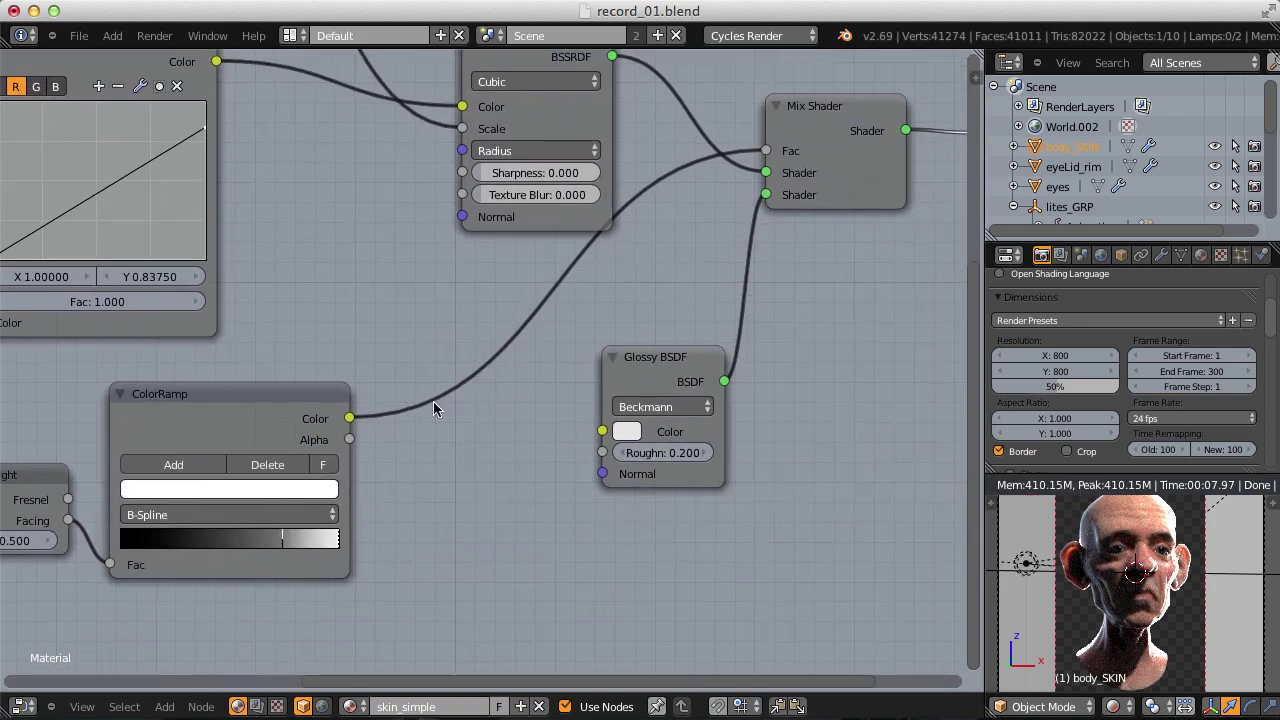
Add a MixRGB node with Color1 value 0.3 and Color2 value 0.01.
key("shift+a")
mouse_move(455, 406)
mouse_move(420, 444)
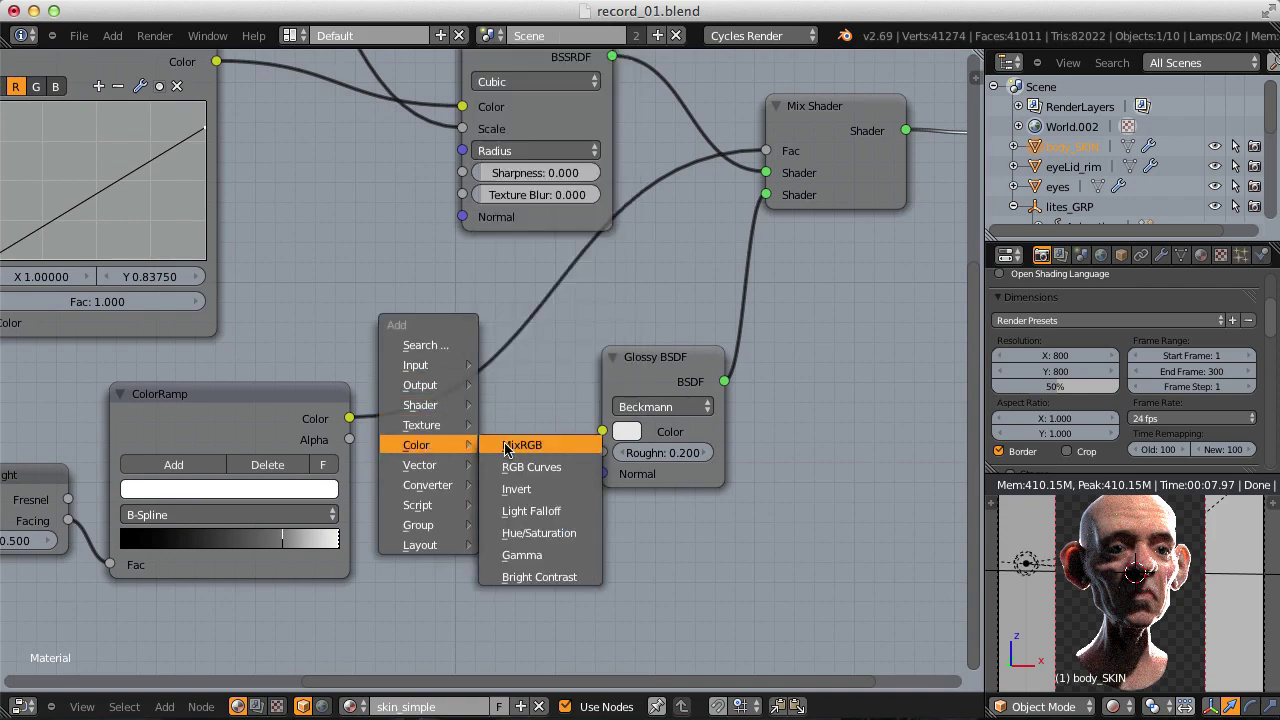
left_click(510, 446)
left_click(421, 440)
scroll(460, 470, "up", 2)
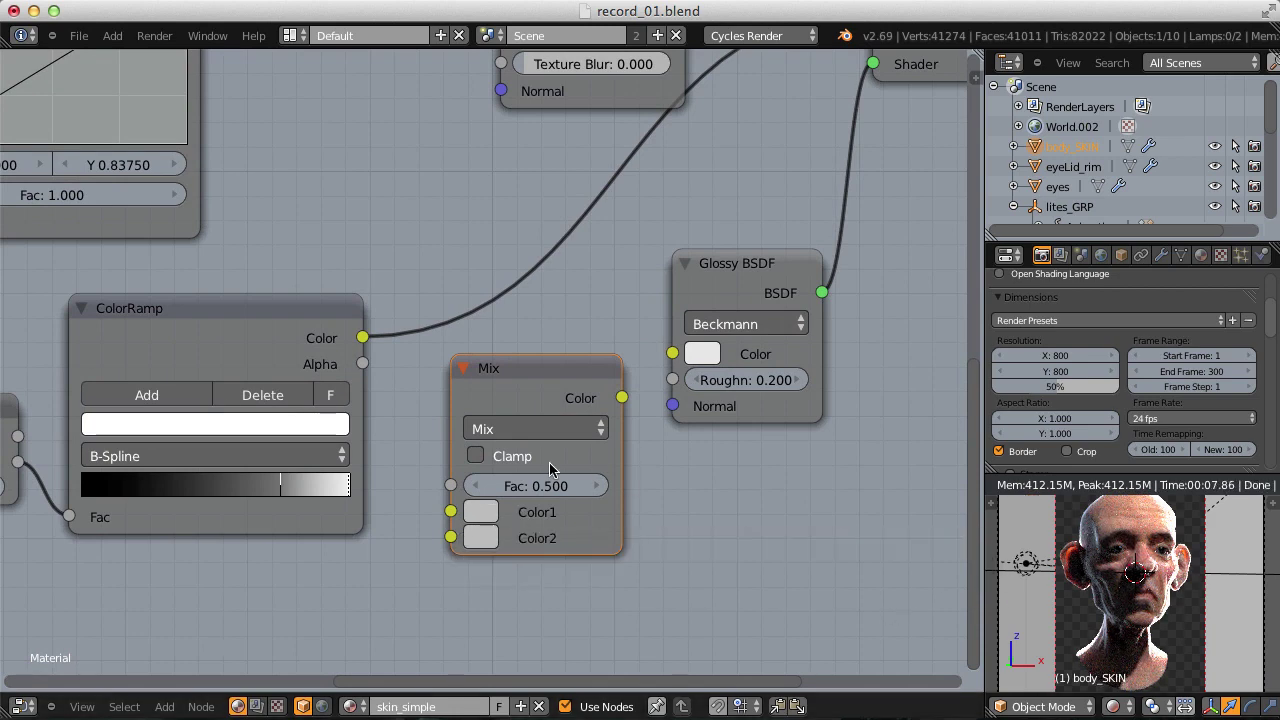
left_click(488, 514)
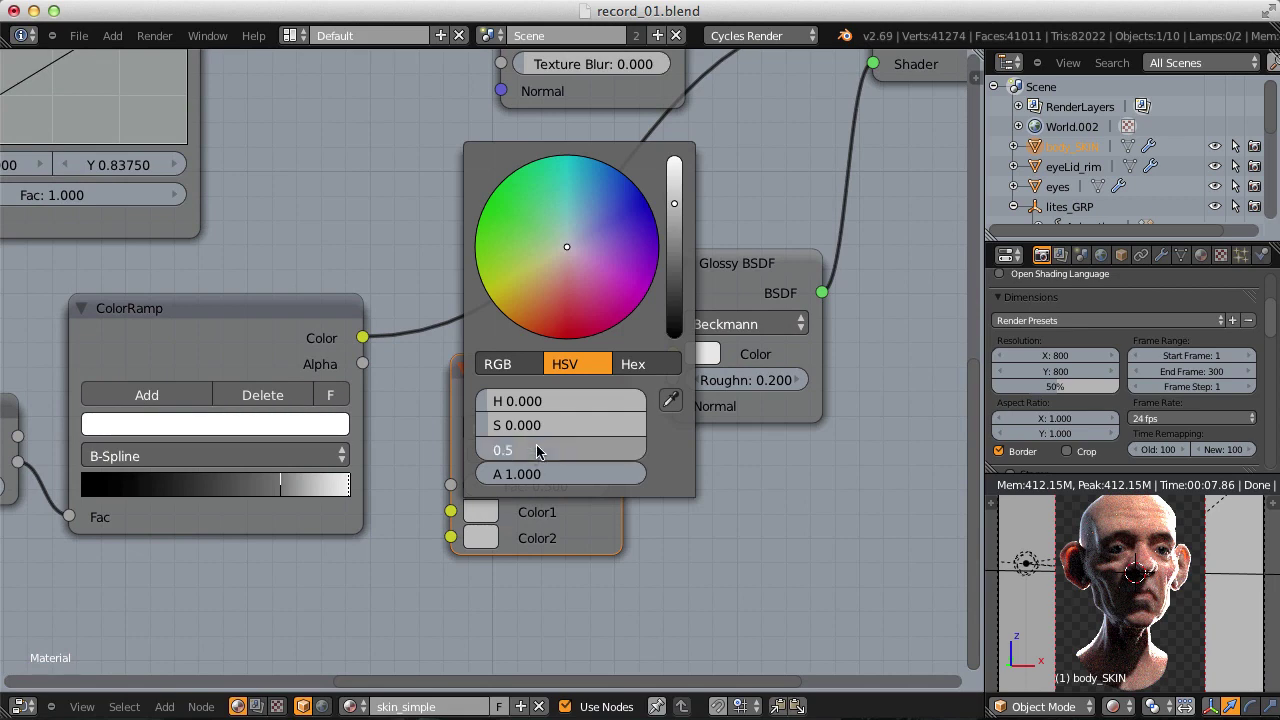
left_click_drag(536, 450, 490, 450)
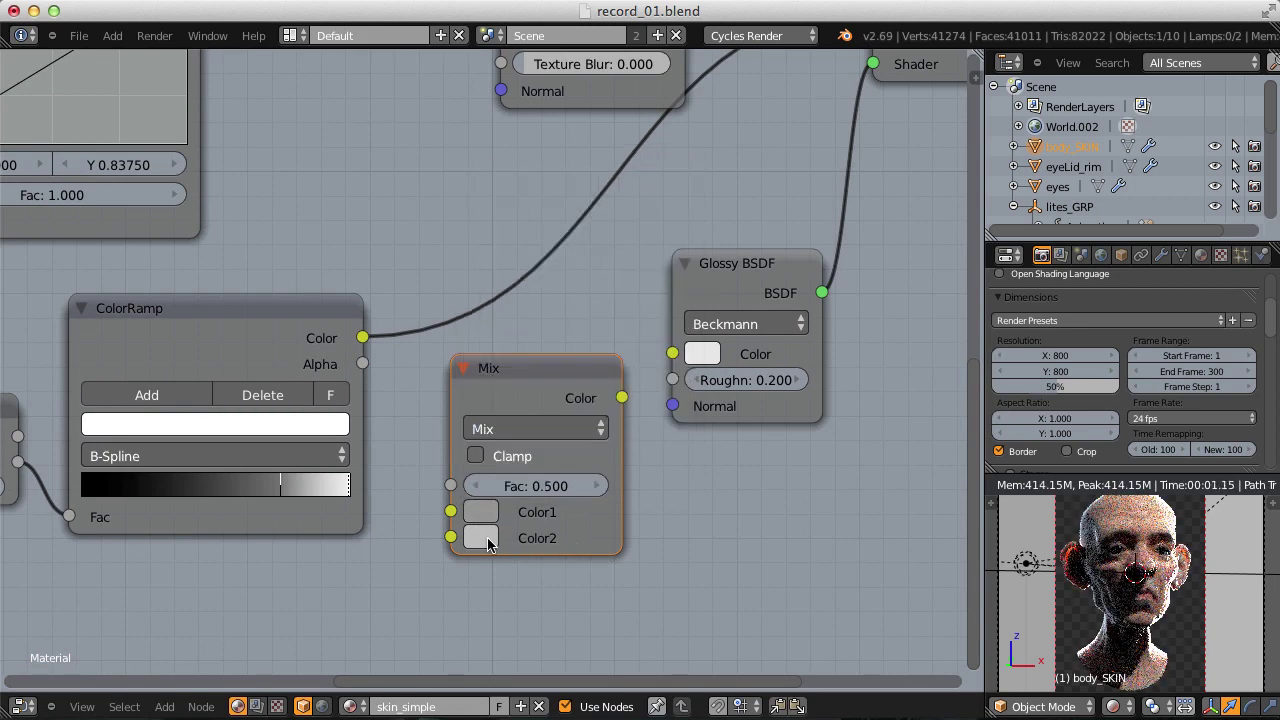
left_click(482, 537)
left_click(546, 476)
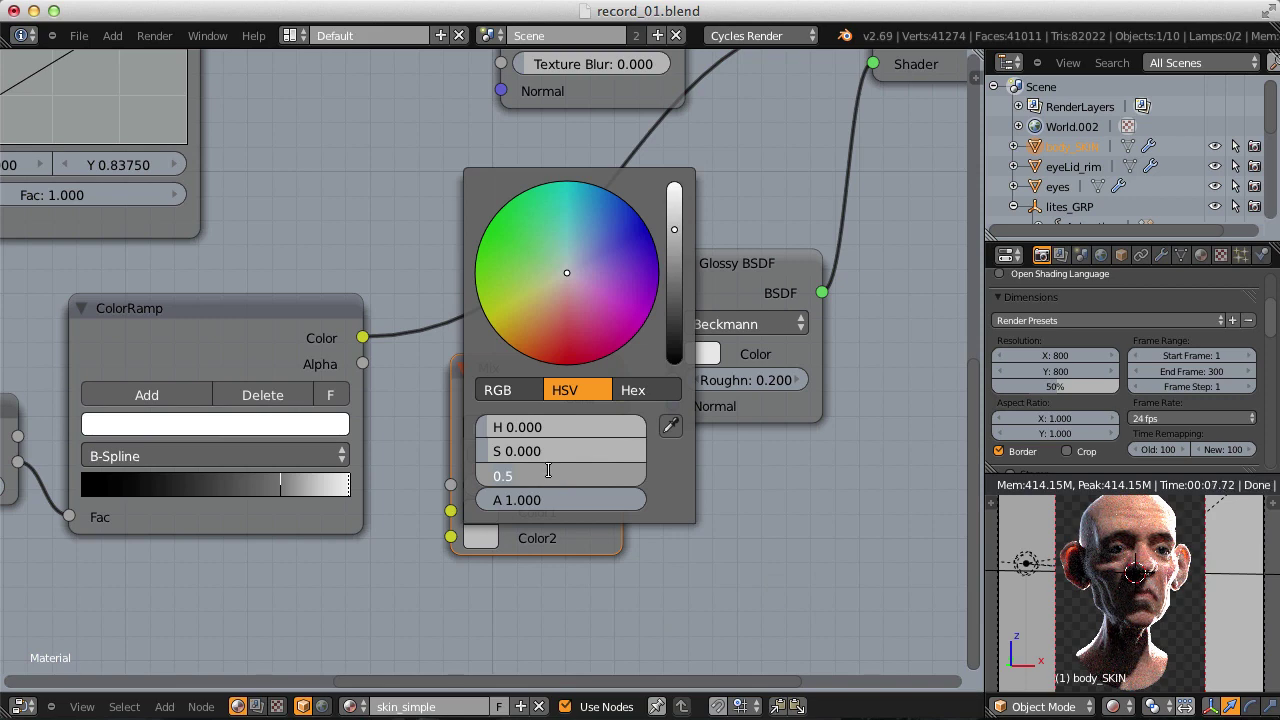
type(".01")
key("Return")
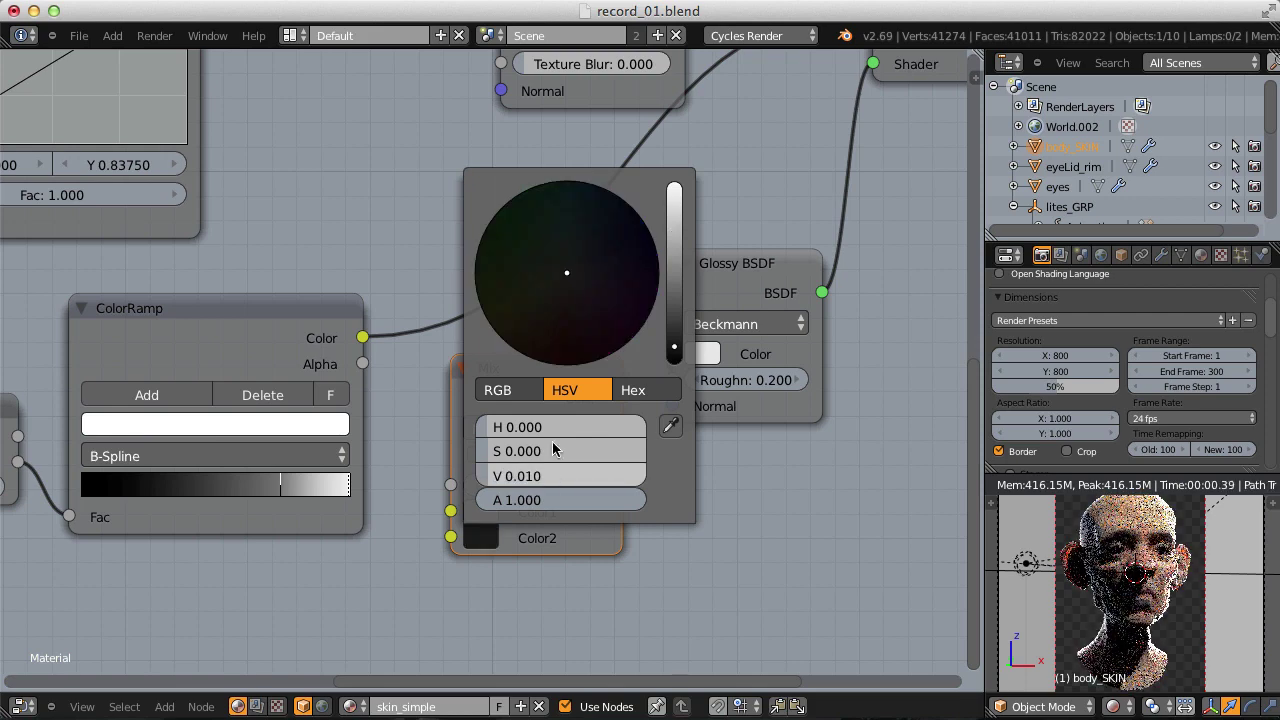
Feed the ColorRamp into the Mix Fac, try the Mix colour on Glossy Roughness, then unlink it.
middle_click_drag(735, 463, 725, 484)
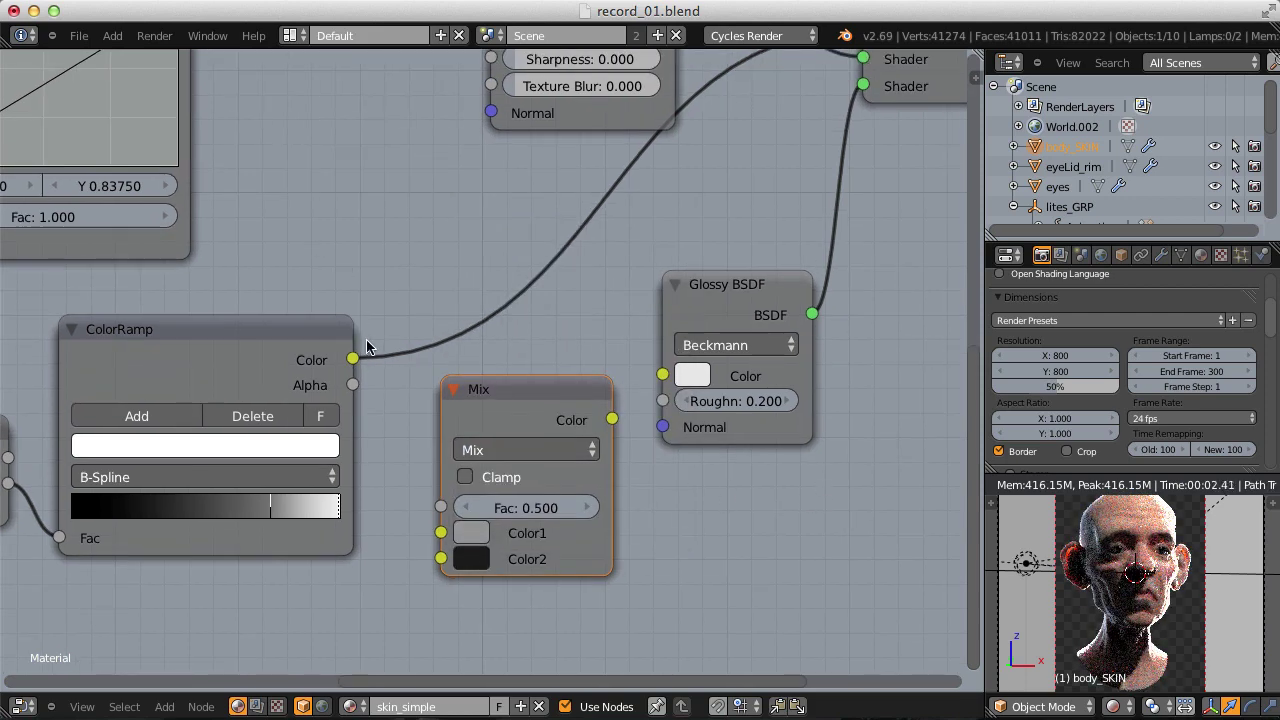
left_click_drag(353, 359, 441, 507)
left_click_drag(612, 419, 662, 402)
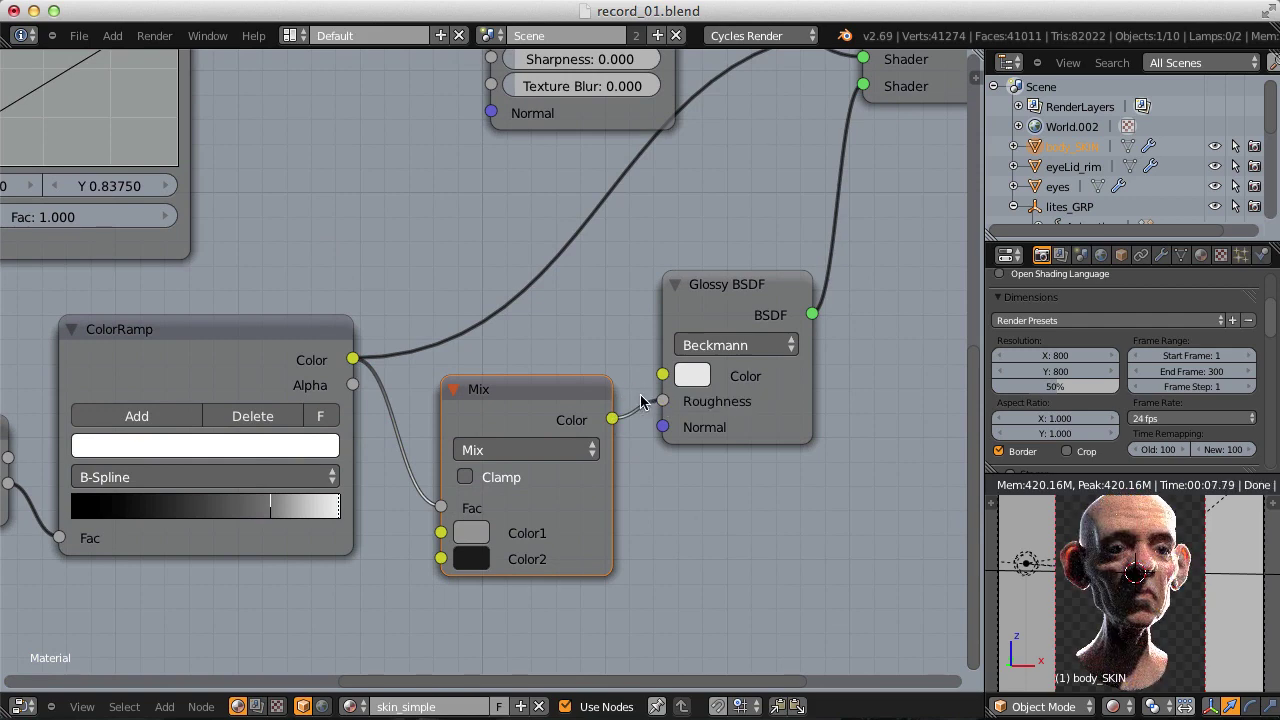
scroll(660, 405, "down", 2)
left_click_drag(686, 455, 662, 468)
Render the head image and zoom in and out to inspect the result.
left_click(155, 35)
left_click(172, 55)
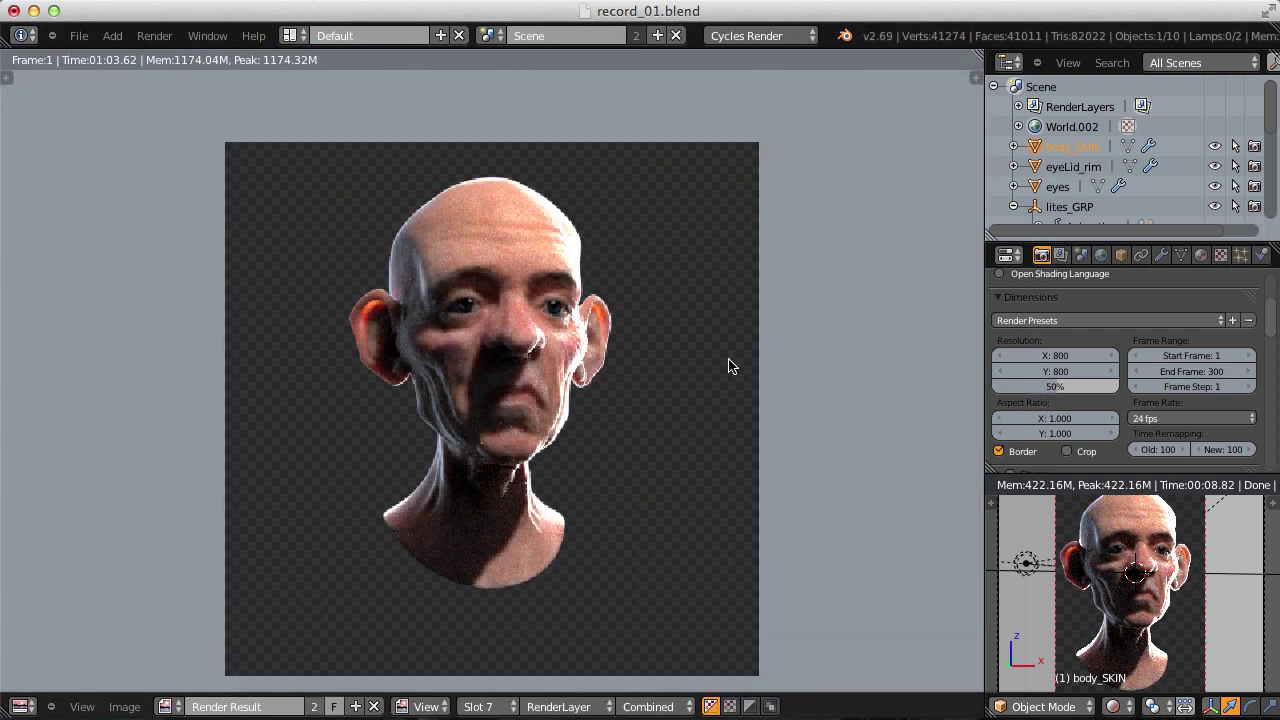
scroll(651, 477, "up", 3)
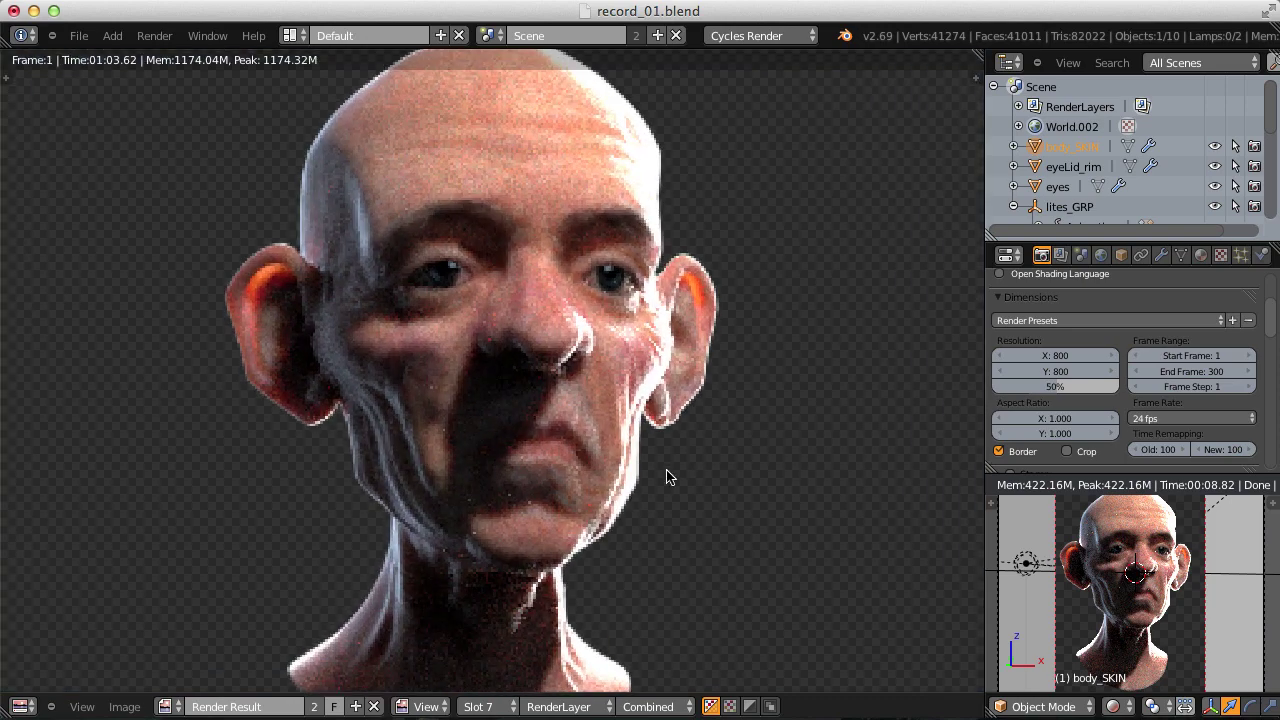
scroll(654, 405, "down", 3)
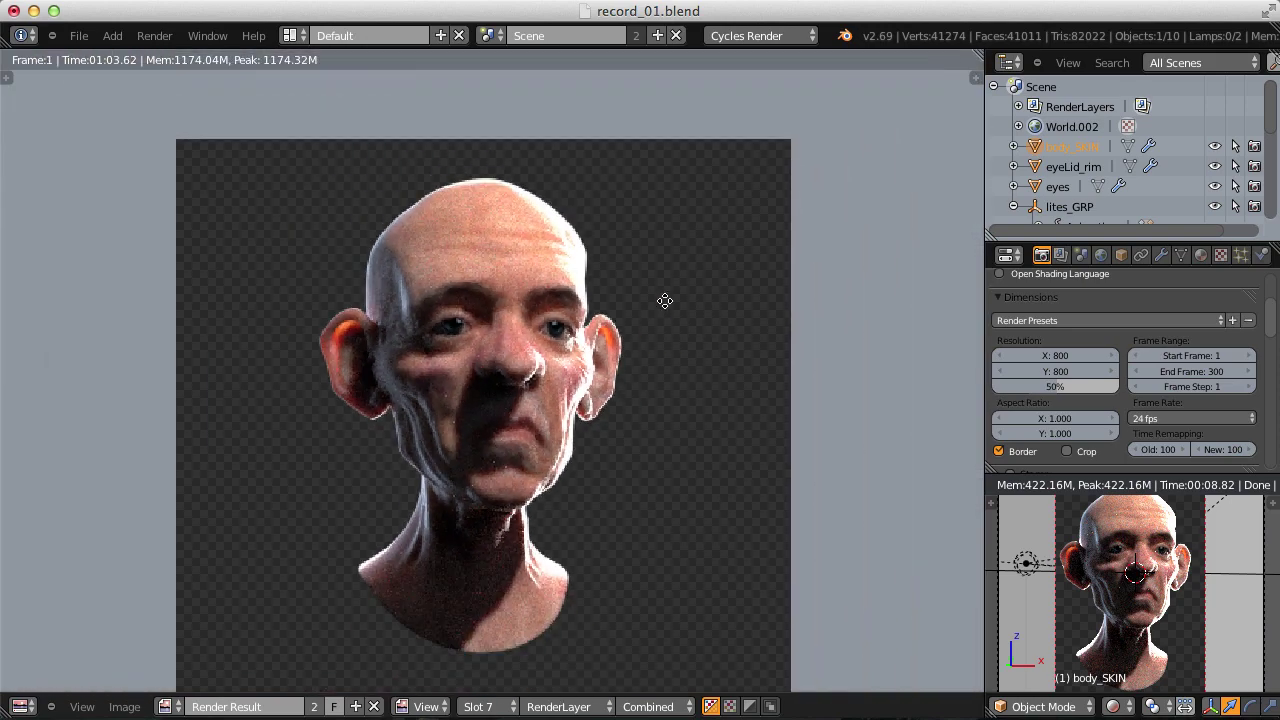
scroll(668, 330, "up", 1)
Return to the node tree and move the Glossy BSDF and Mix nodes aside.
key("shift+F3")
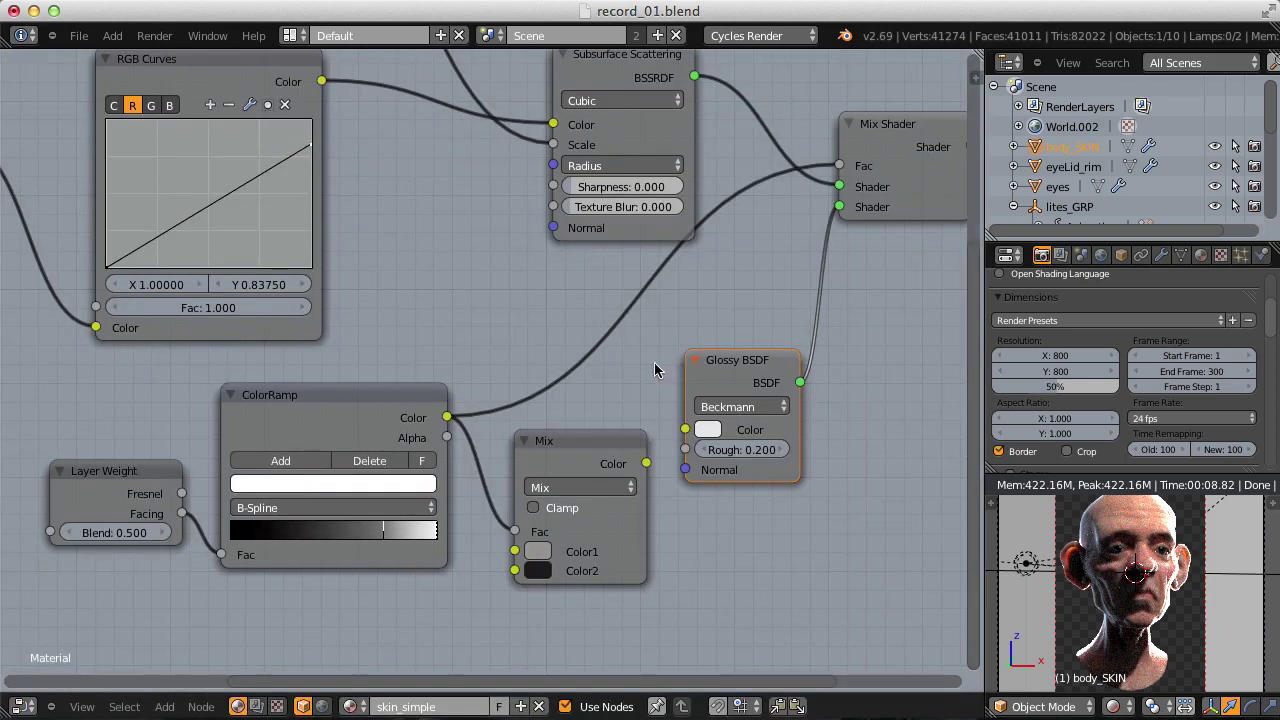
scroll(656, 370, "down", 2)
left_click_drag(680, 361, 805, 389)
left_click_drag(583, 432, 620, 470)
Duplicate the Mix node onto the ColorRamp–Mix Shader link and route the ColorRamp into its Fac.
key("shift+d")
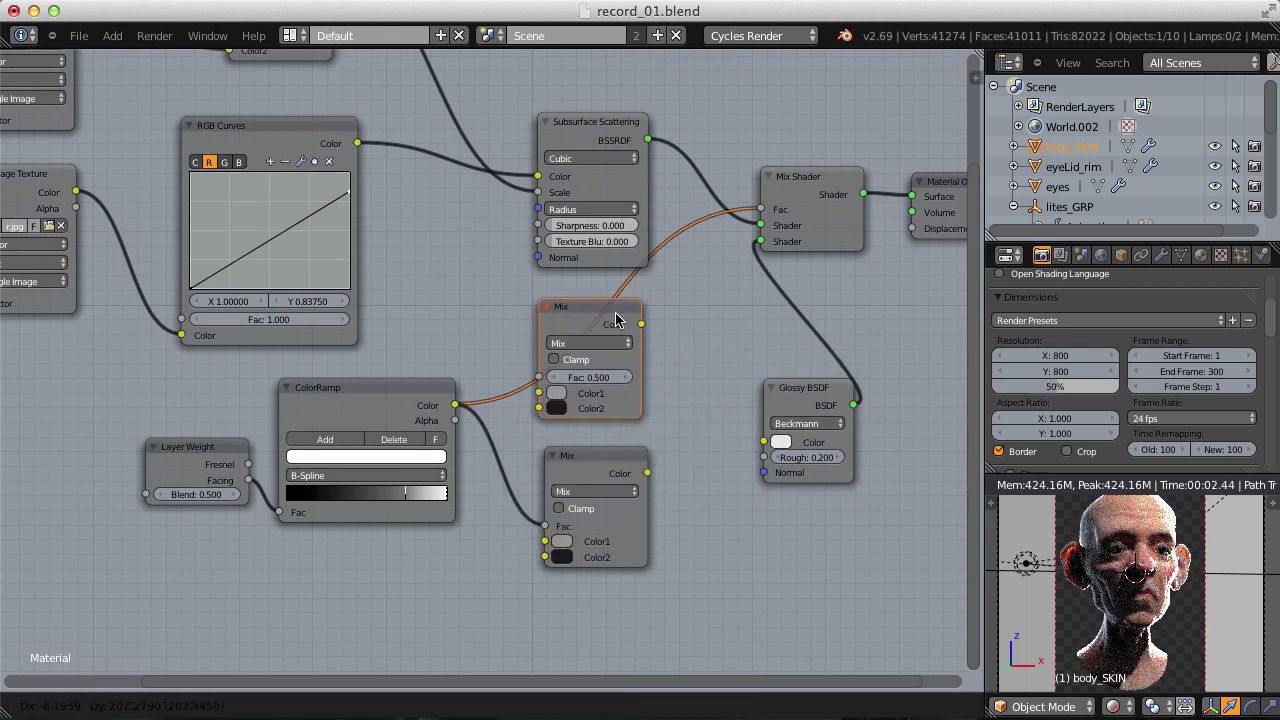
left_click(616, 319)
scroll(500, 425, "up", 3)
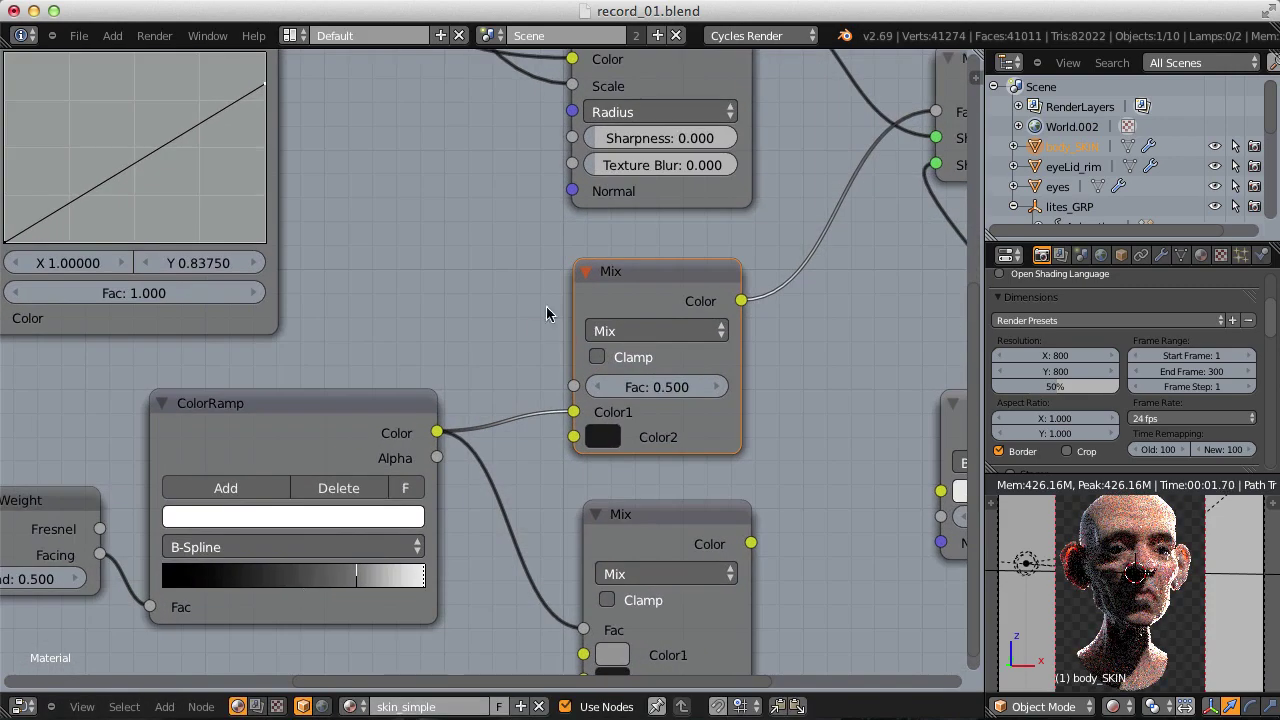
middle_click_drag(546, 313, 405, 357)
scroll(410, 355, "down", 1)
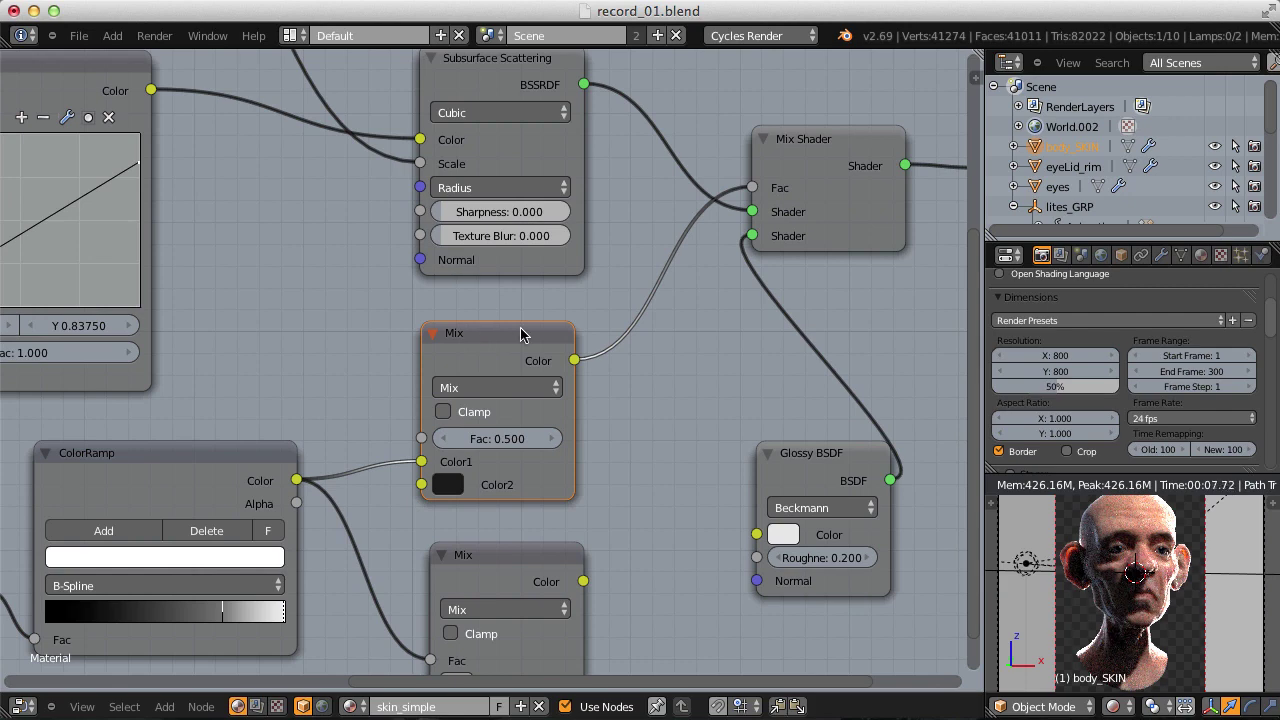
middle_click_drag(620, 428, 617, 454)
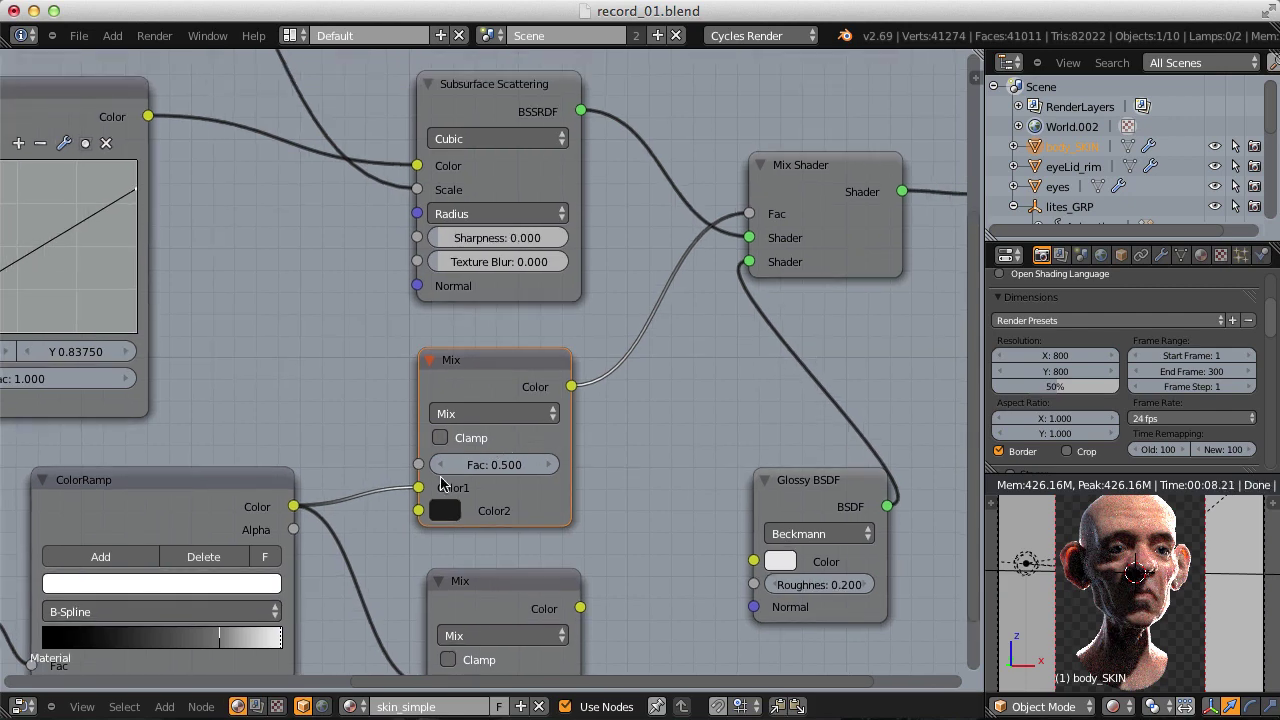
mouse_move(417, 487)
left_mouse_down()
mouse_move(394, 471)
mouse_move(418, 464)
left_mouse_up()
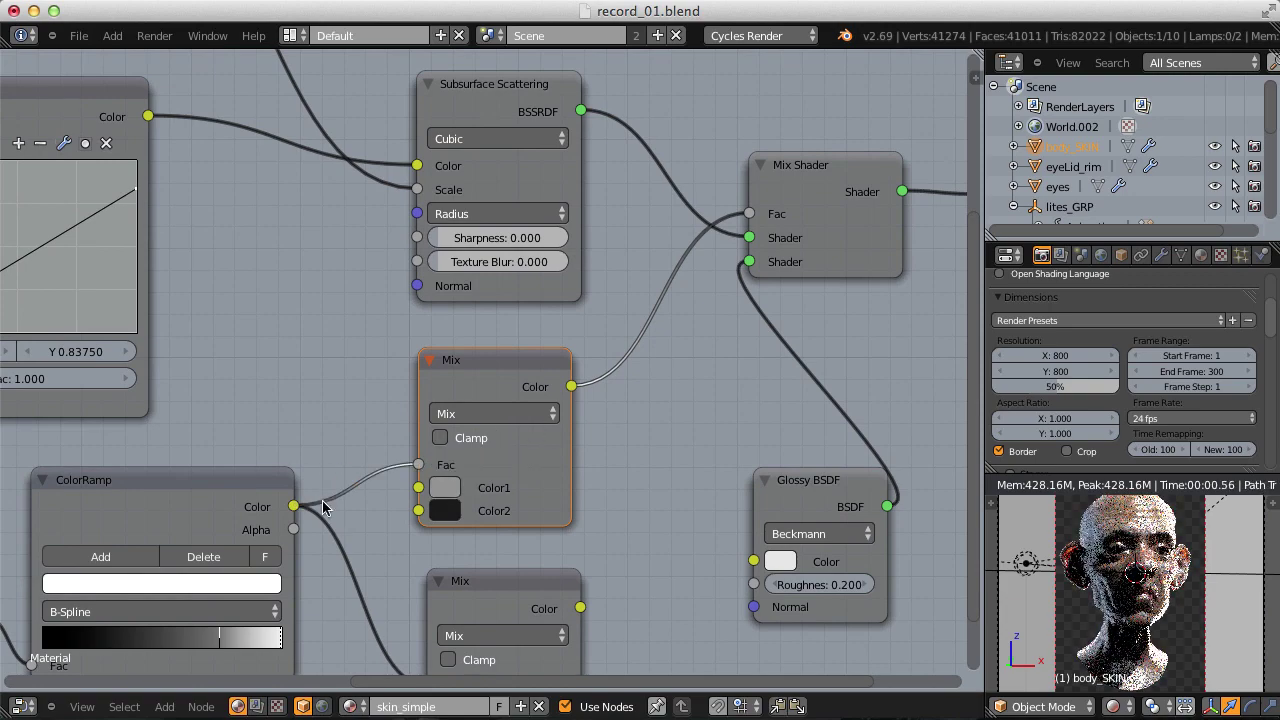
Try brightness values of 0.1 for Color1 and 0.5 for Color2 on the new Mix node.
scroll(414, 382, "up", 2)
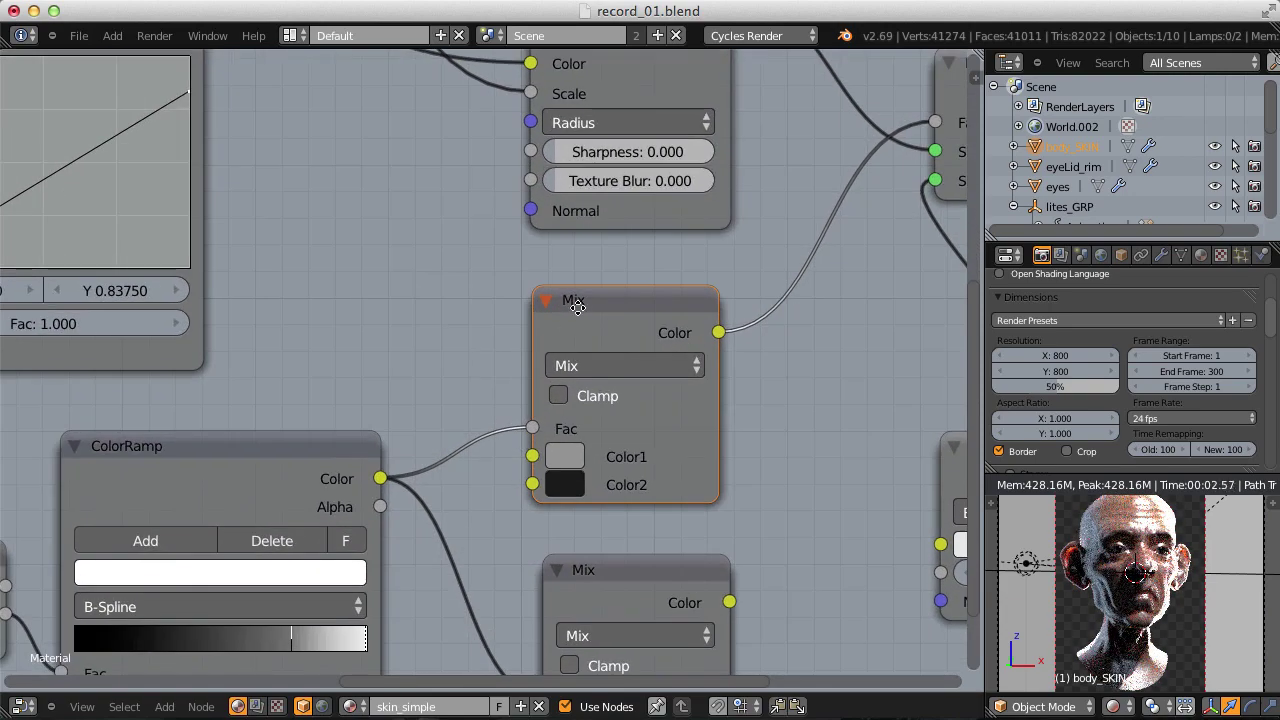
middle_click_drag(618, 317, 584, 318)
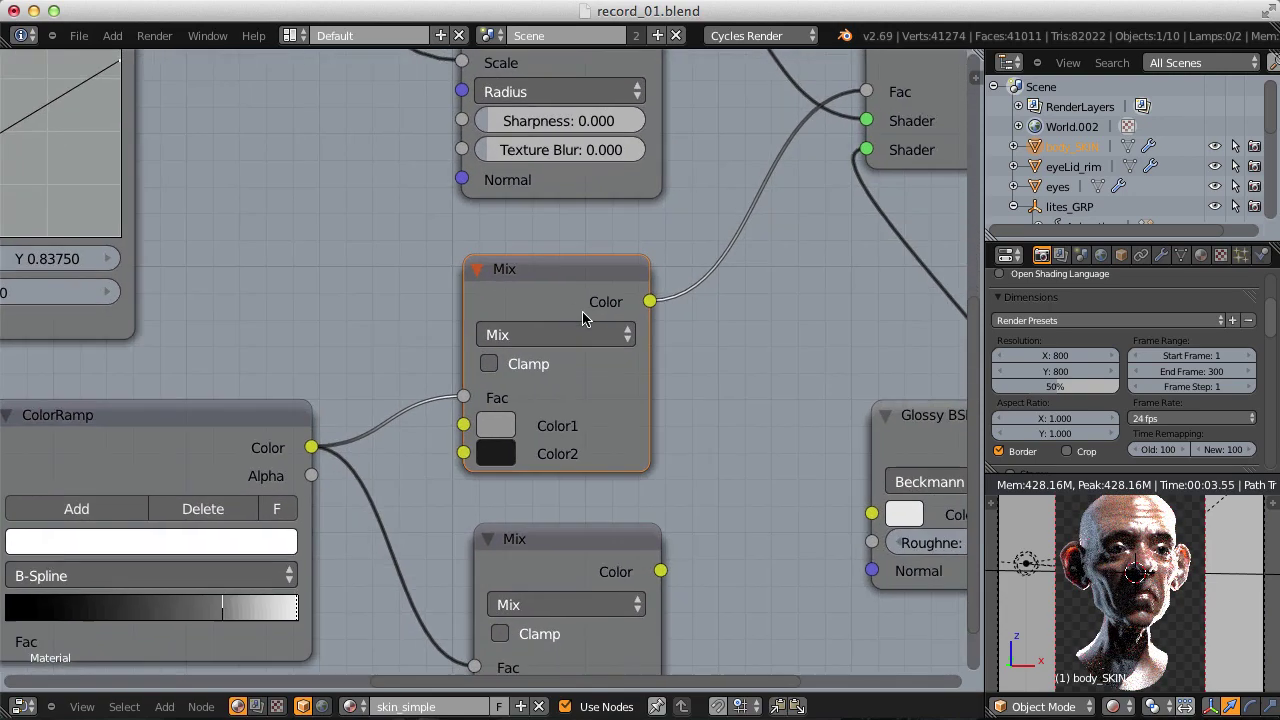
left_click(497, 426)
left_click(591, 361)
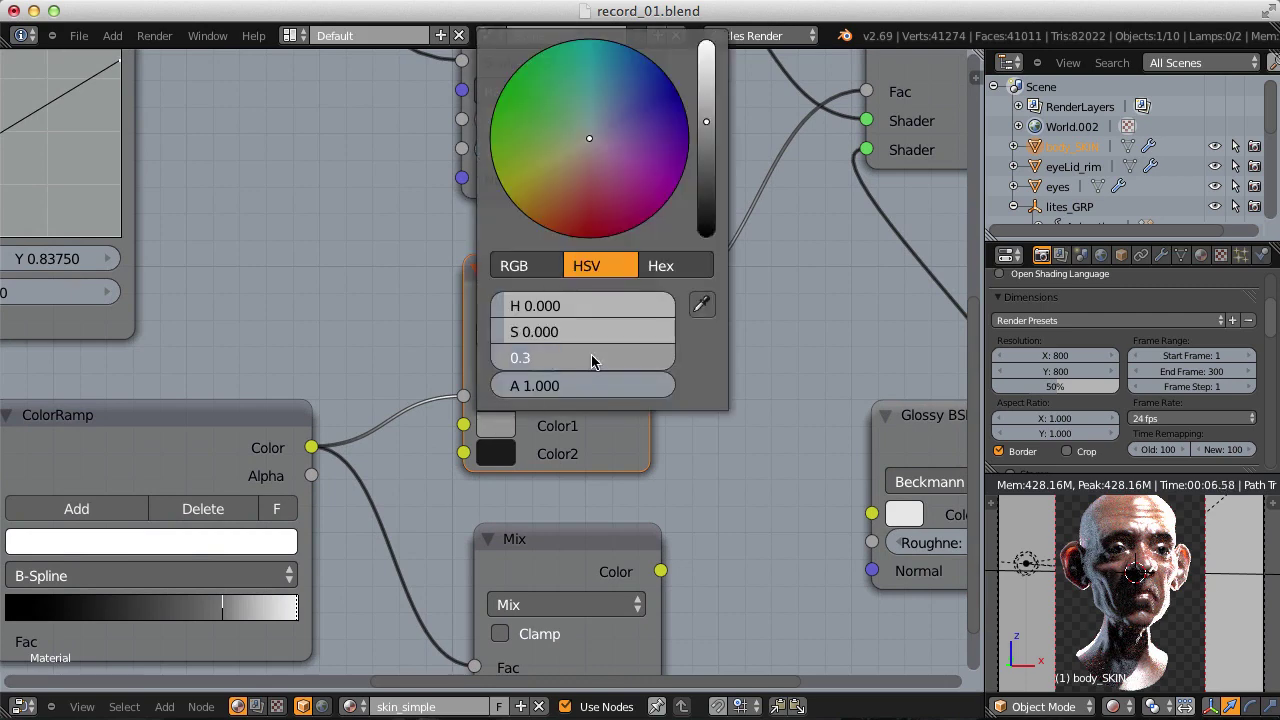
key("Return")
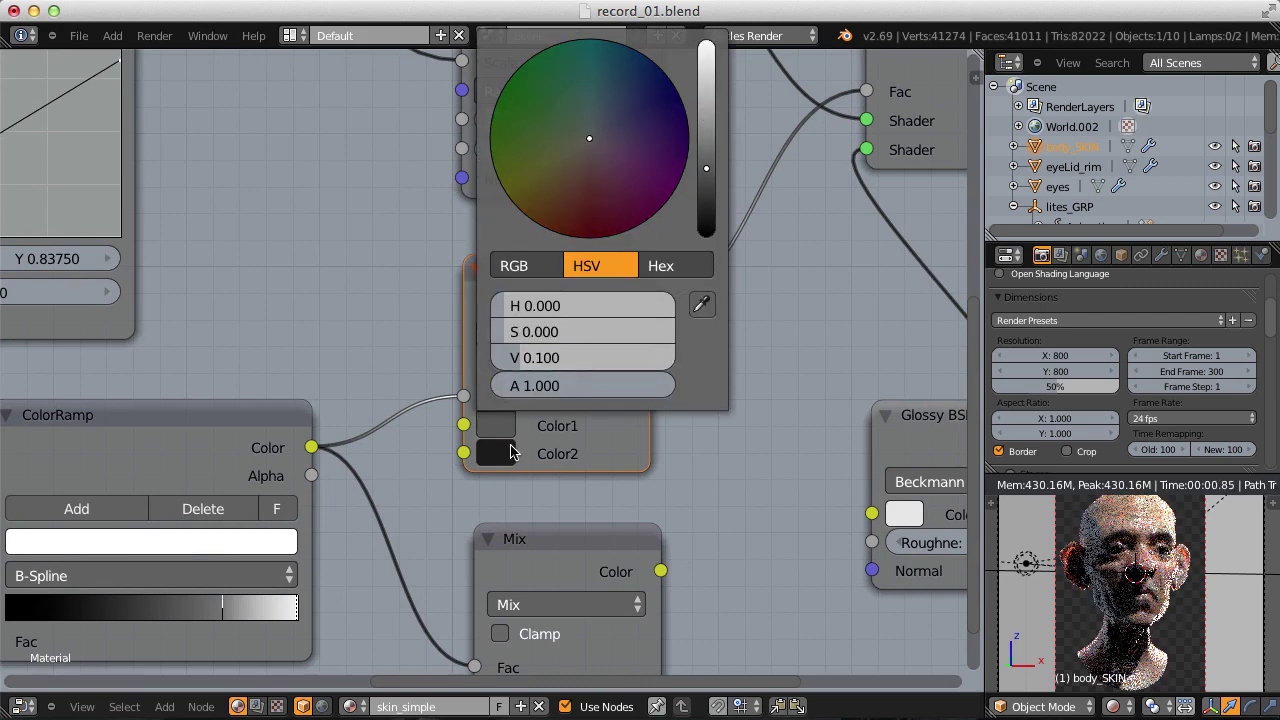
left_click(500, 452)
left_click(572, 387)
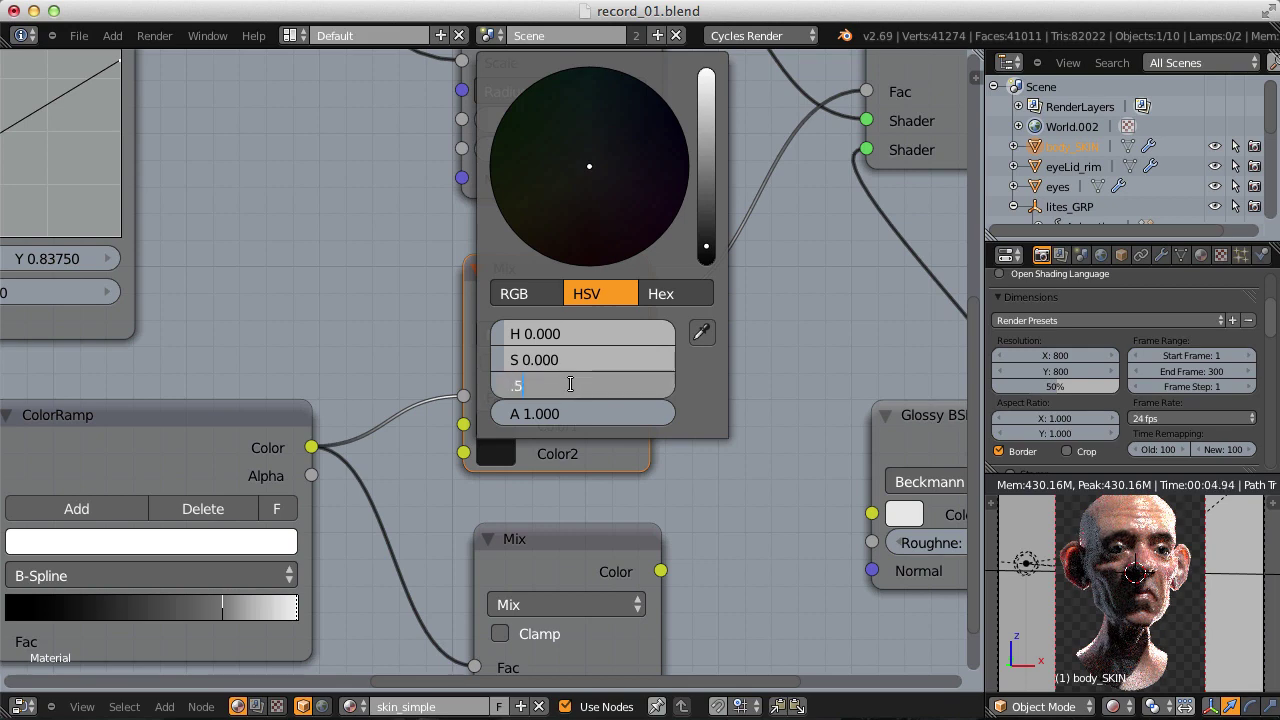
key("Return")
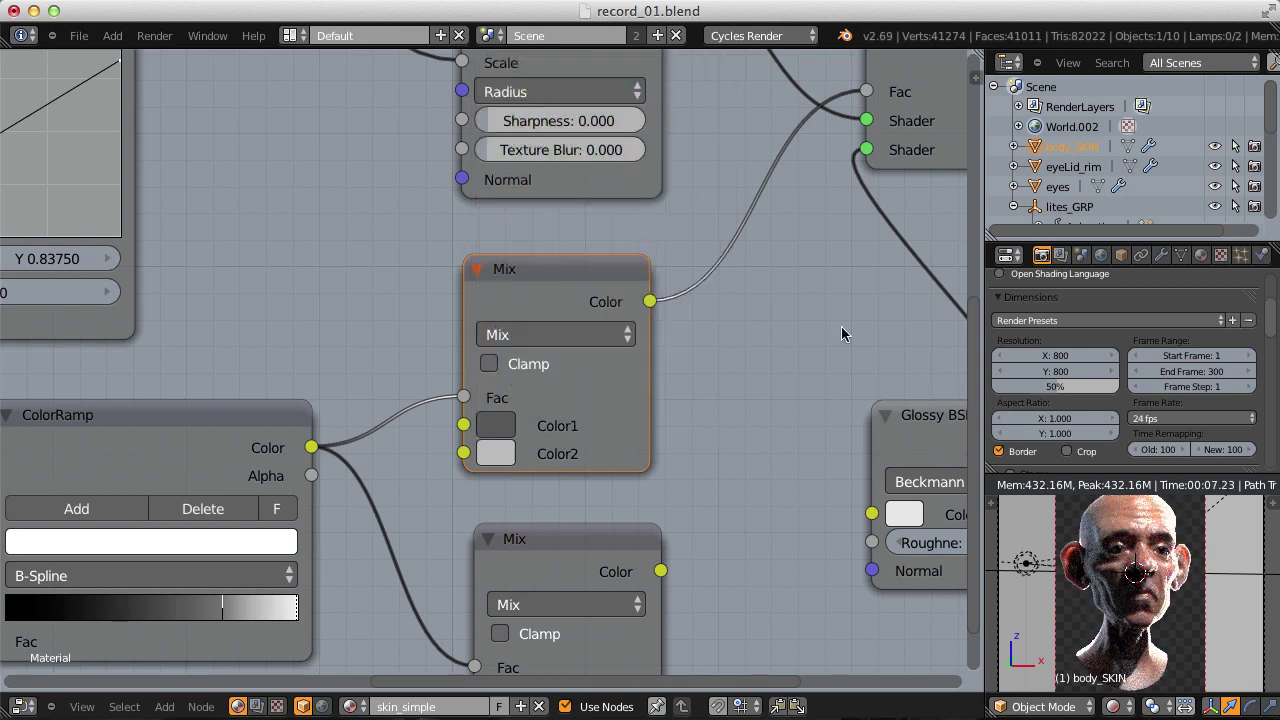
Change the Mix node's Color2 brightness to 0.3 and Color1 brightness to 0.05.
scroll(805, 345, "up", 2)
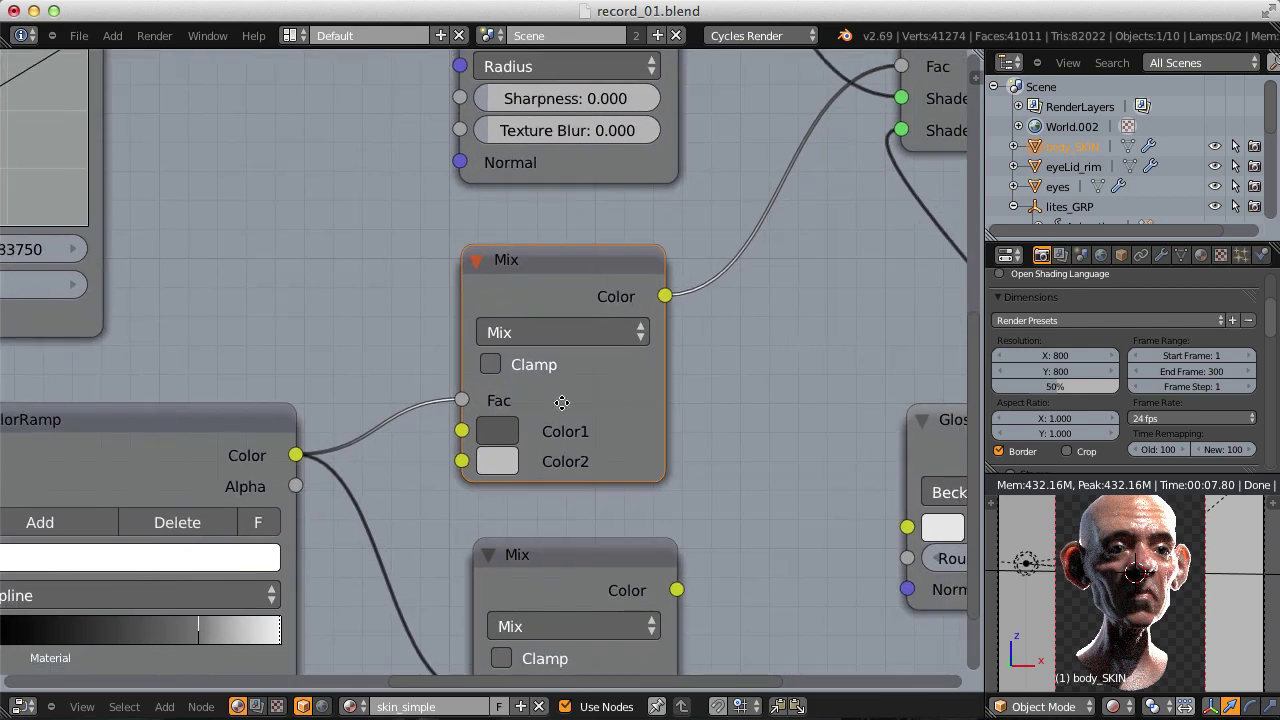
left_click(505, 475)
left_click(565, 392)
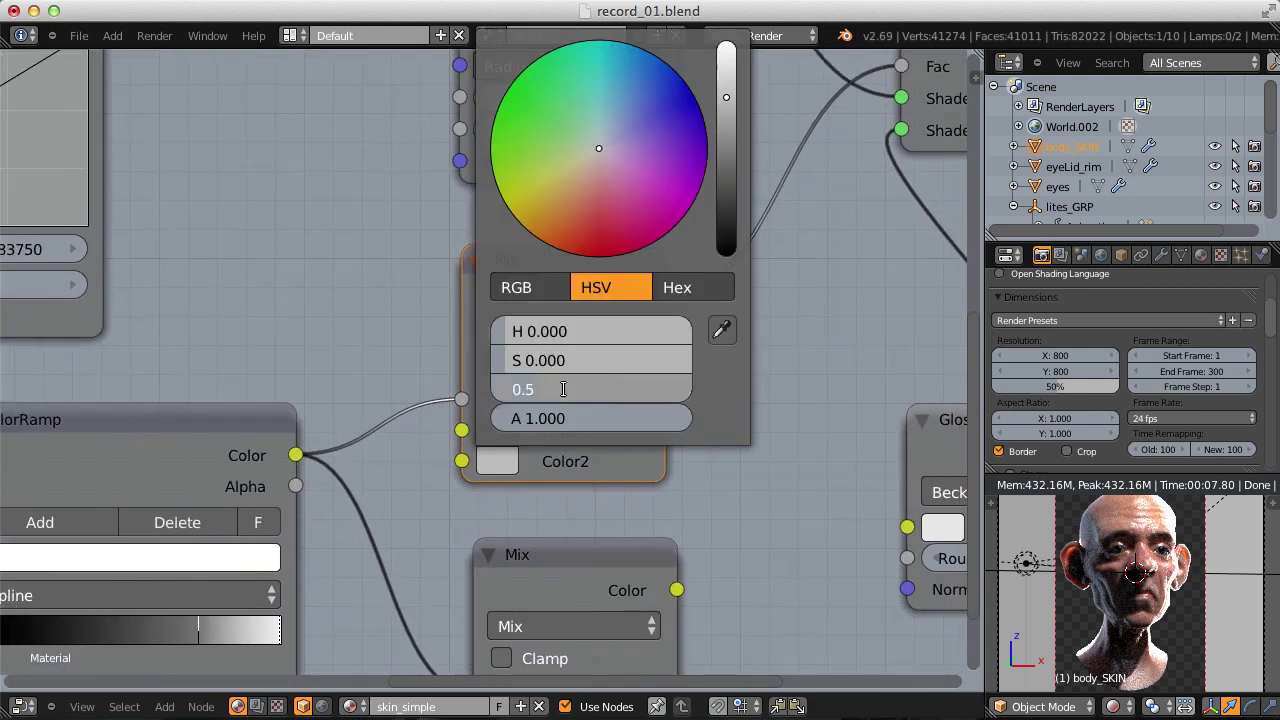
type(".3")
key("Return")
left_click(500, 431)
left_click(562, 365)
type(".05")
key("Return")
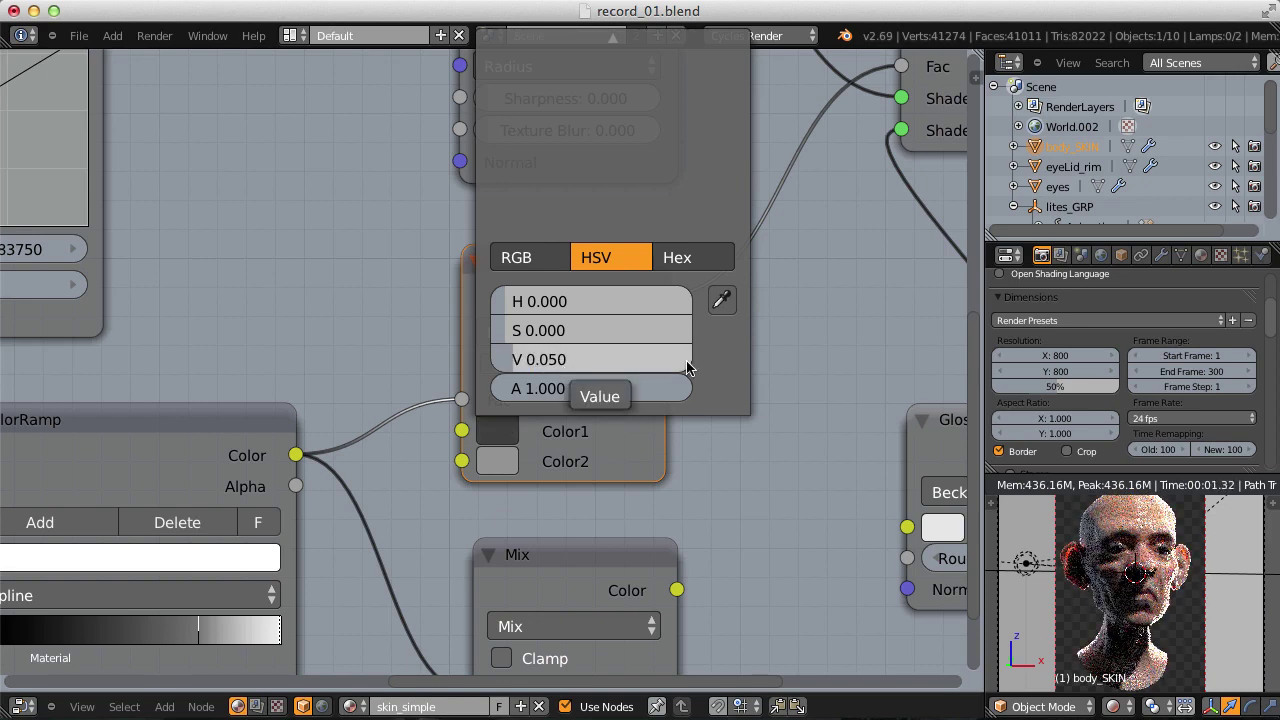
Render the head image and pan and zoom around the result to inspect it.
scroll(676, 341, "down", 3)
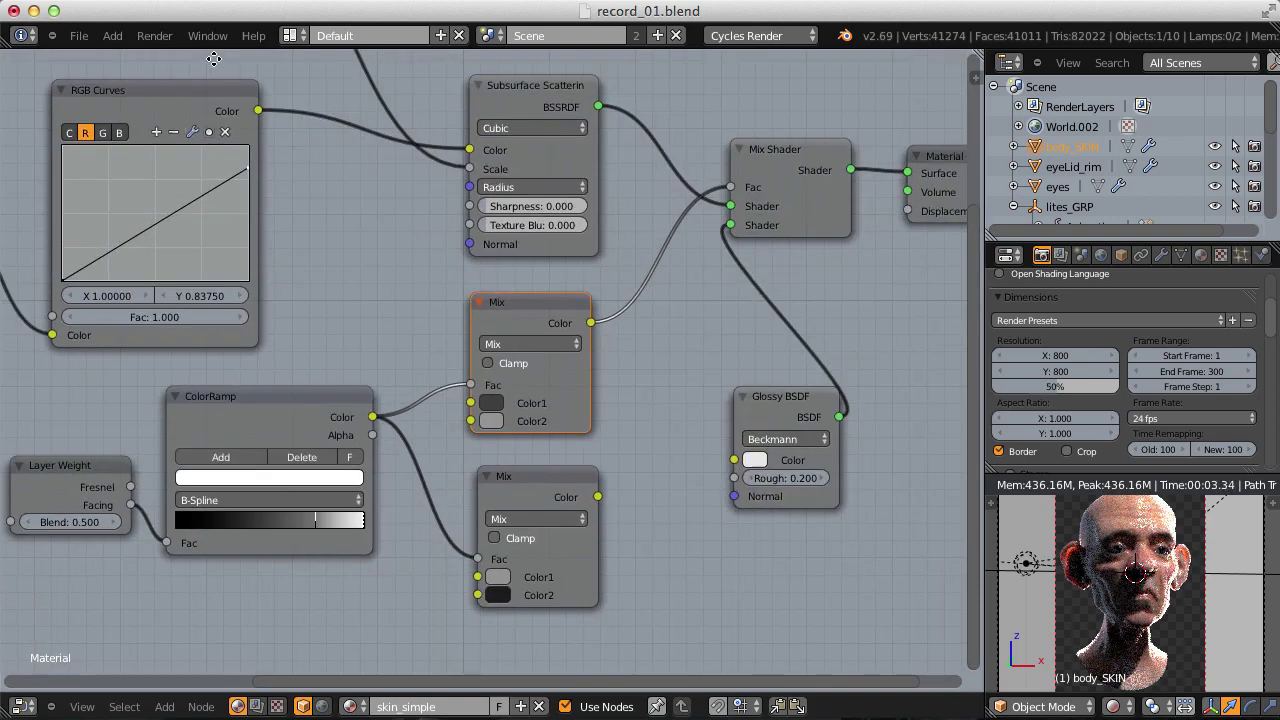
left_click(156, 36)
left_click(189, 57)
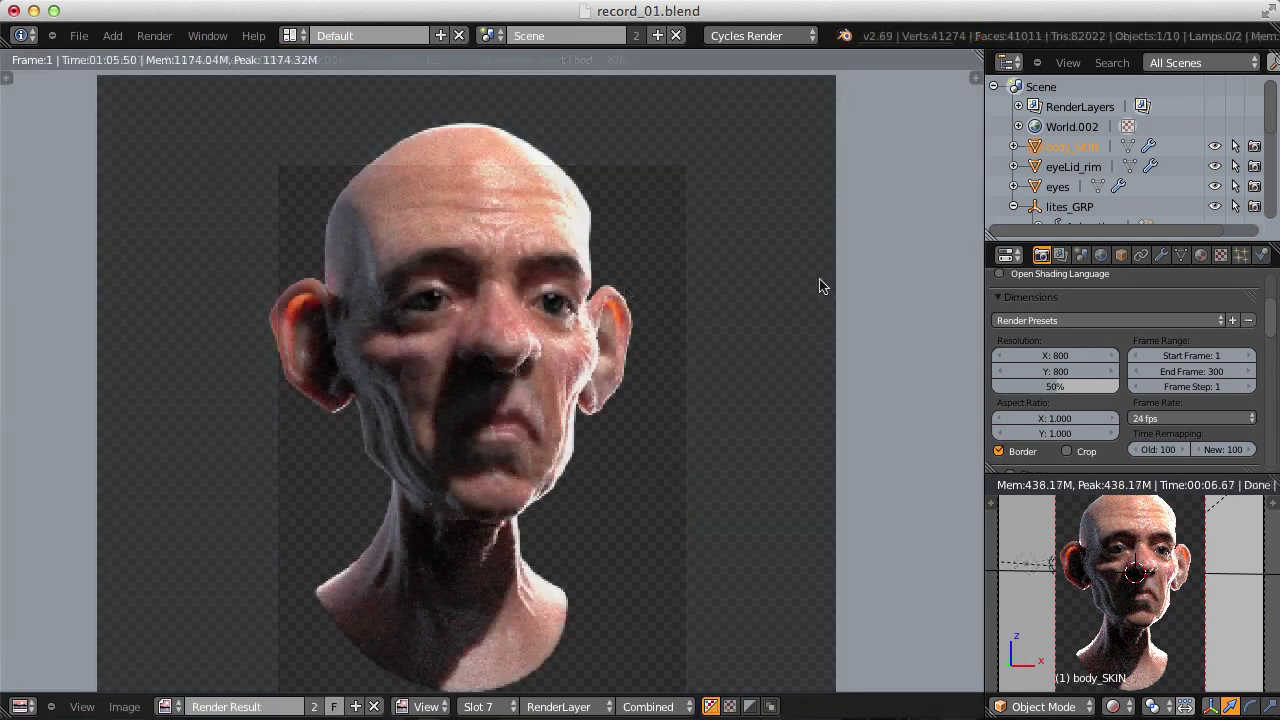
scroll(661, 365, "up", 1)
scroll(661, 365, "up", 4)
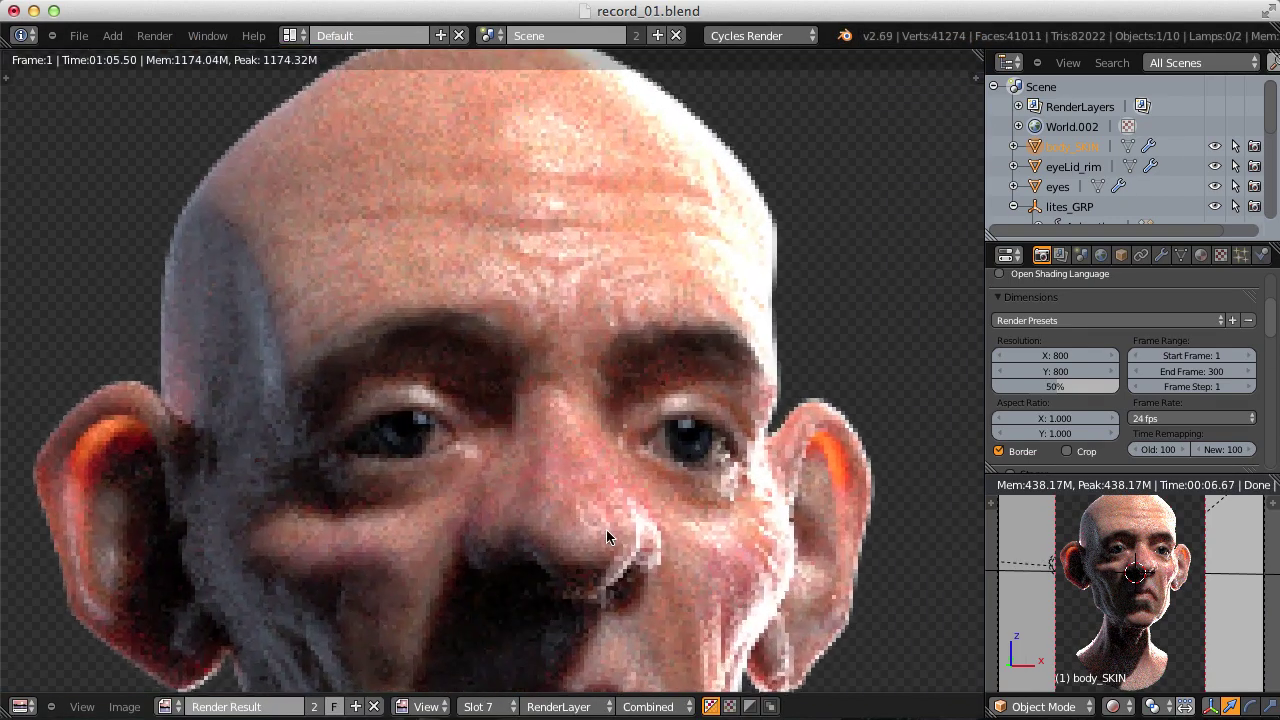
scroll(598, 310, "down", 2)
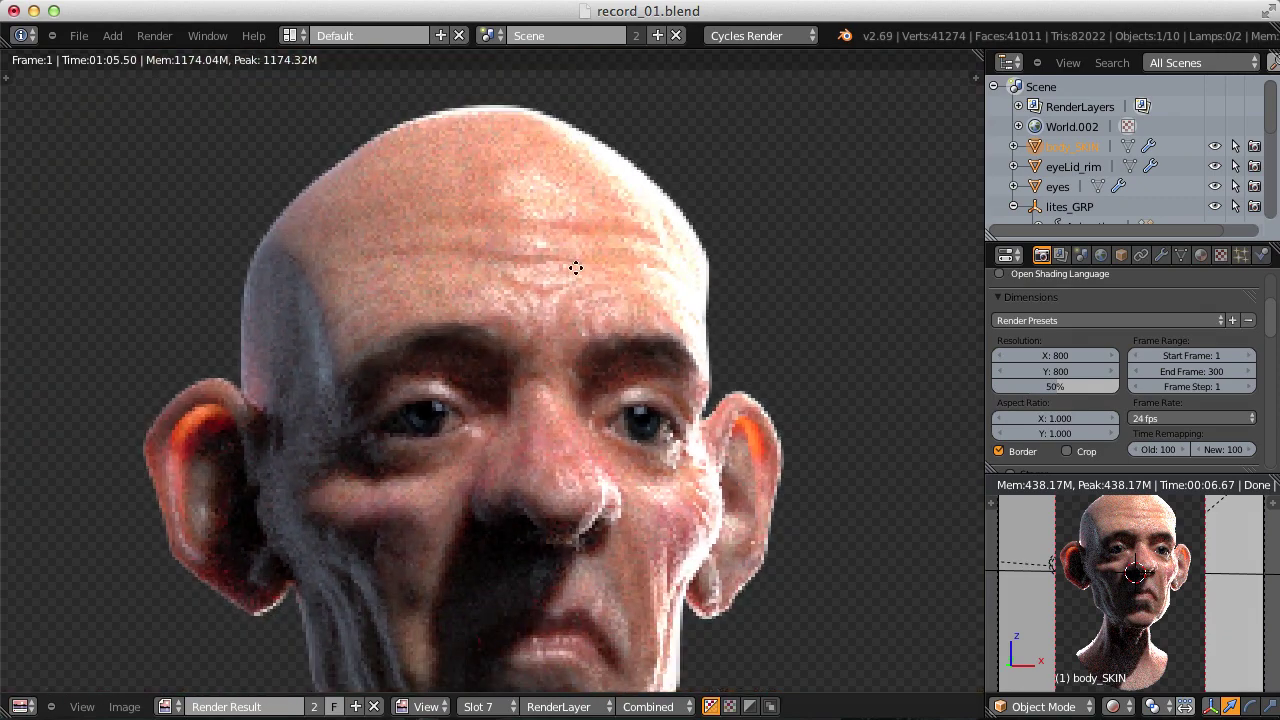
middle_click_drag(481, 175, 446, 170)
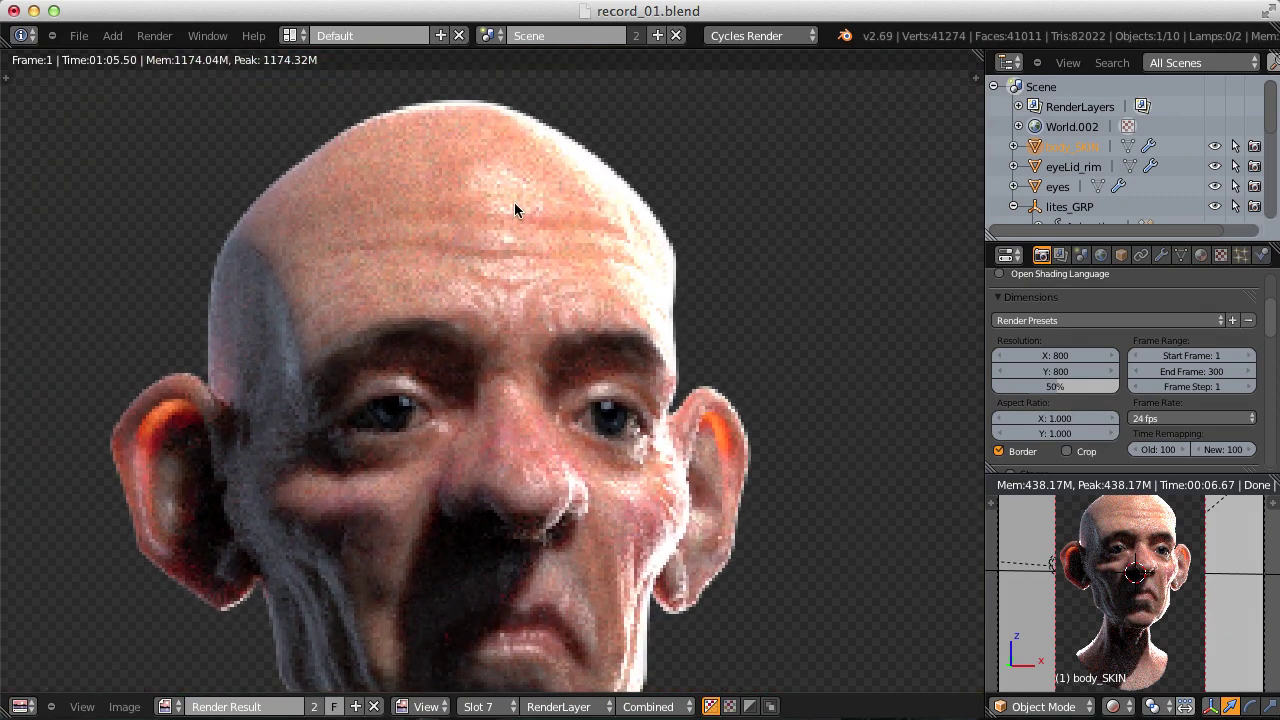
middle_click_drag(524, 333, 513, 197)
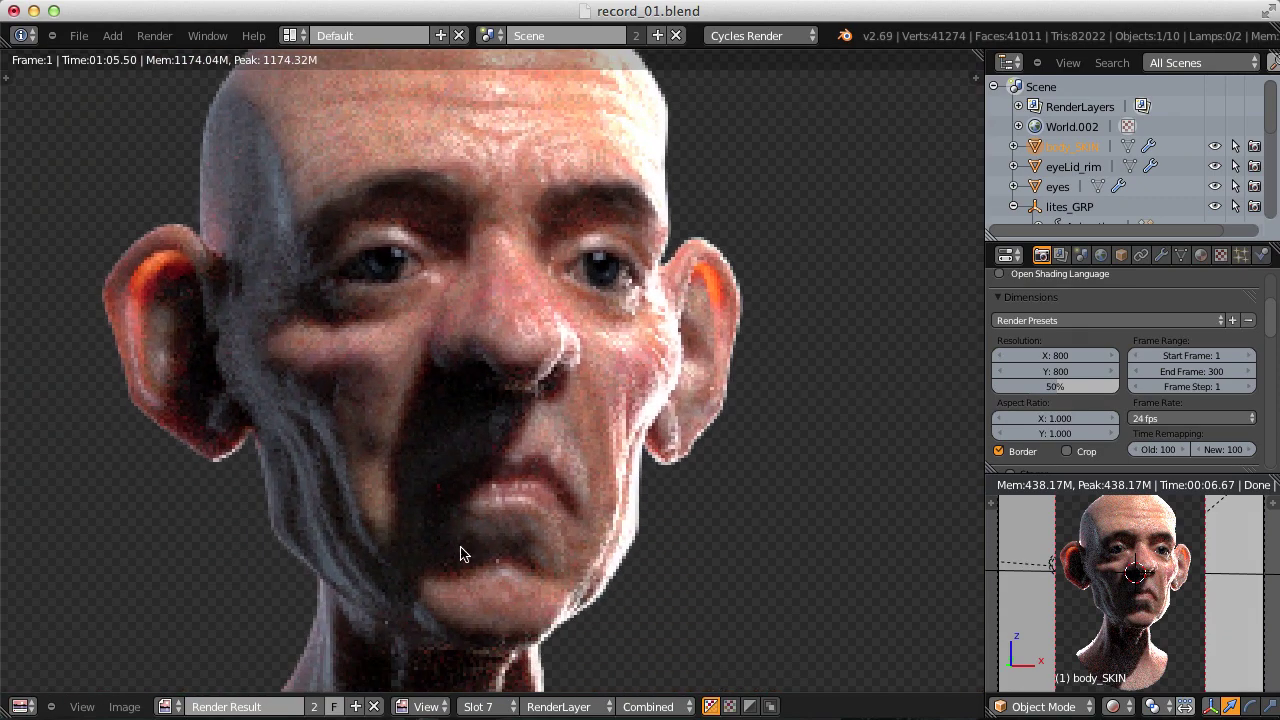
middle_click_drag(456, 551, 620, 428, "ctrl")
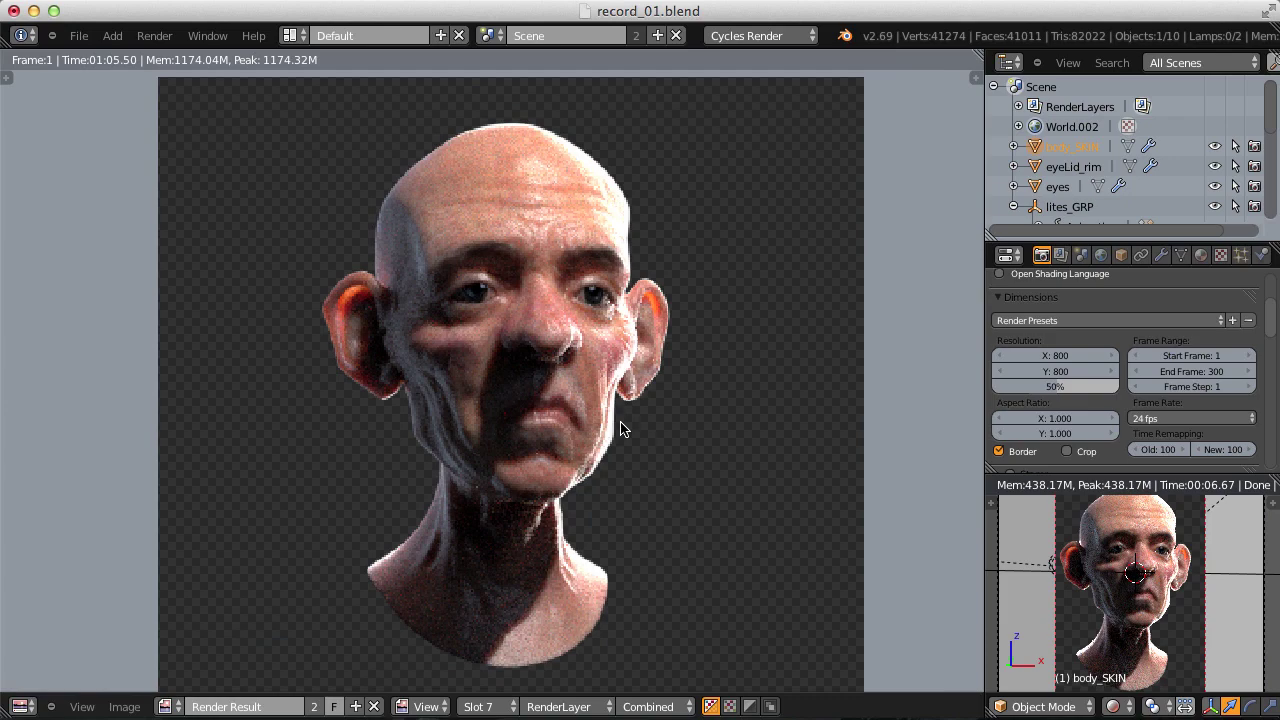
Pick empty render Slot 6 and go back to the material node tree.
left_click(478, 706)
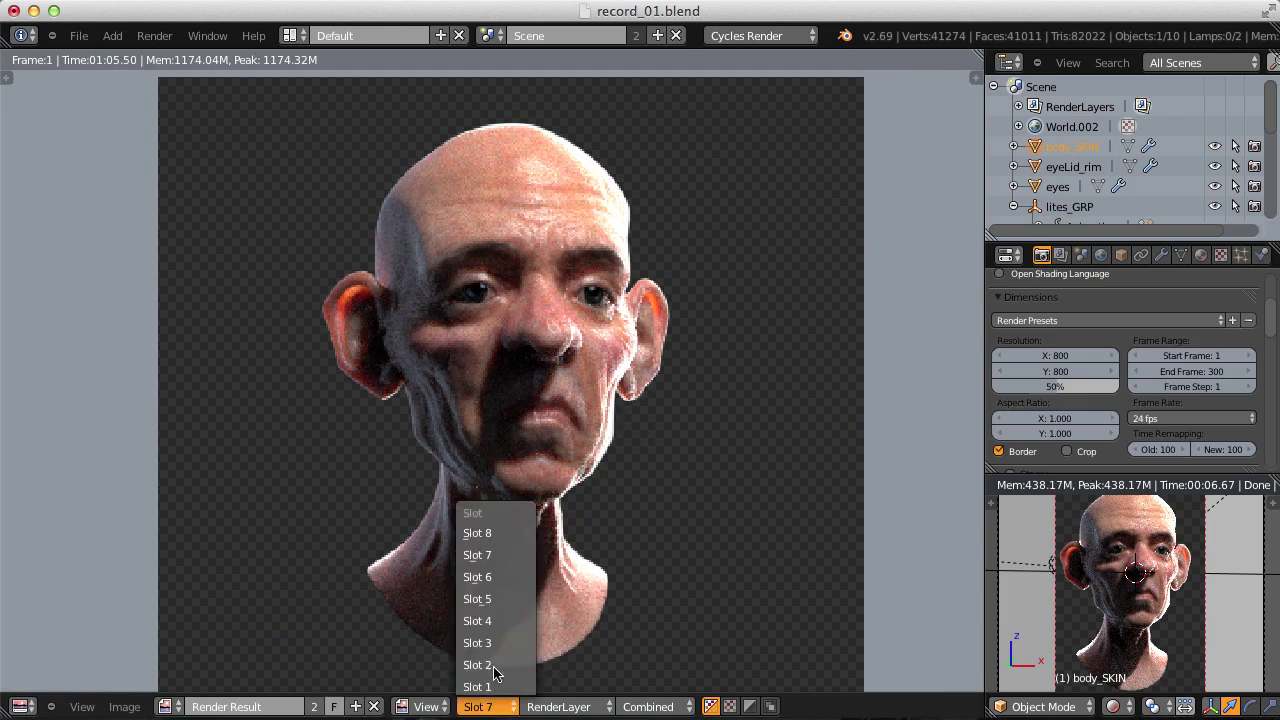
left_click(505, 583)
key("shift+F3")
middle_click_drag(474, 585, 629, 436)
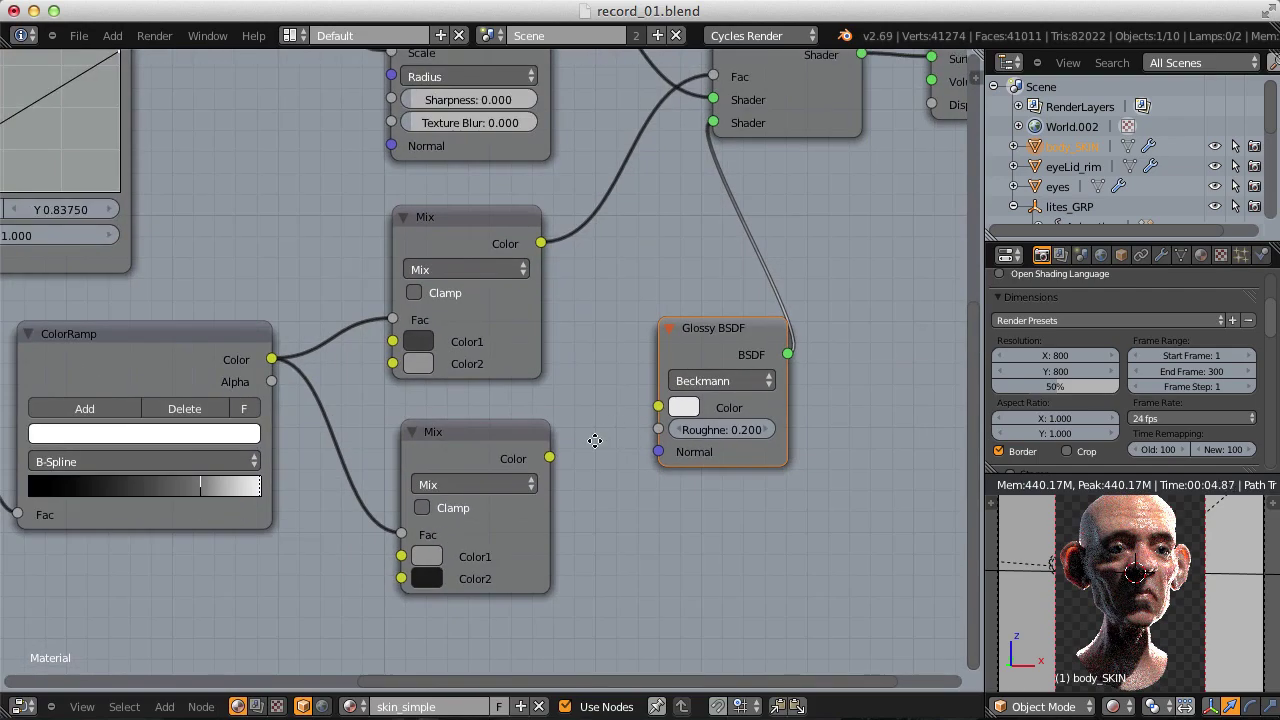
Drive Glossy roughness with the lower Mix output and render the head again.
left_click_drag(548, 459, 658, 429)
scroll(697, 290, "down", 2)
scroll(697, 290, "down", 2)
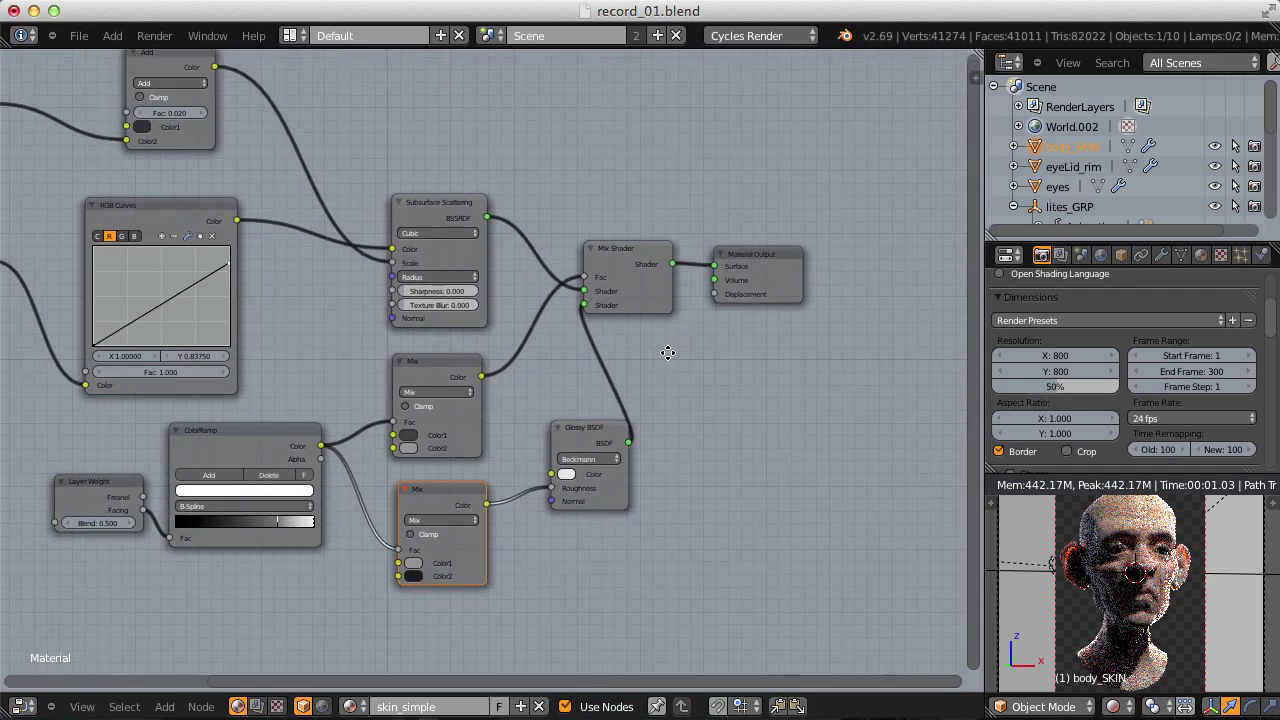
left_click(154, 35)
left_click(180, 54)
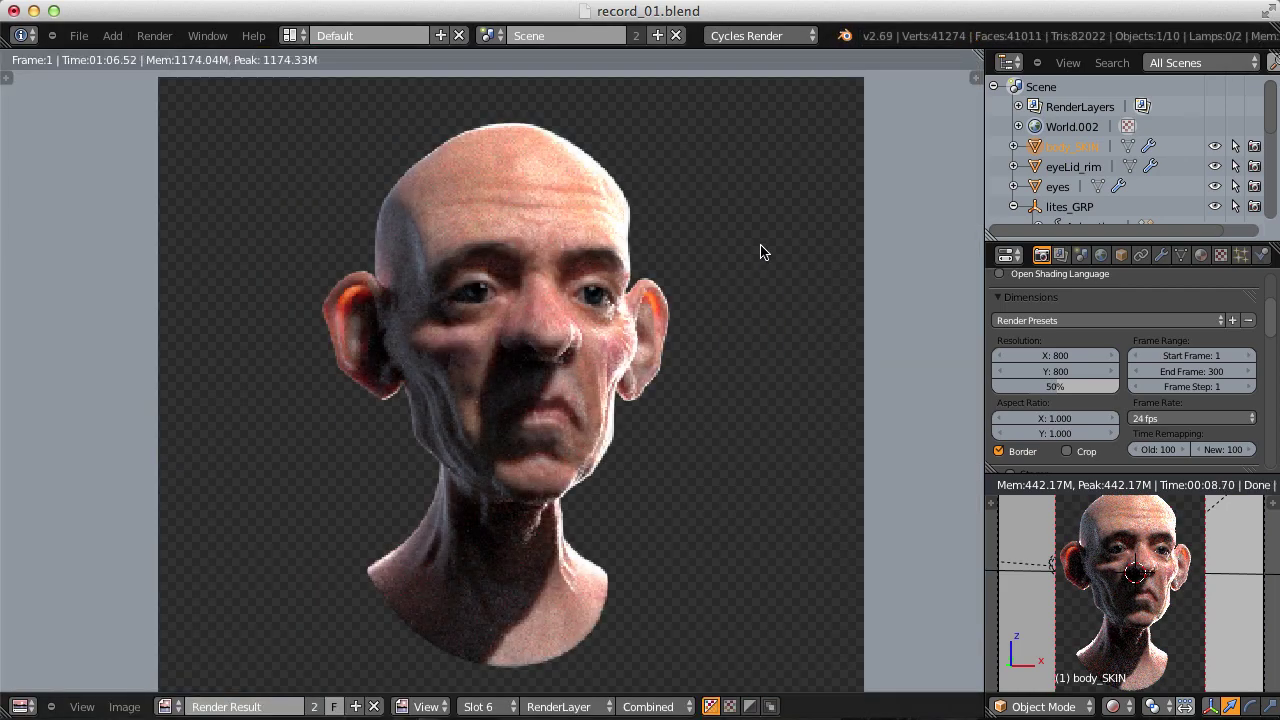
scroll(760, 250, "up", 3)
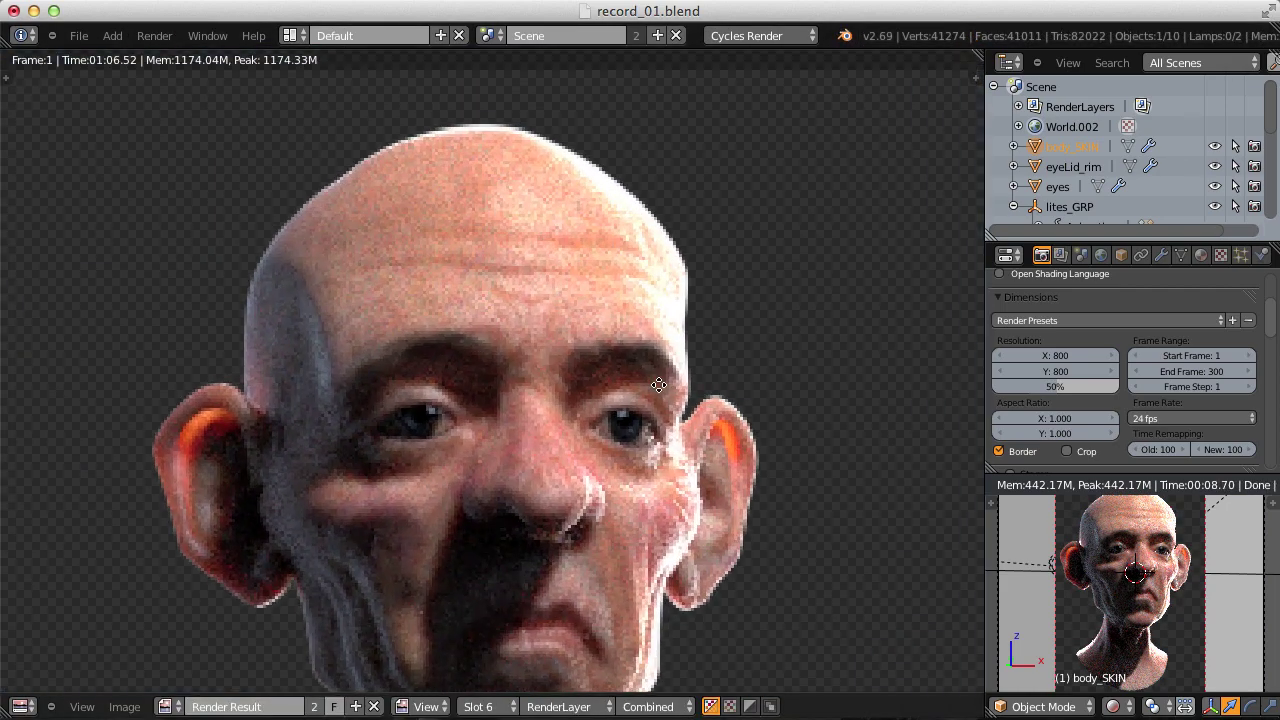
middle_click_drag(658, 390, 419, 232, "ctrl")
middle_click_drag(546, 248, 577, 211, "ctrl")
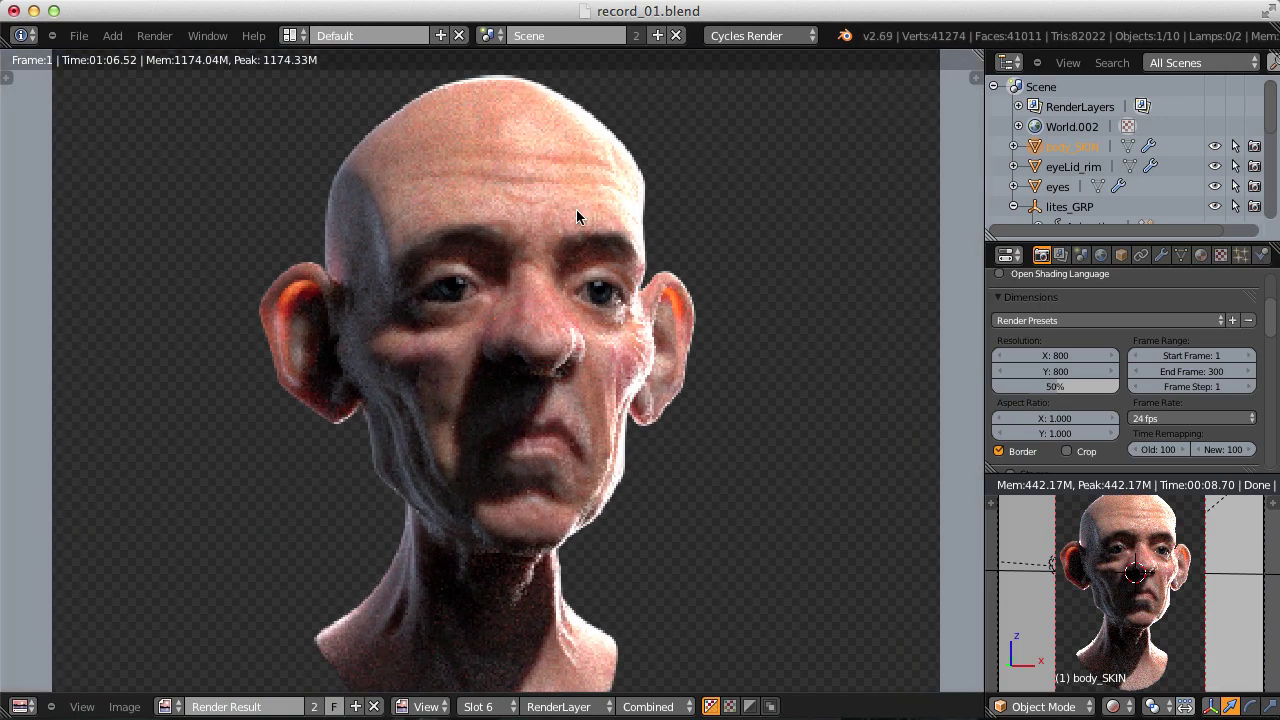
Compare the Slot 7 render against the new render in Slot 6.
left_click(490, 707)
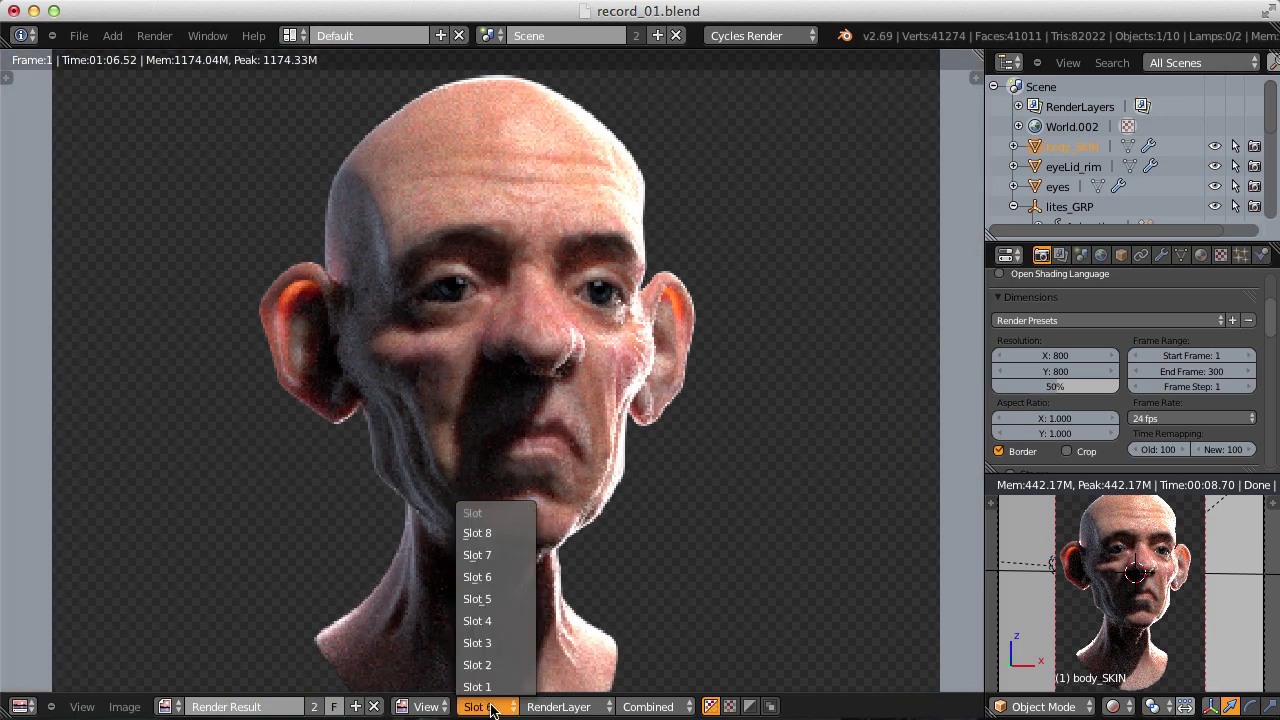
left_click(514, 554)
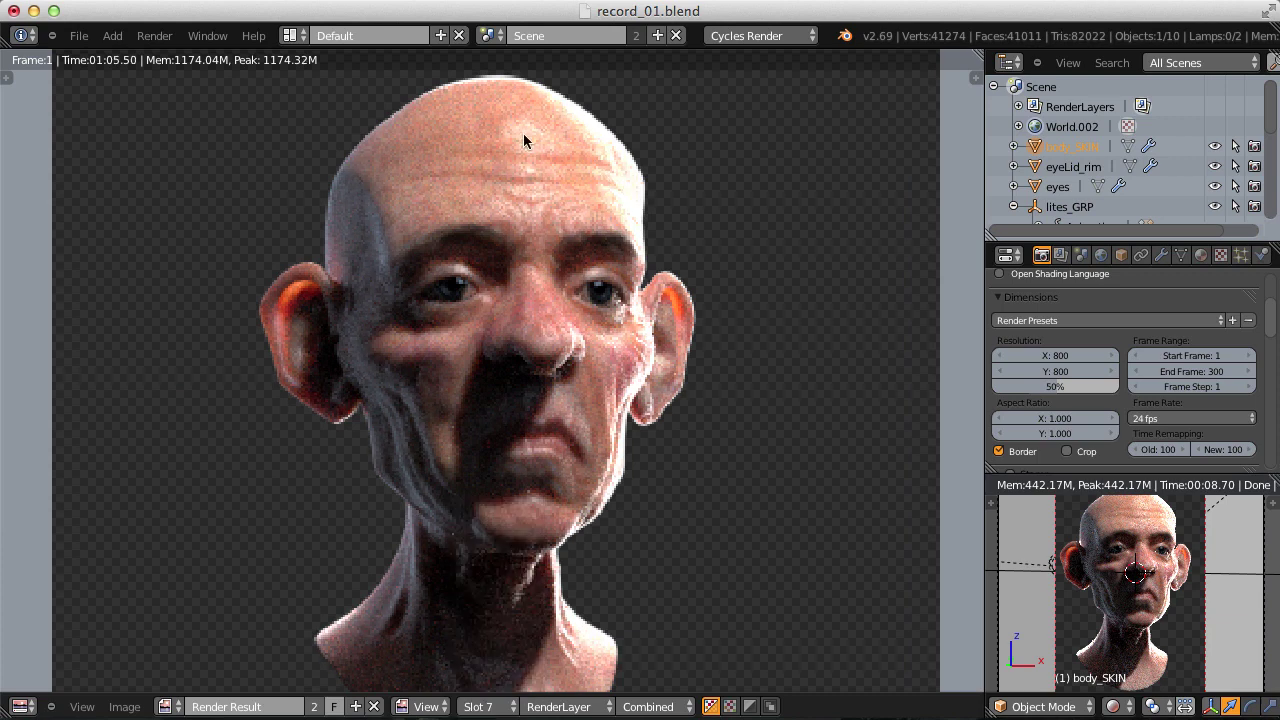
left_click(480, 707)
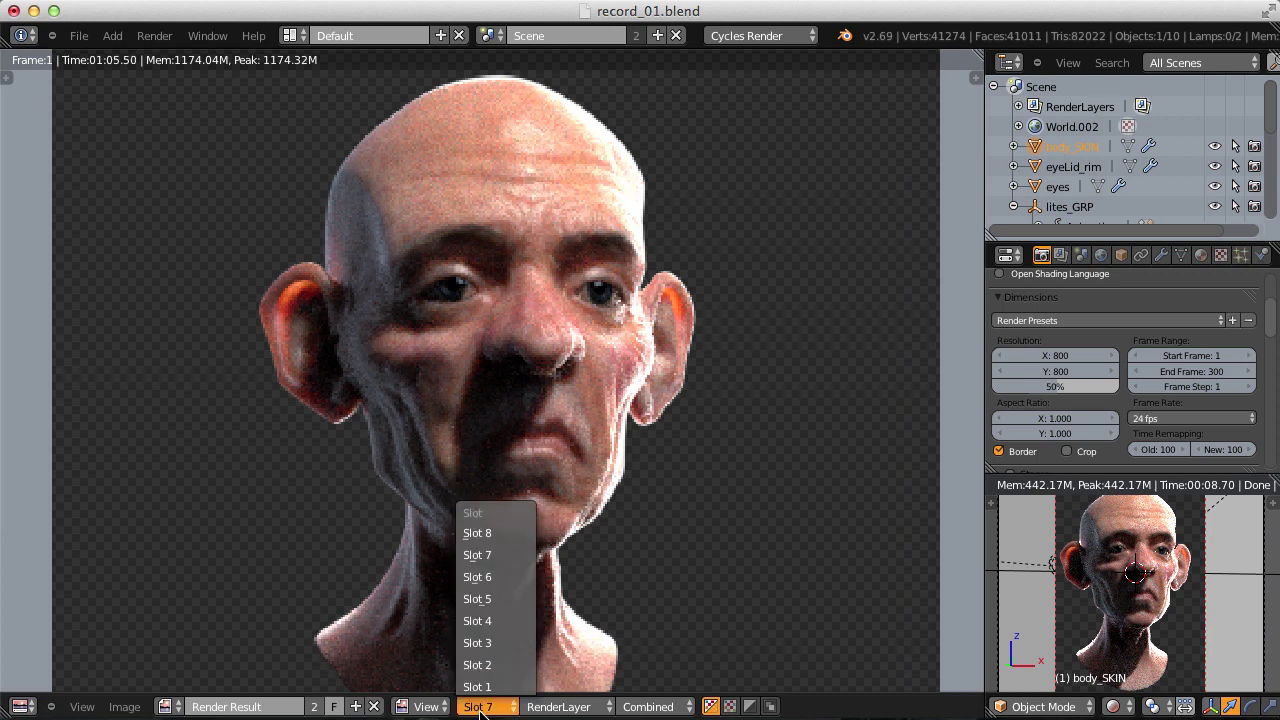
left_click(505, 578)
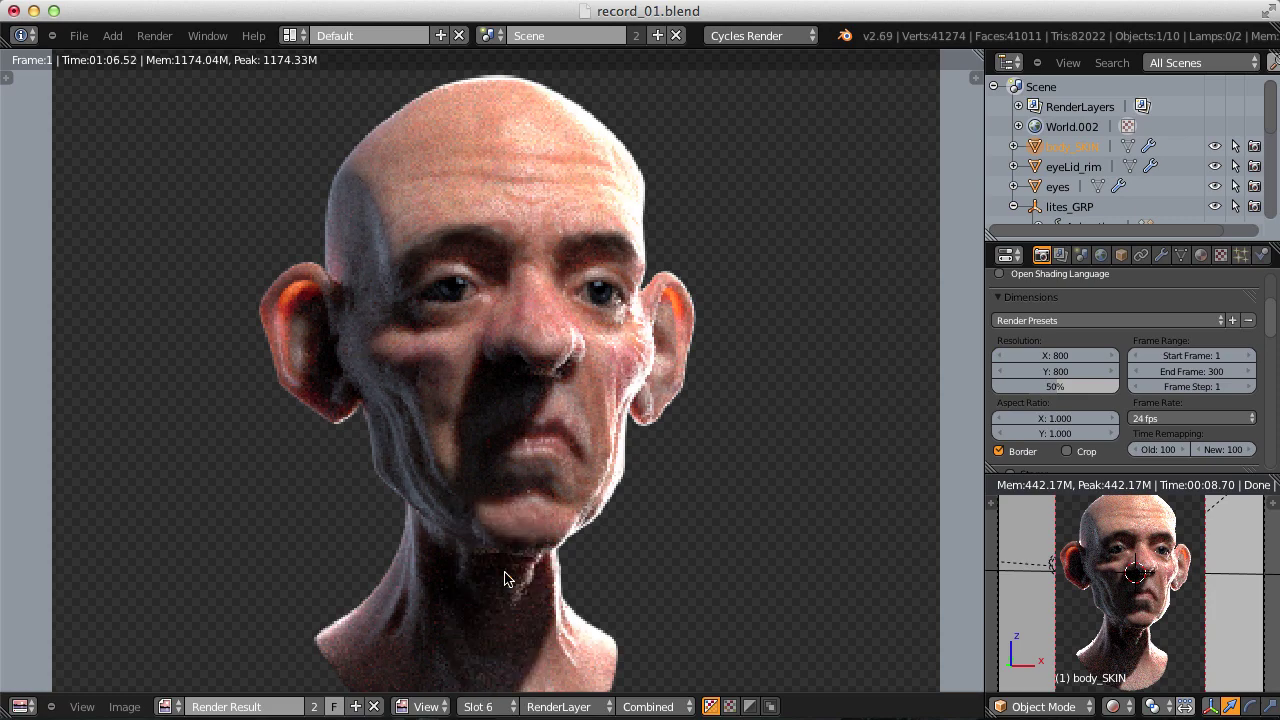
Set the roughness Mix node's Color1 brightness to 0.25.
key("shift+F3")
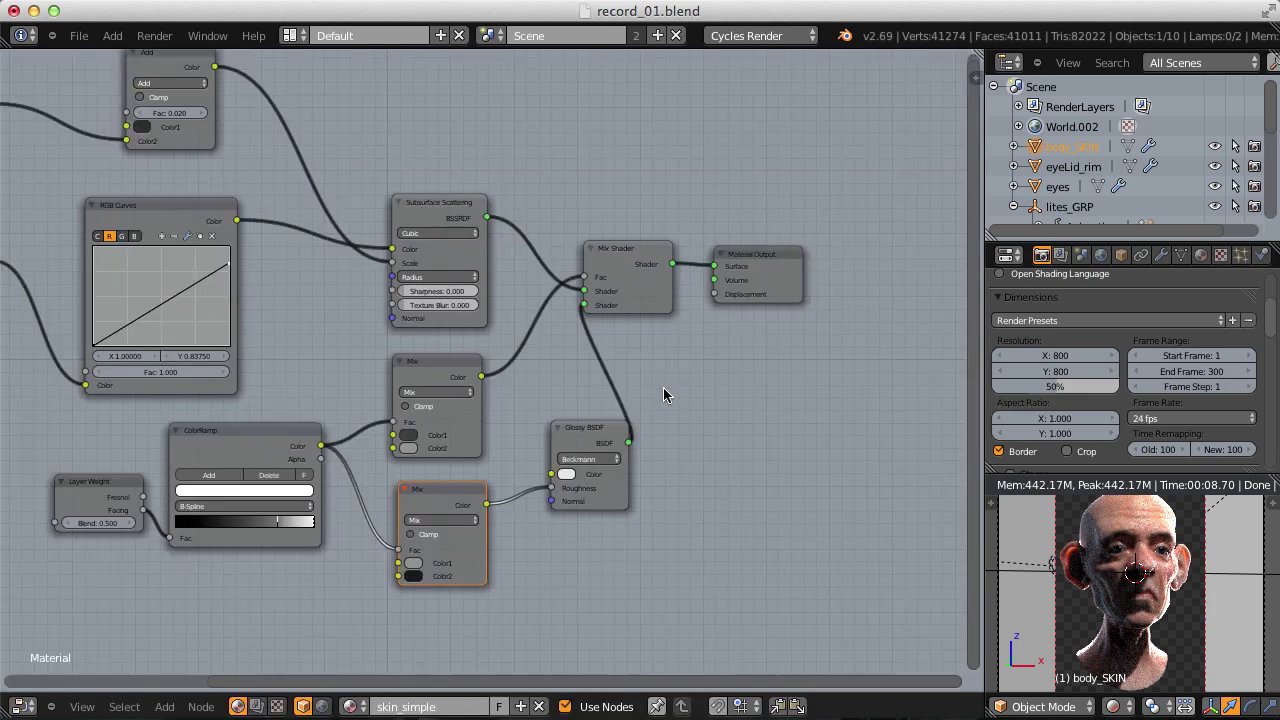
left_click(495, 495)
scroll(503, 491, "up", 4)
middle_click_drag(525, 443, 537, 421)
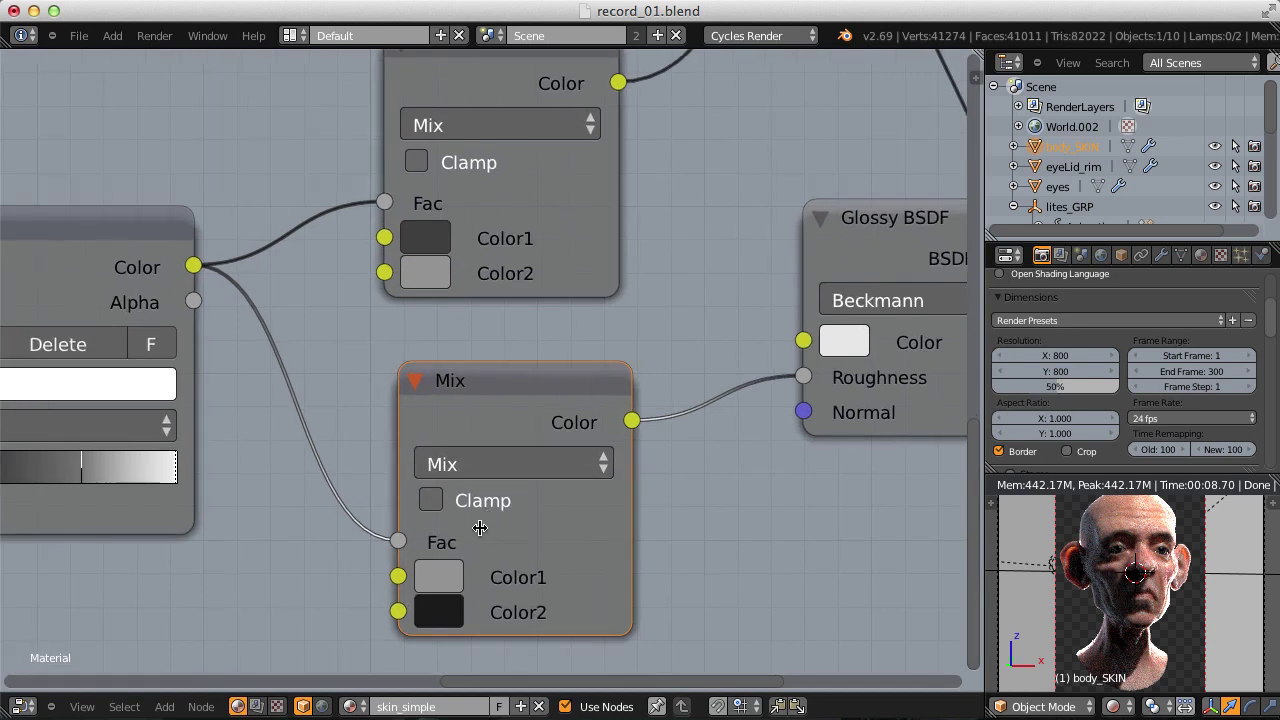
left_click(440, 568)
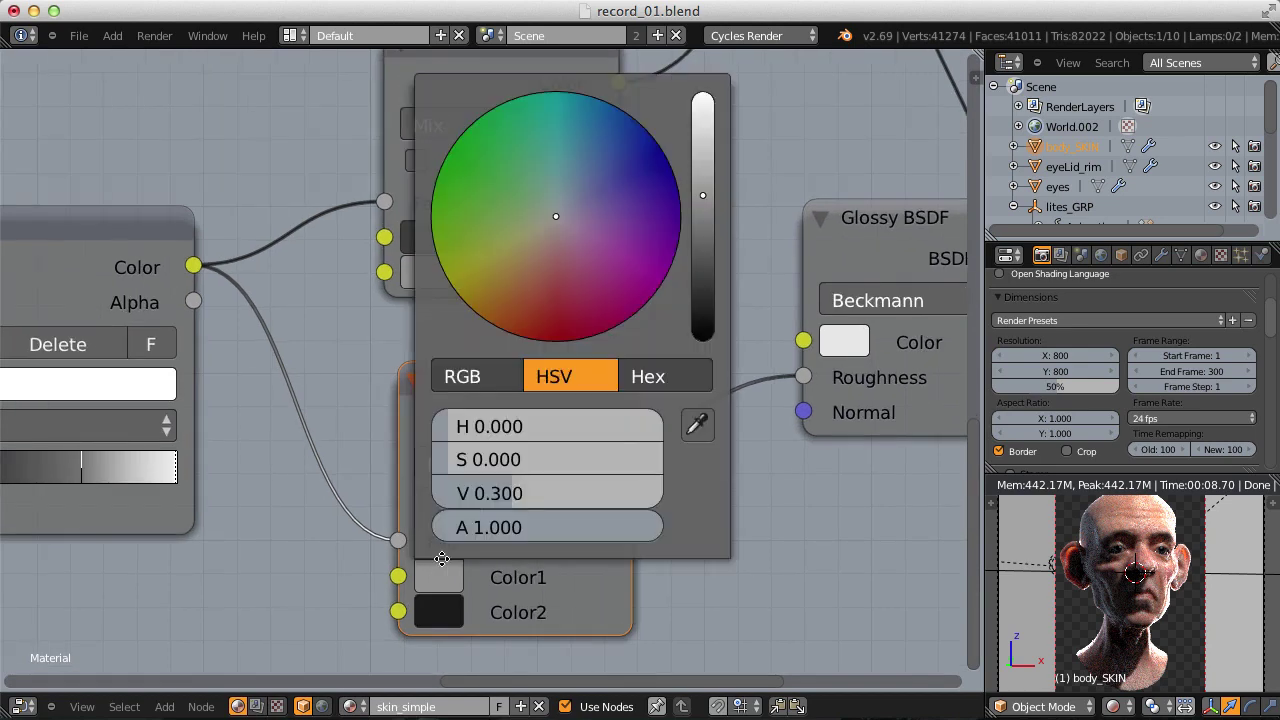
left_click(528, 495)
type(".25")
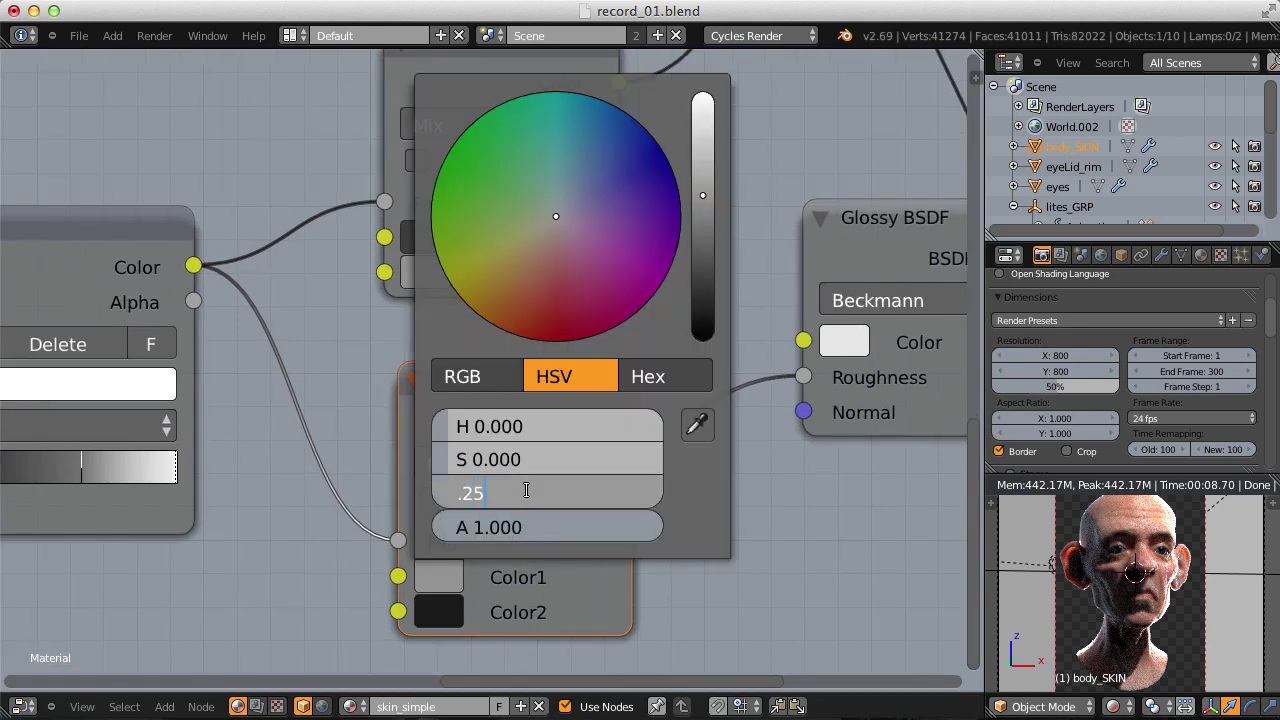
key("Return")
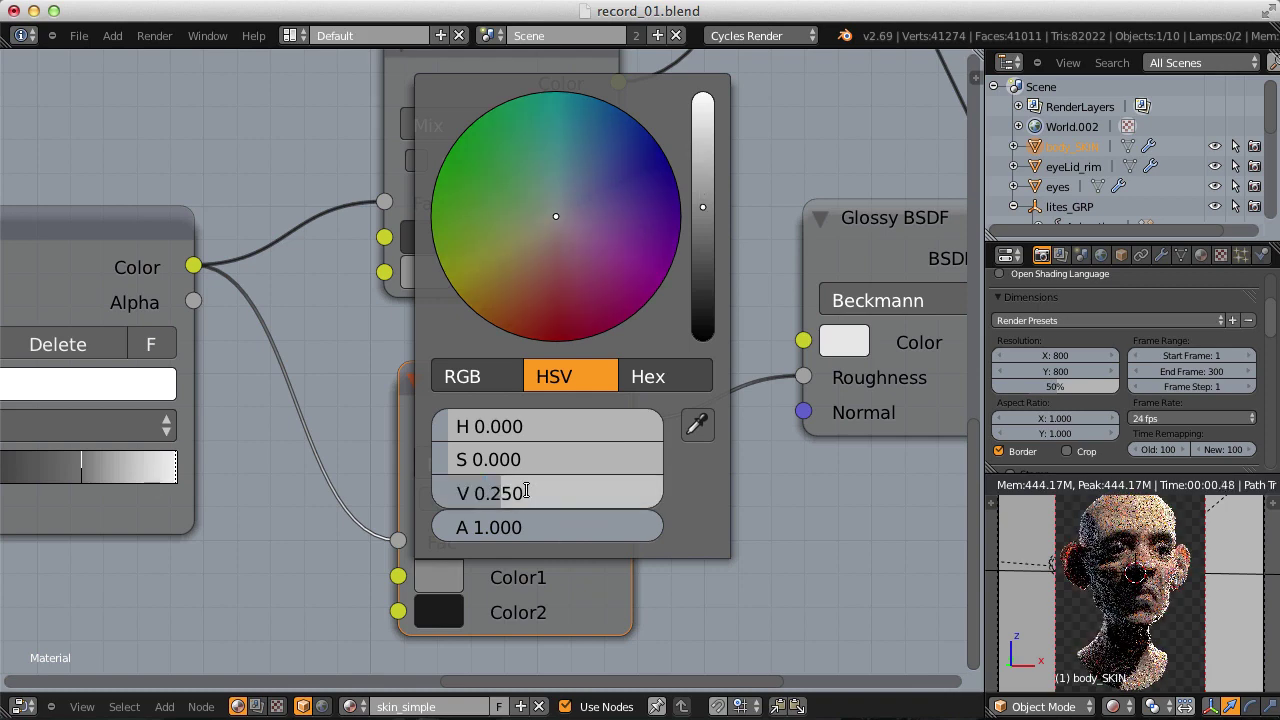
Set the upper Mix node's Color1 brightness to 0.1.
middle_click_drag(337, 346, 283, 449)
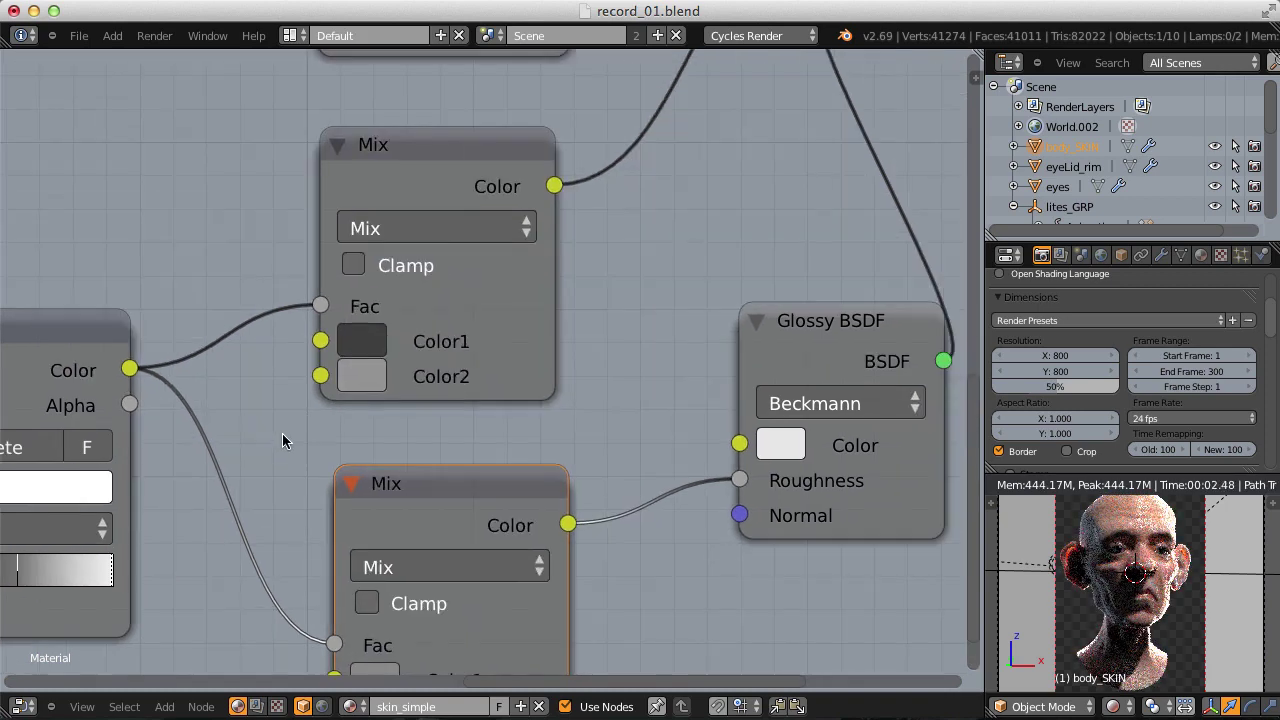
scroll(317, 377, "up", 3)
left_click(336, 346)
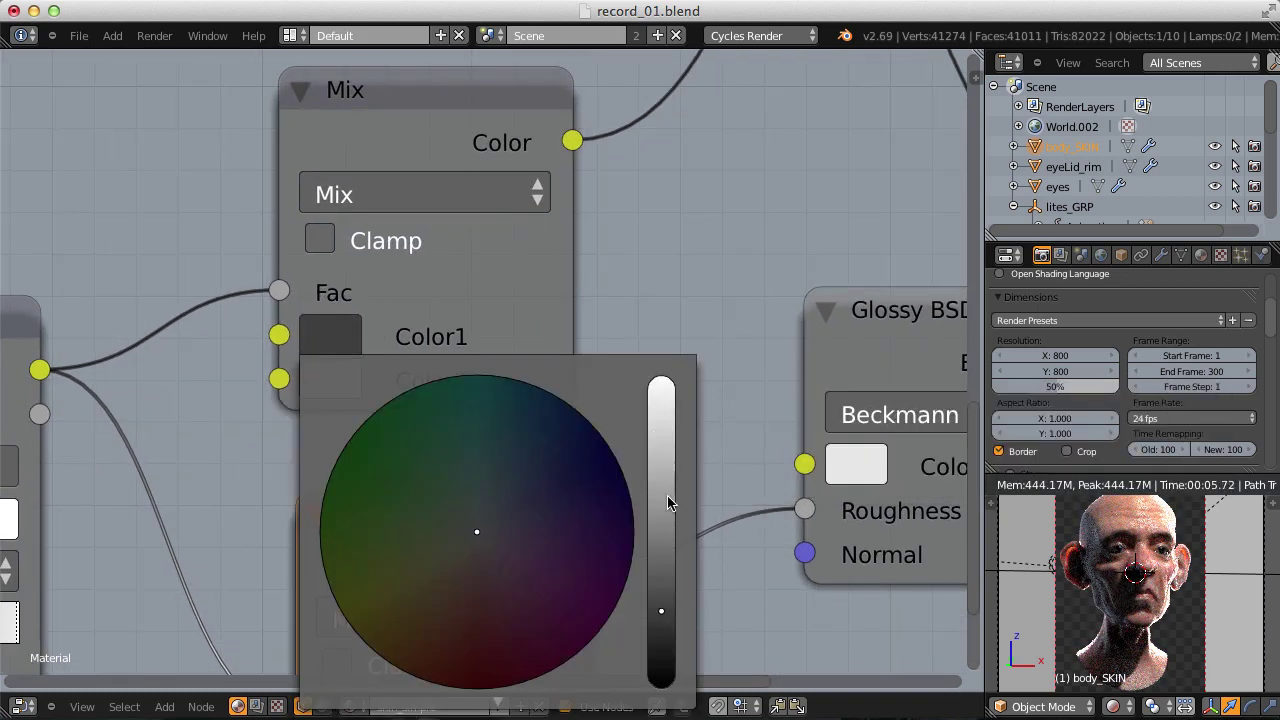
scroll(490, 370, "down", 2)
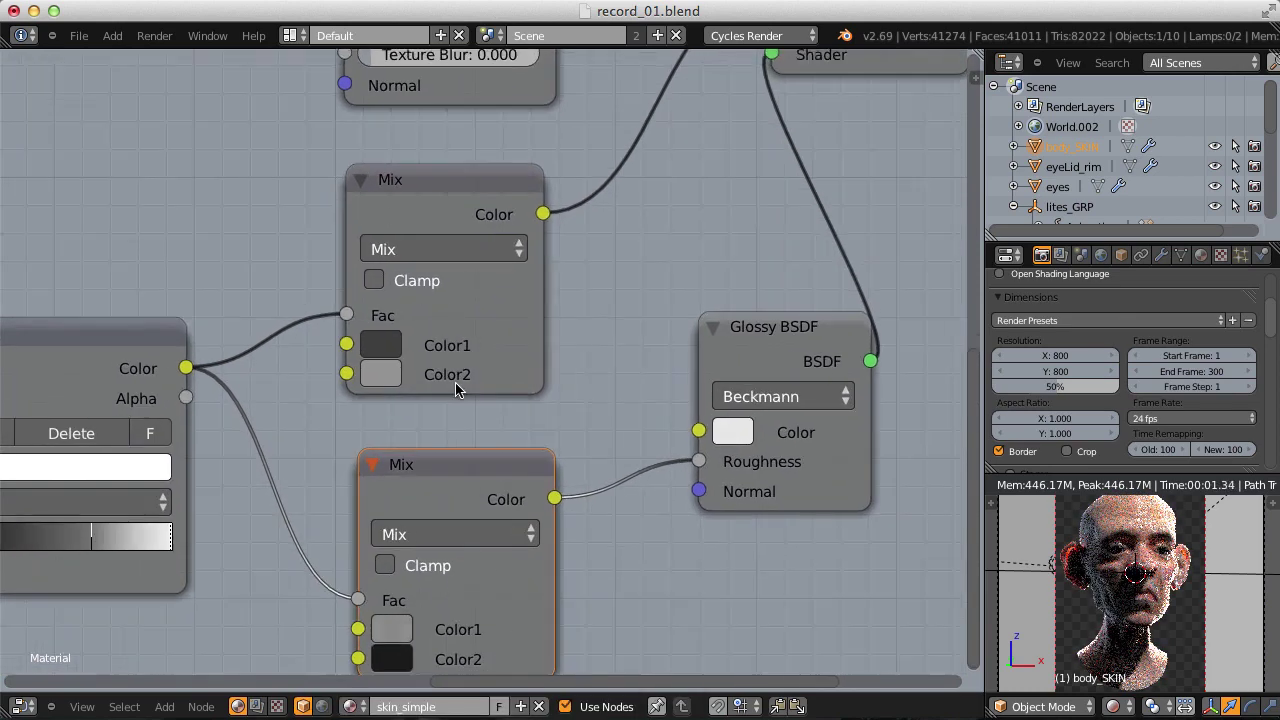
left_click(390, 346)
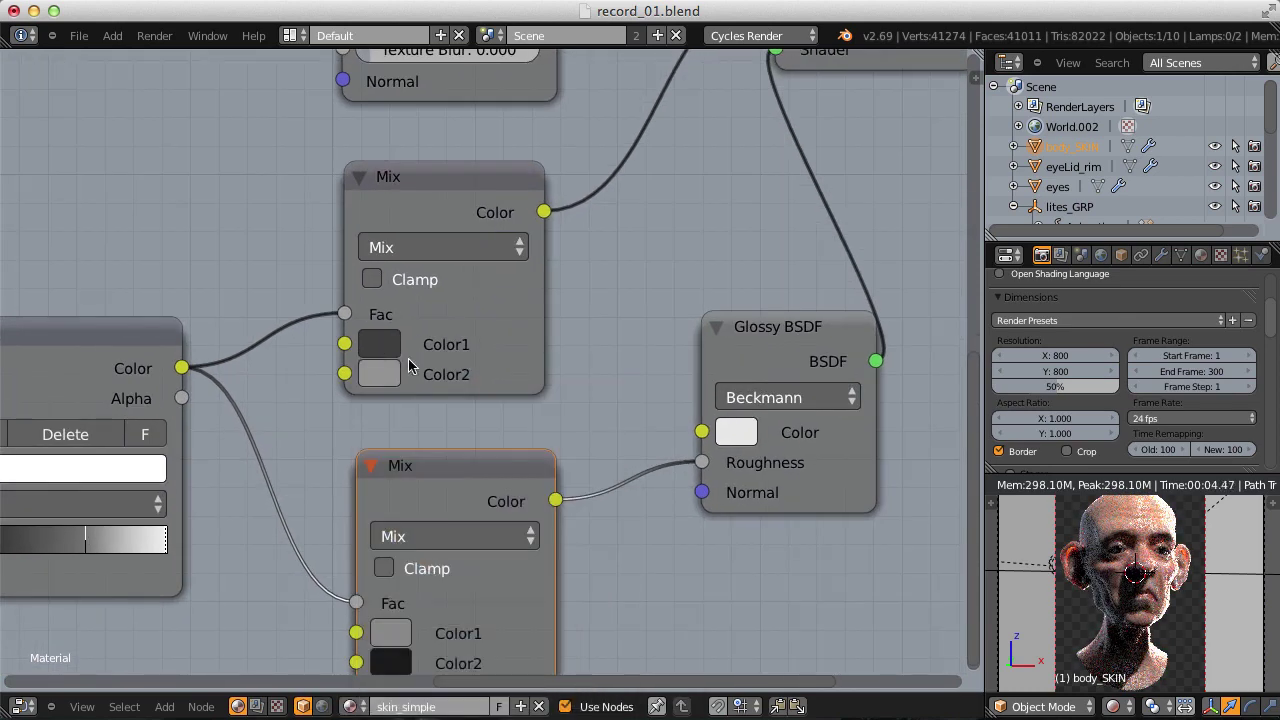
middle_click_drag(446, 374, 540, 274)
left_click(478, 237)
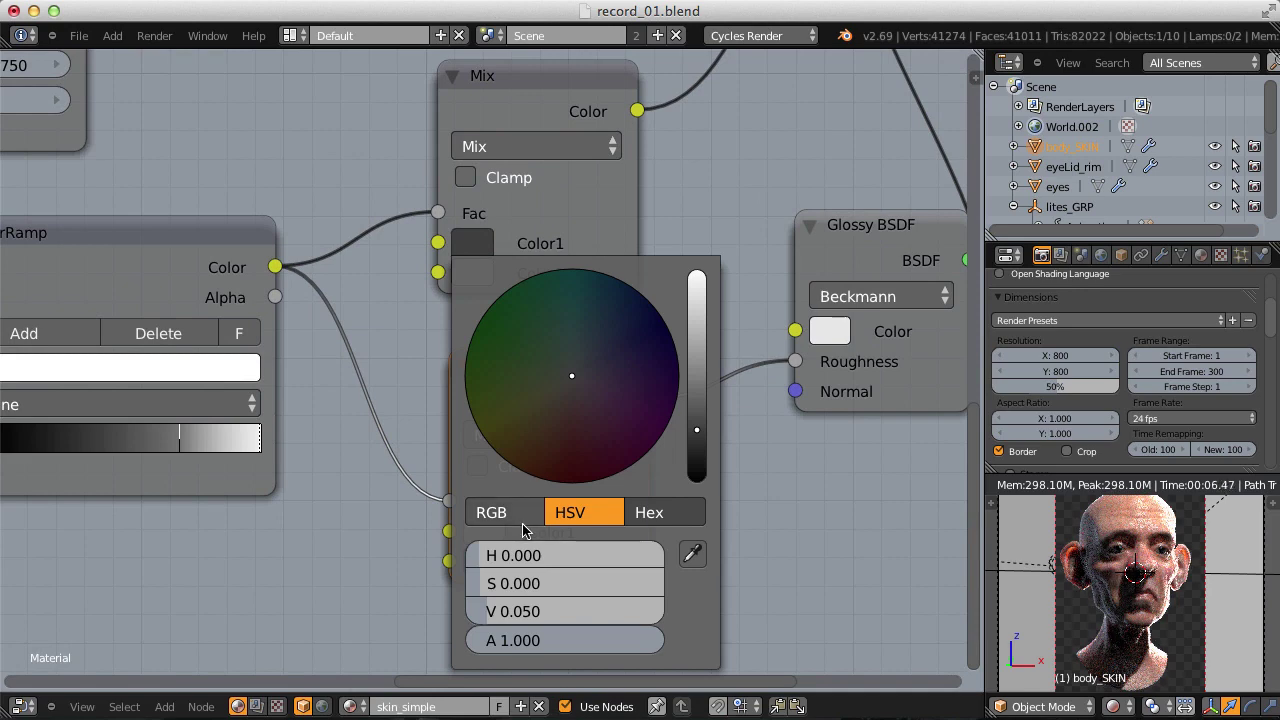
left_click(533, 611)
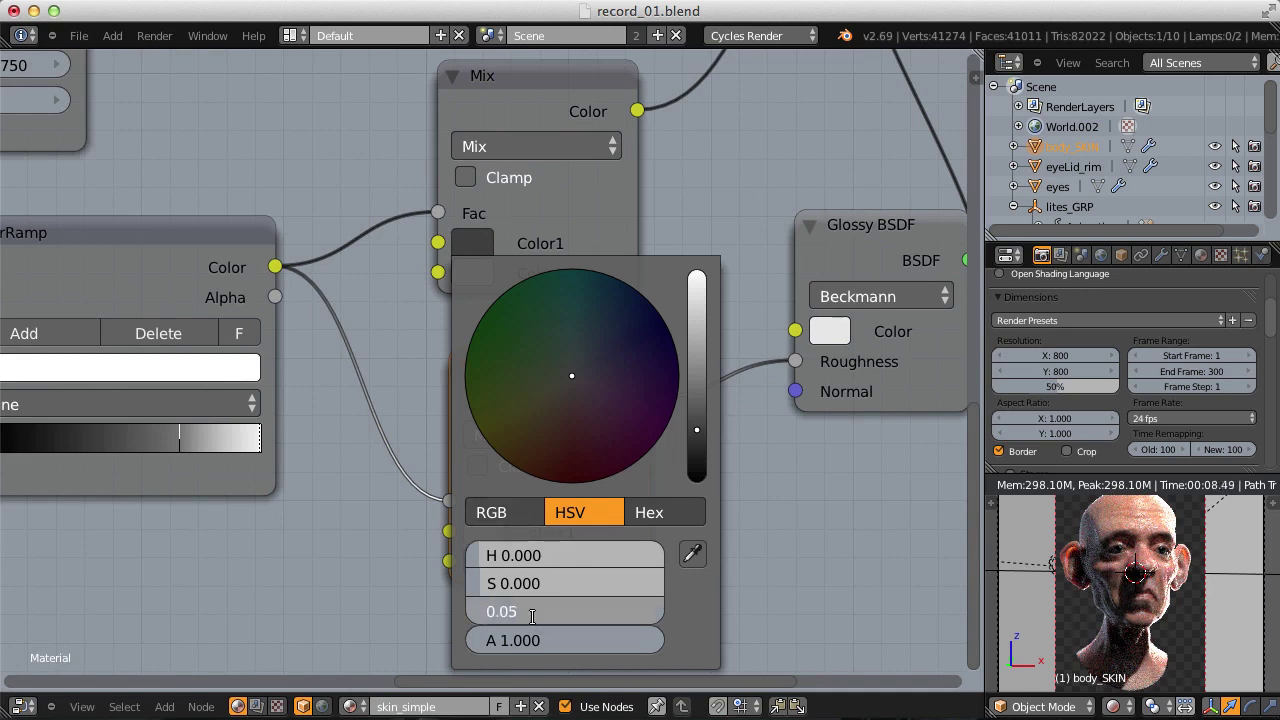
key("BackSpace")
type(".1")
key("Return")
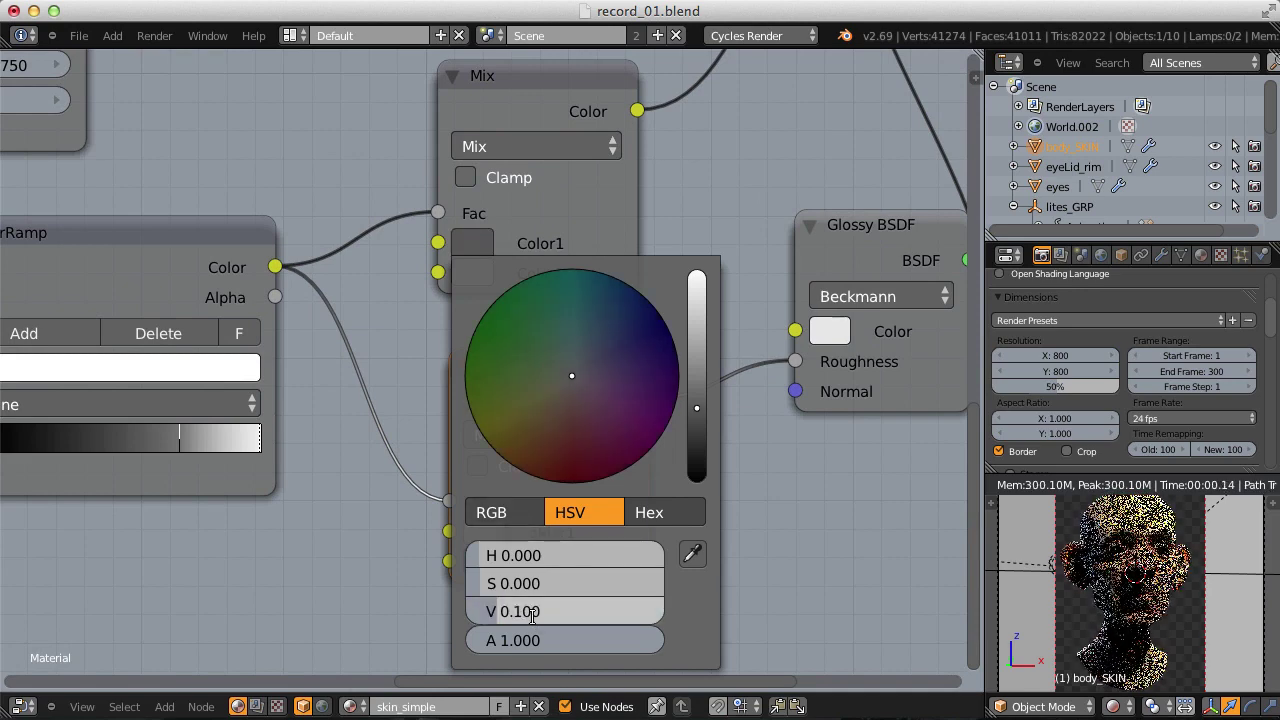
Restore the roughness Mix node's Color1 brightness to 0.3.
middle_click_drag(688, 467, 655, 488)
left_click(455, 553)
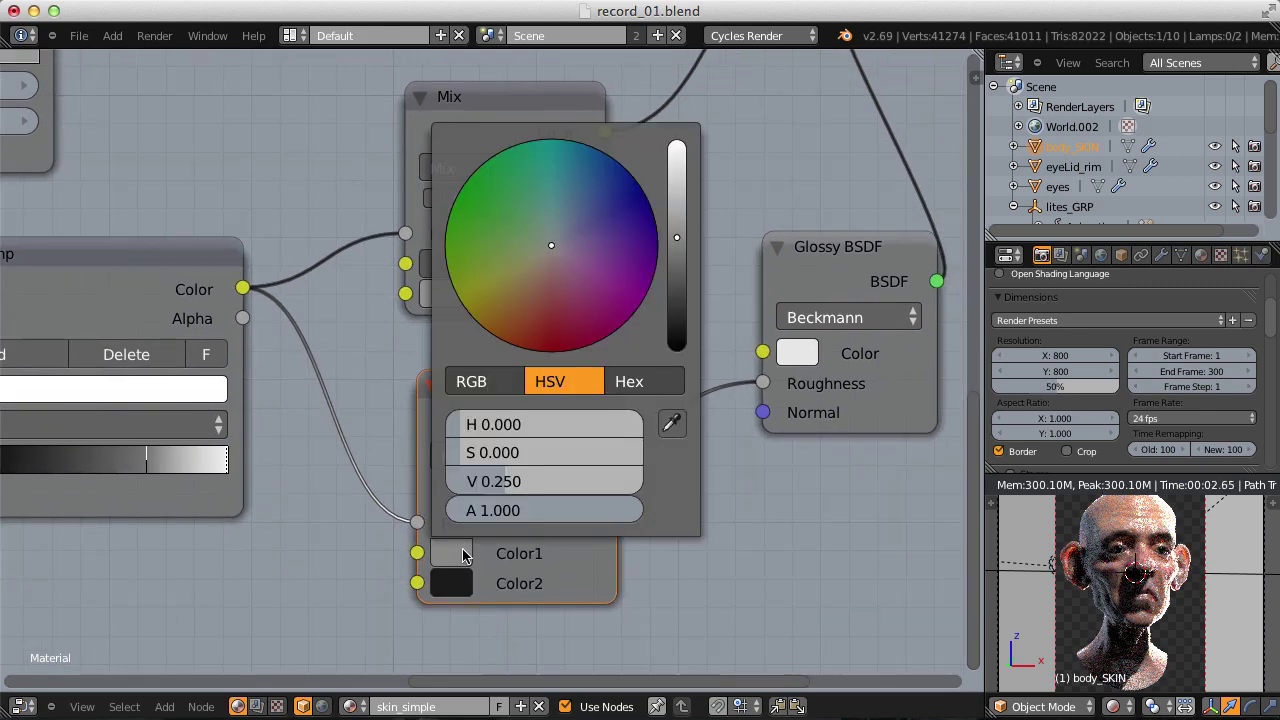
left_click(511, 488)
type("0.3")
key("Return")
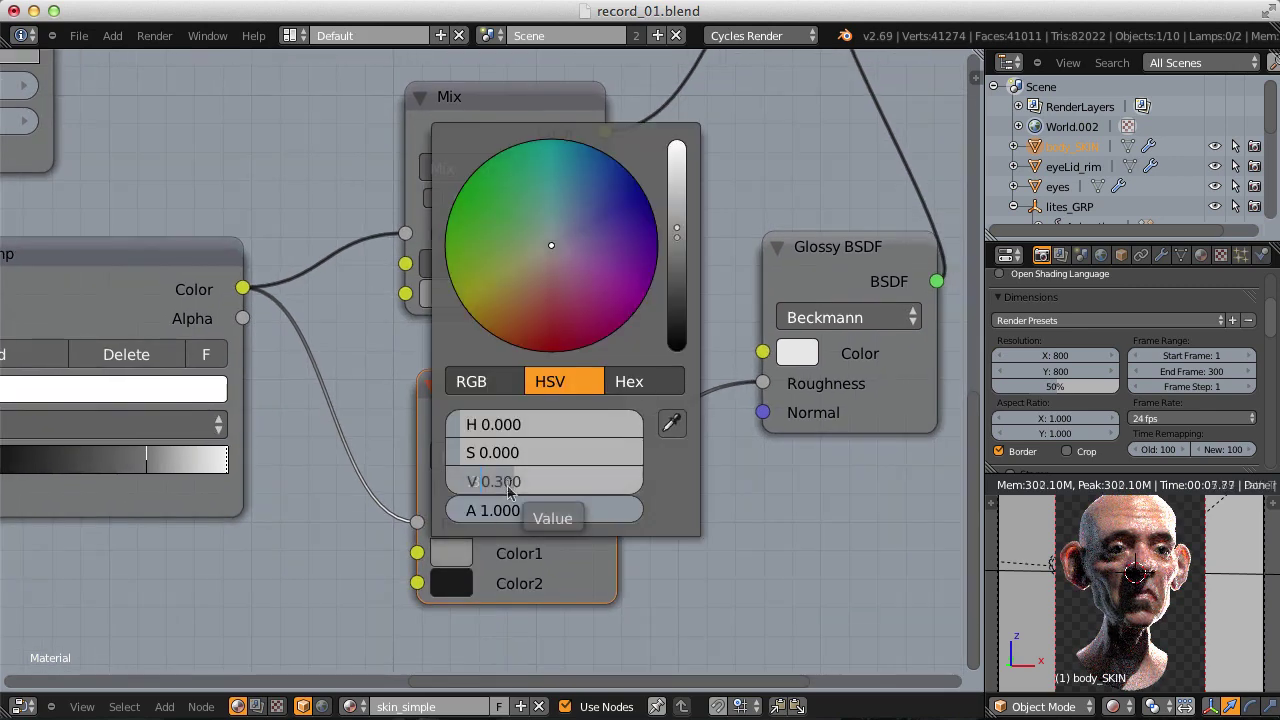
Set the upper Mix node's Color2 brightness to 0.4.
middle_click_drag(762, 482, 779, 562)
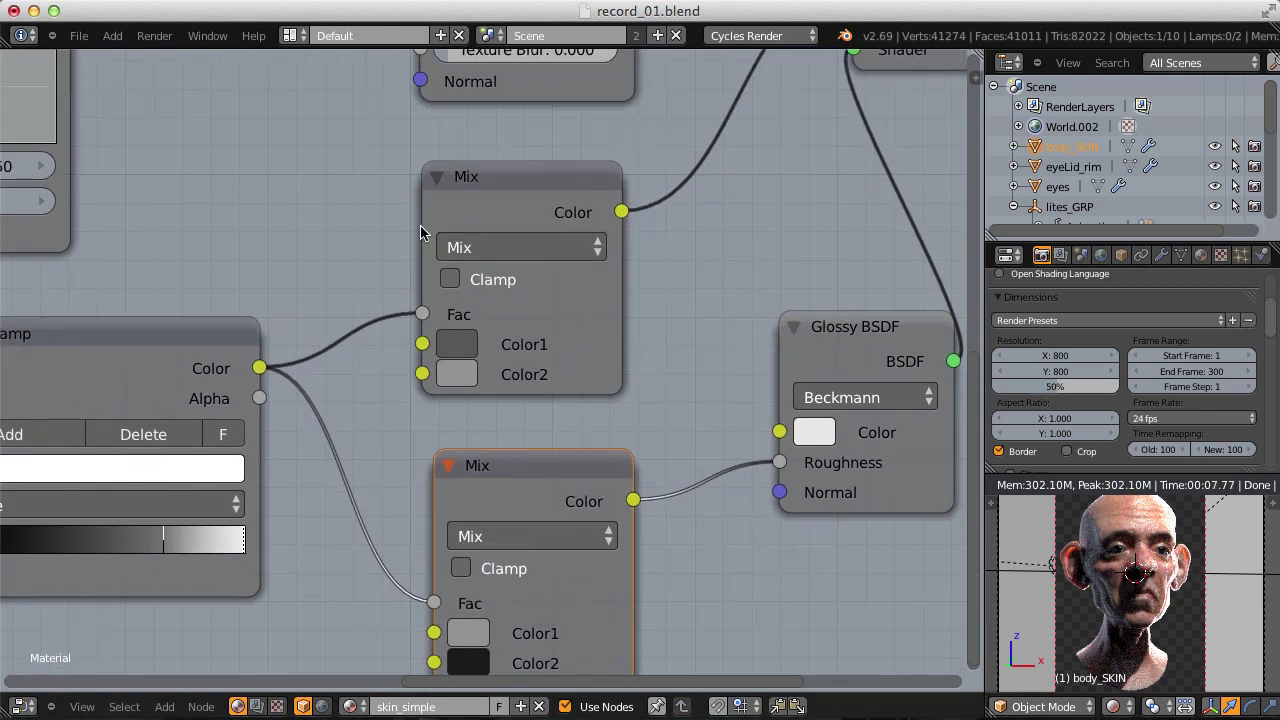
left_click(465, 375)
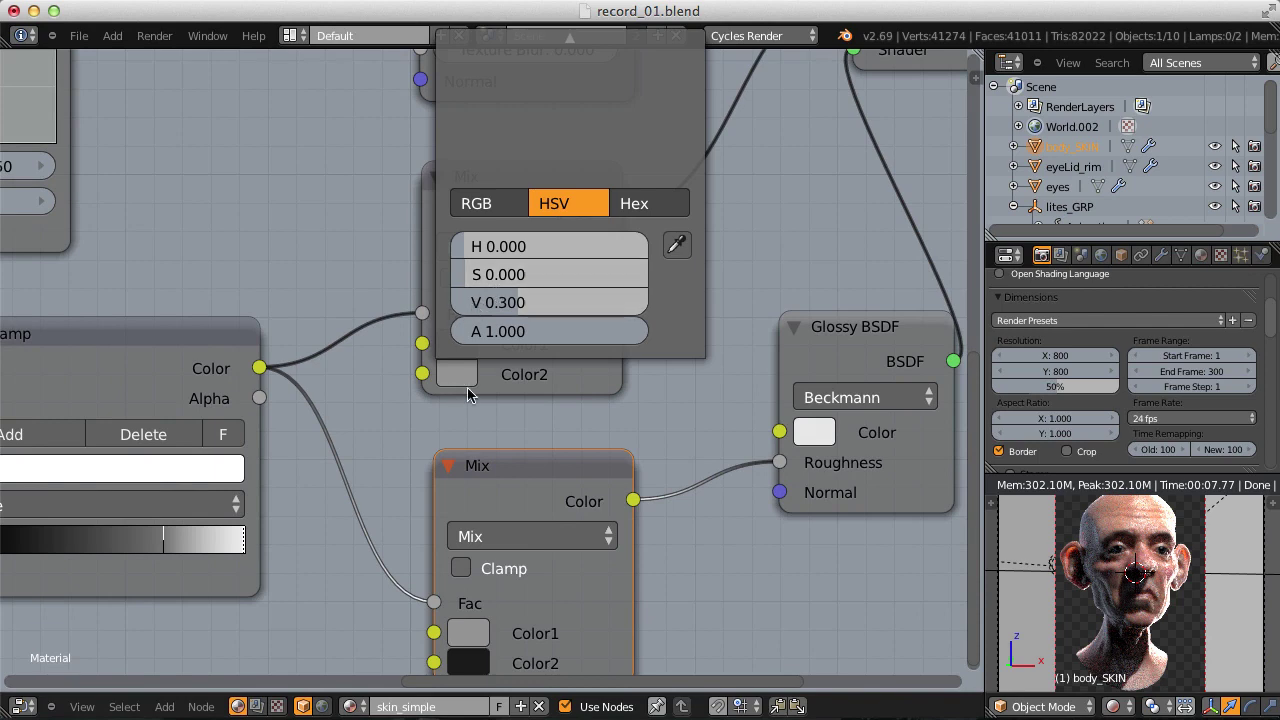
left_click(475, 372)
left_click(528, 308)
type("0.4")
key("Return")
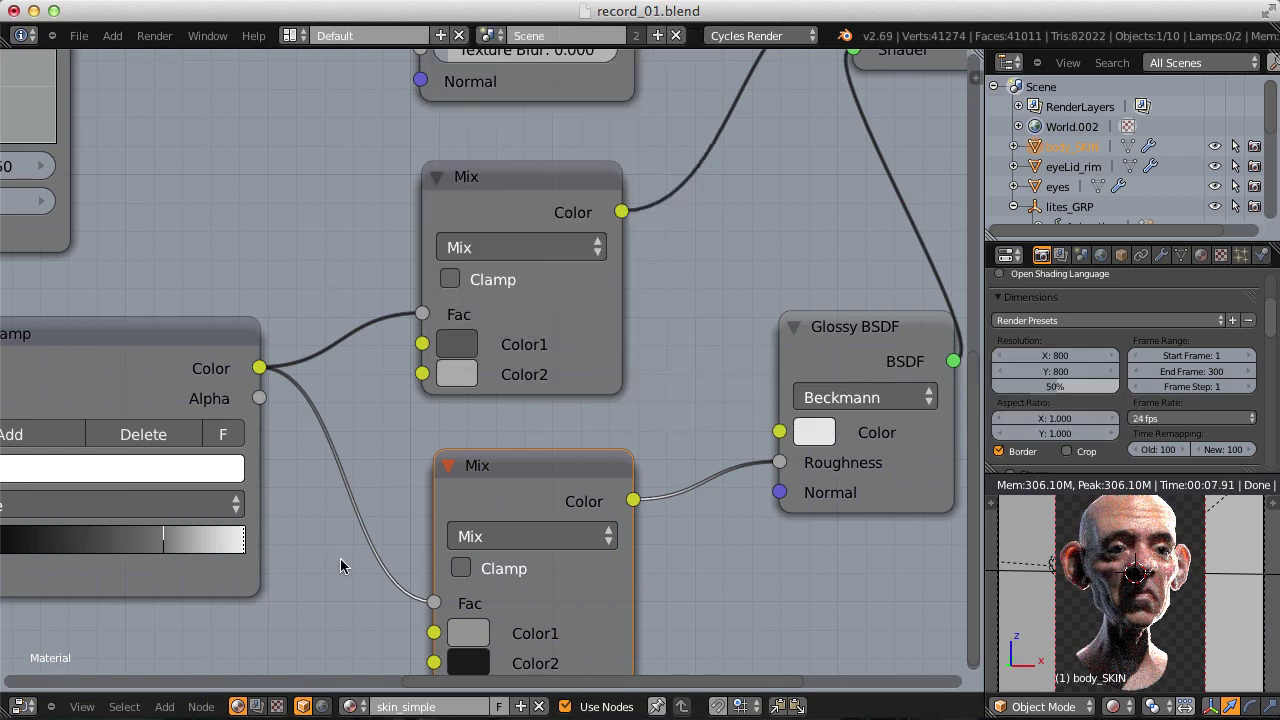
left_click(20, 706)
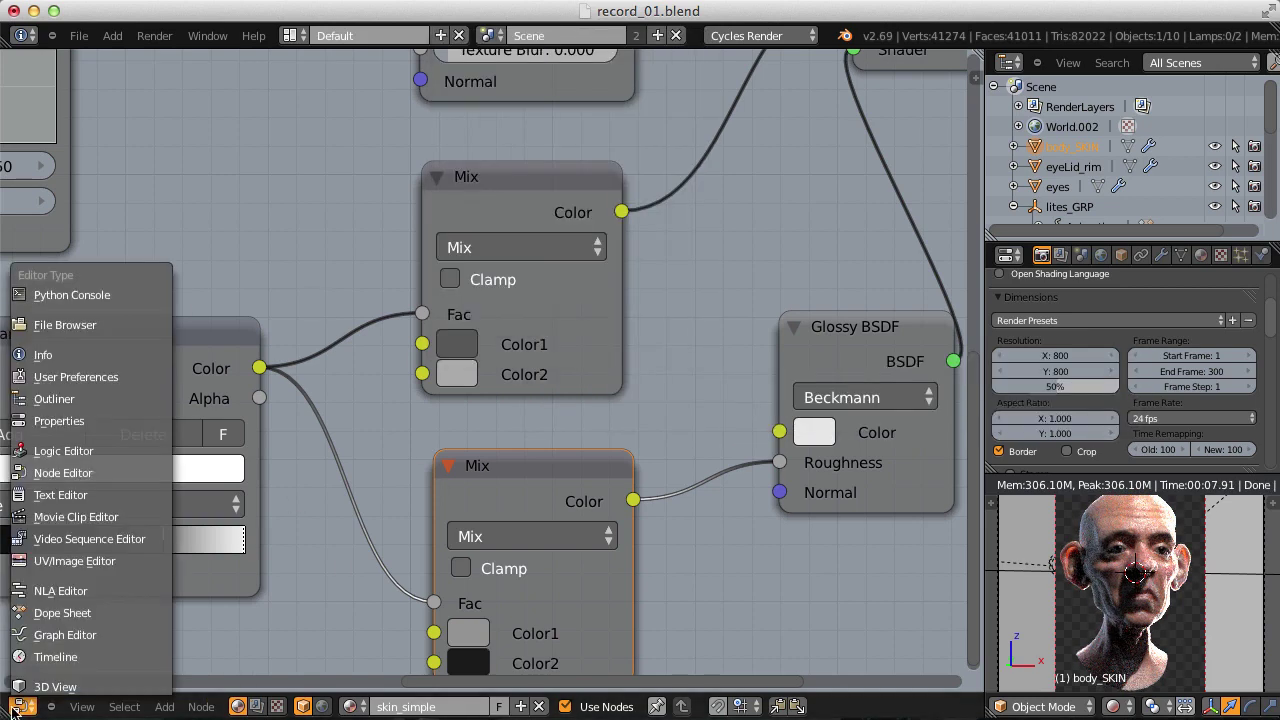
Show the render result and render the head into Slot 5.
left_click(74, 561)
left_click(466, 707)
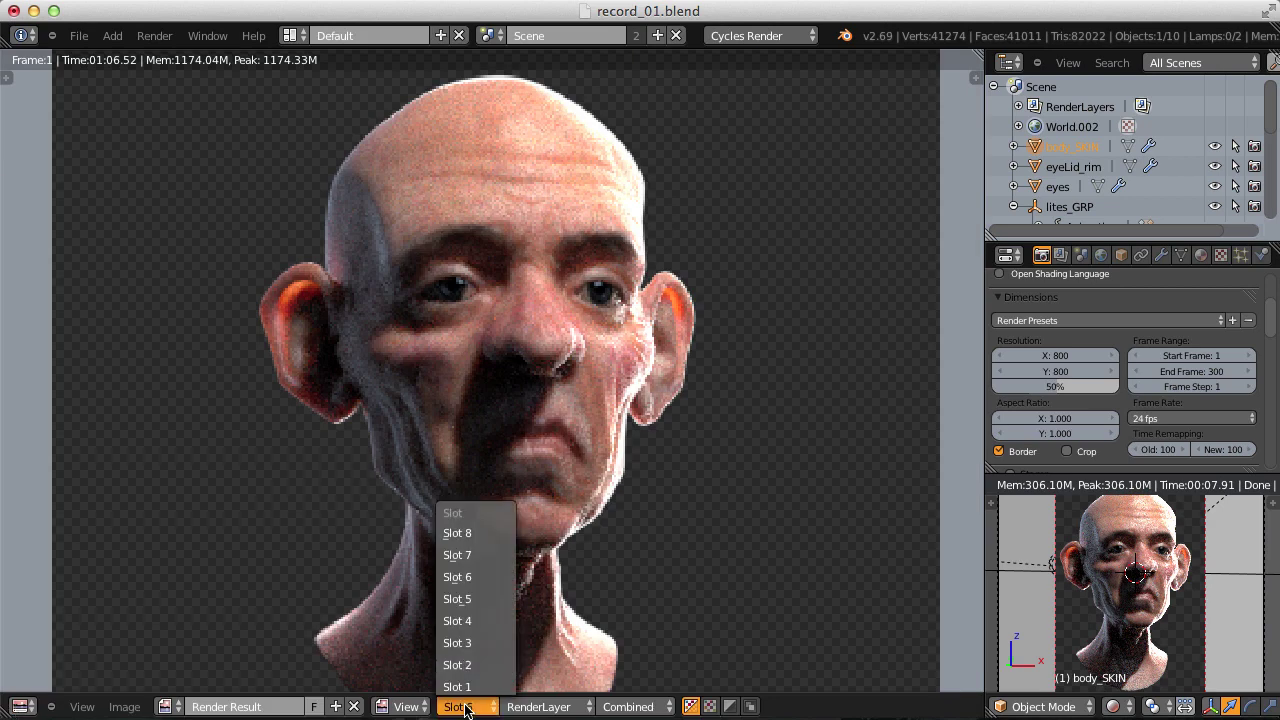
left_click(481, 597)
left_click(154, 35)
left_click(180, 54)
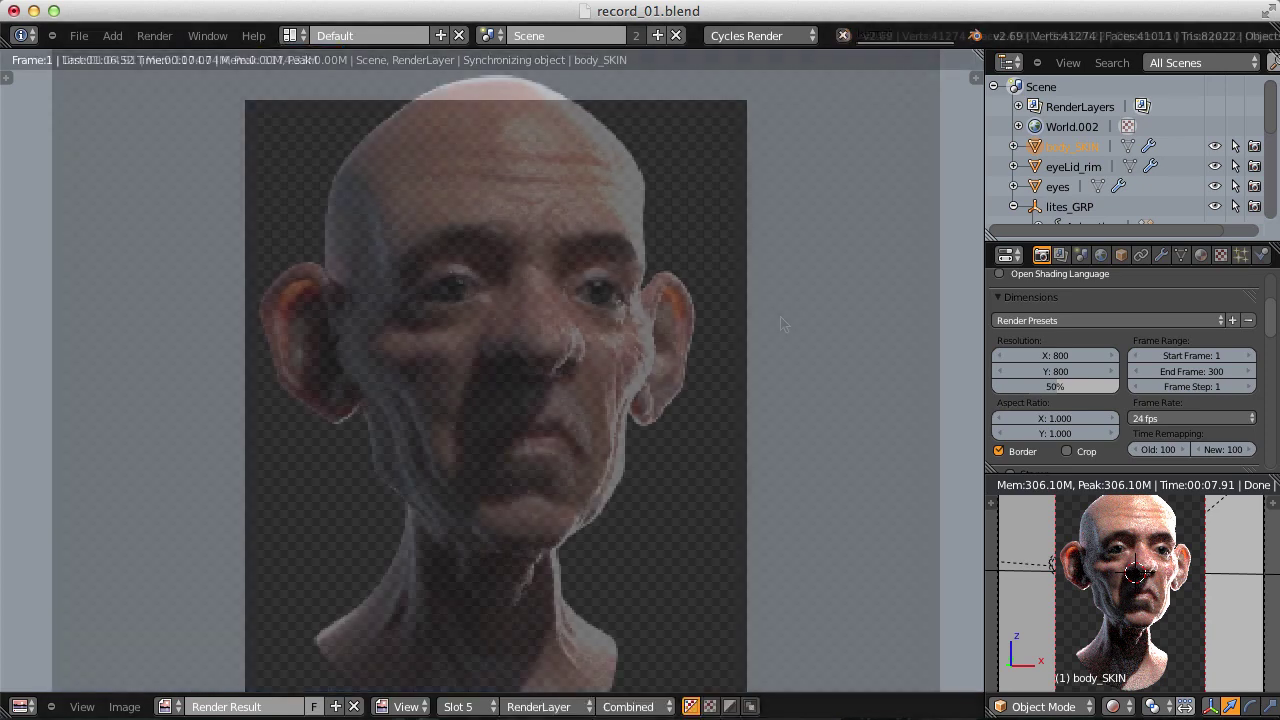
Compare the Slot 6 render against the new Slot 5 render.
scroll(772, 319, "down", 2)
left_click(462, 706)
left_click(487, 580)
left_click(460, 706)
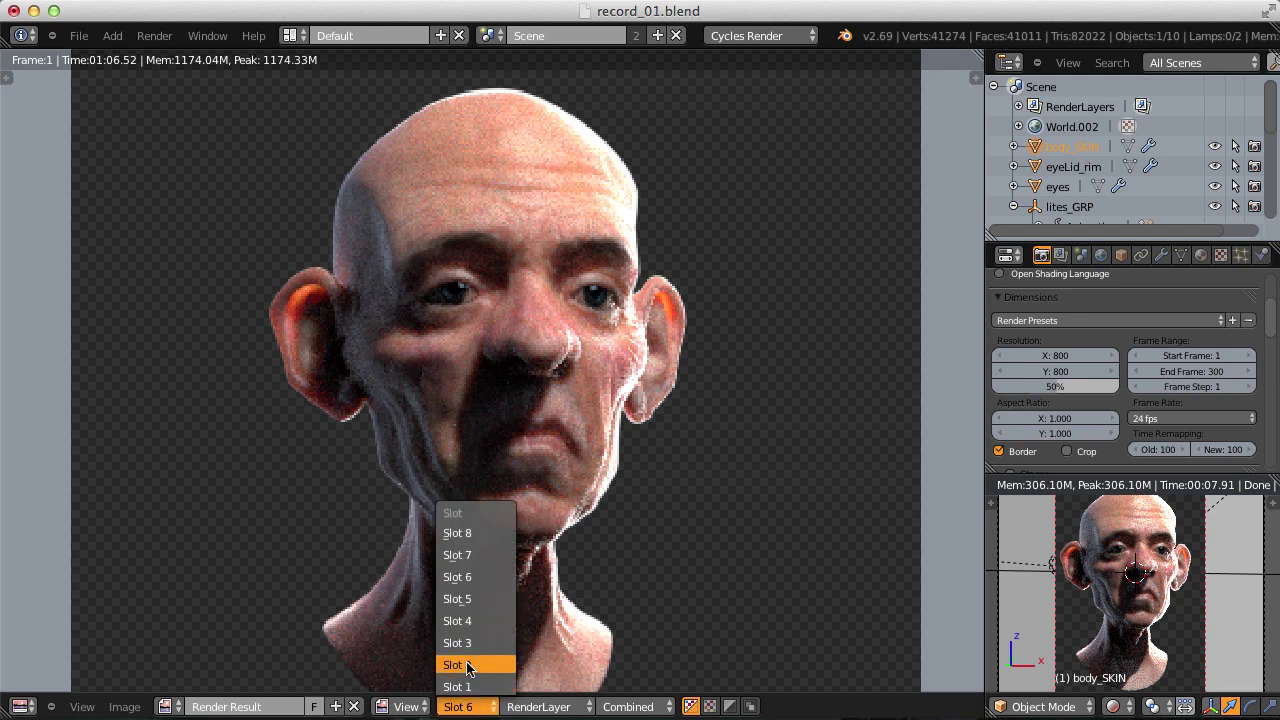
left_click(484, 603)
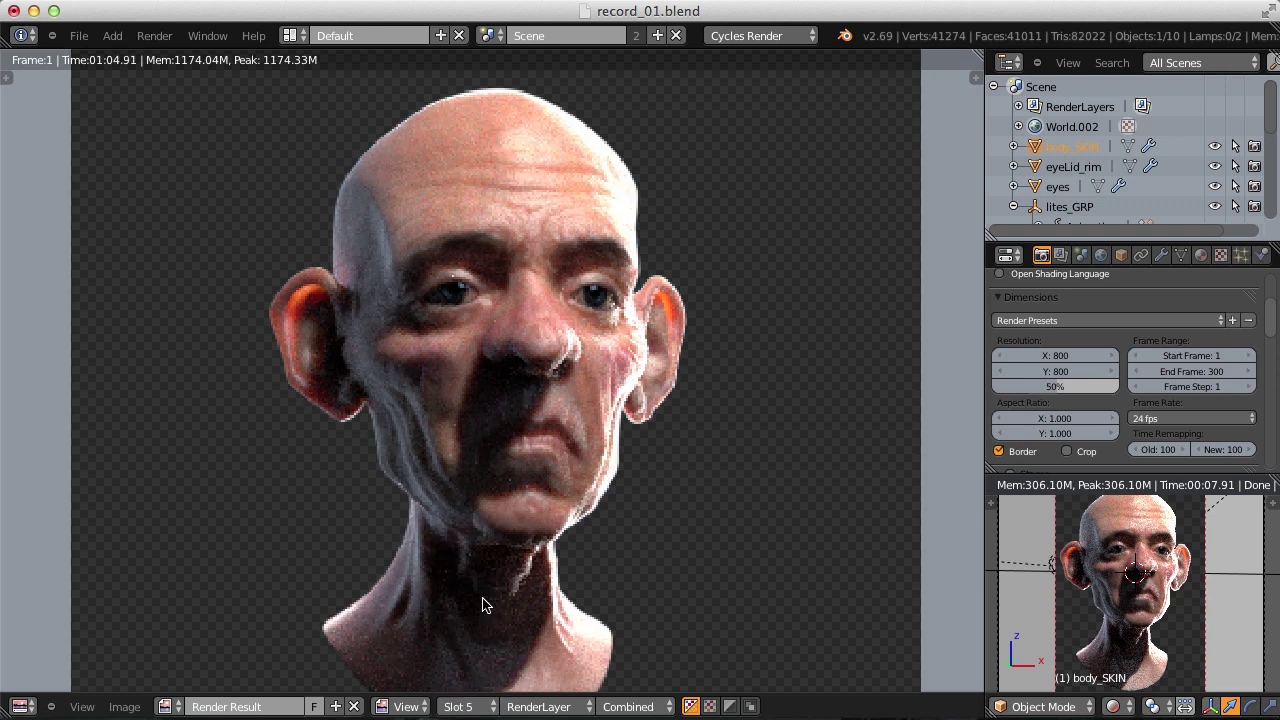
Inspect the Slot 5 head render closely, then switch to empty Slot 4.
left_click(462, 707)
scroll(702, 373, "up", 1)
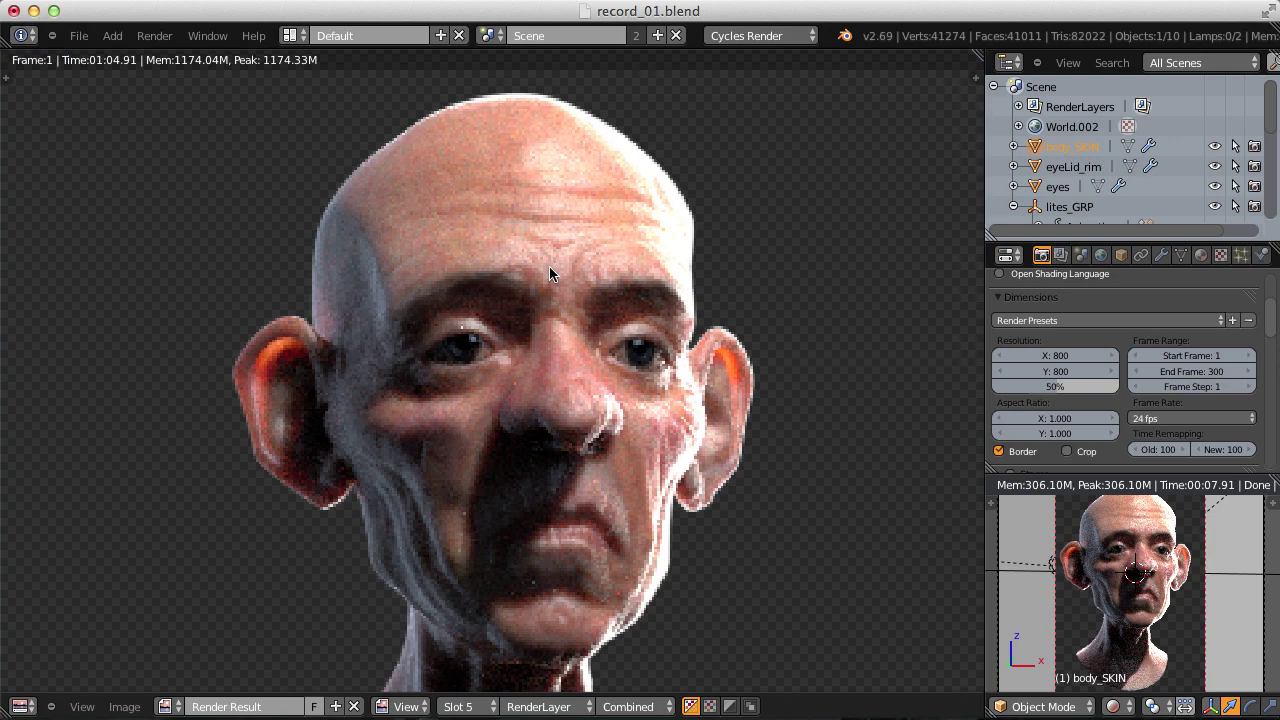
scroll(549, 266, "down", 1)
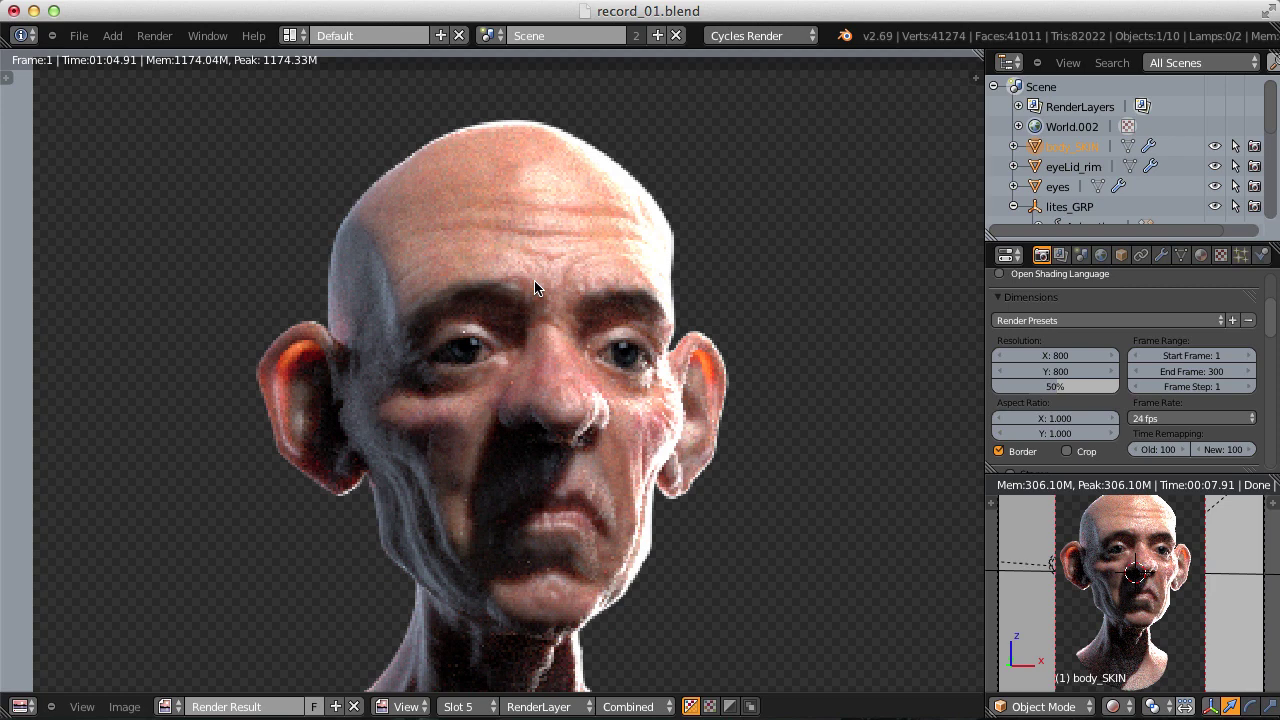
scroll(531, 300, "down", 1)
middle_click_drag(516, 400, 533, 320)
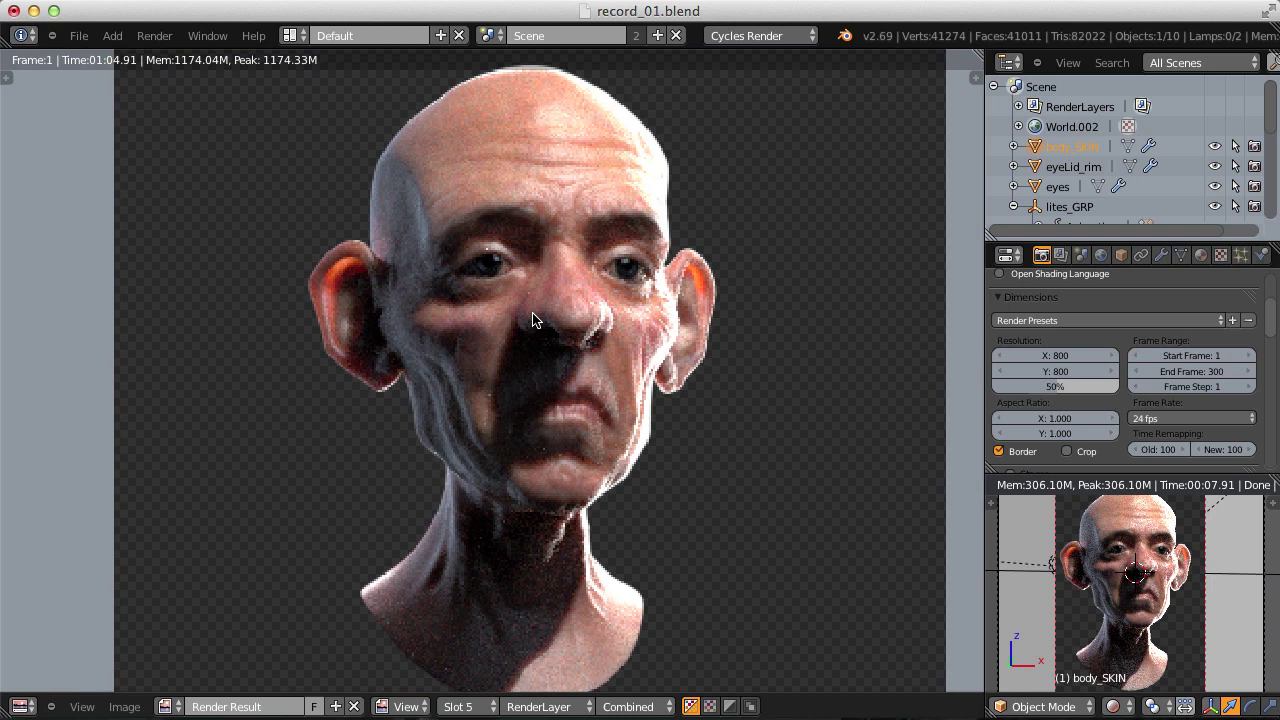
scroll(533, 320, "down", 2)
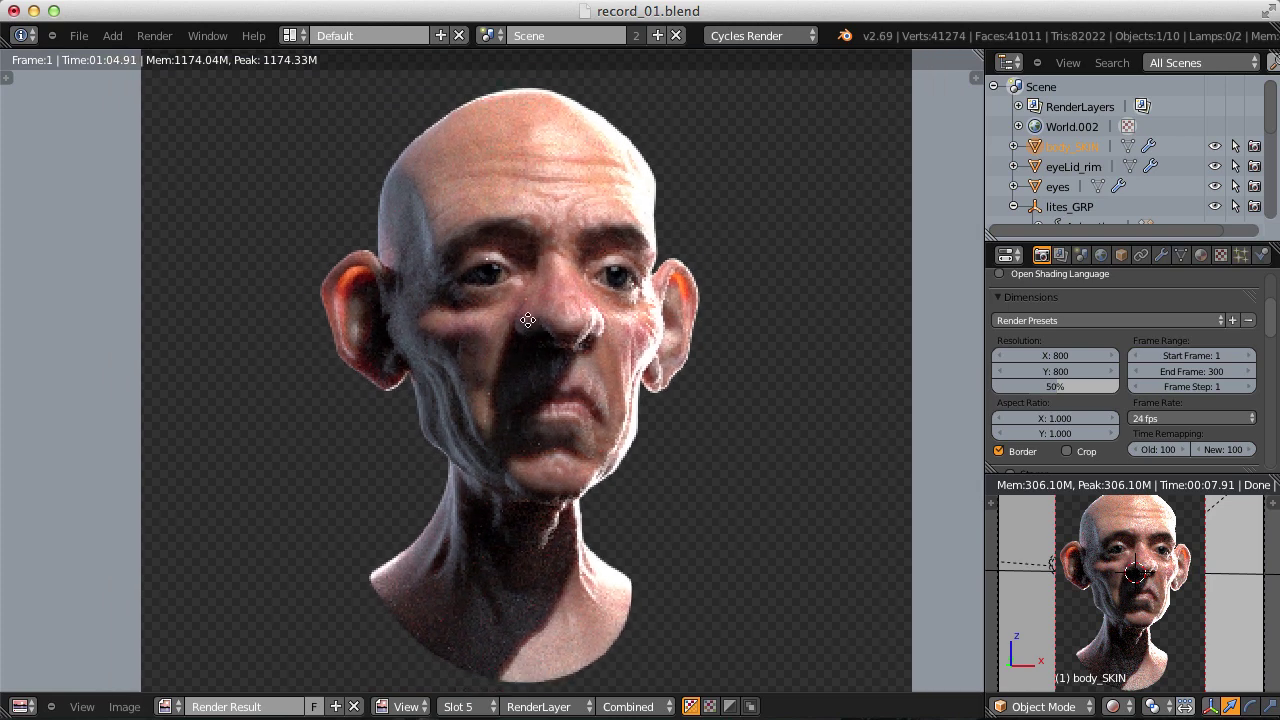
left_click(458, 706)
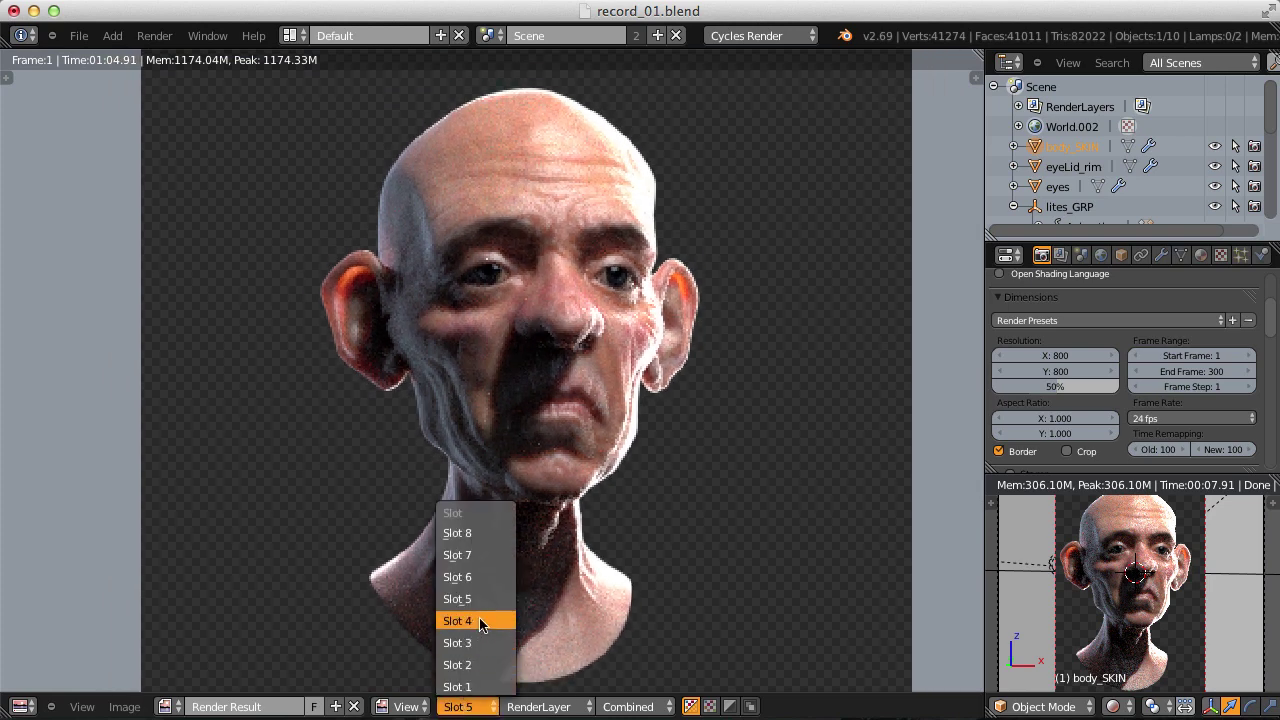
left_click(481, 621)
left_click(21, 707)
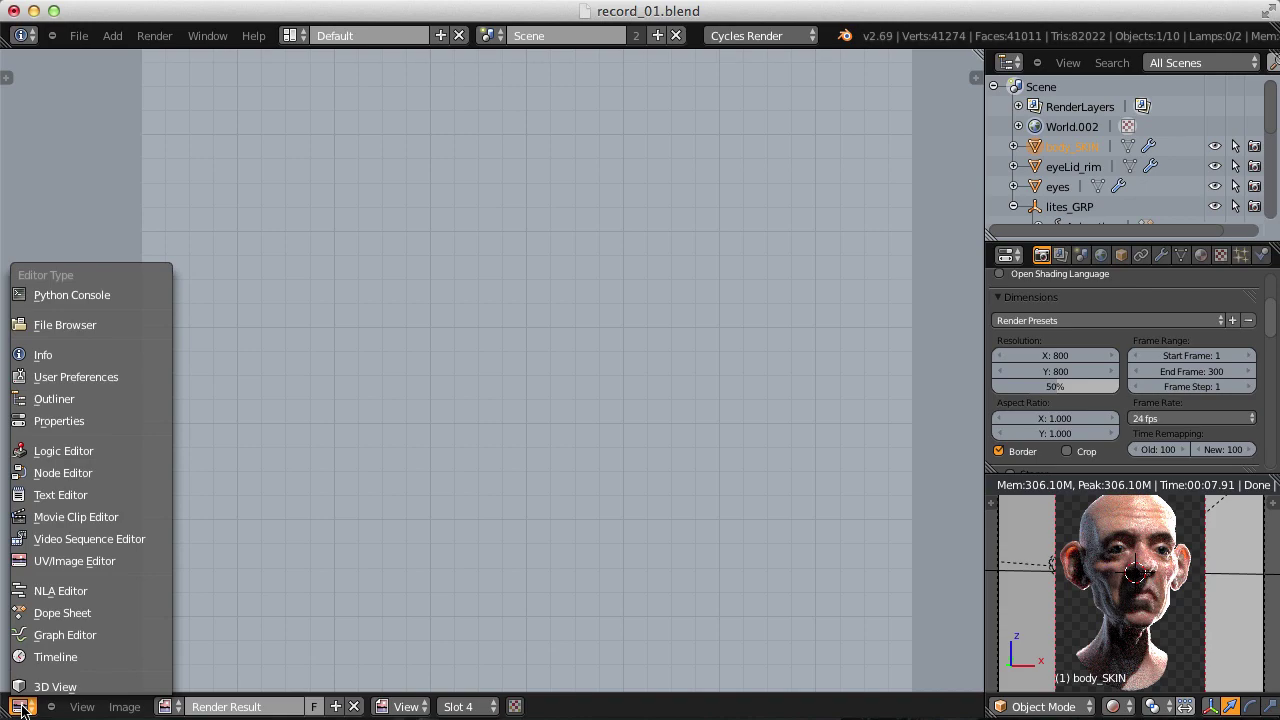
Show the skin material nodes, frame them all and move the Mix Shader node aside.
left_click(63, 473)
key("Home")
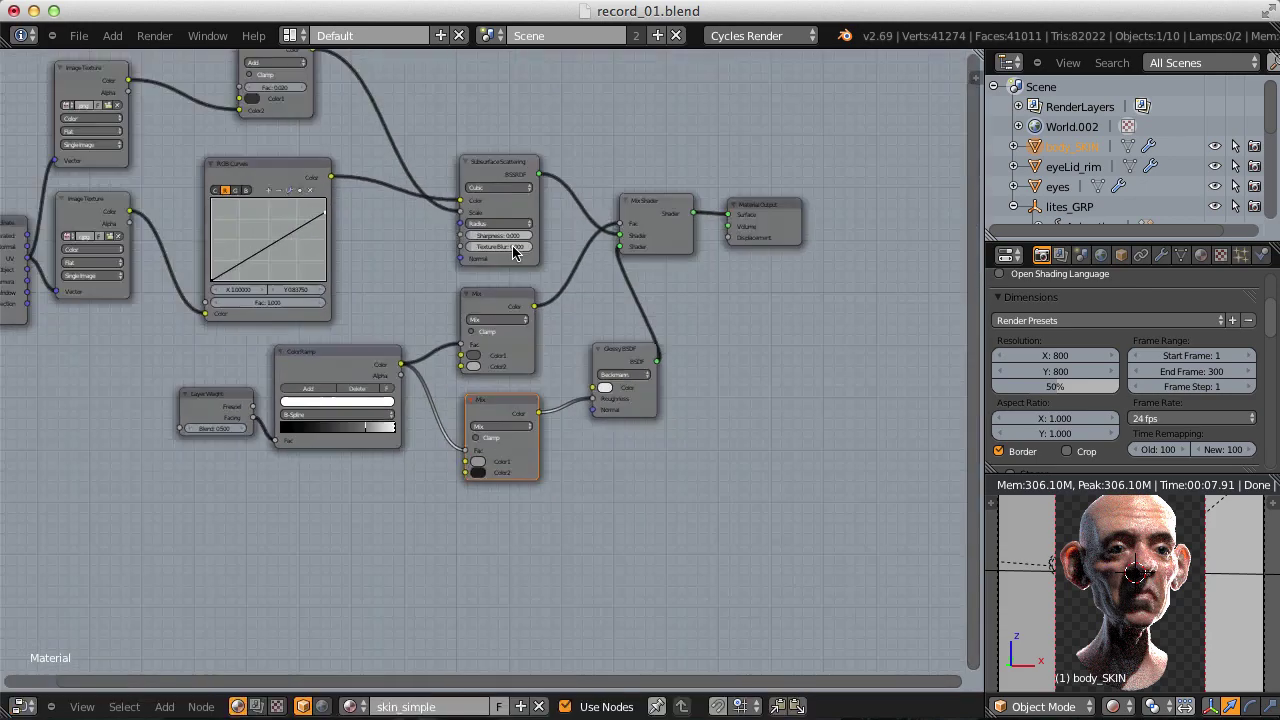
middle_click_drag(538, 220, 703, 349)
scroll(703, 349, "right", 3)
left_click_drag(692, 386, 801, 384)
scroll(711, 363, "up", 3)
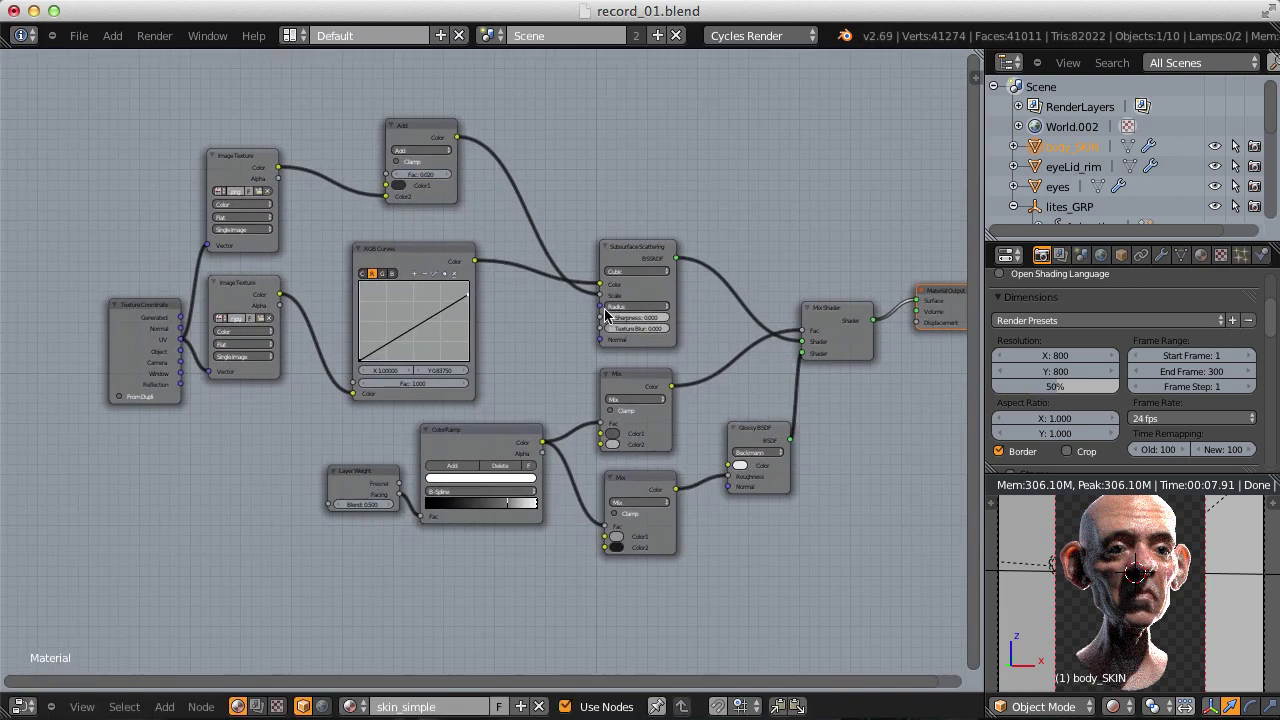
Move the lower Image Texture node down and load SSS_bump.jpg into it.
key("shift+a")
mouse_move(528, 240)
left_click(242, 306)
left_click_drag(241, 306, 241, 426)
scroll(316, 506, "up", 5)
scroll(316, 506, "left", 10)
left_click(508, 370)
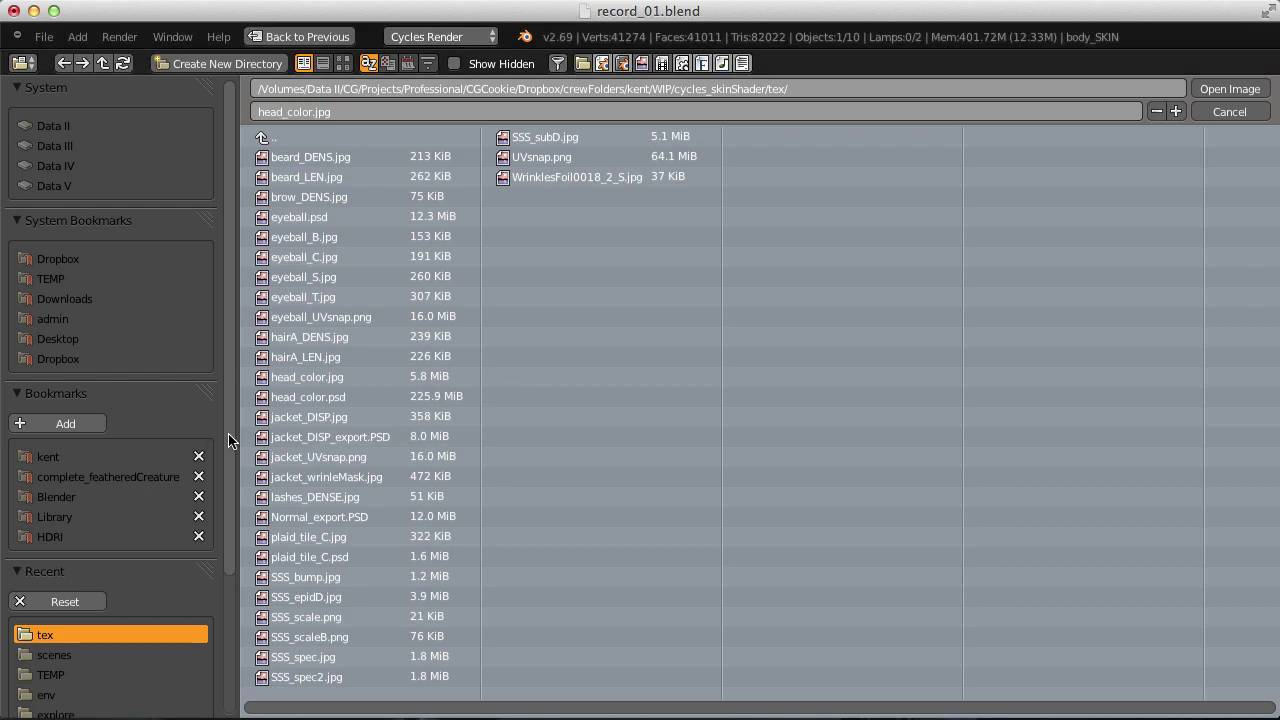
double_click(364, 578)
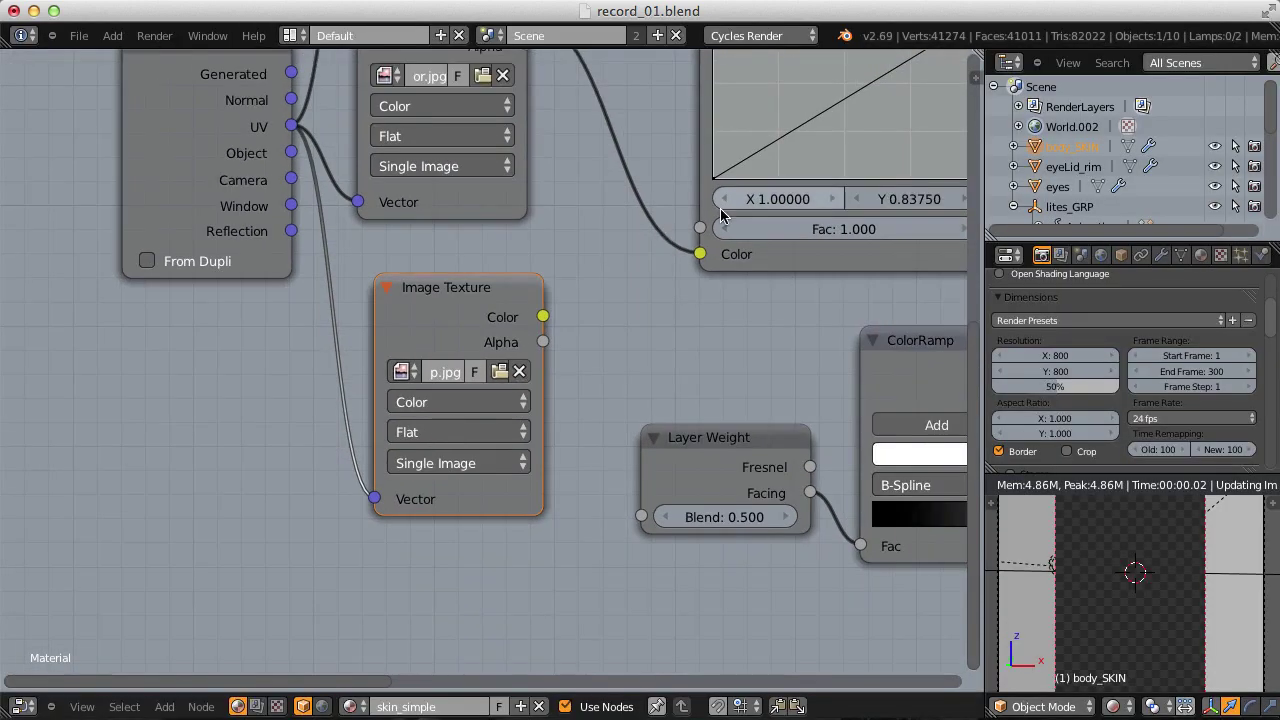
Replace the Subsurface Scattering Scale link with the Add node's output.
scroll(737, 213, "down", 4)
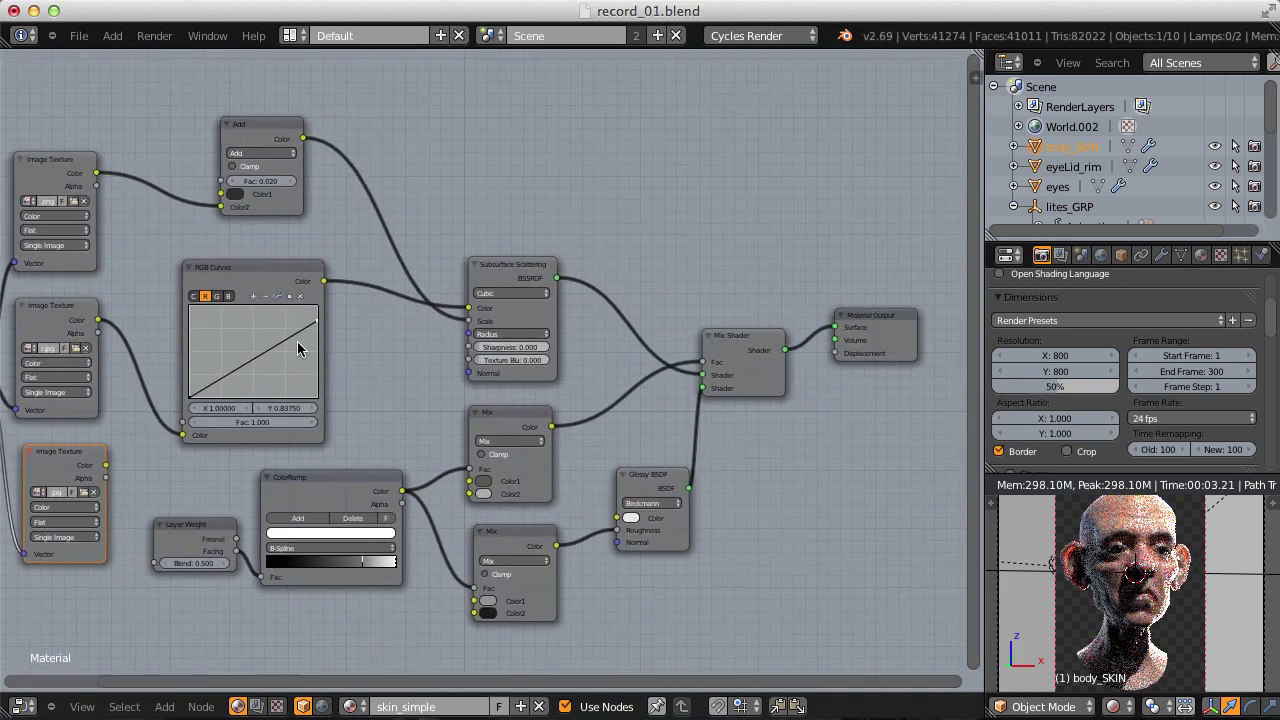
middle_click_drag(377, 302, 474, 285)
scroll(474, 285, "up", 2)
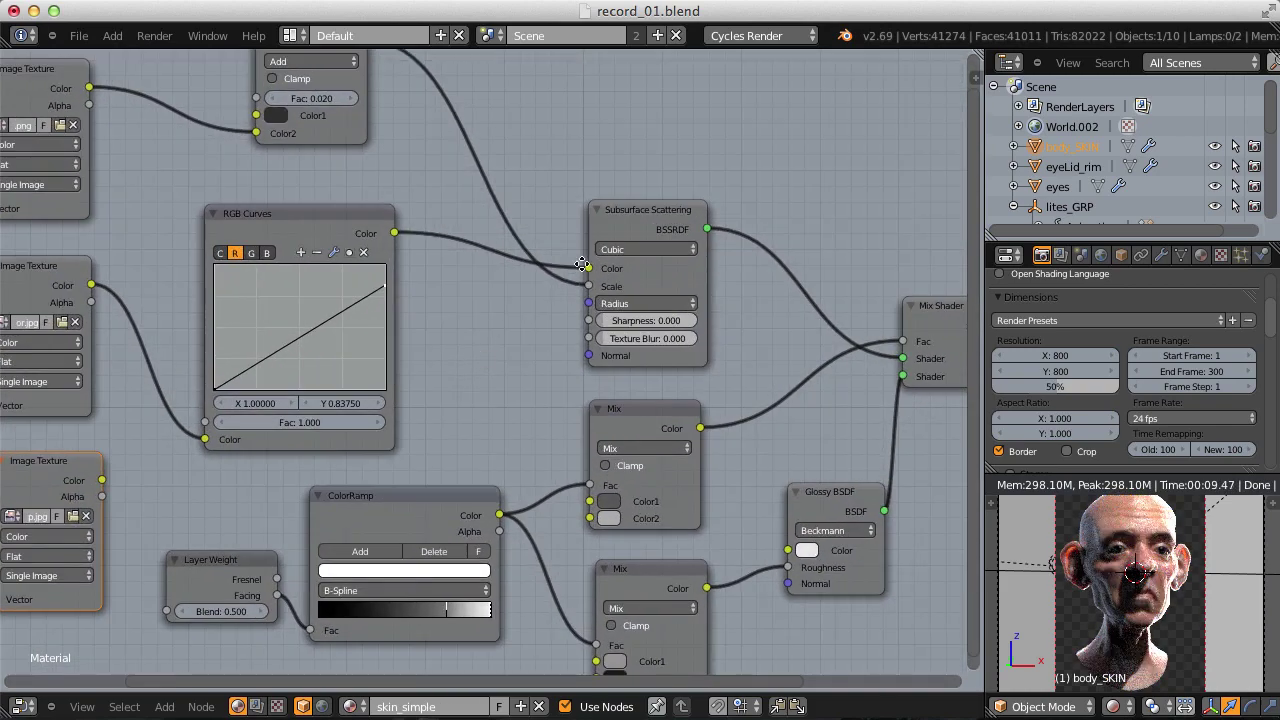
left_click_drag(588, 287, 517, 277)
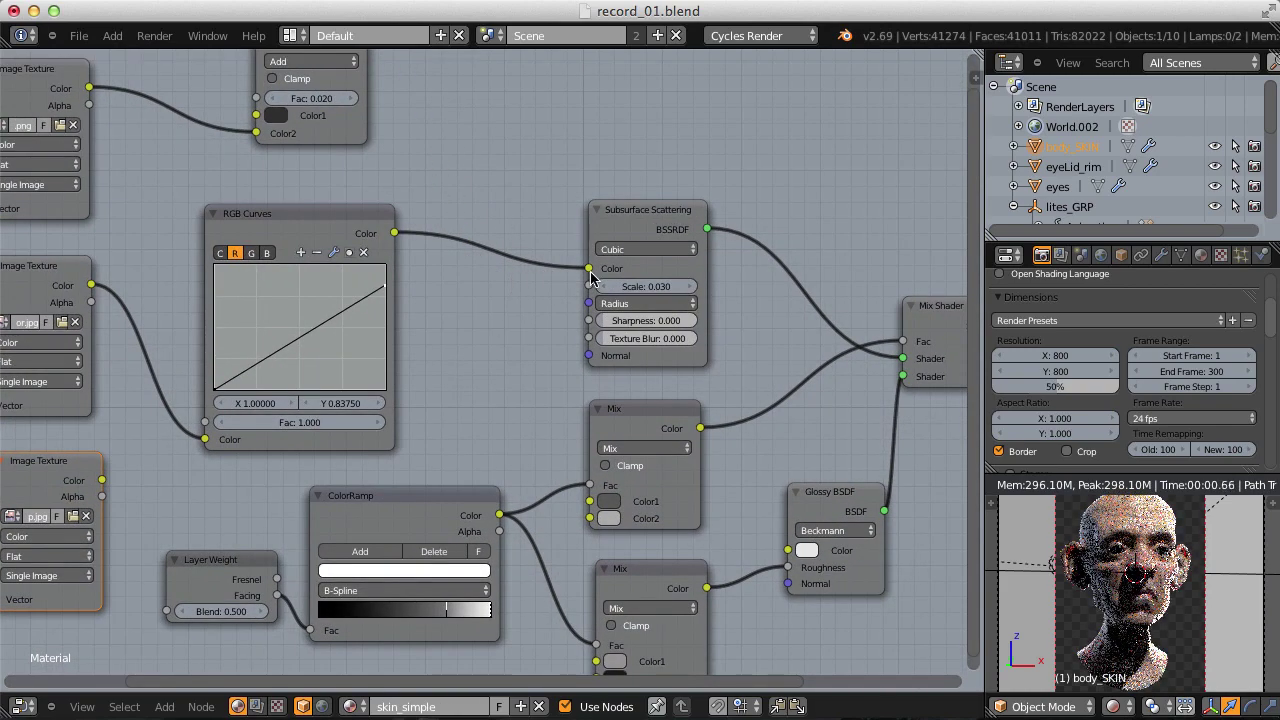
middle_click_drag(436, 107, 431, 213)
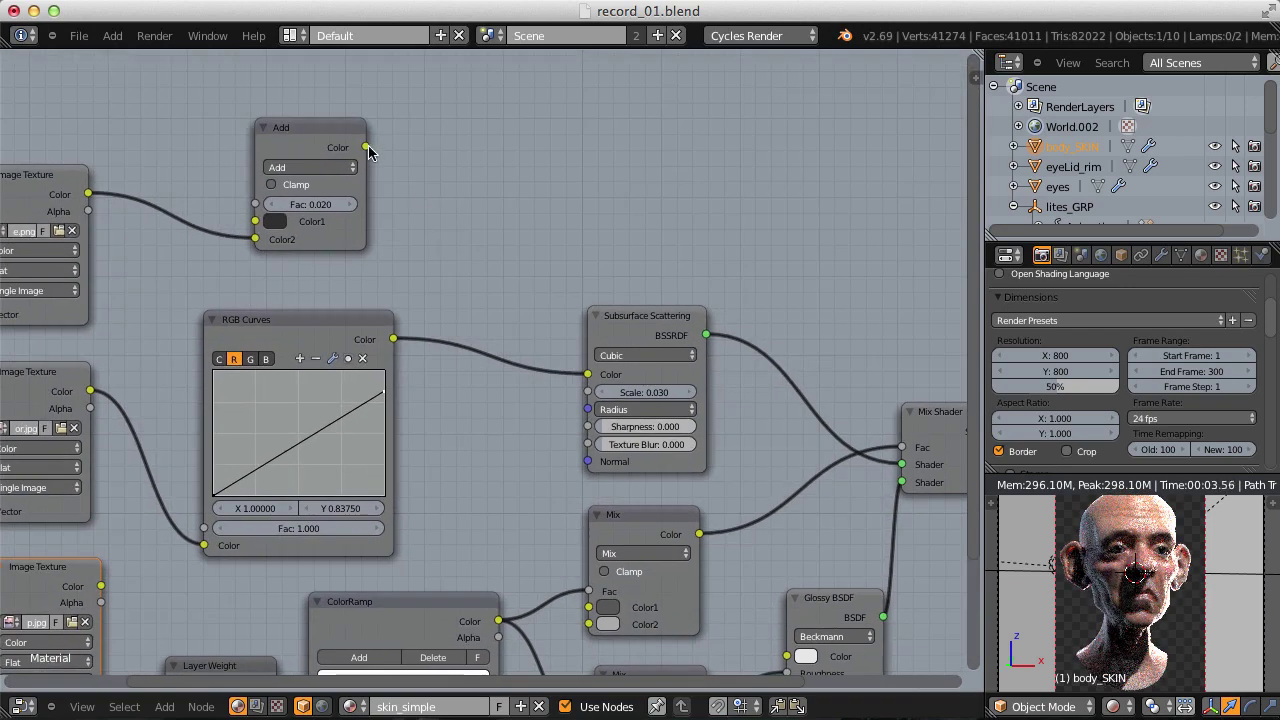
left_click_drag(368, 147, 651, 366)
Set the render resolution percentage to 100%.
scroll(651, 366, "down", 3, "shift")
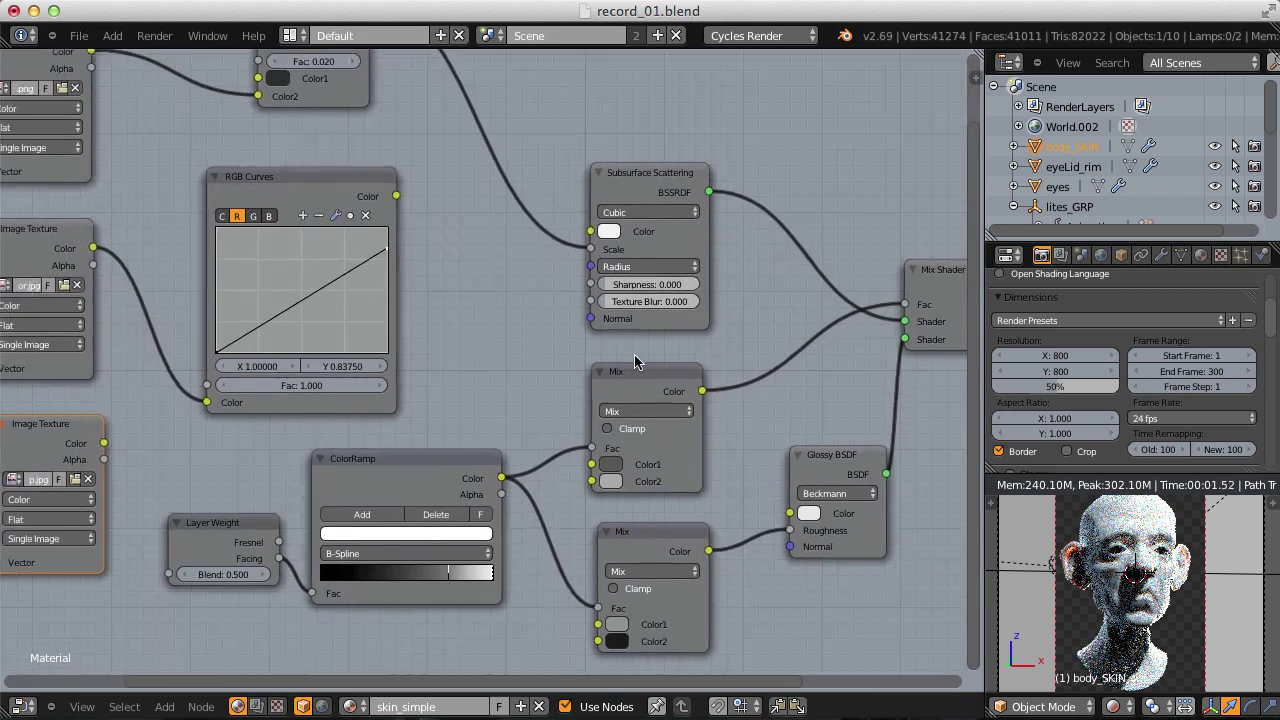
scroll(1274, 310, "up", 2)
scroll(1274, 310, "down", 1)
left_click(1047, 392)
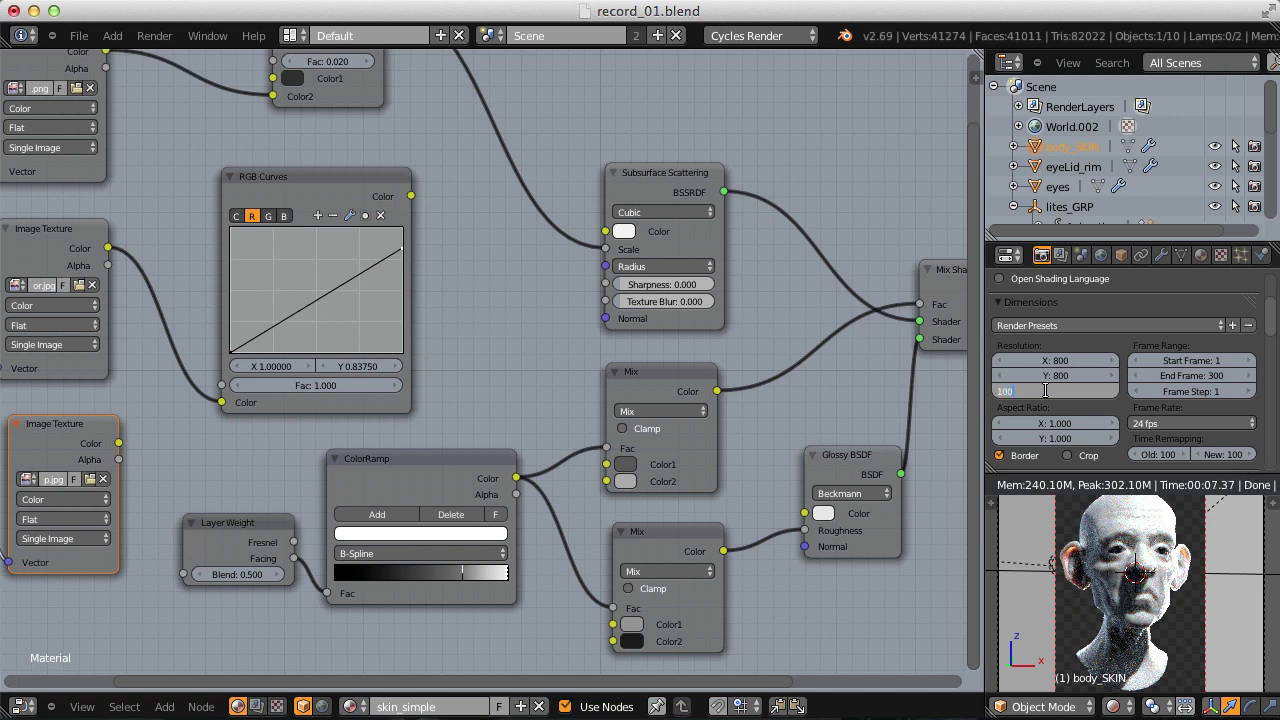
key("Return")
left_click_drag(1274, 318, 1268, 362)
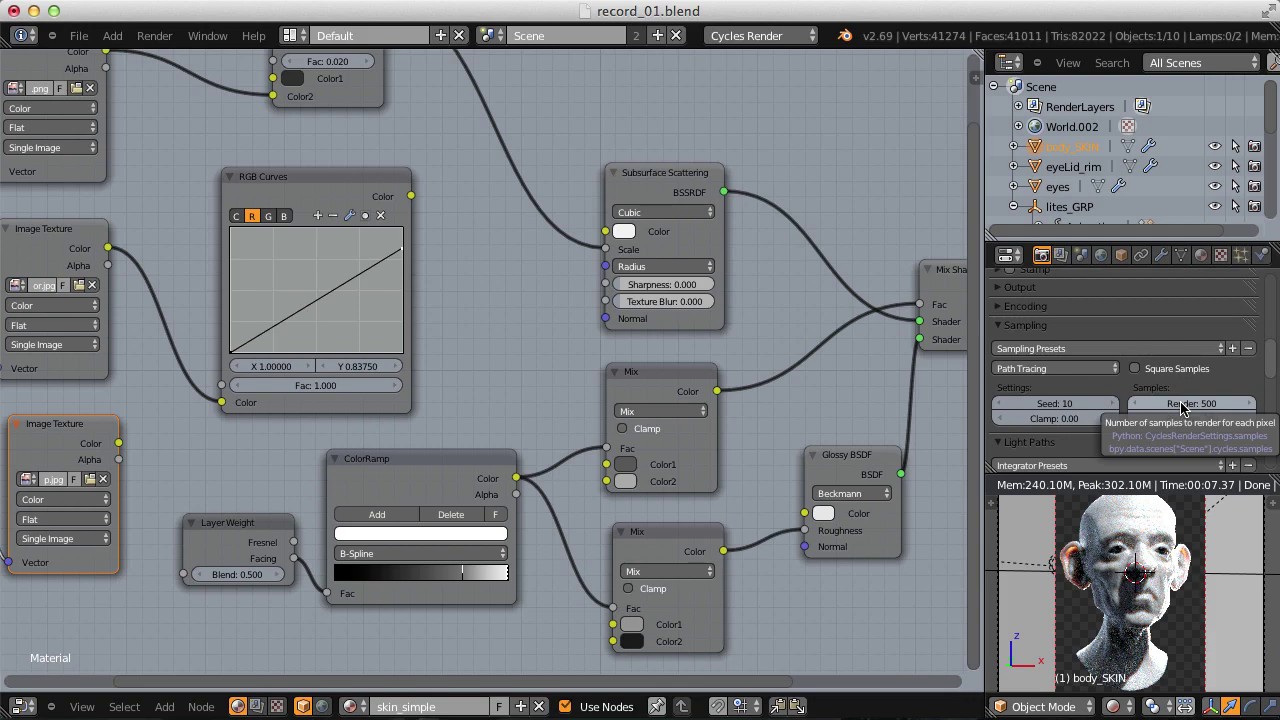
Link the bump texture's Color output to the Mix Shader Fac input.
middle_click_drag(162, 439, 390, 421)
scroll(390, 421, "down", 3)
middle_click_drag(638, 341, 426, 382)
left_click_drag(96, 468, 740, 345)
scroll(437, 417, "down", 1)
middle_click_drag(367, 372, 694, 397)
Box-select the texture and coordinate nodes and move them leftward.
key("b")
left_click_drag(216, 156, 430, 632)
key("g")
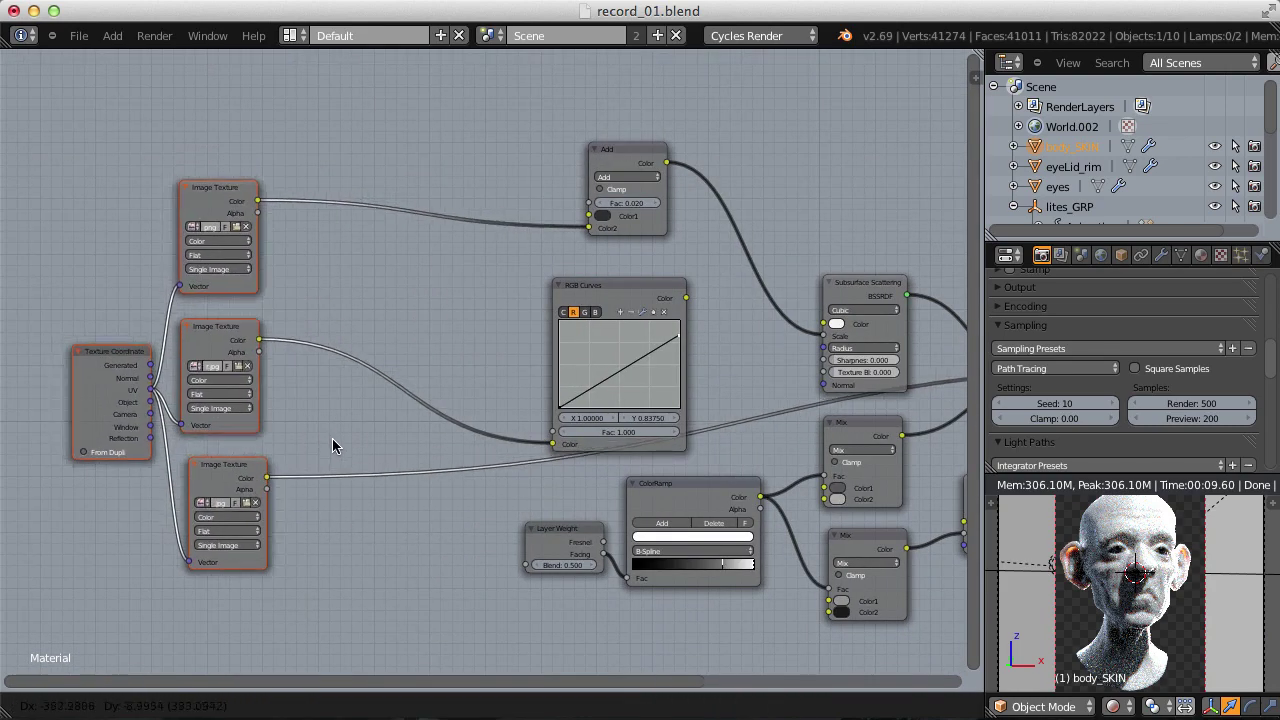
left_click(344, 446)
scroll(344, 446, "up", 2)
middle_click_drag(344, 446, 534, 410)
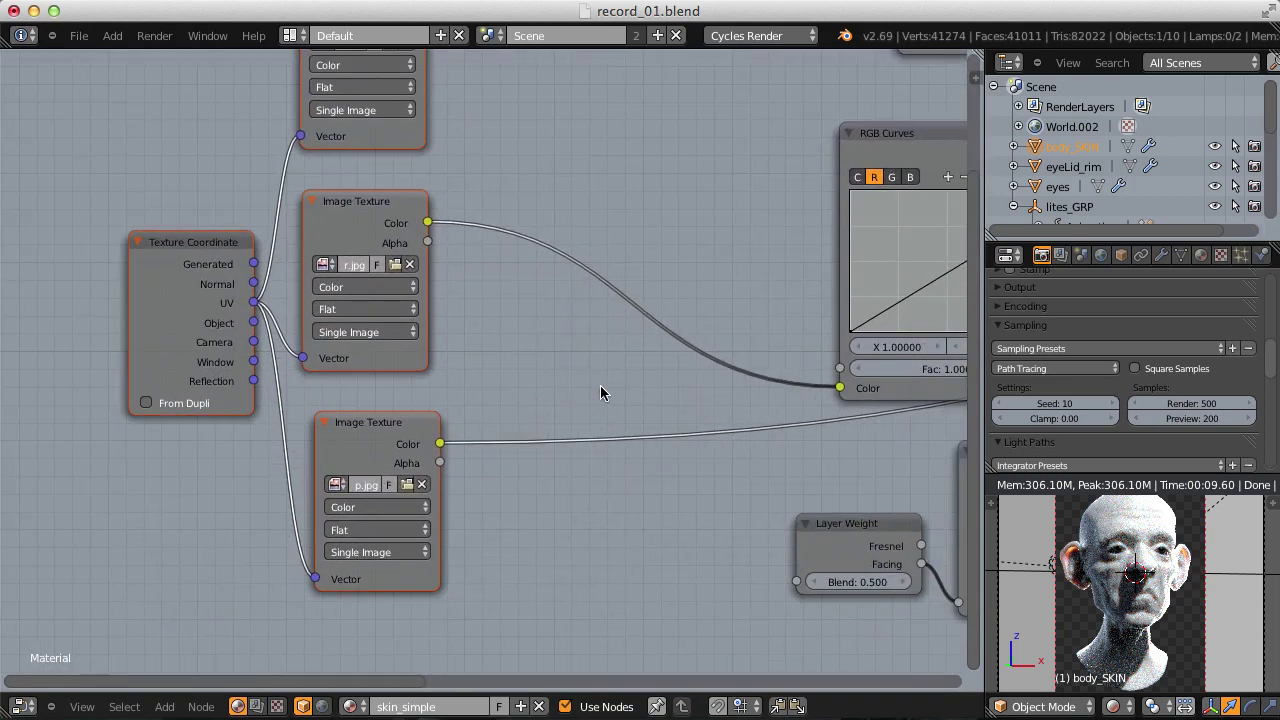
scroll(603, 398, "right", 5)
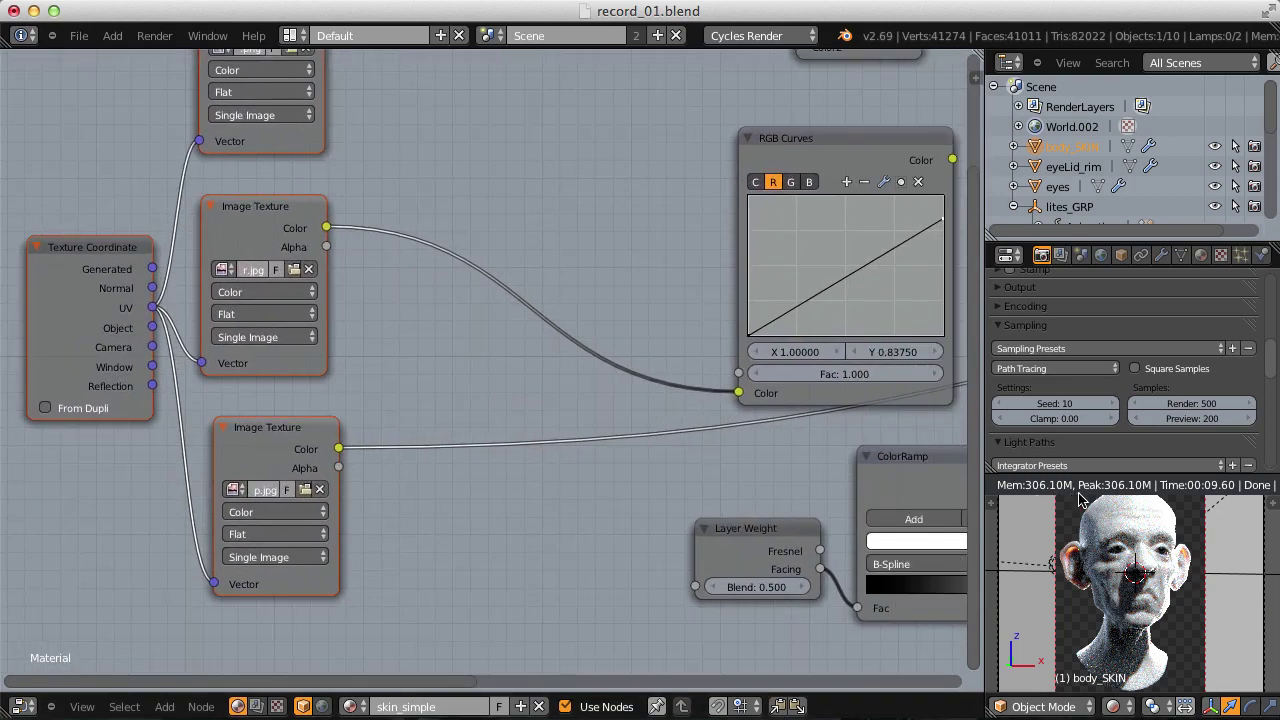
Render the bump-mapped head into Slot 4 and centre the result in view.
left_click(154, 35)
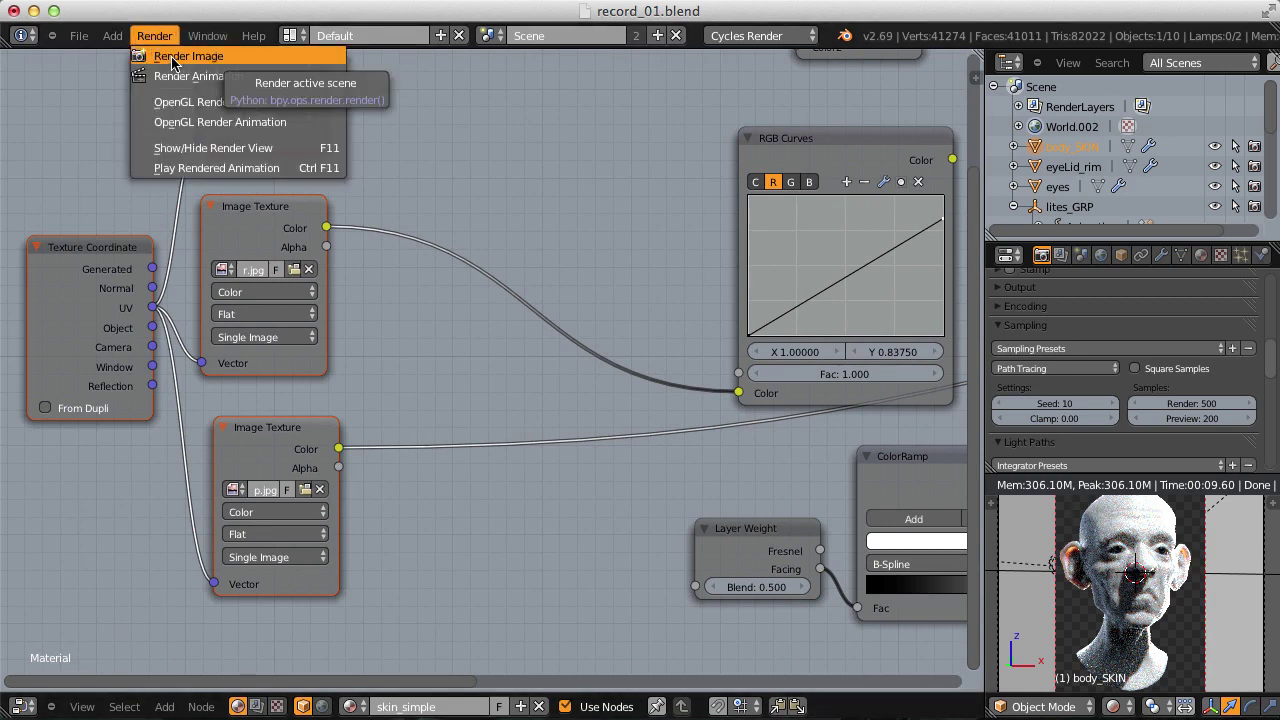
left_click(175, 58)
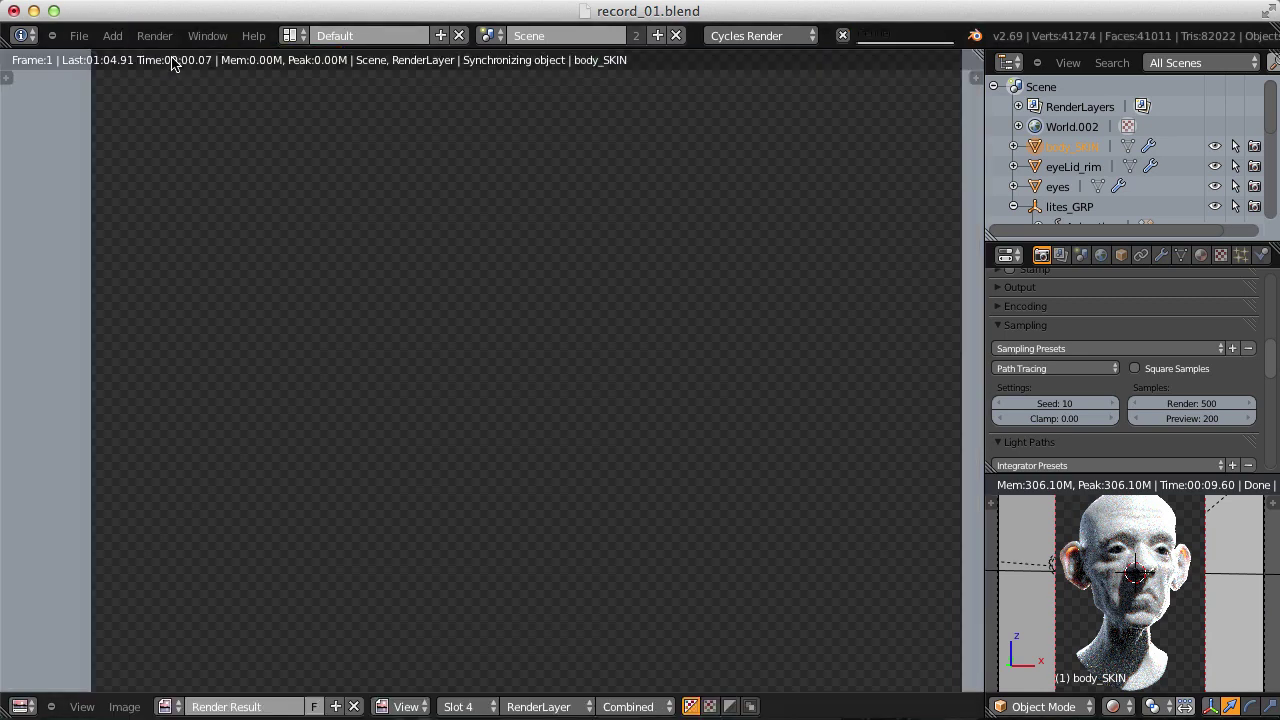
scroll(725, 385, "up", 3)
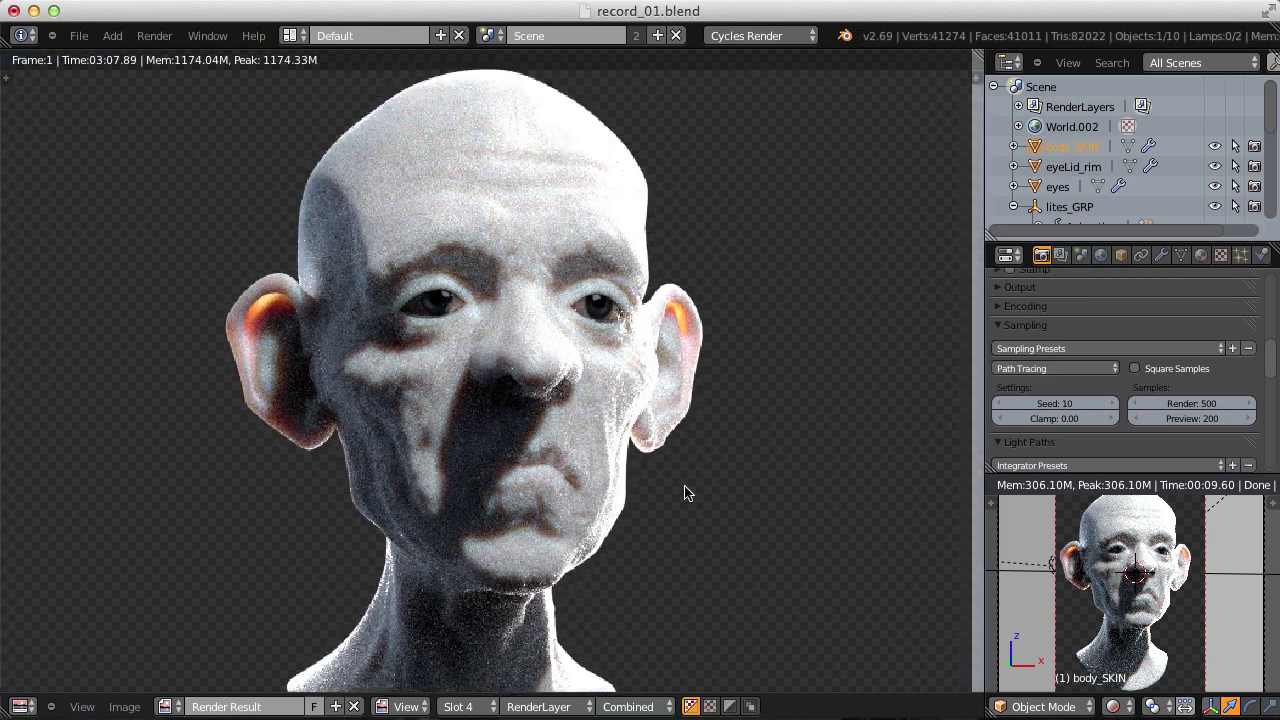
scroll(720, 550, "down", 3)
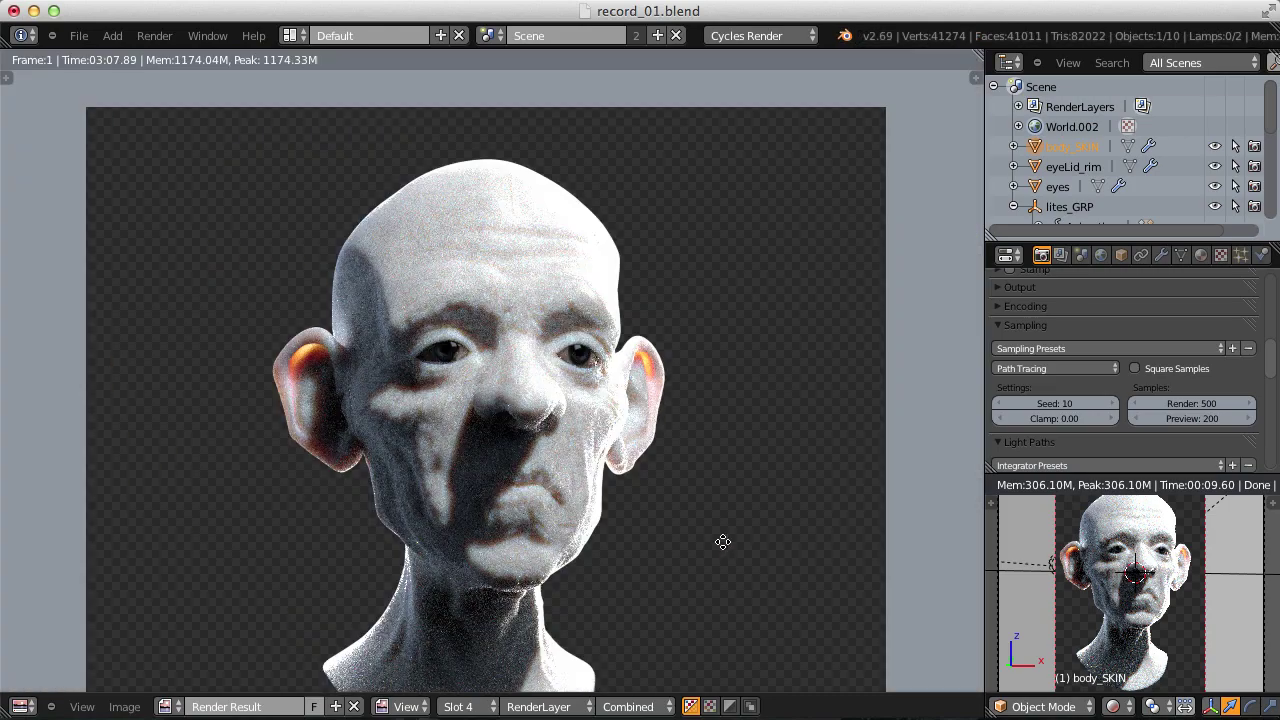
middle_click_drag(725, 548, 750, 447)
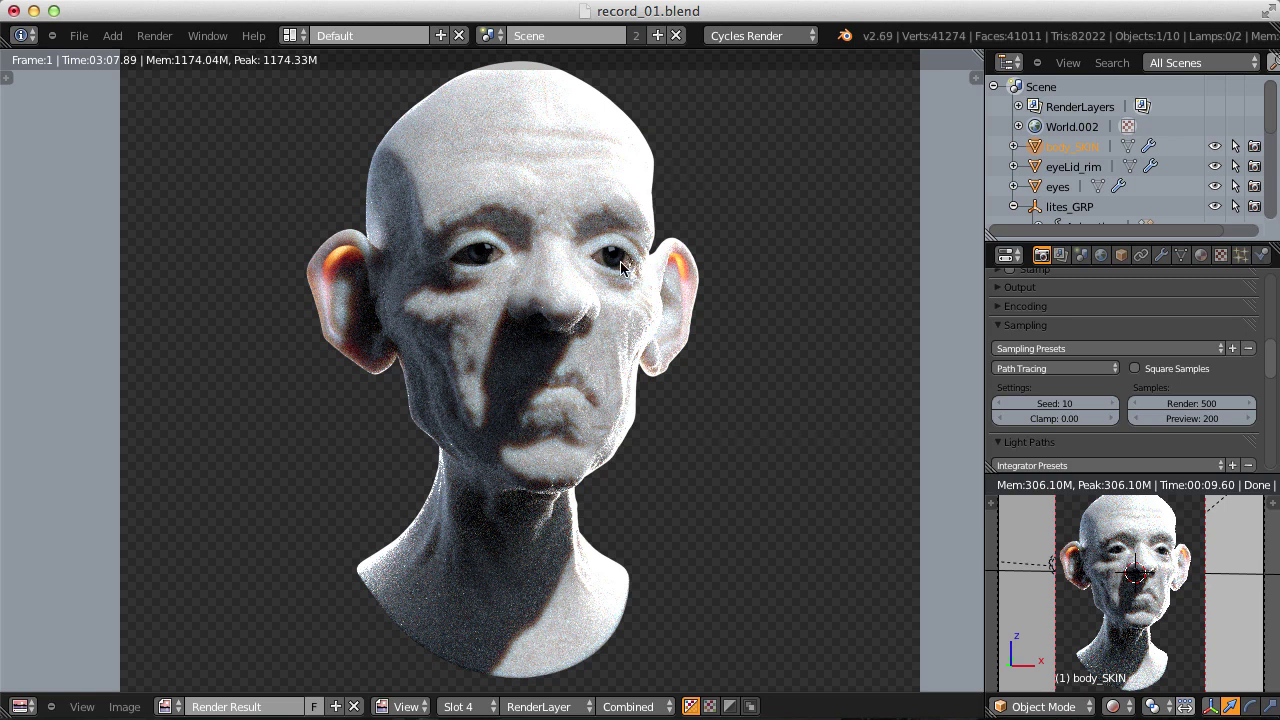
left_click(466, 706)
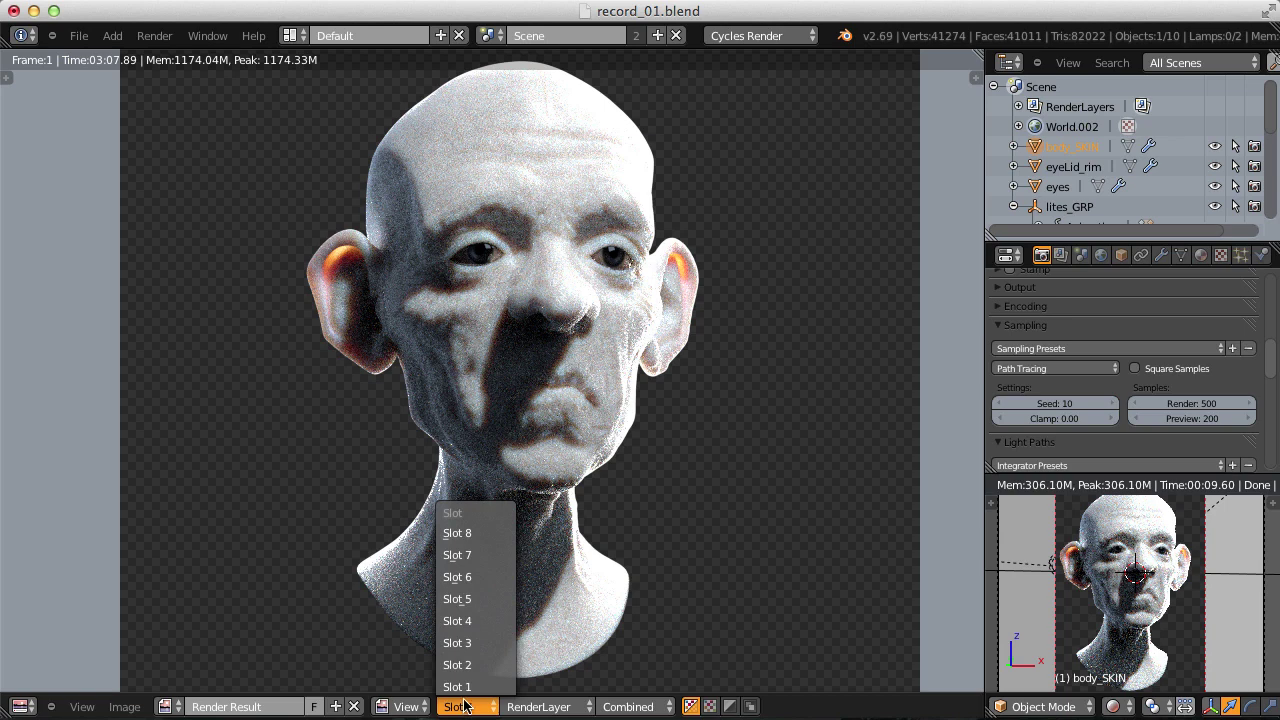
Select Slot 5 and render a fresh image of the head into it.
left_click(485, 611)
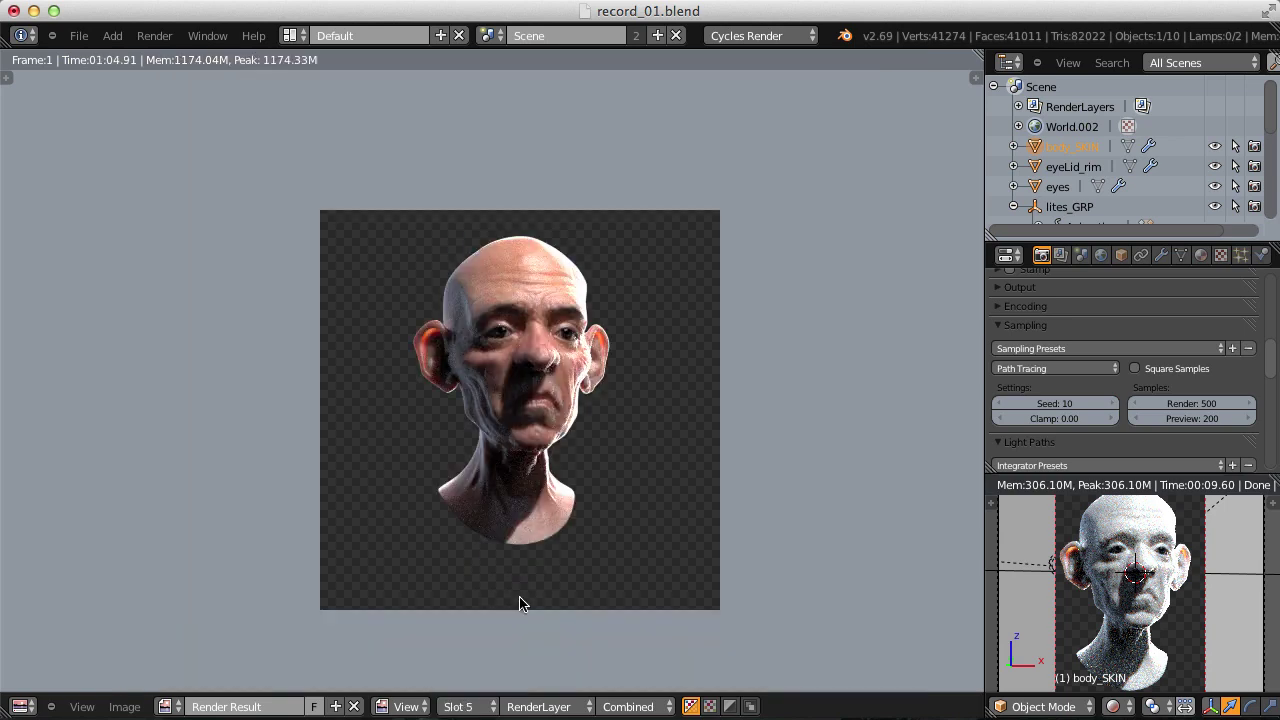
key("shift+F3")
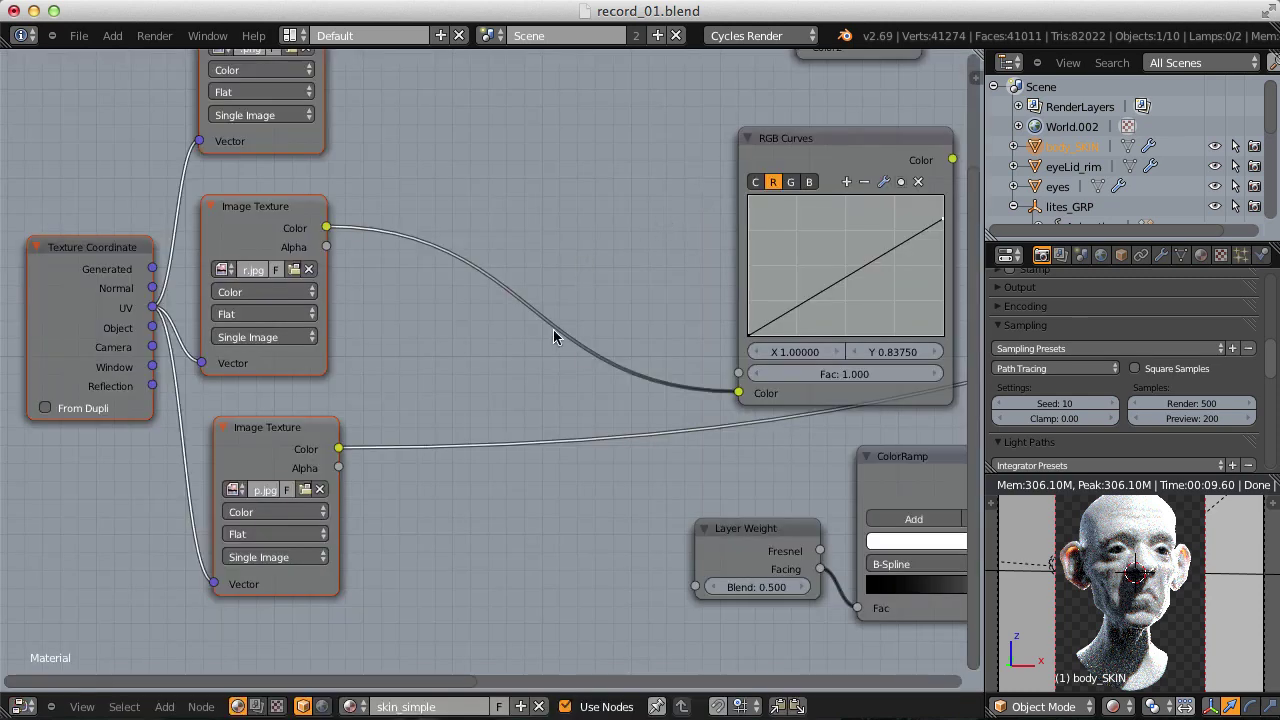
scroll(516, 380, "down", 3)
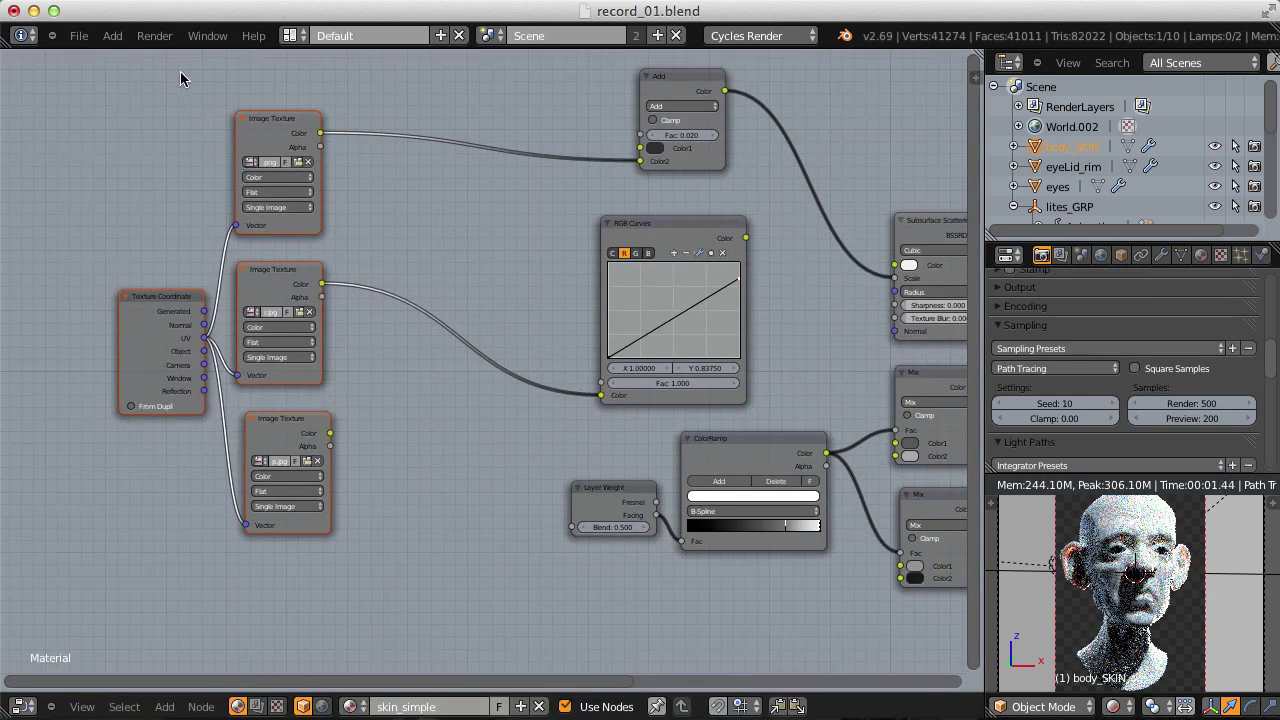
left_click(155, 36)
left_click(160, 56)
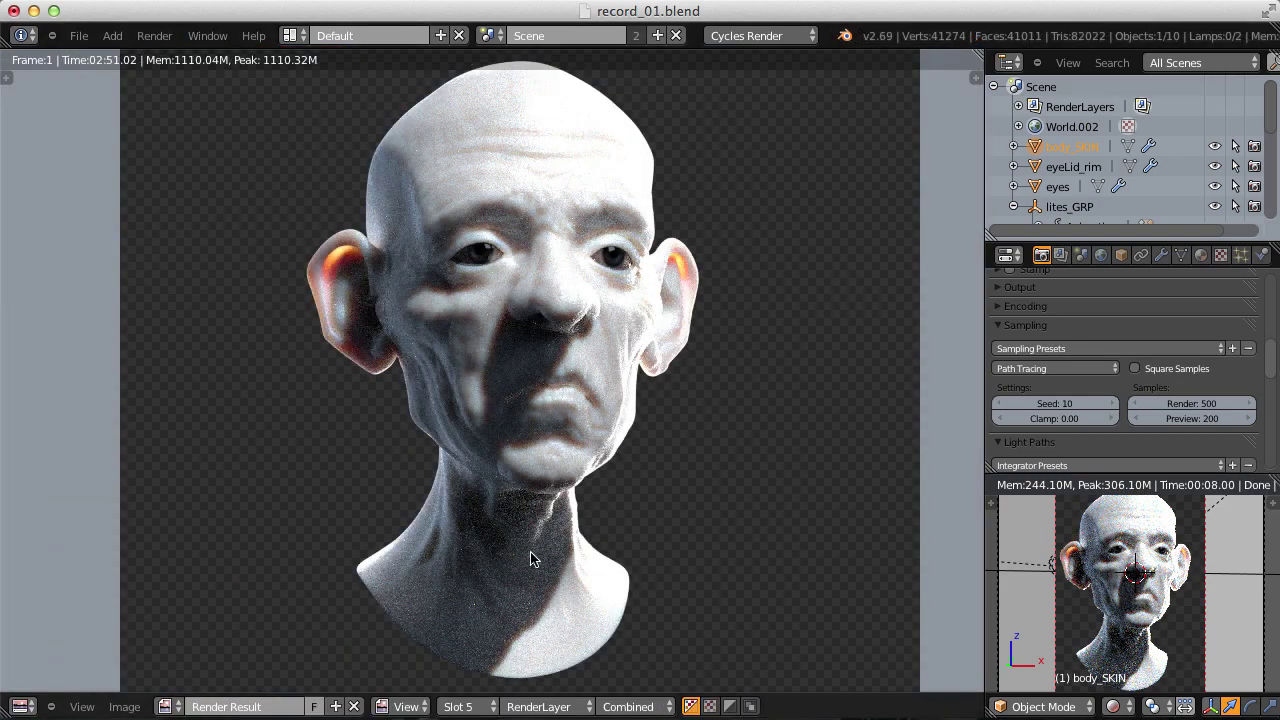
Toggle between the Slot 4 and Slot 5 renders to compare skin detail.
left_click(462, 706)
left_click(490, 625)
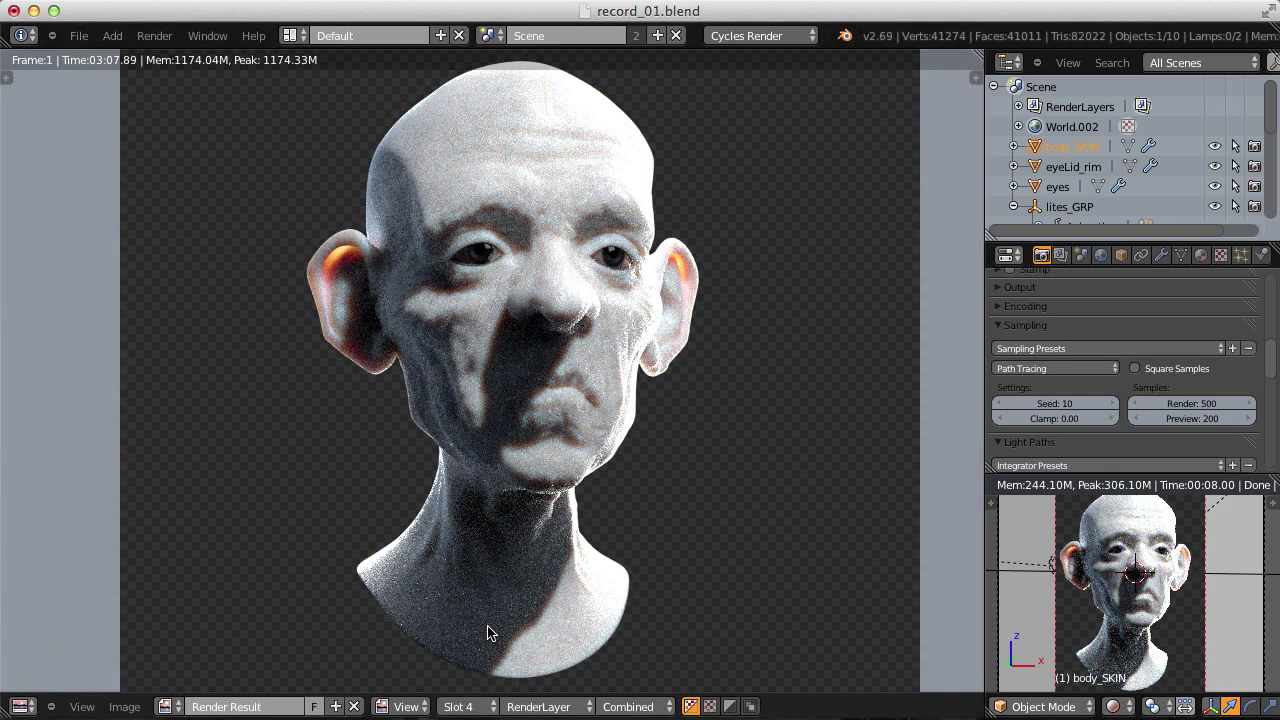
left_click(480, 706)
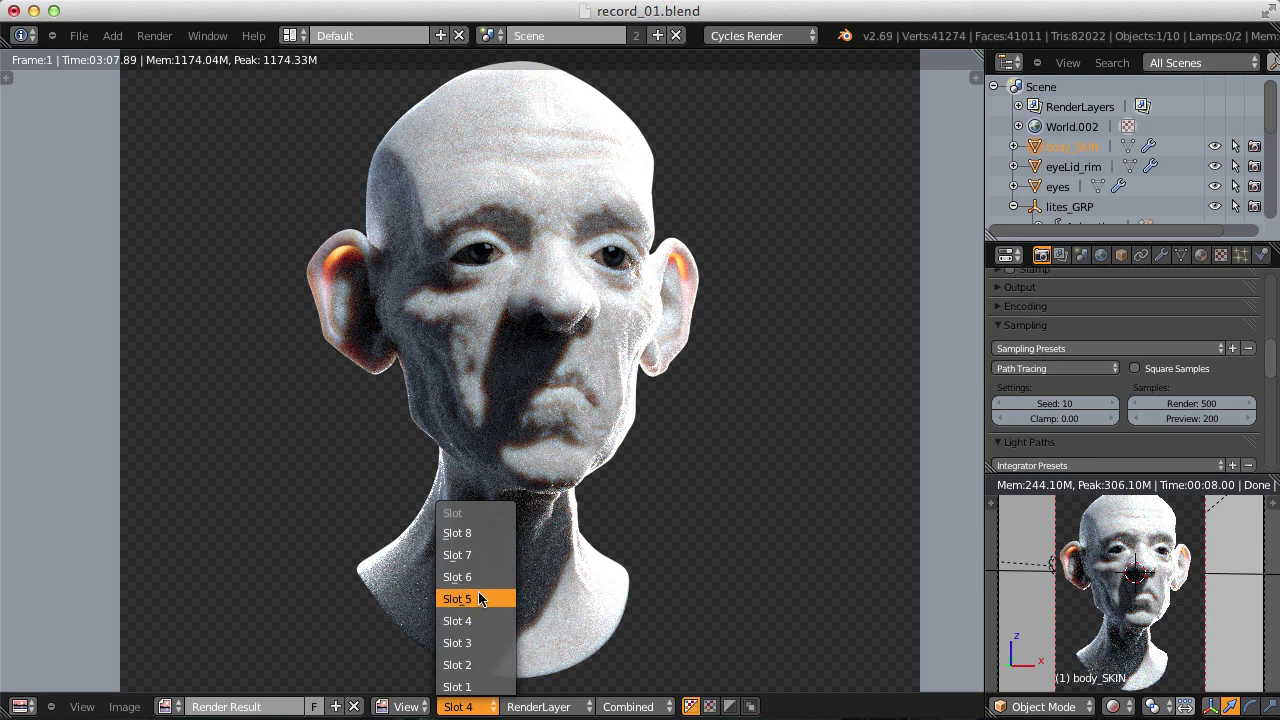
left_click(480, 599)
left_click(460, 706)
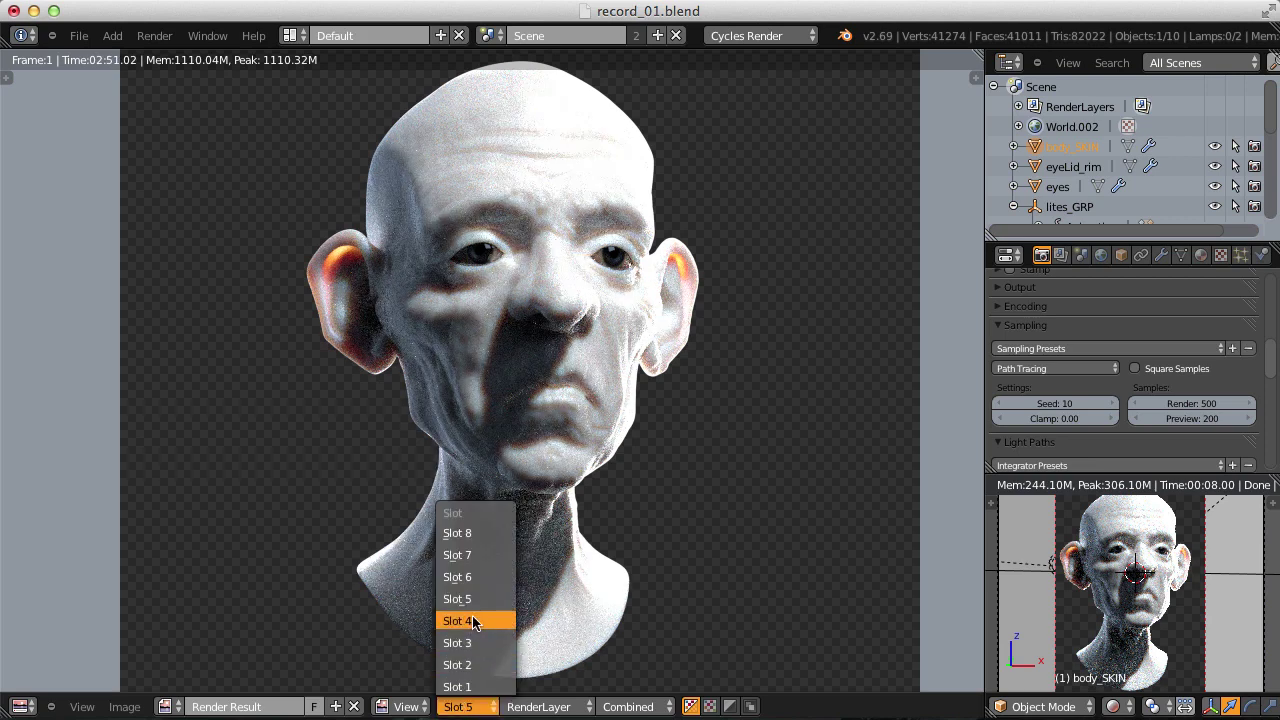
left_click(475, 622)
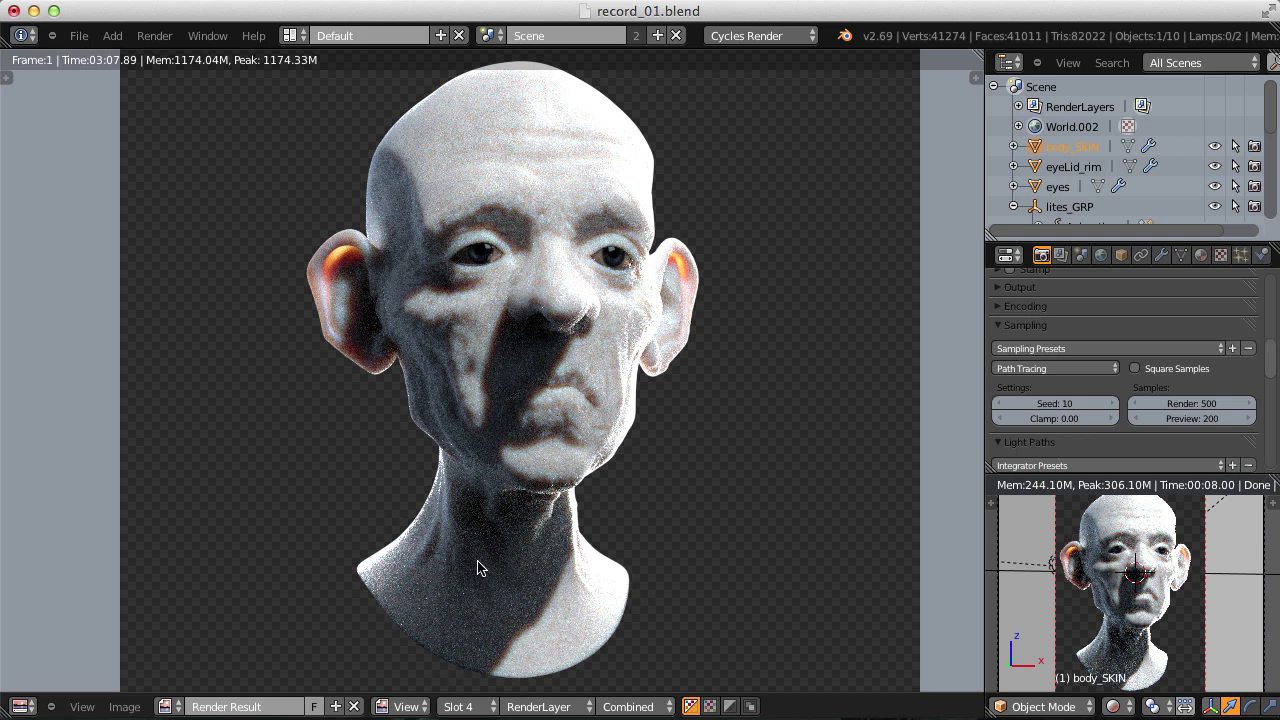
left_click(462, 704)
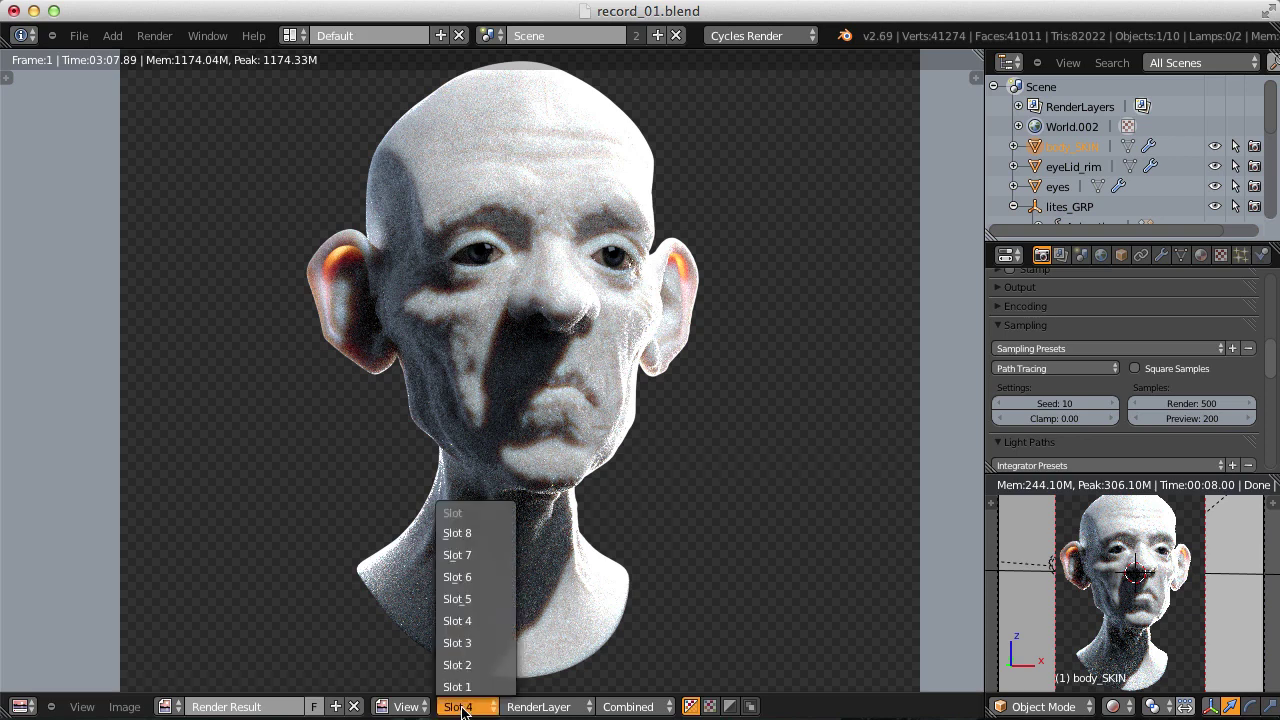
left_click(470, 599)
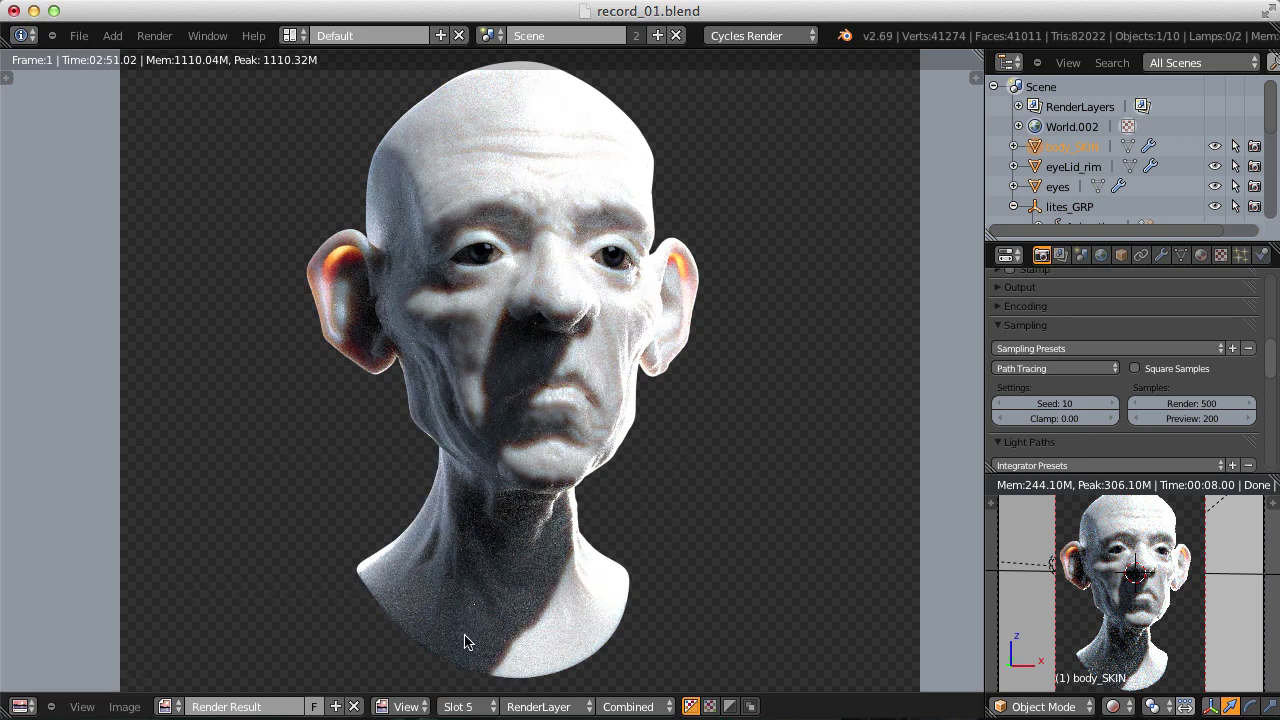
left_click(462, 706)
left_click(470, 617)
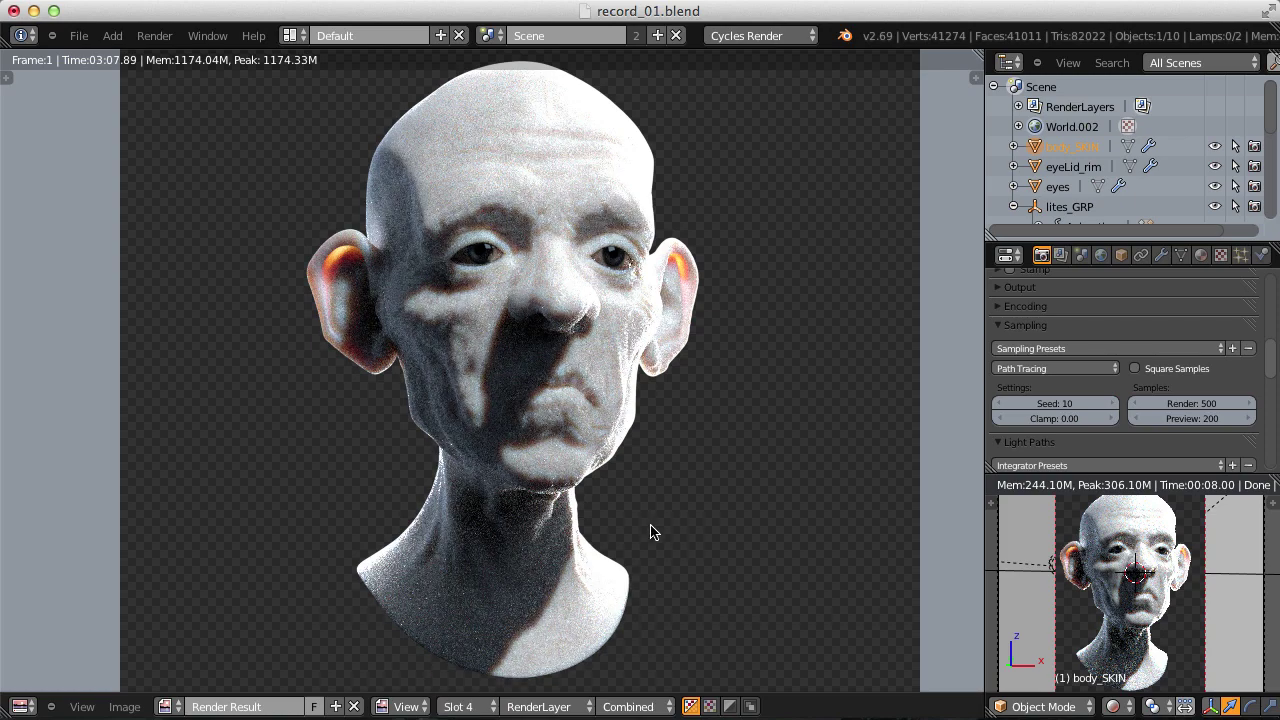
Add a Math node and link the lower image texture's colour into it.
key("shift+F3")
key("shift+a")
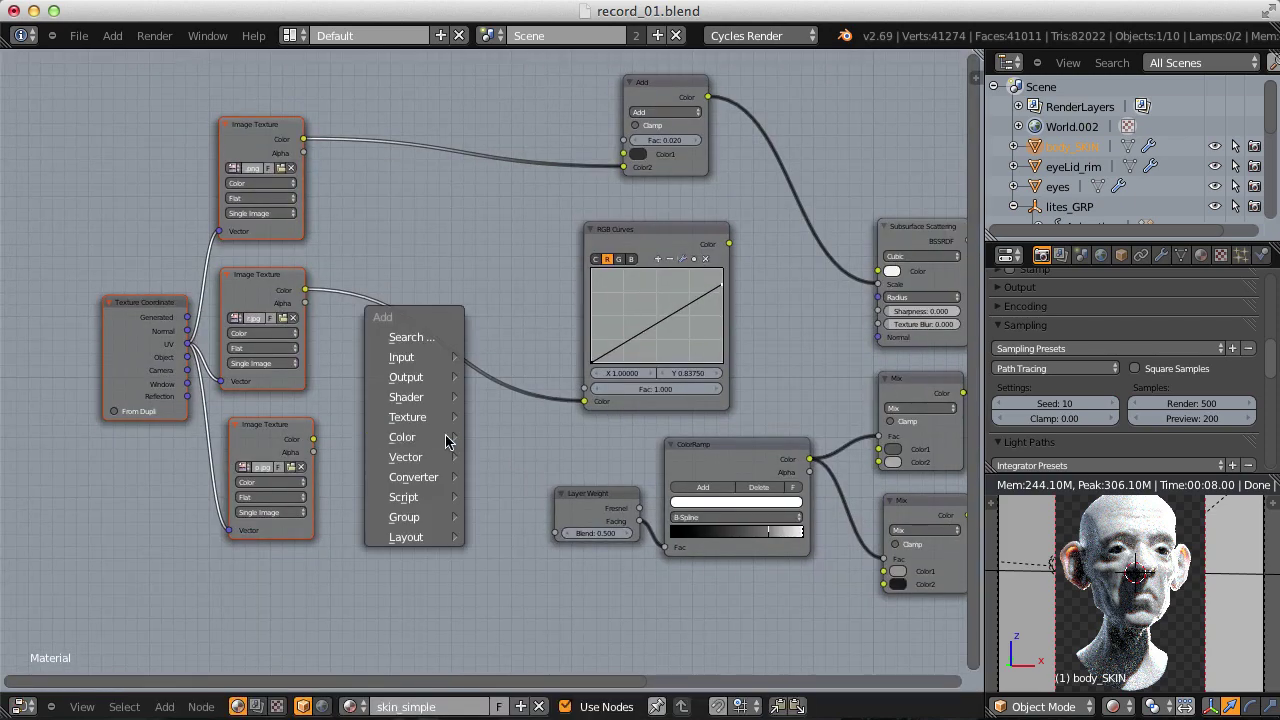
mouse_move(418, 480)
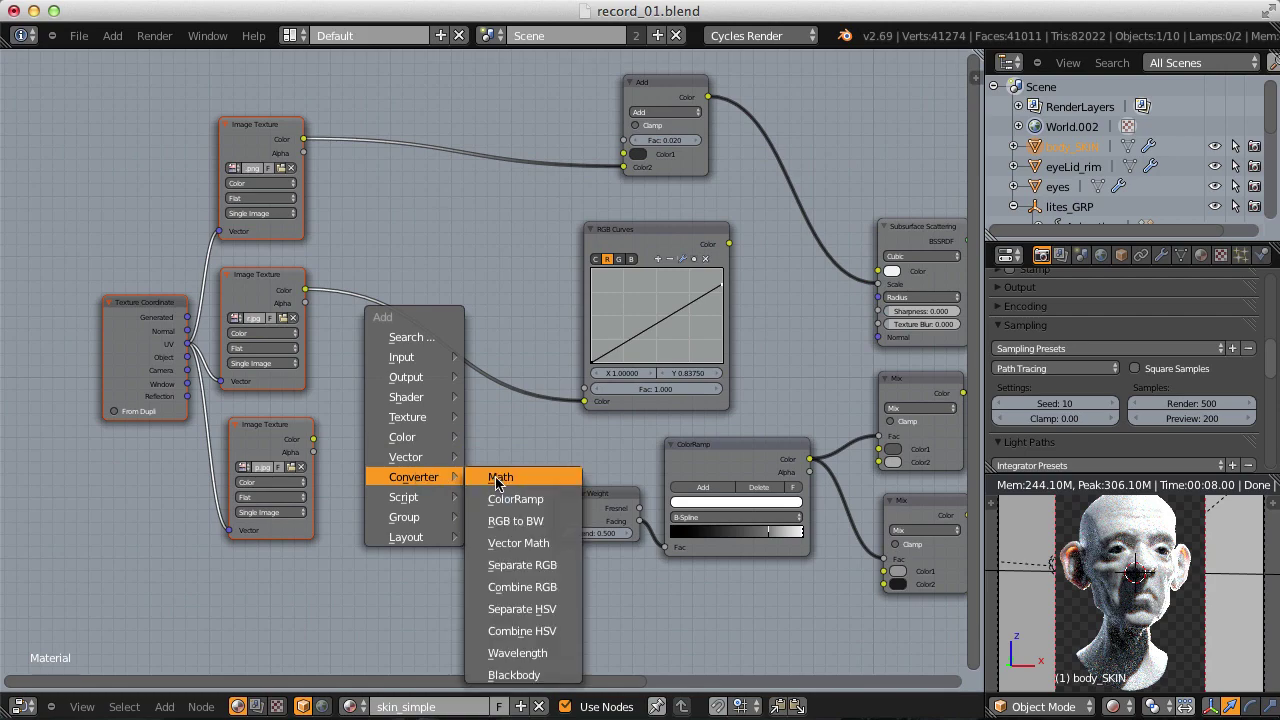
left_click(500, 477)
left_click(420, 450)
scroll(283, 536, "up", 3)
middle_click_drag(330, 335, 353, 316)
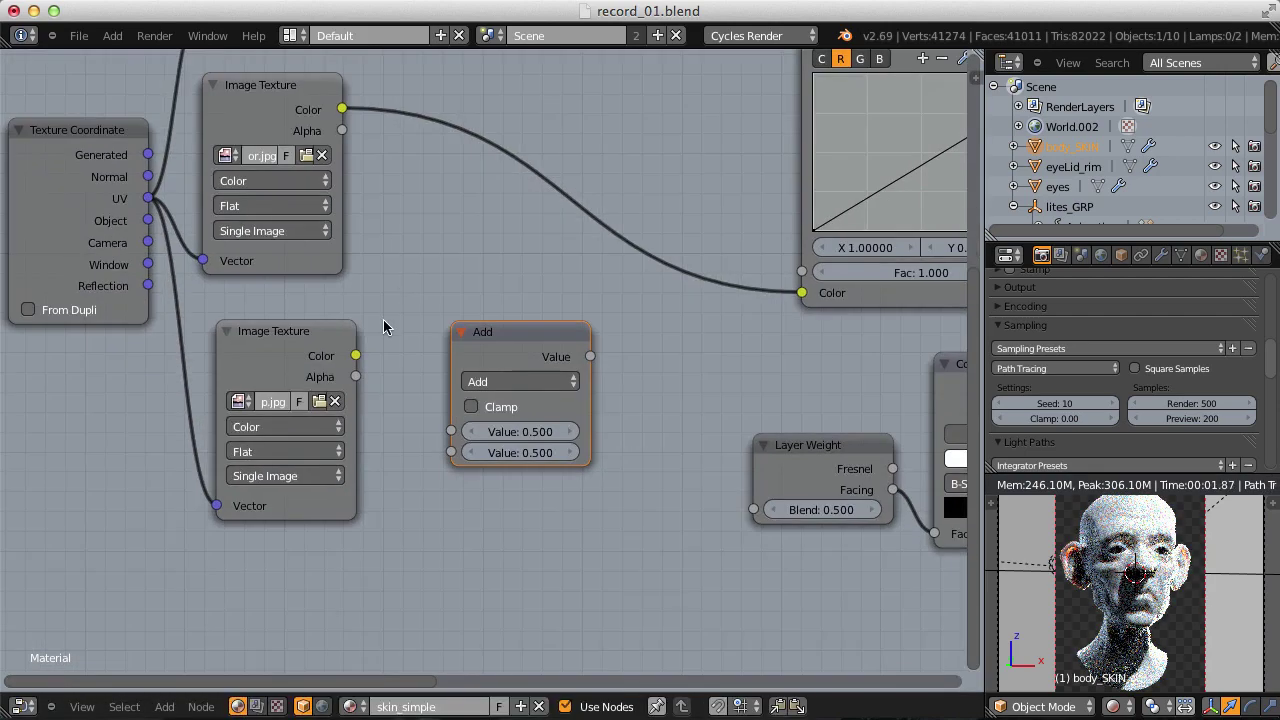
left_click_drag(355, 356, 436, 400)
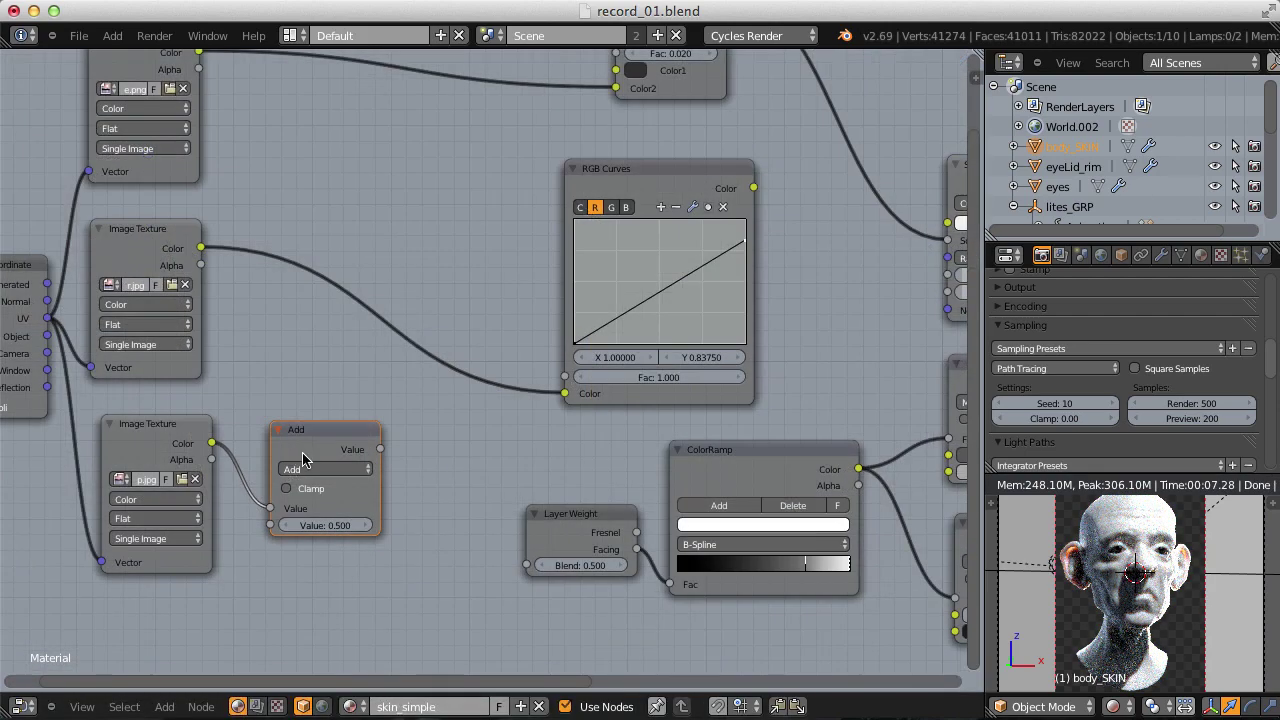
Set the Math node to Multiply with a value of 0.1.
left_click(325, 469)
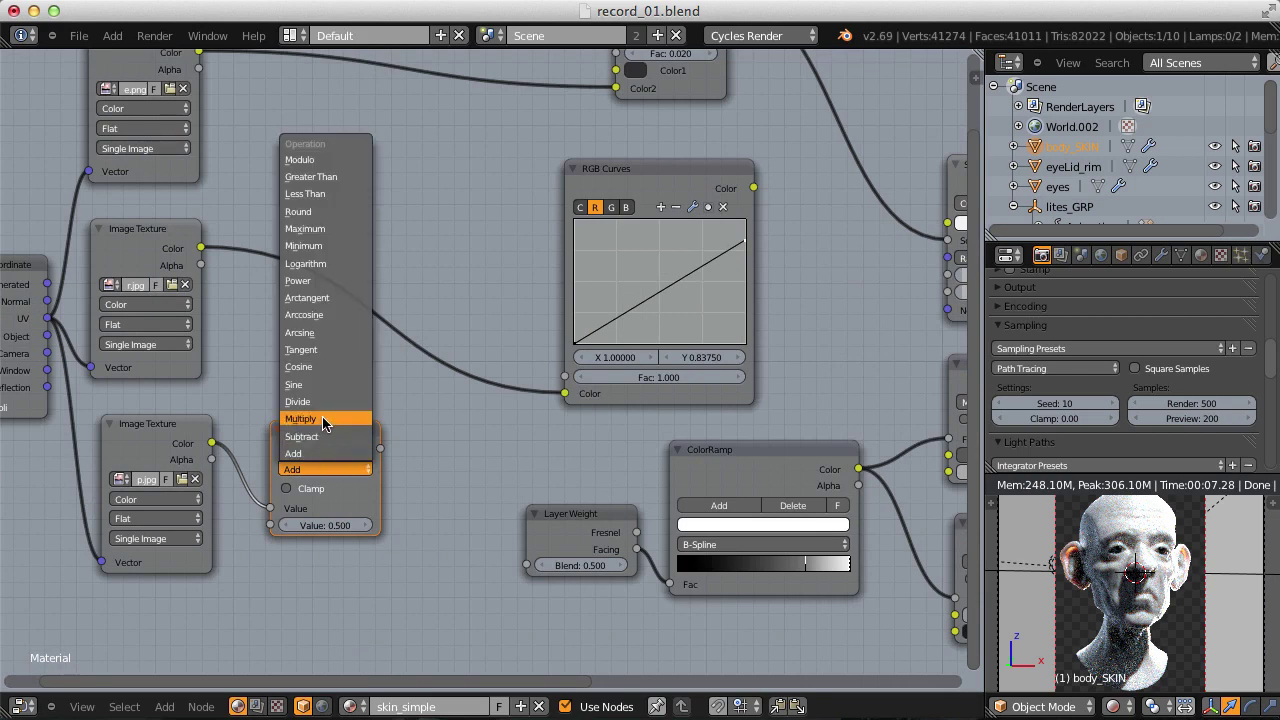
left_click(320, 419)
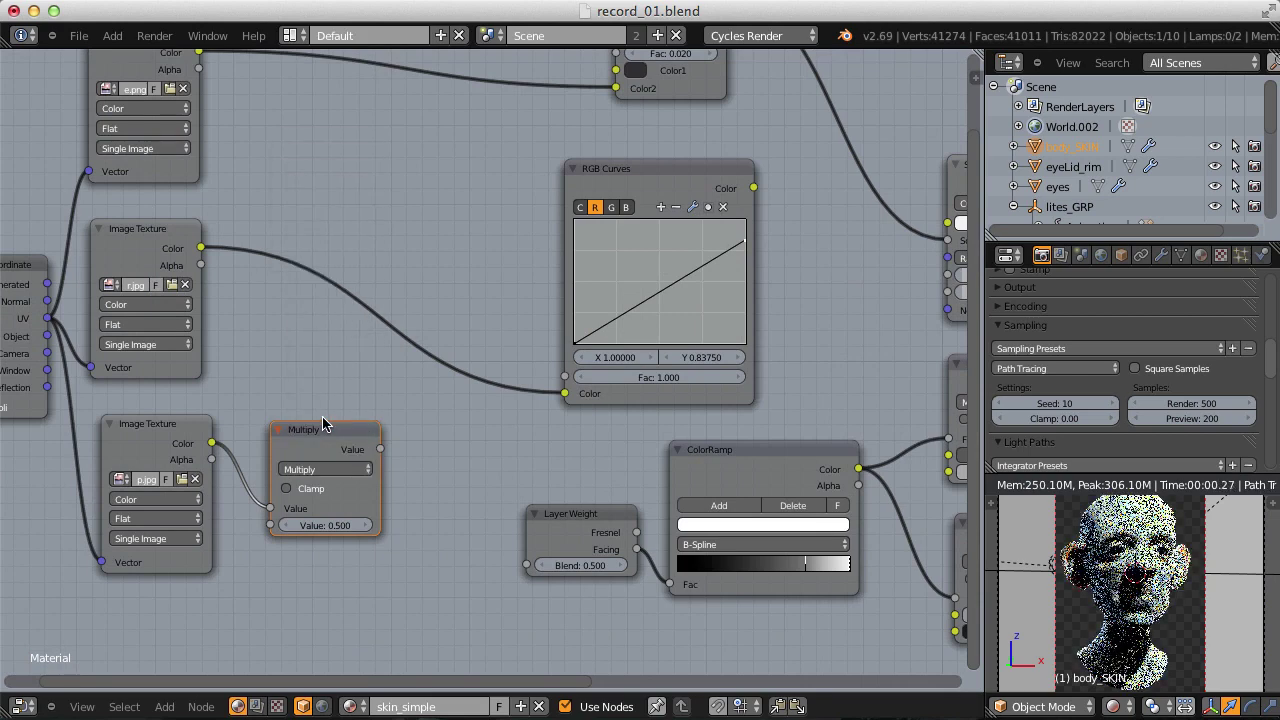
left_click(316, 530)
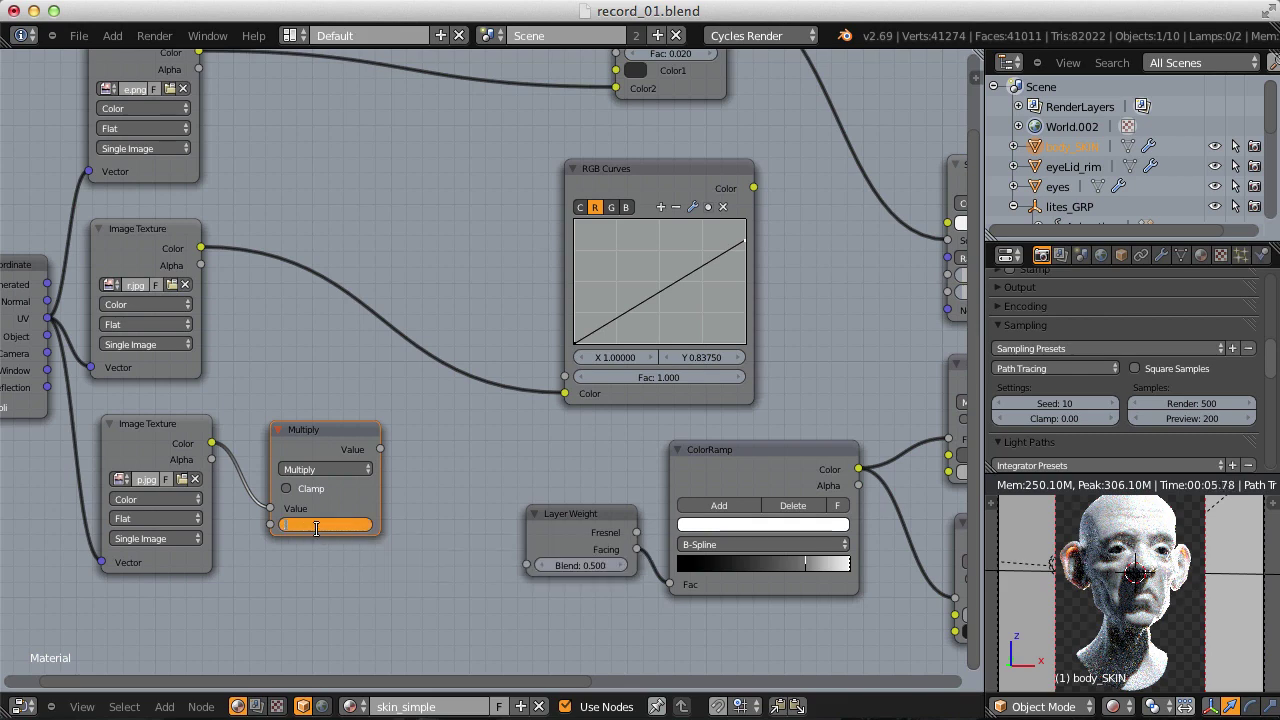
type("0.1")
key("Return")
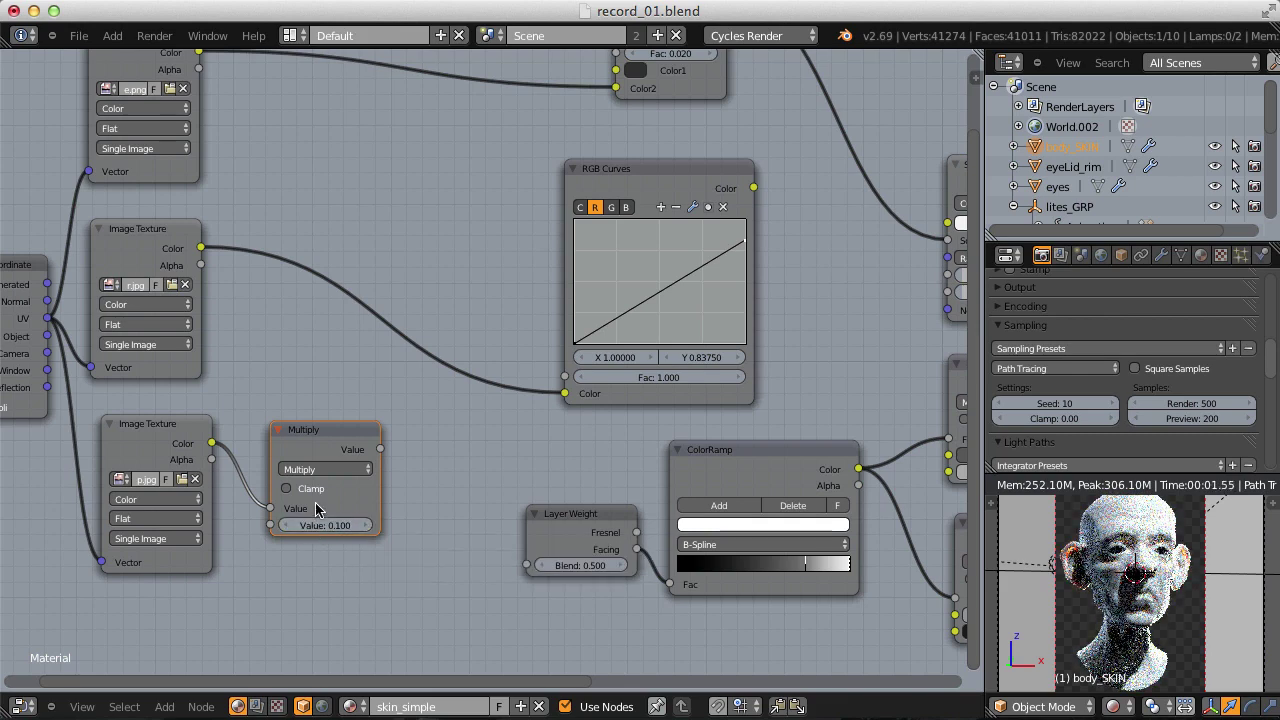
Connect the Multiply output to the Material Output's Displacement input.
scroll(330, 445, "down", 2)
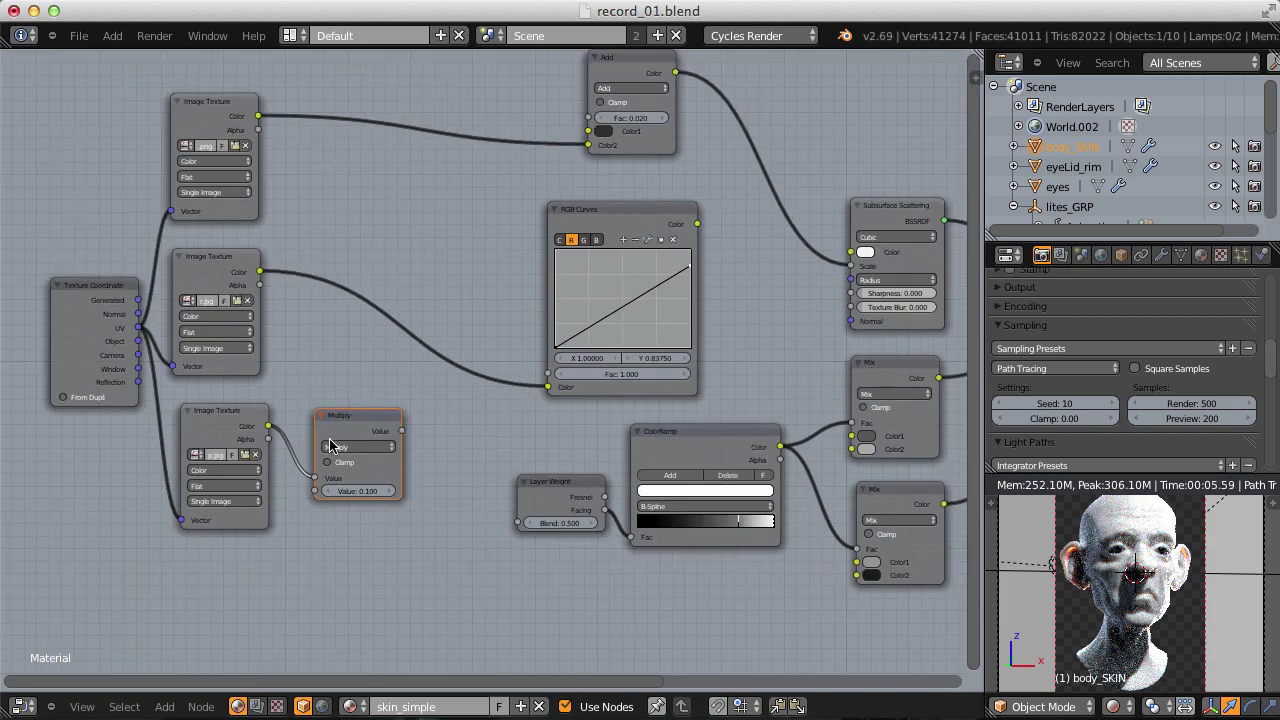
middle_click_drag(600, 409, 329, 480)
left_click_drag(134, 497, 880, 440)
middle_click_drag(880, 440, 723, 420)
scroll(723, 420, "down", 1)
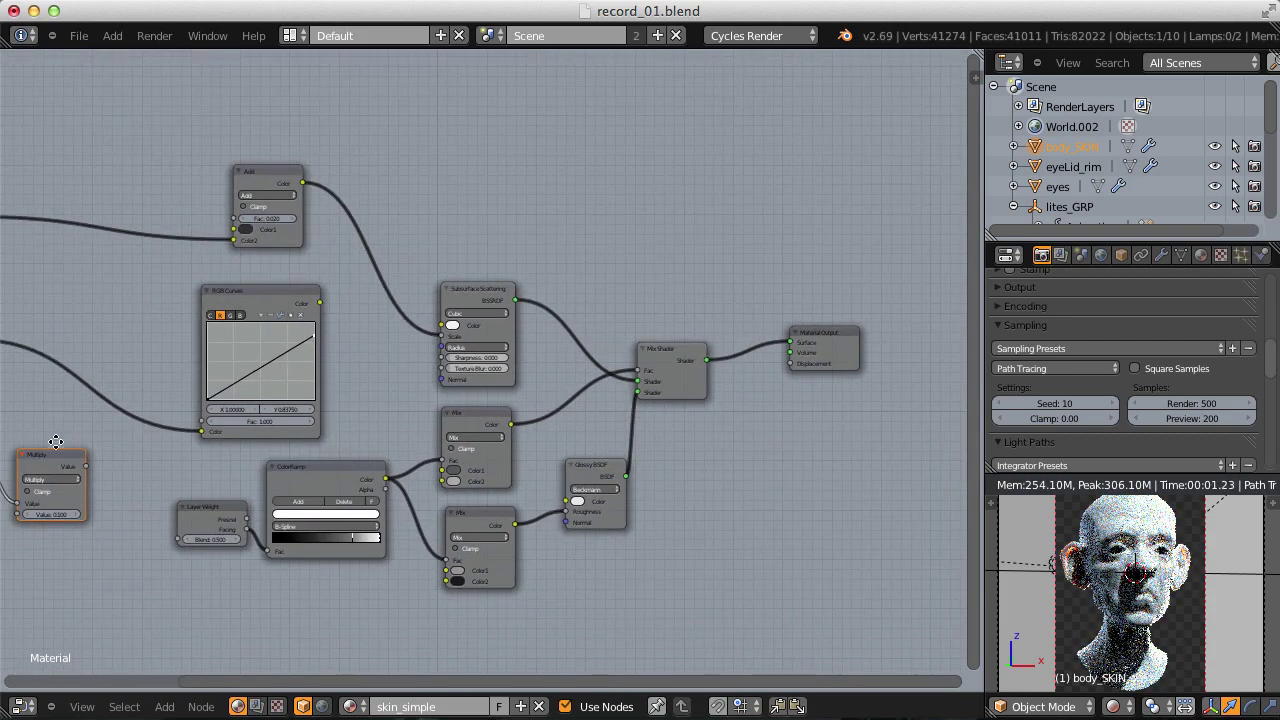
left_click_drag(86, 466, 790, 363)
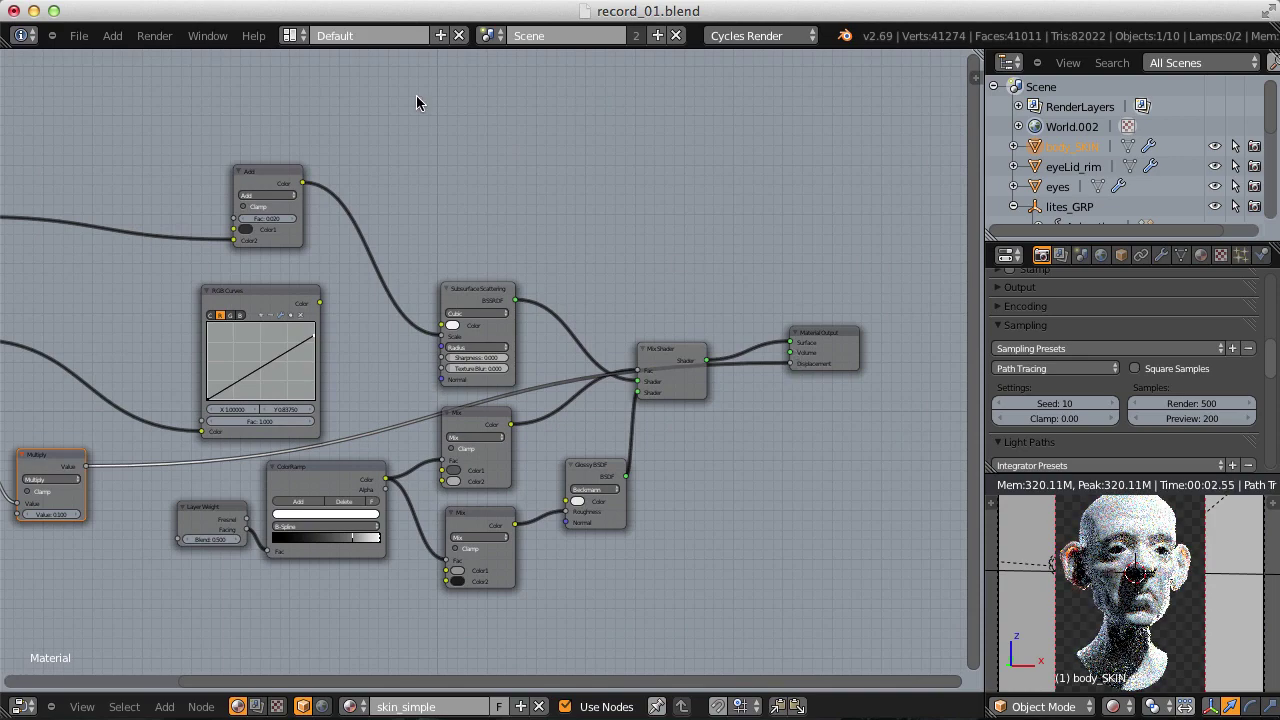
Render the head with the 0.100-scaled displacement into slot 4 and zoom in.
left_click(154, 35)
left_click(168, 54)
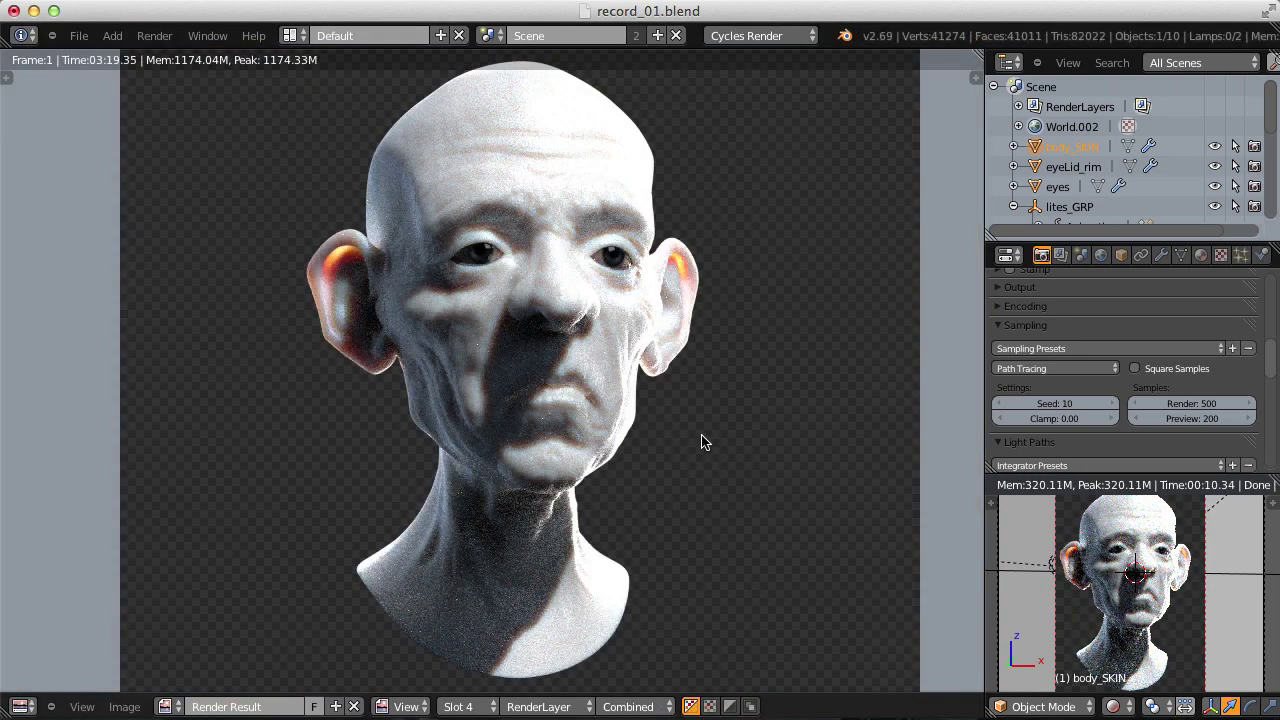
scroll(700, 445, "up", 1)
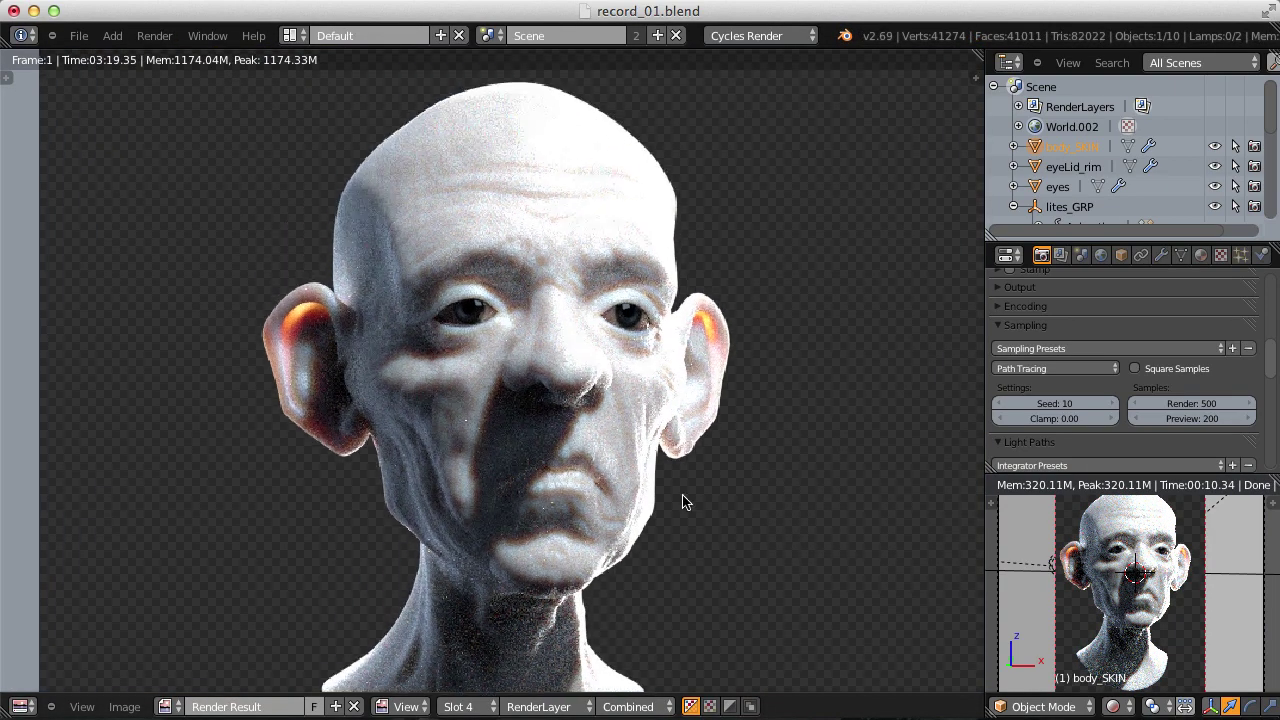
middle_click_drag(681, 493, 673, 556, "ctrl")
Compare the new slot 4 render against the earlier slot 5 render, inspecting the face.
left_click(472, 706)
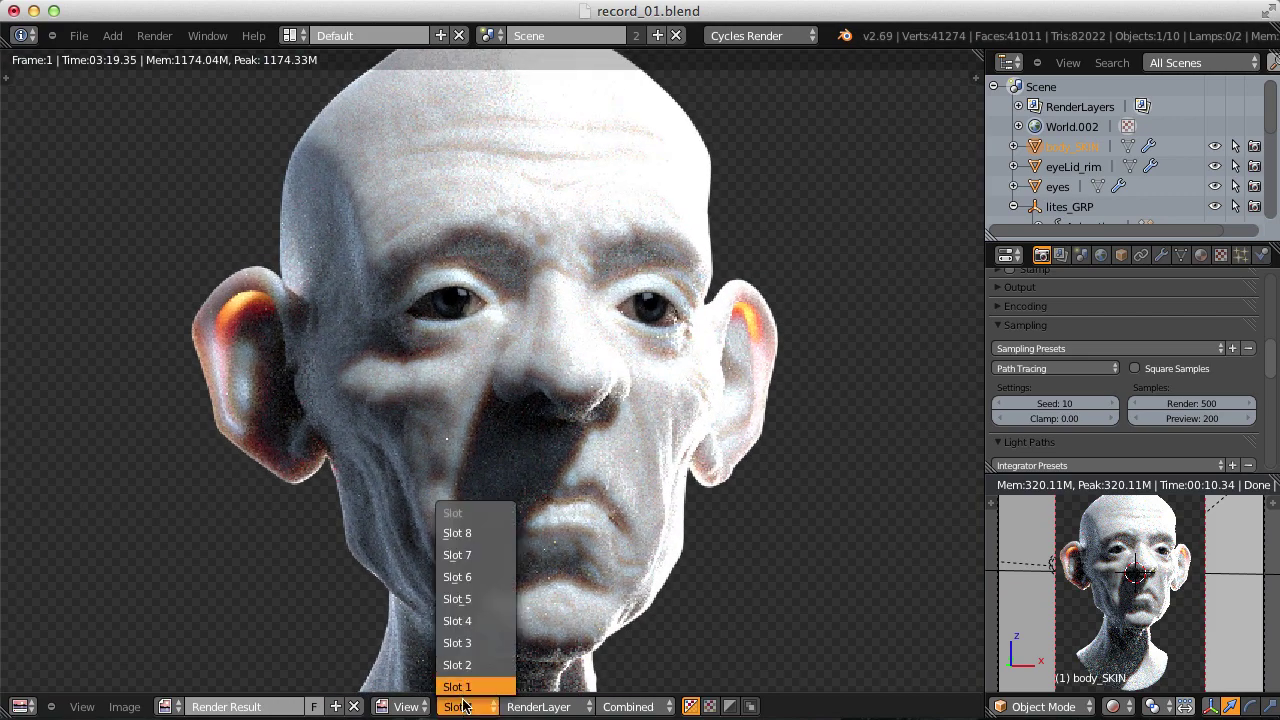
left_click(483, 607)
left_click(463, 706)
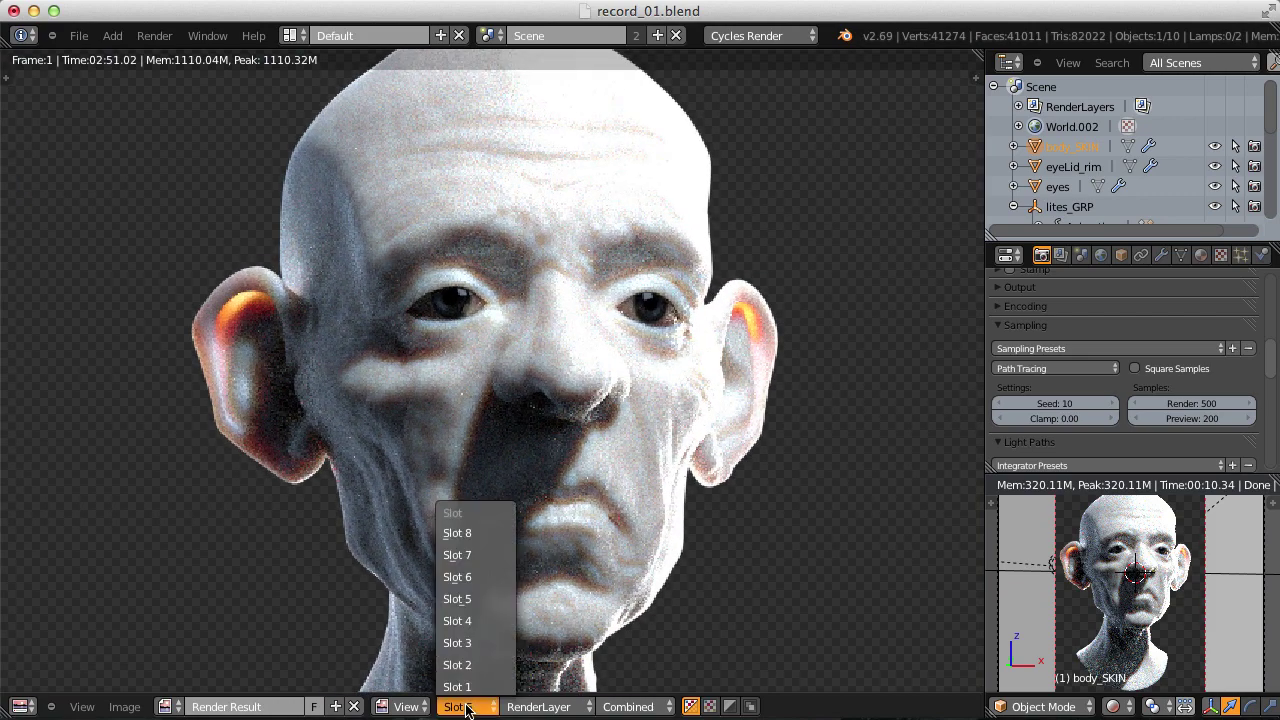
left_click(475, 620)
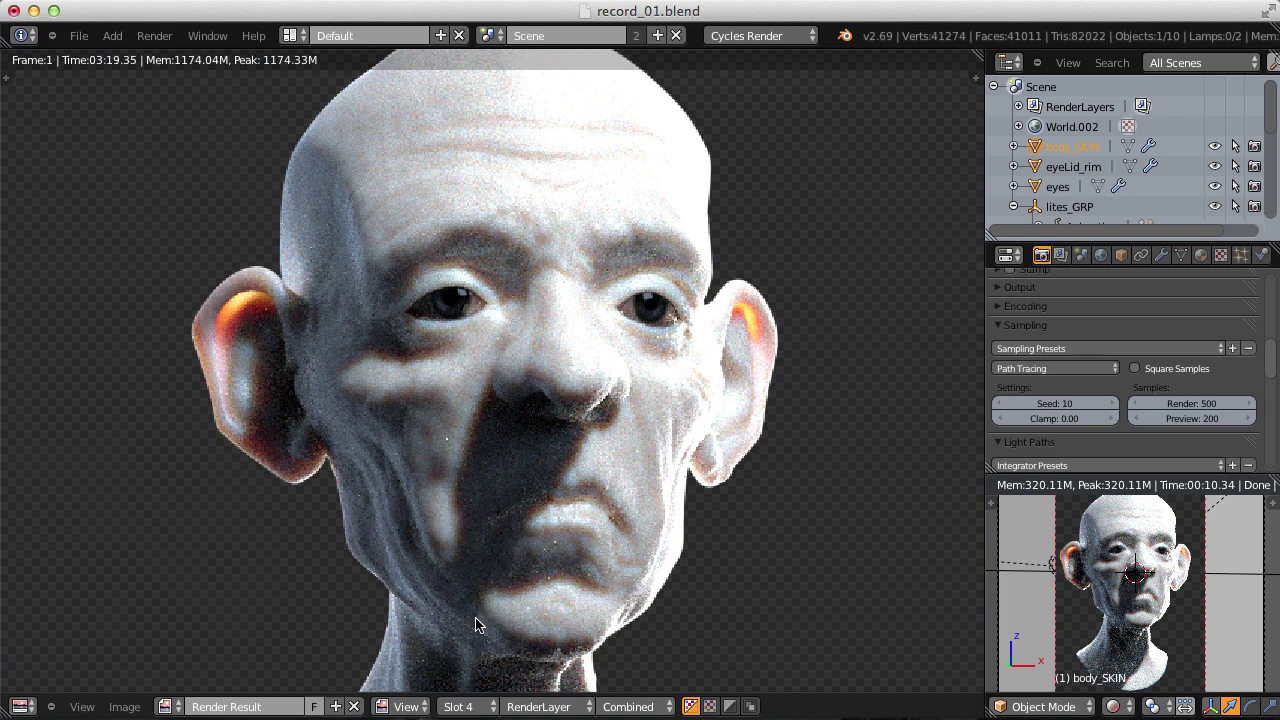
middle_click_drag(518, 516, 565, 557)
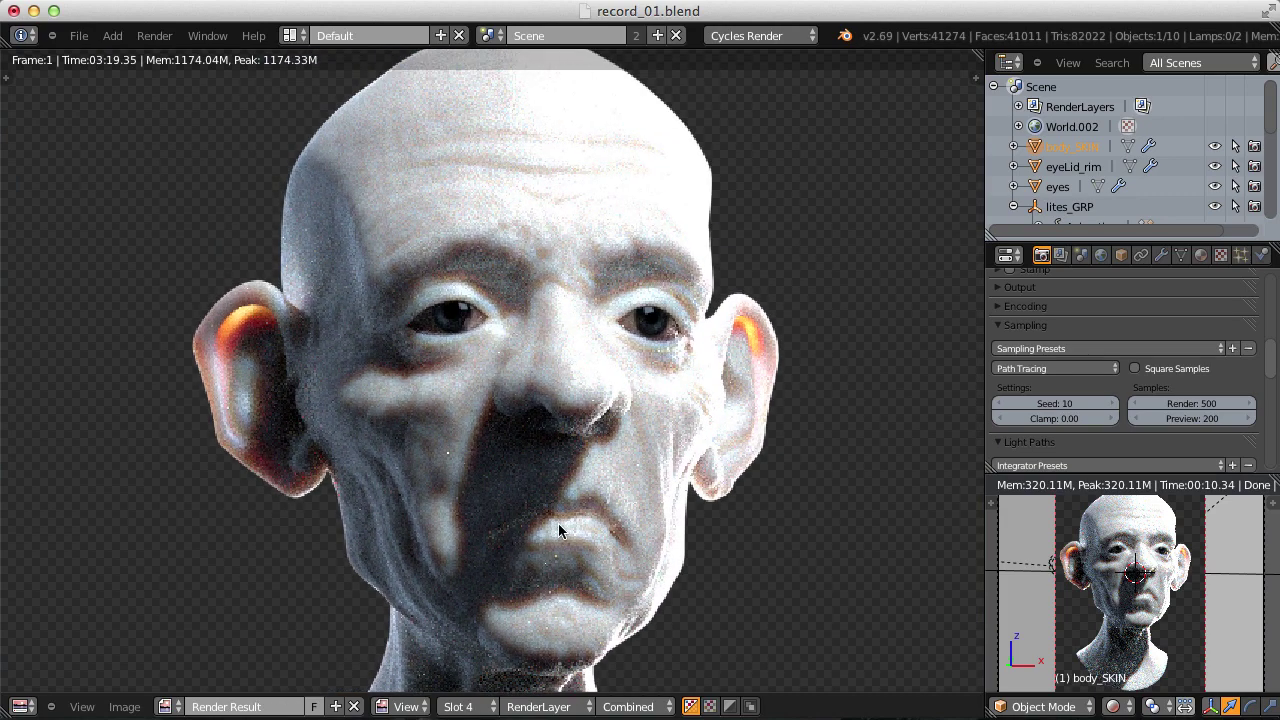
scroll(482, 326, "down", 3)
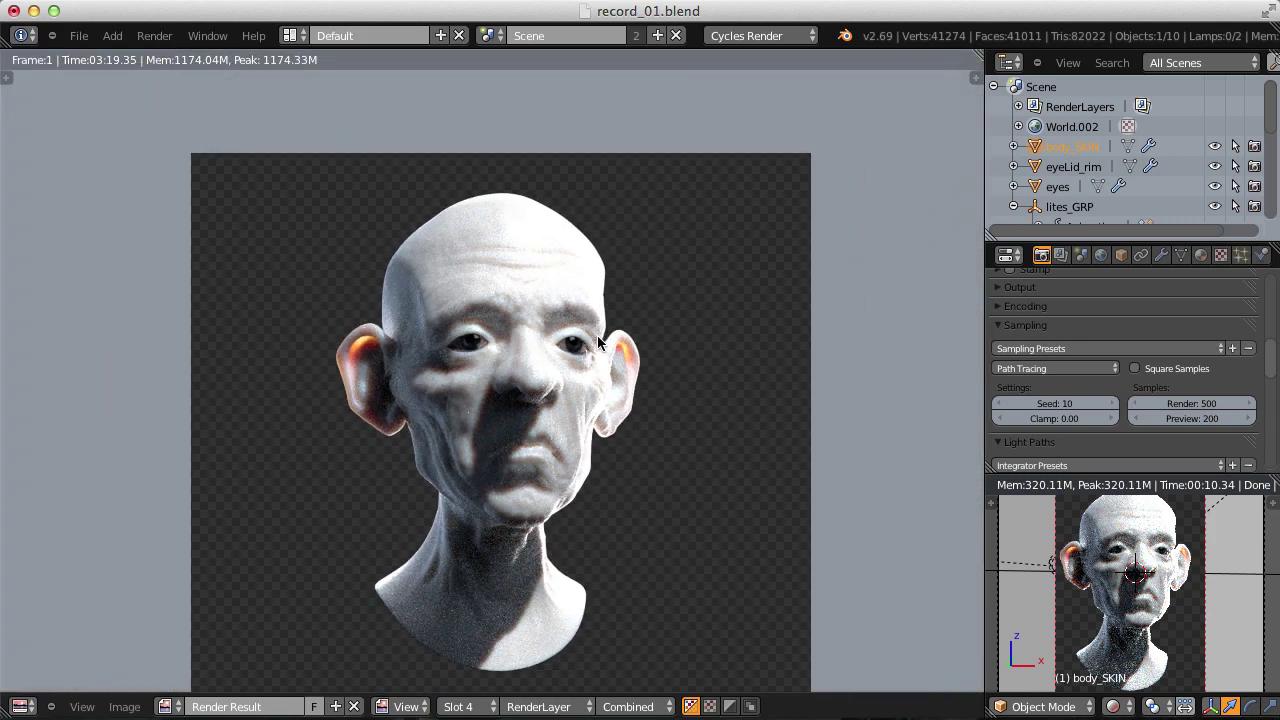
middle_click_drag(583, 337, 583, 349, "ctrl")
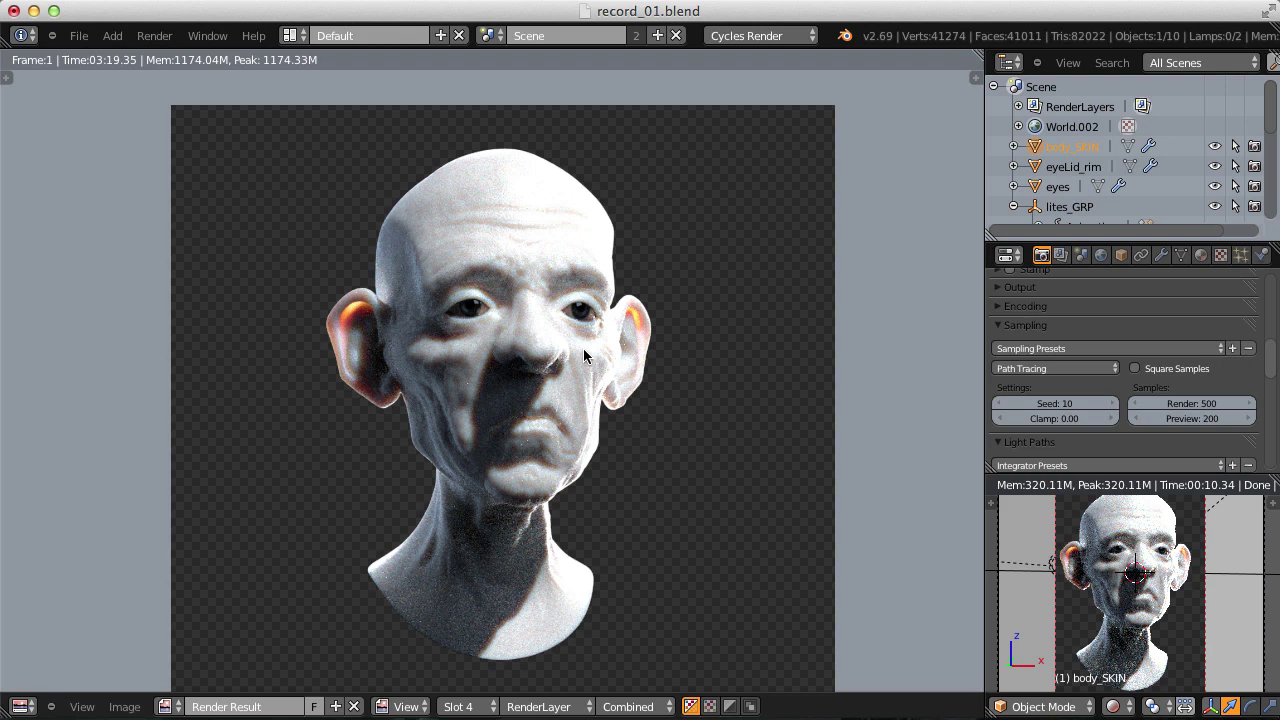
middle_click_drag(585, 357, 580, 350, "ctrl")
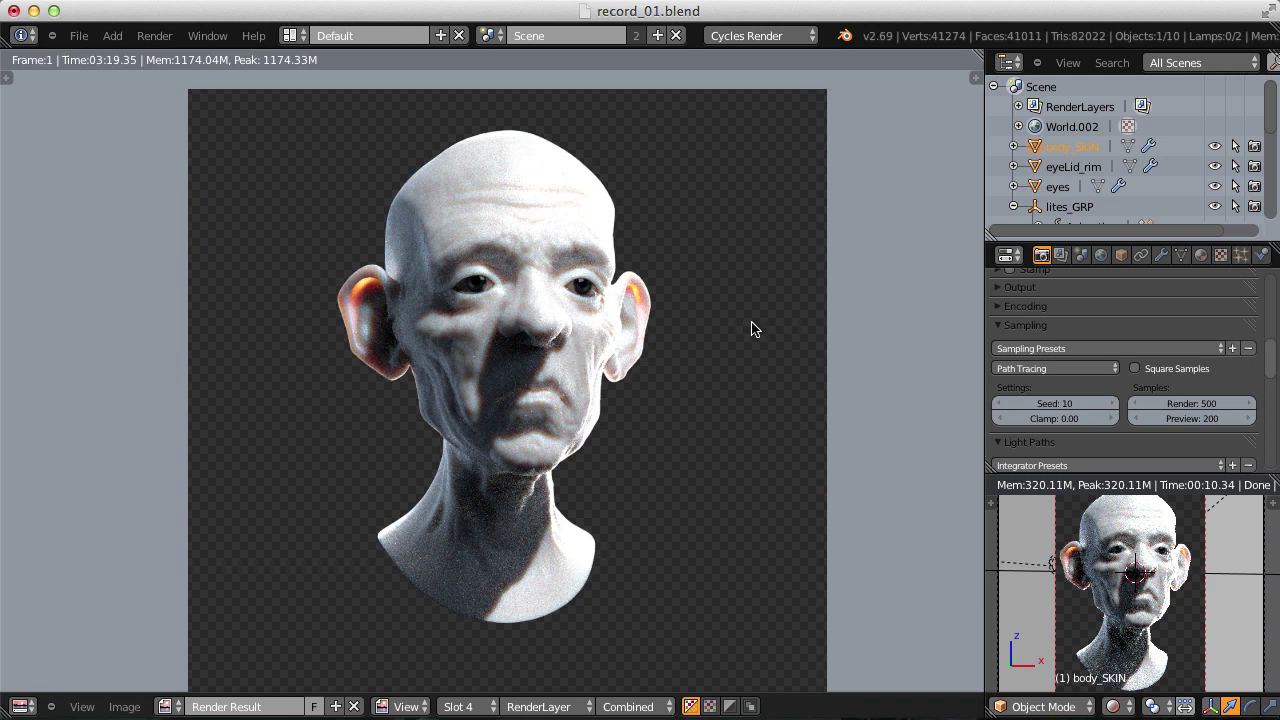
scroll(752, 338, "up", 1)
Connect the RGB Curves Color output to the Subsurface Scattering Color input.
key("shift+F3")
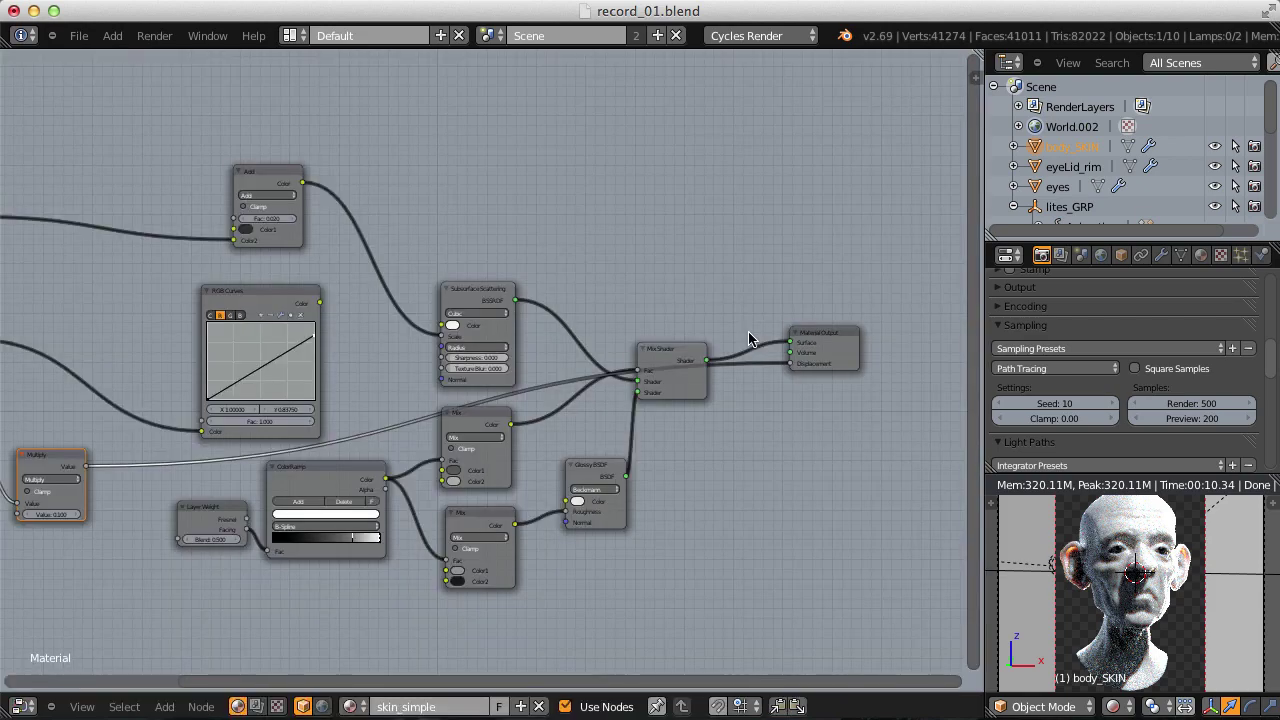
middle_click_drag(745, 340, 802, 338)
scroll(529, 352, "up", 4)
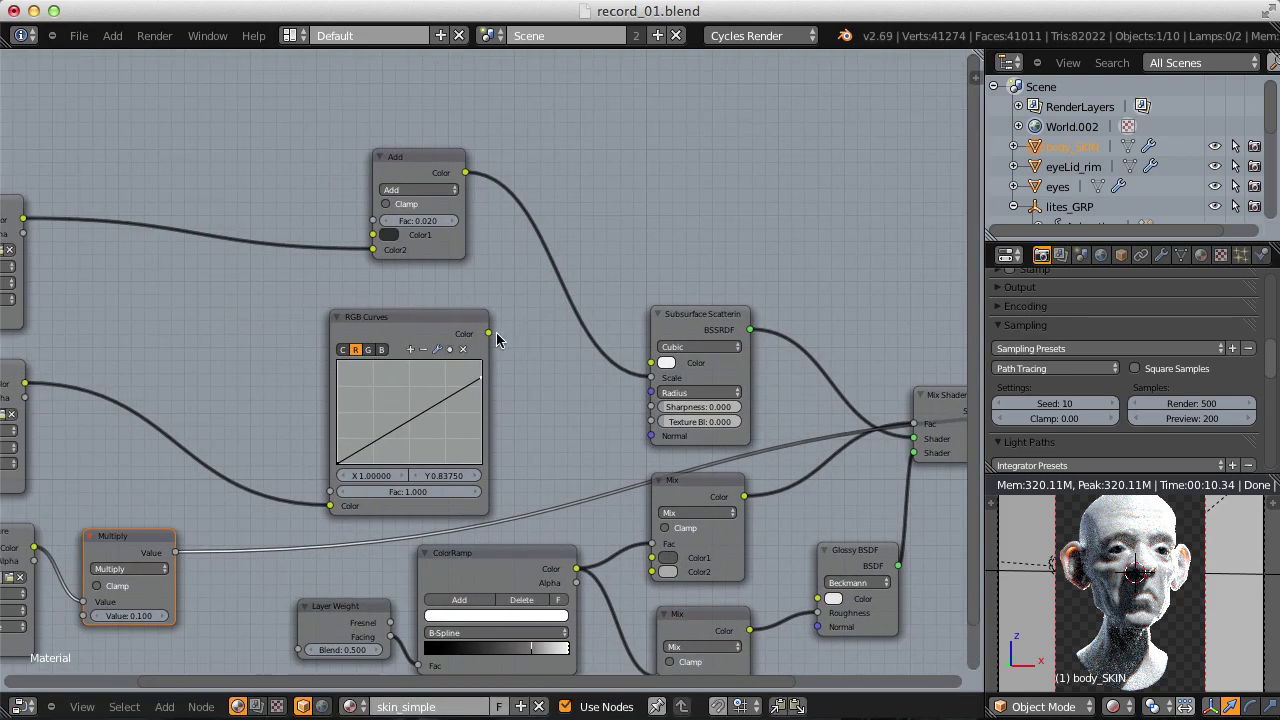
left_click_drag(488, 333, 651, 364)
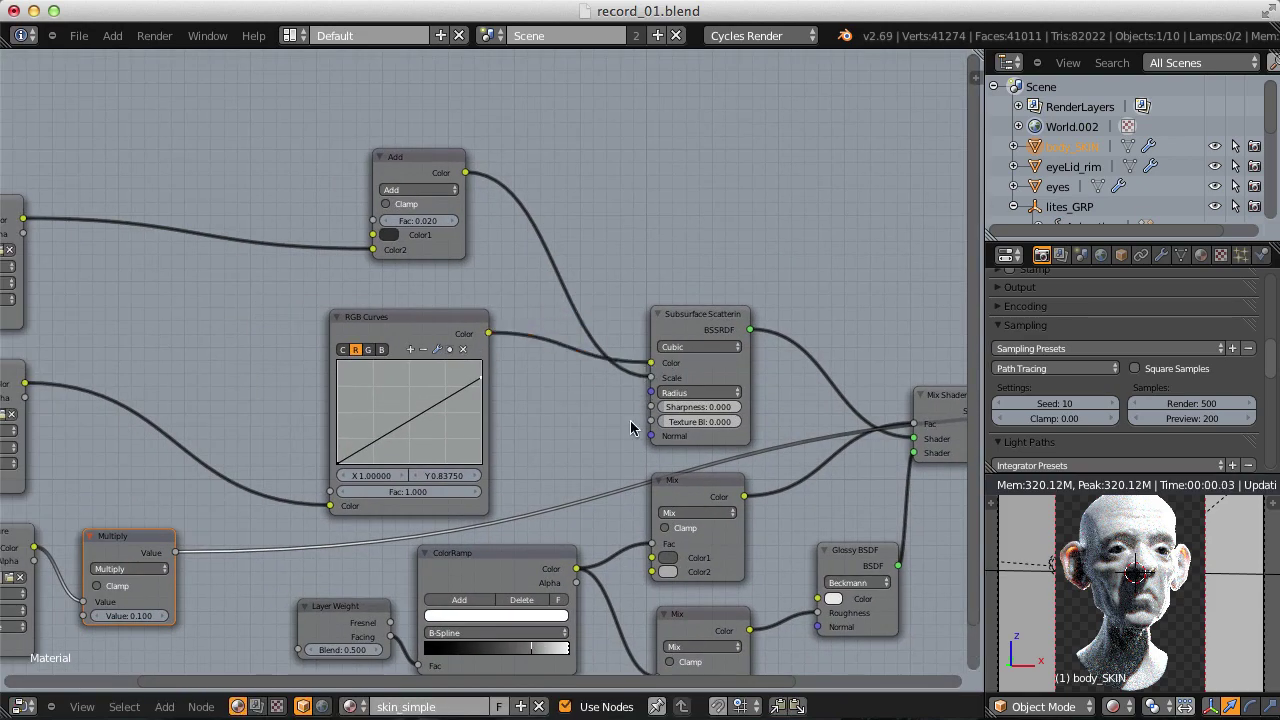
Duplicate the lower Image Texture node and place the copy beneath the original.
middle_click_drag(562, 493, 612, 311)
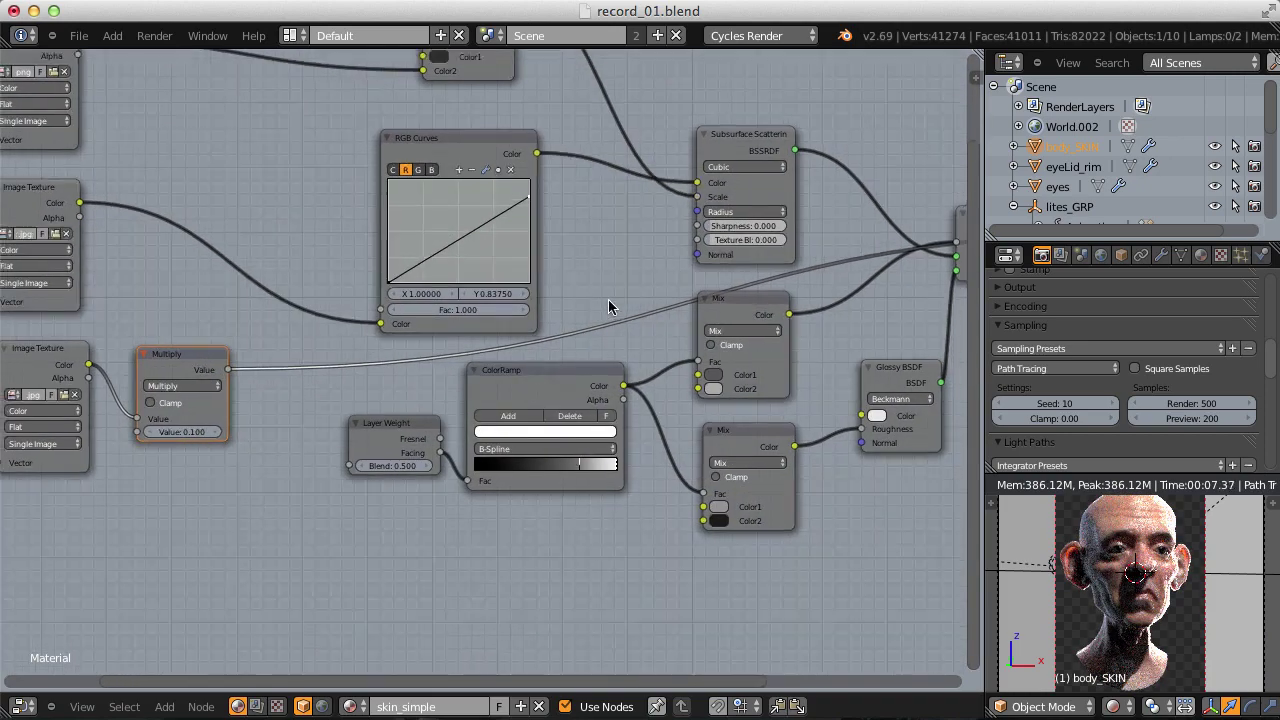
scroll(608, 299, "down", 2)
middle_click_drag(563, 249, 666, 252)
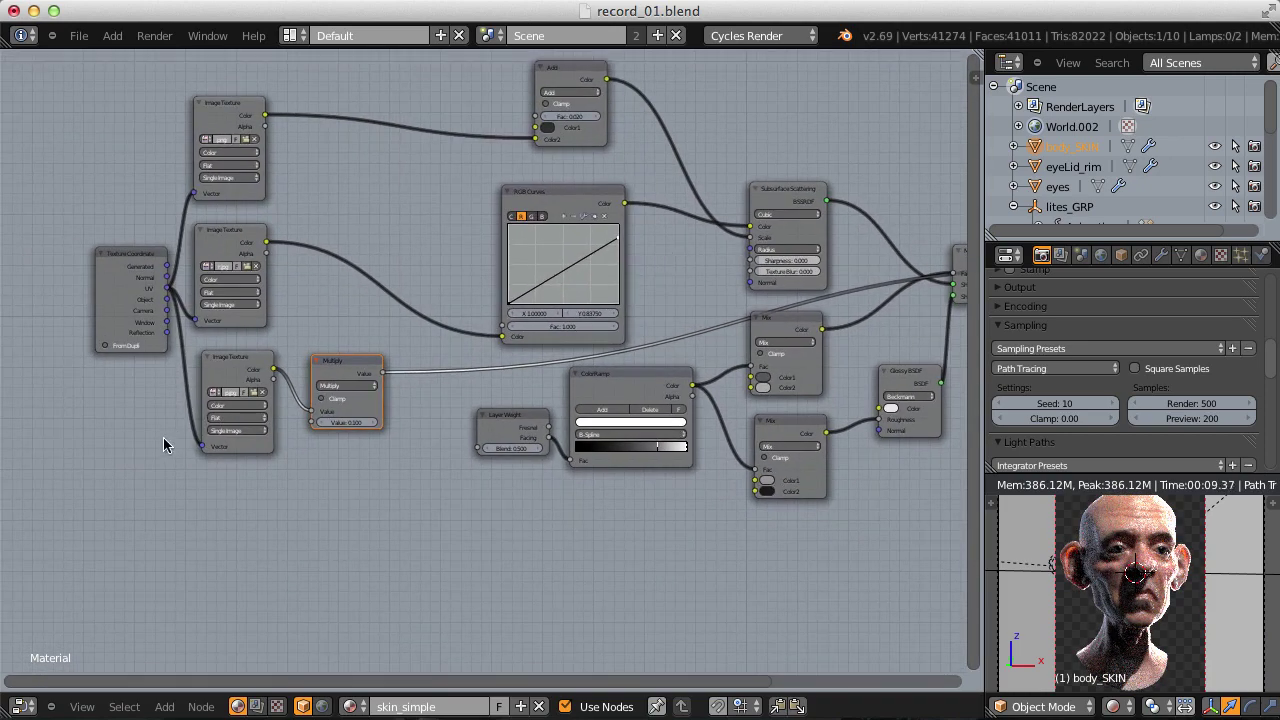
left_click(240, 366)
middle_click_drag(322, 314, 544, 386)
scroll(532, 448, "up", 2)
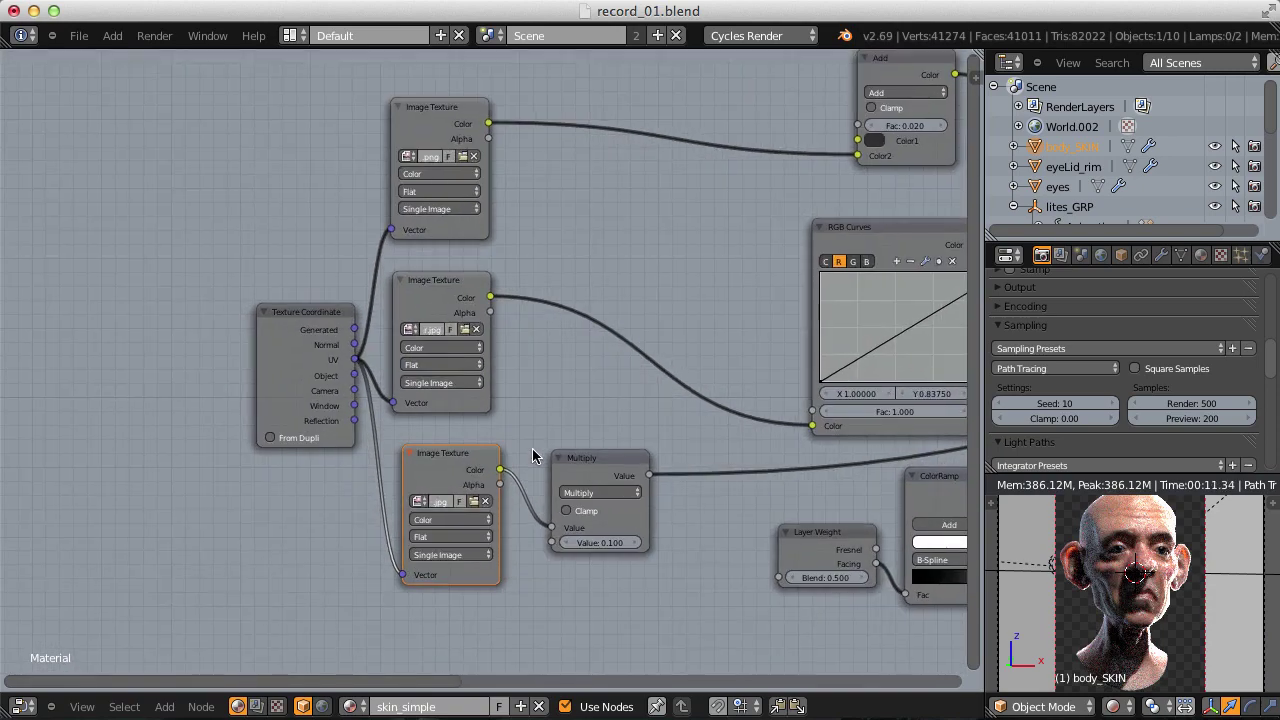
middle_click_drag(513, 430, 501, 374)
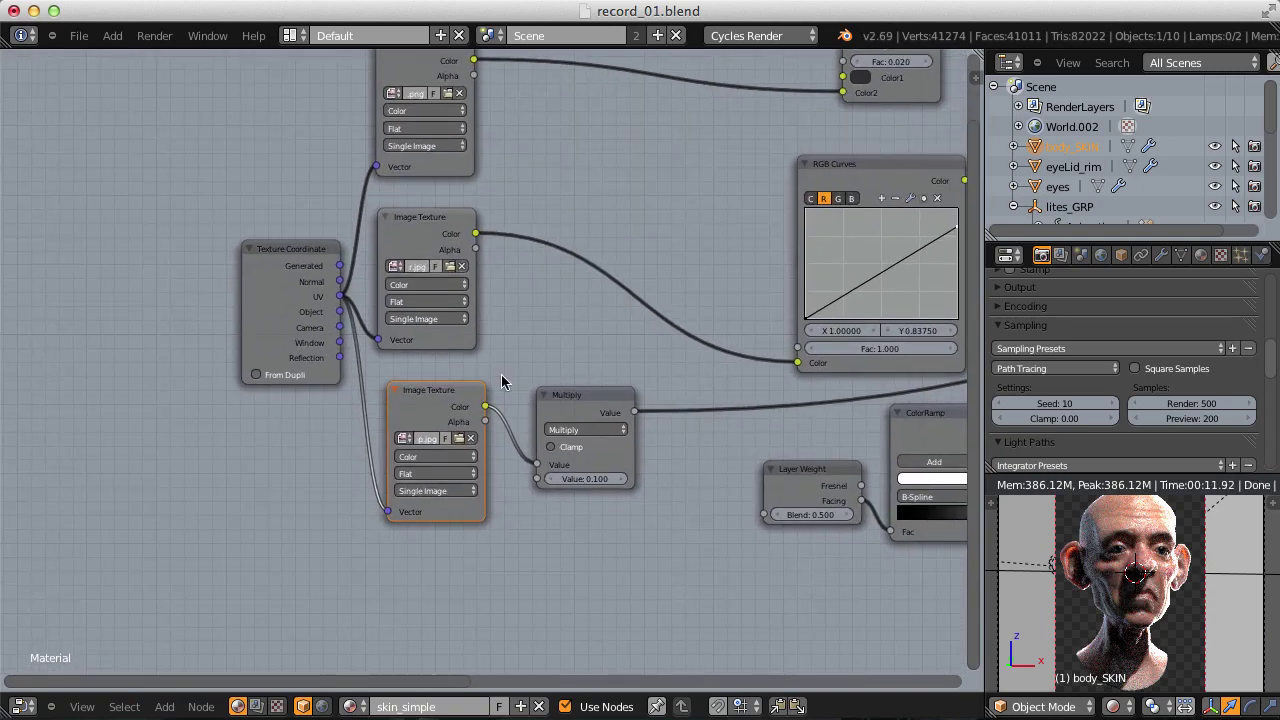
key("shift+d")
left_click(504, 543)
middle_click_drag(497, 477, 513, 357)
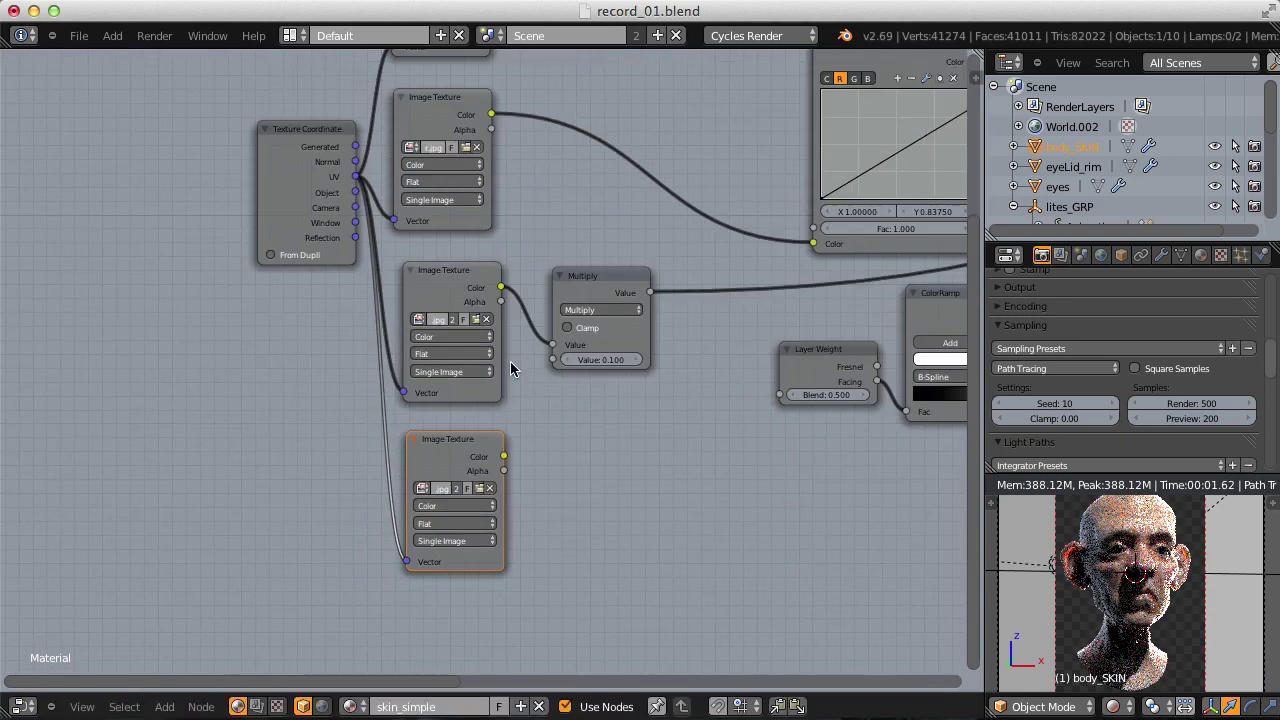
scroll(513, 357, "up", 2)
Browse images for the new Image Texture node, viewing the tex folder as thumbnails.
left_click(486, 492)
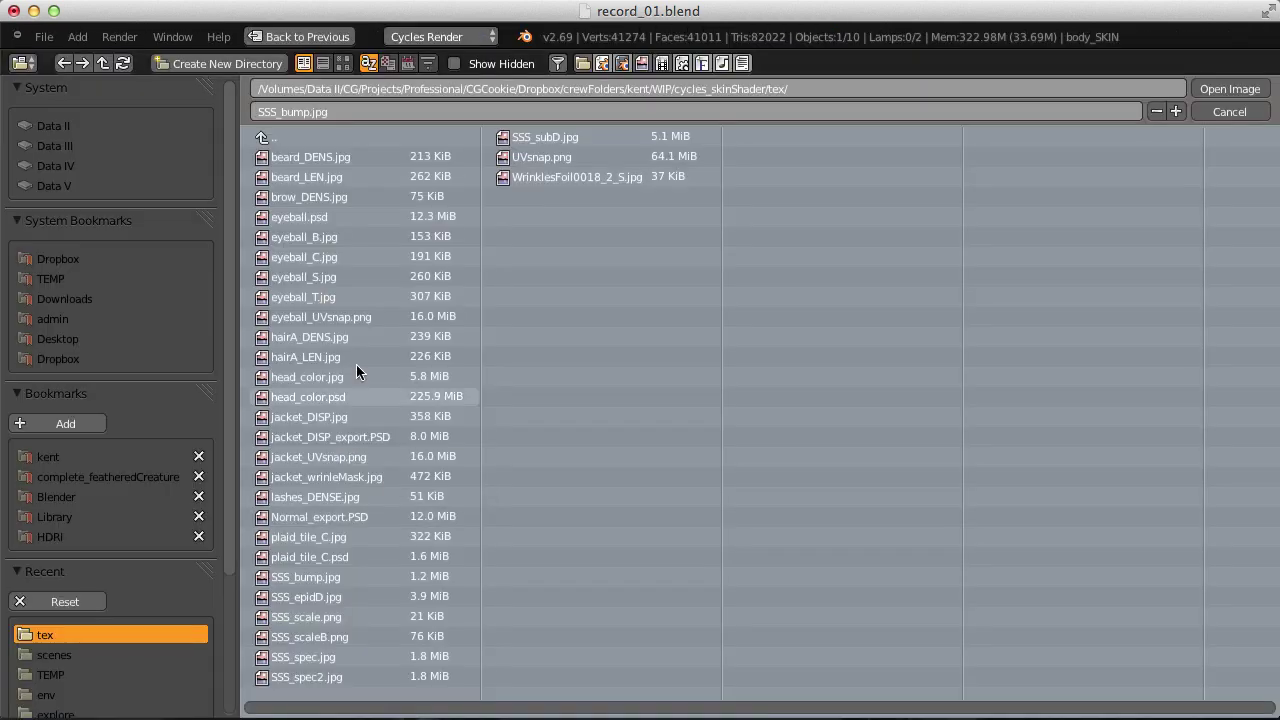
left_click(343, 63)
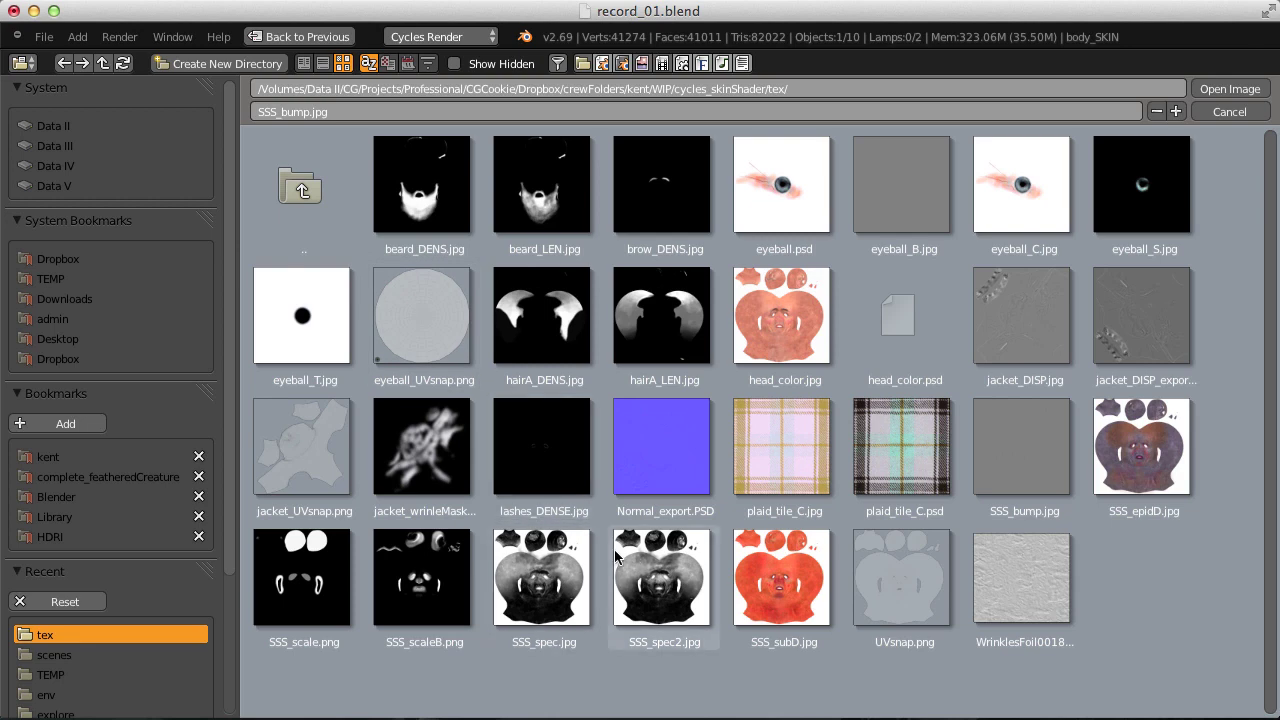
Load SSS_spec.jpg into the duplicated Image Texture node.
double_click(560, 575)
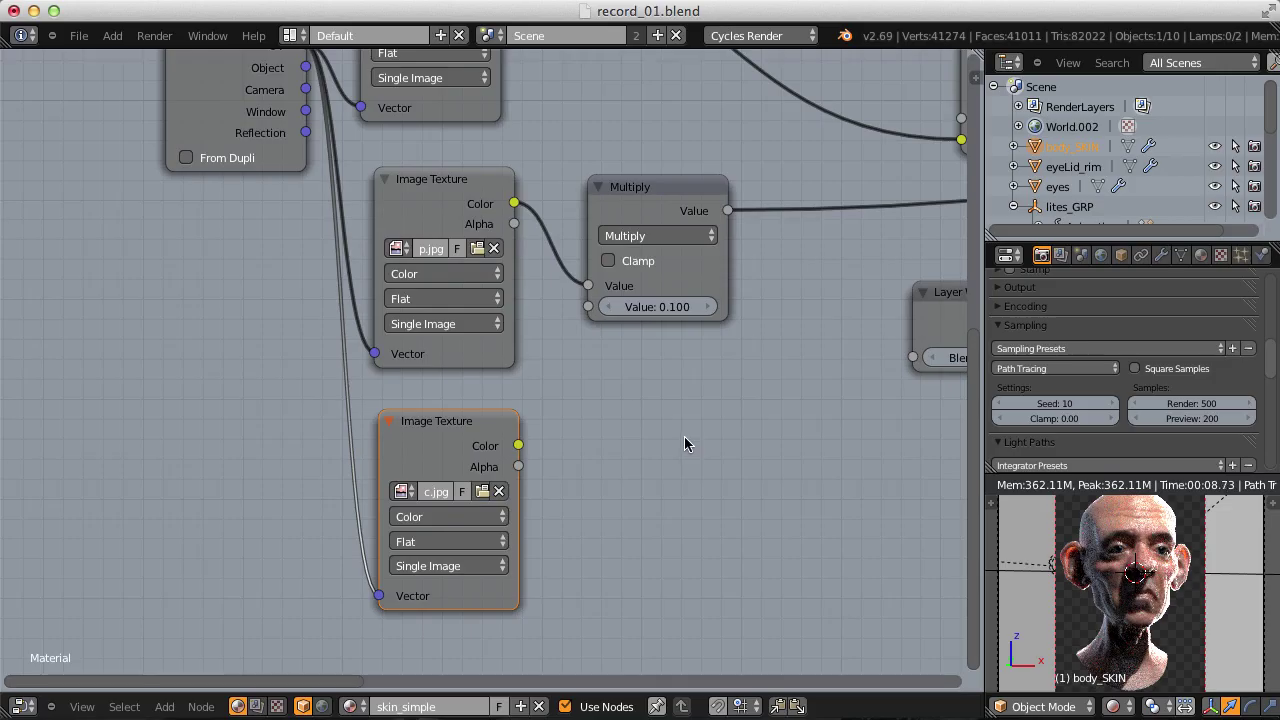
scroll(684, 444, "down", 5)
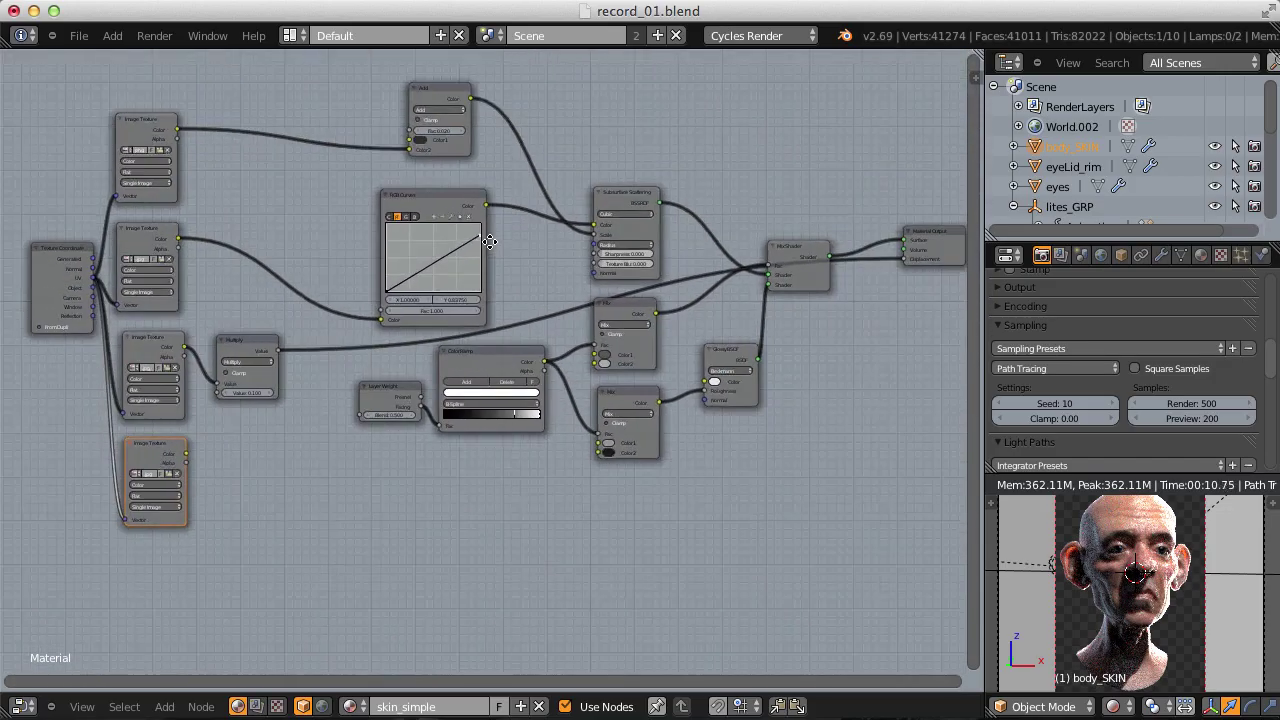
middle_click_drag(491, 242, 485, 214)
Add an Emission shader fed by the bottom Image Texture and wire it to Material Output Surface.
key("shift+a")
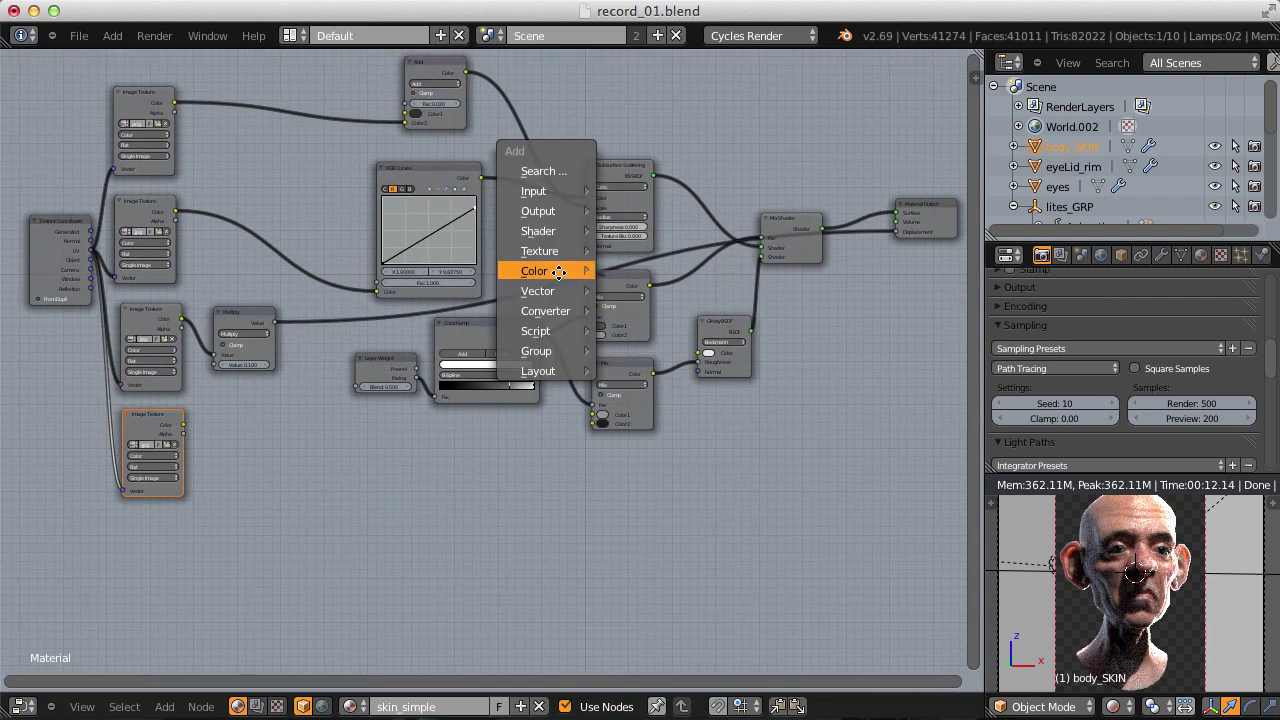
mouse_move(558, 272)
mouse_move(575, 231)
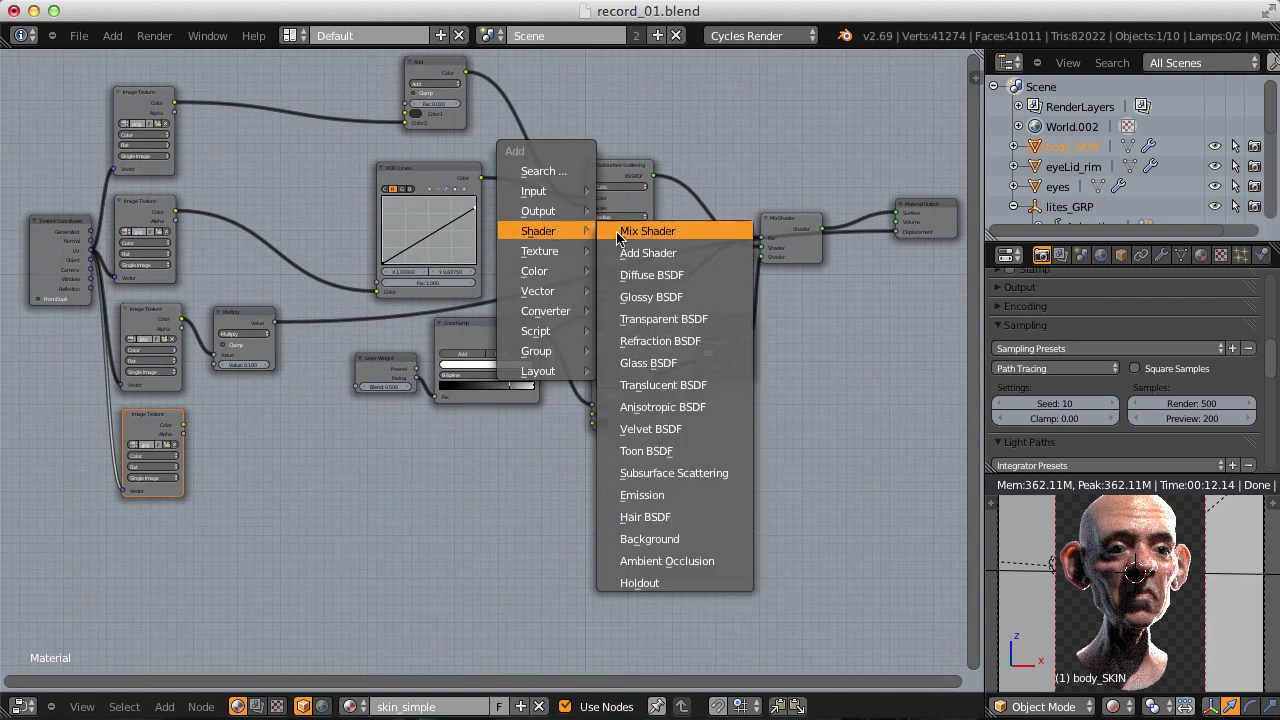
left_click(640, 495)
left_click(808, 463)
left_click_drag(182, 425, 779, 469)
middle_click_drag(816, 441, 631, 428)
left_click_drag(654, 447, 713, 197)
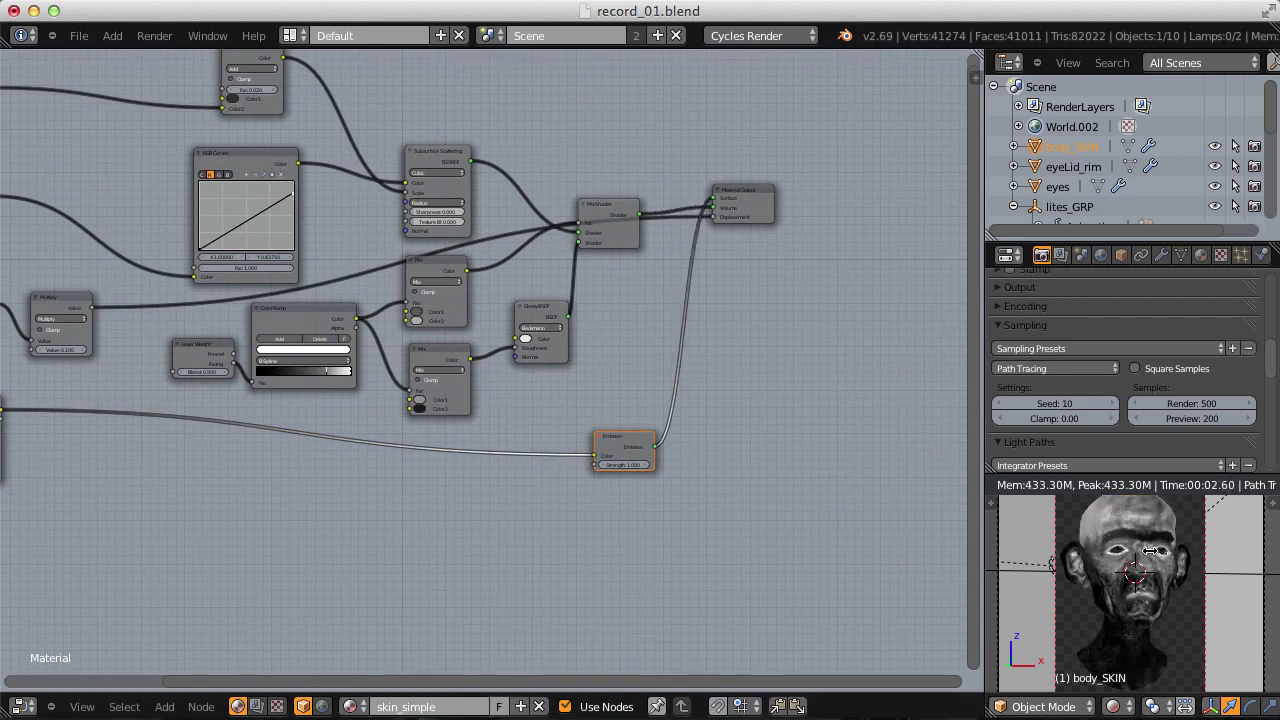
scroll(1150, 550, "up", 5)
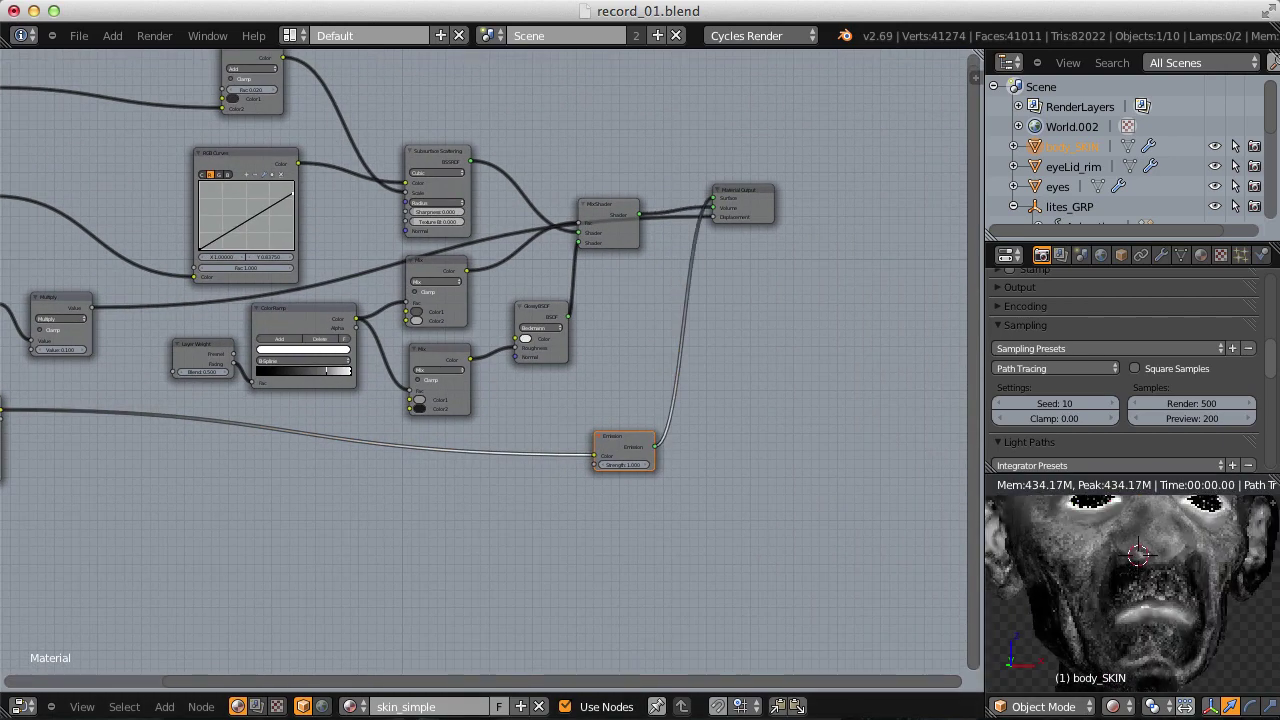
Orbit the rendered preview to inspect the greyscale map around the eyes, mouth and chin.
middle_click_drag(1114, 643, 1160, 648)
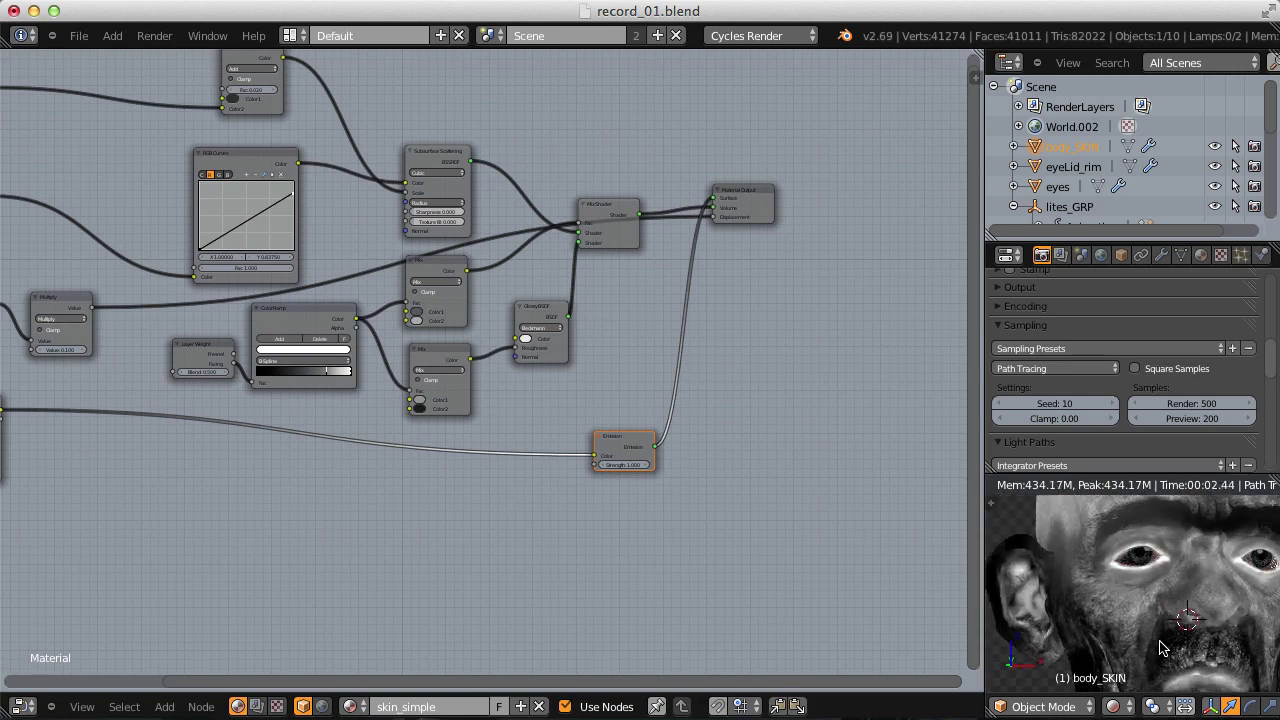
mouse_move(1165, 570)
middle_mouse_down()
mouse_move(1112, 595)
mouse_move(1125, 585)
mouse_move(1100, 586)
mouse_move(1173, 568)
middle_mouse_up()
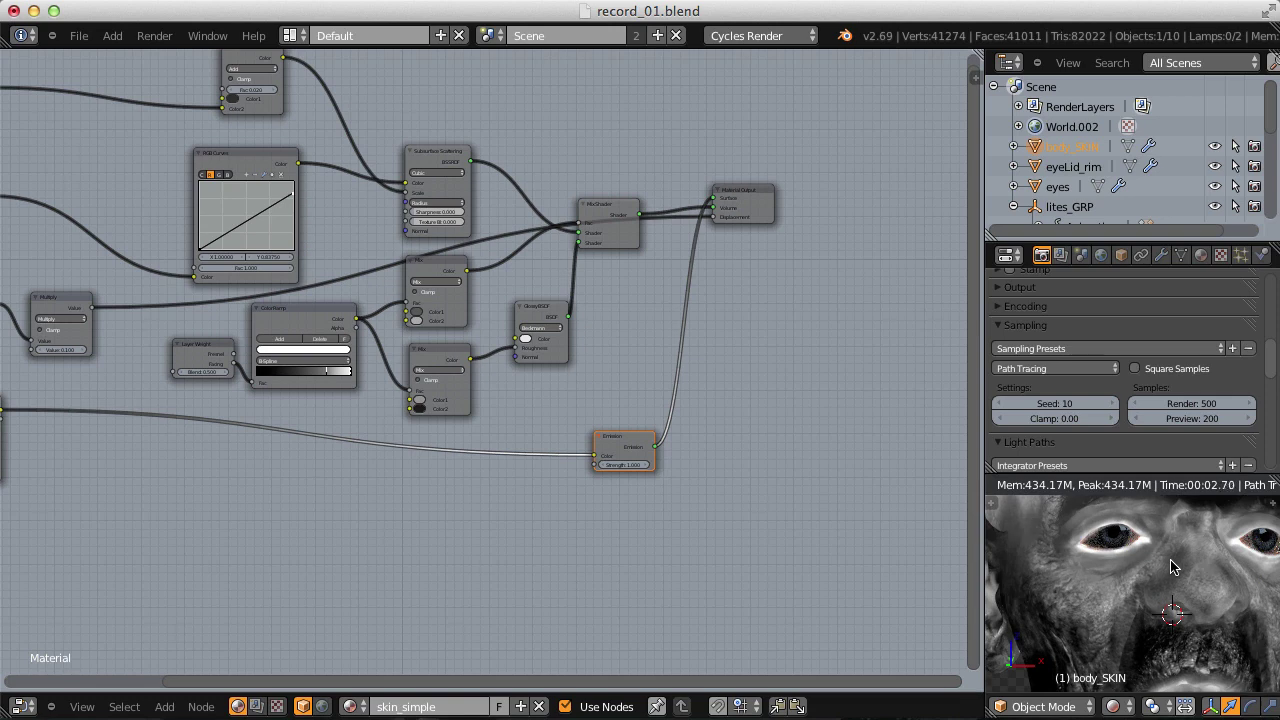
middle_click_drag(1175, 588, 1148, 594)
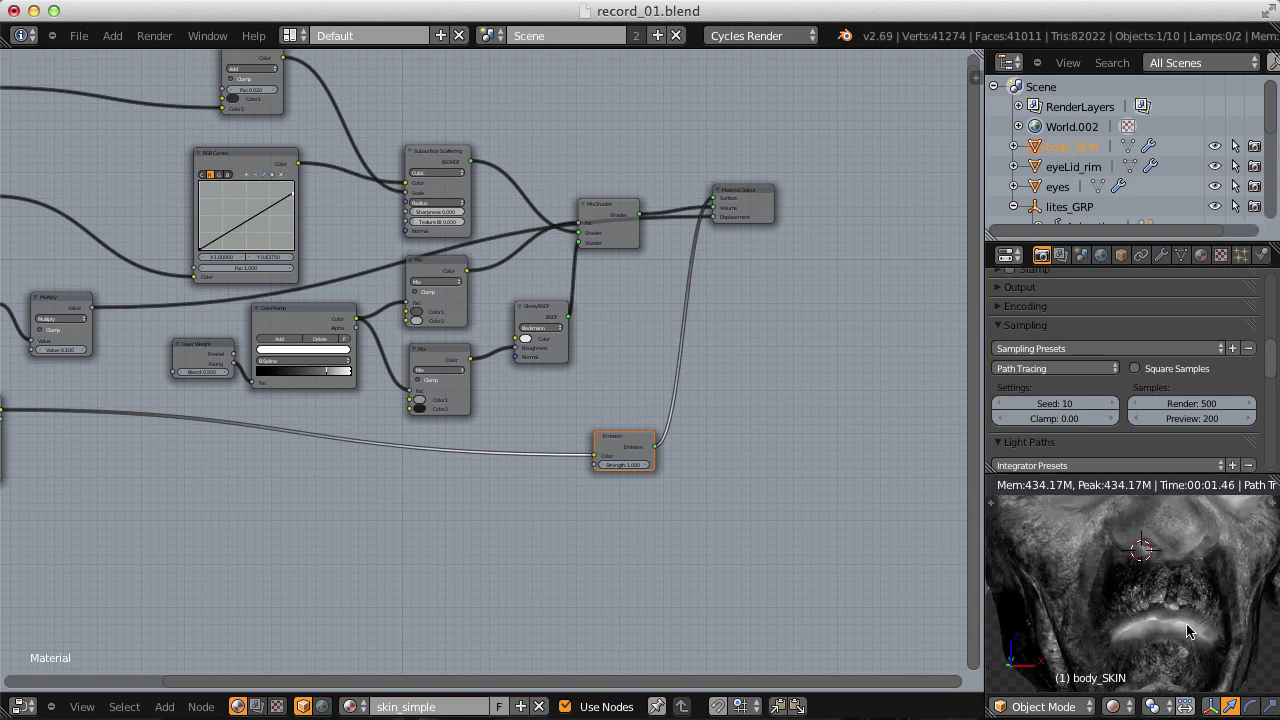
middle_click_drag(1186, 606, 1115, 632)
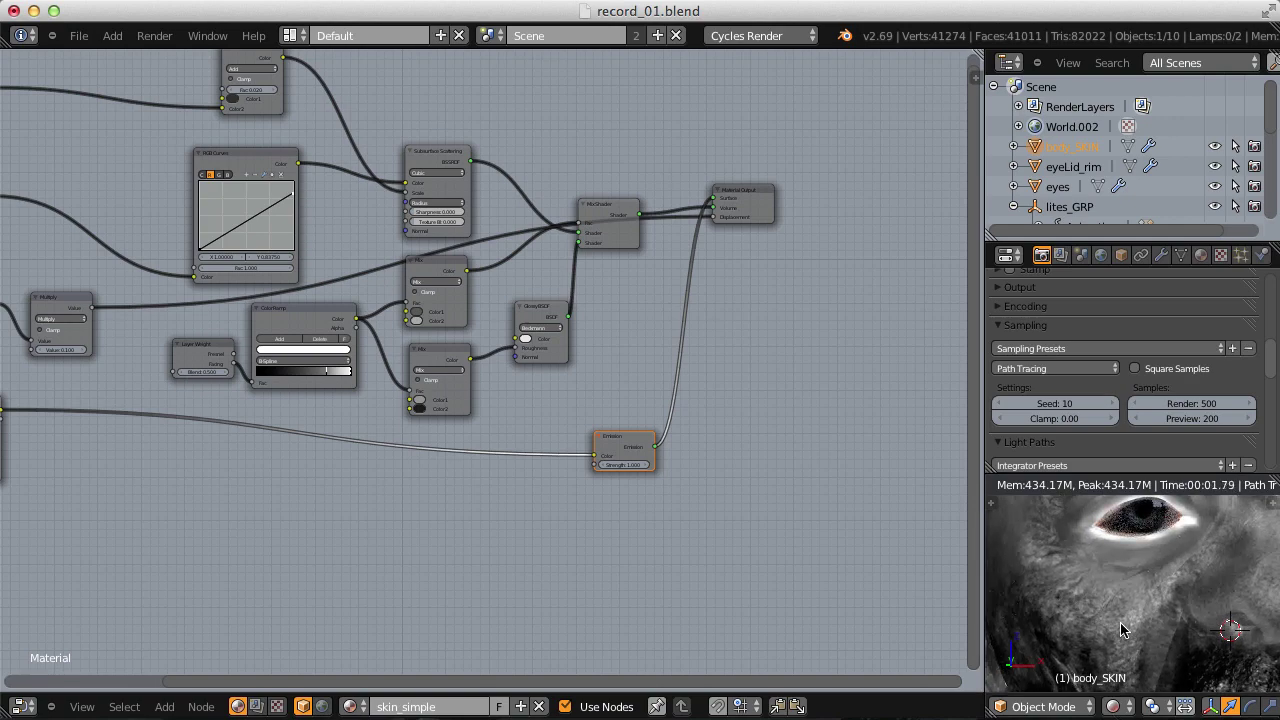
Insert a Mix RGB node before Emission with the SSS_spec texture driving its Fac.
middle_click_drag(326, 378, 556, 393)
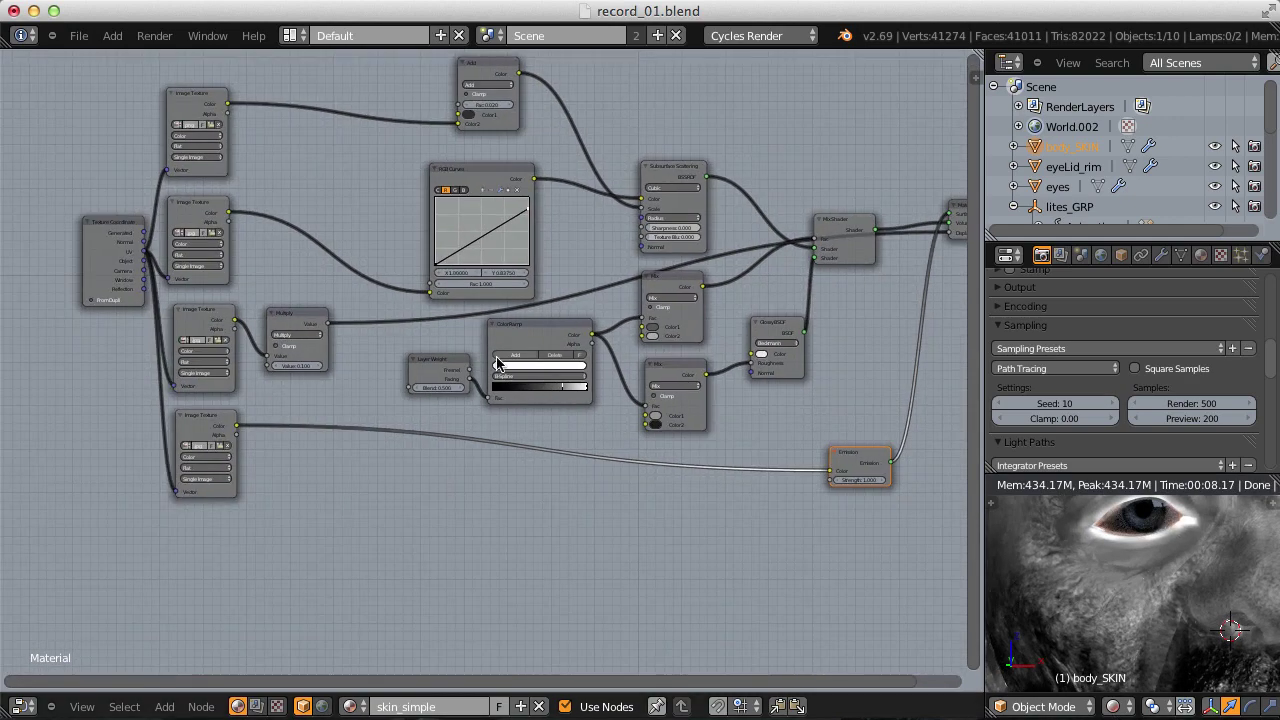
scroll(449, 478, "up", 3)
key("shift+a")
mouse_move(420, 512)
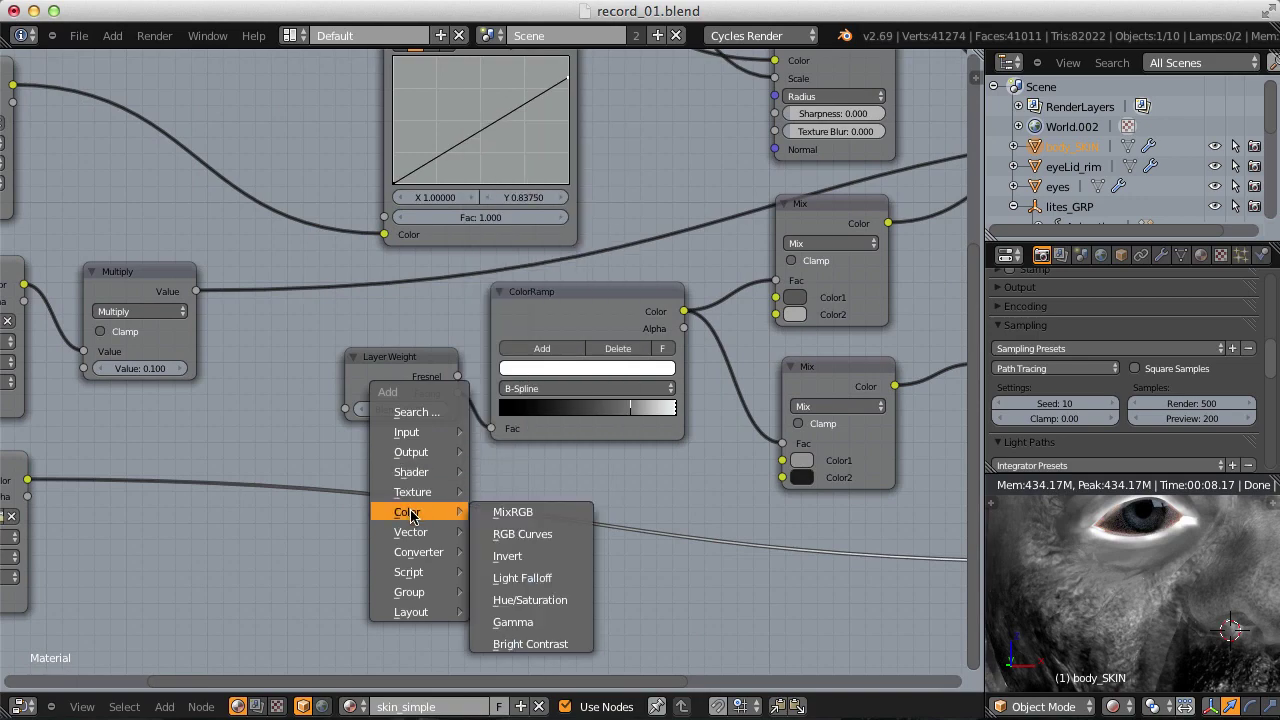
left_click(507, 514)
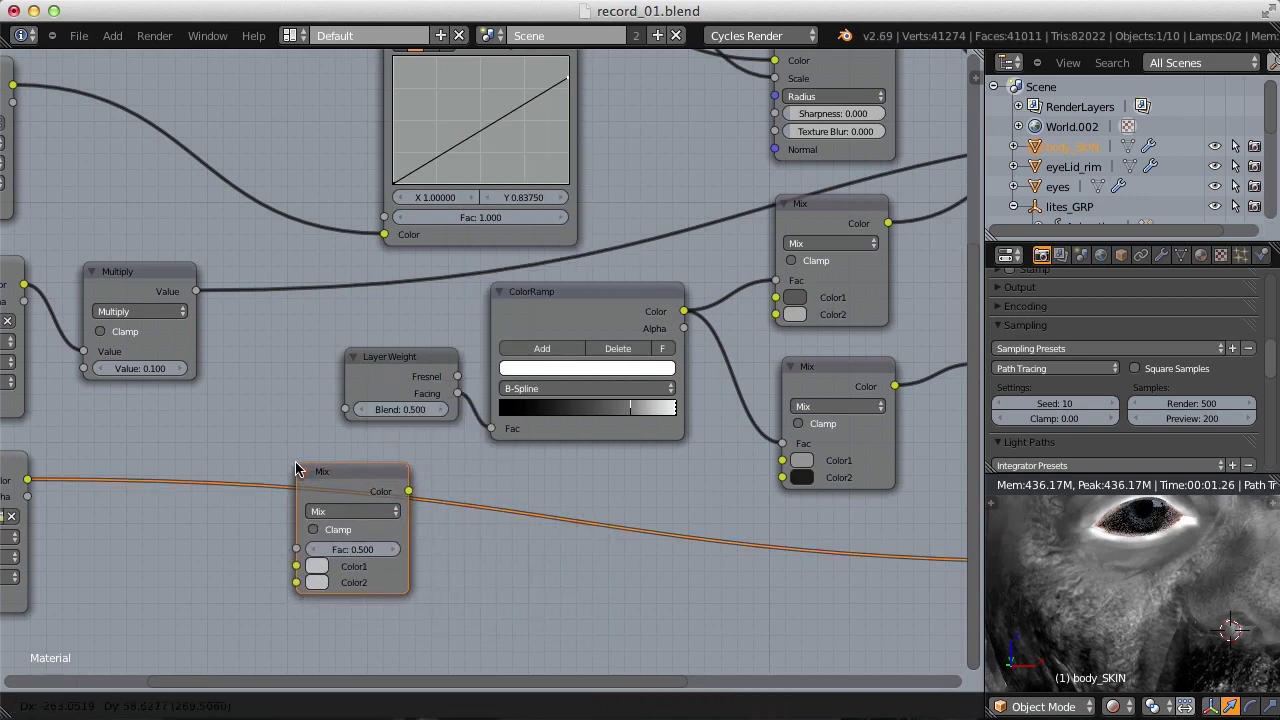
left_click(356, 494)
middle_click_drag(356, 494, 610, 395)
scroll(610, 395, "up", 2)
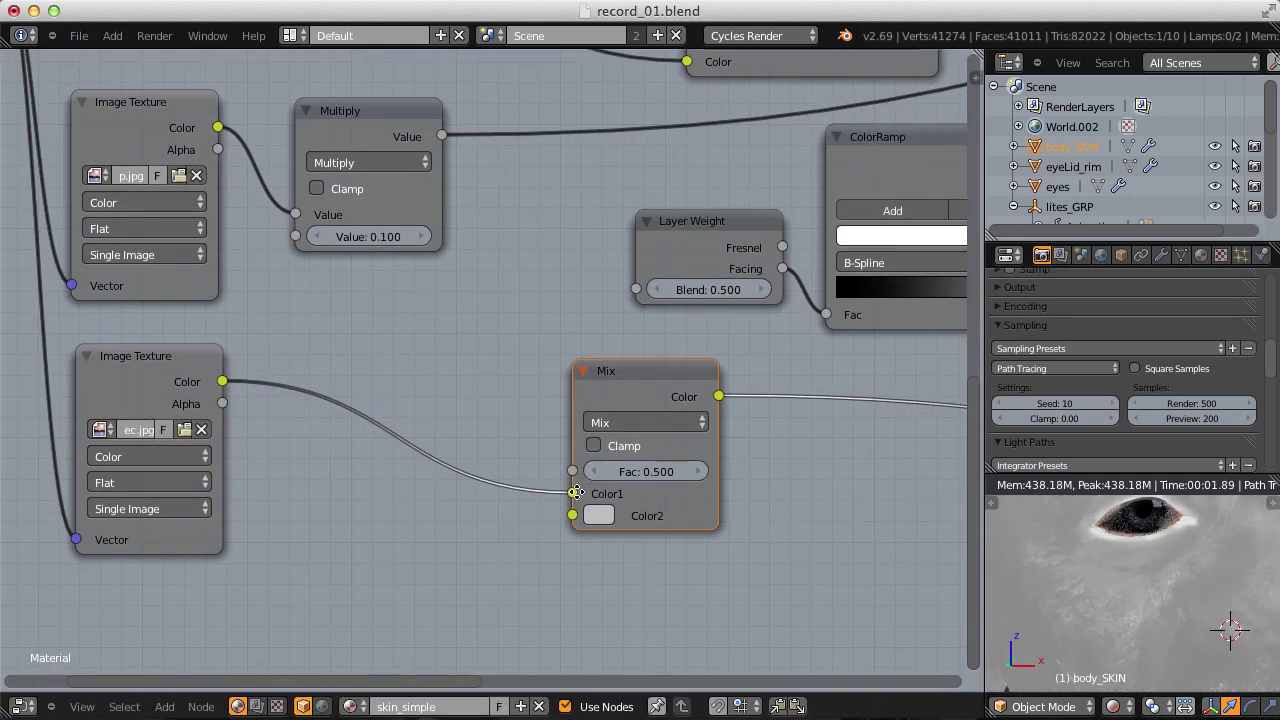
mouse_move(575, 492)
left_mouse_down()
mouse_move(523, 471)
mouse_move(572, 471)
left_mouse_up()
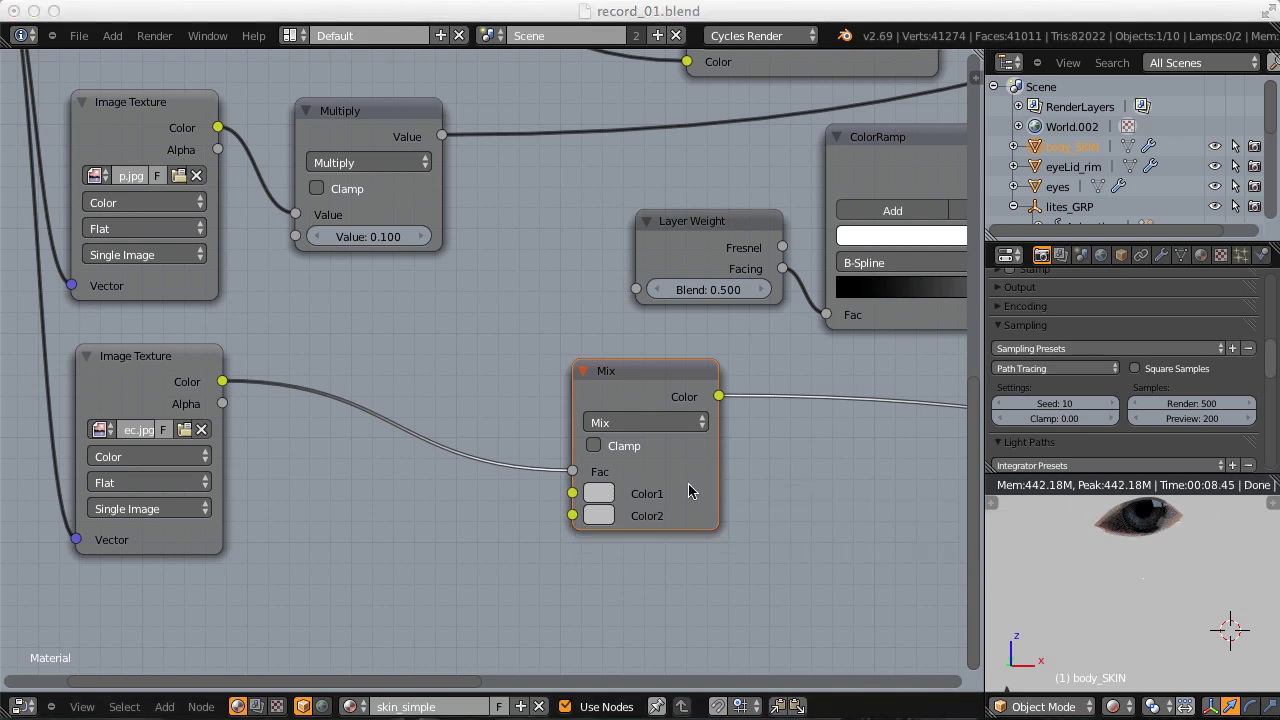
Set the Mix node's Color1 to value 0.3 with a blue hue.
left_click(601, 495)
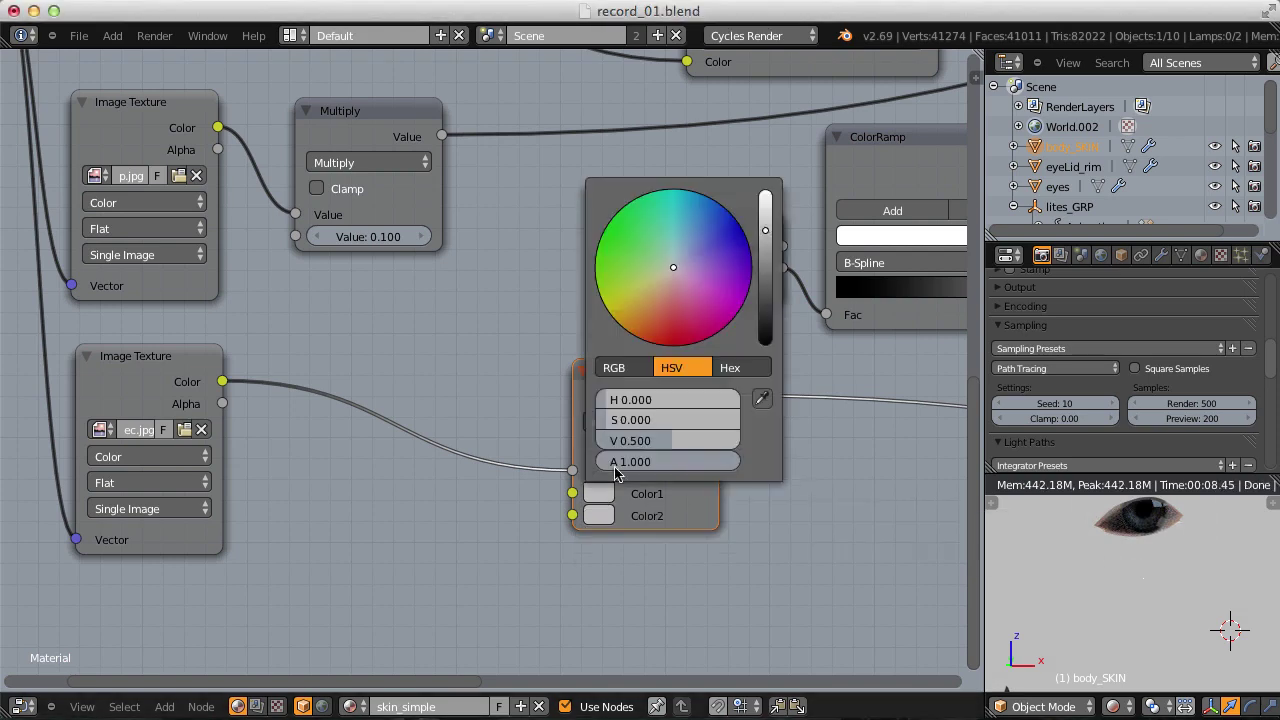
left_click(662, 441)
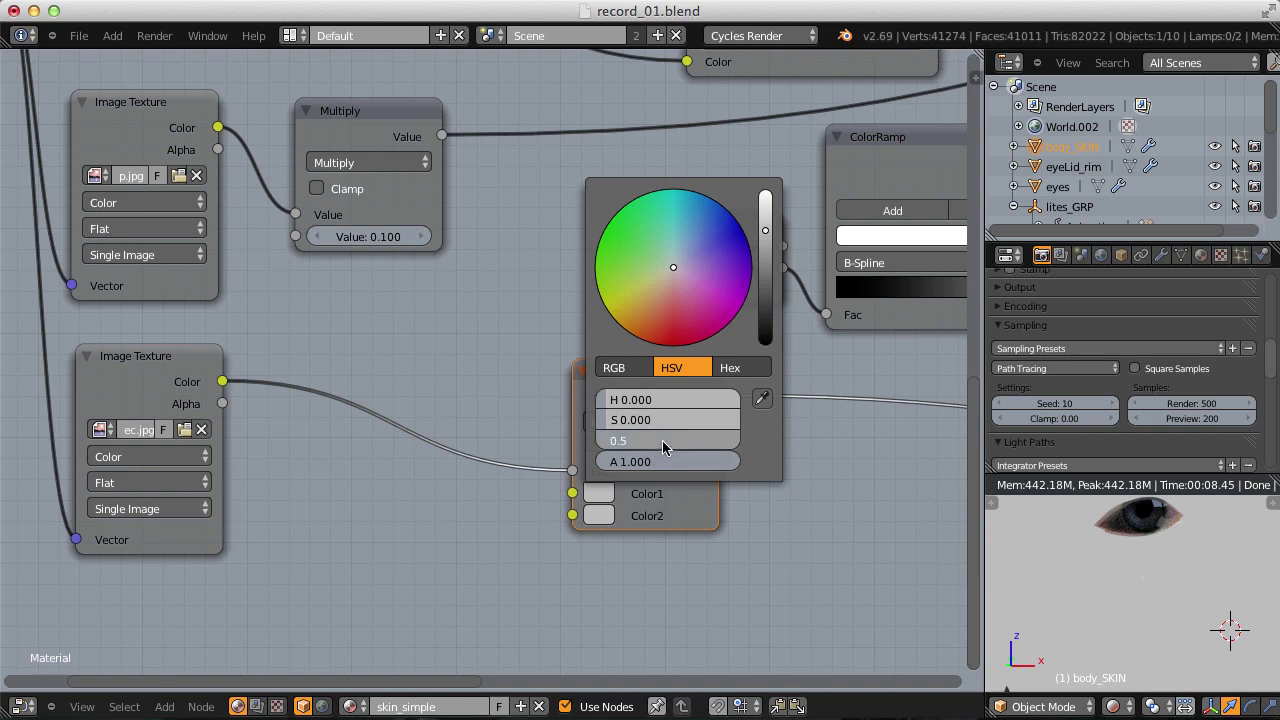
key("BackSpace")
type("3")
key("Return")
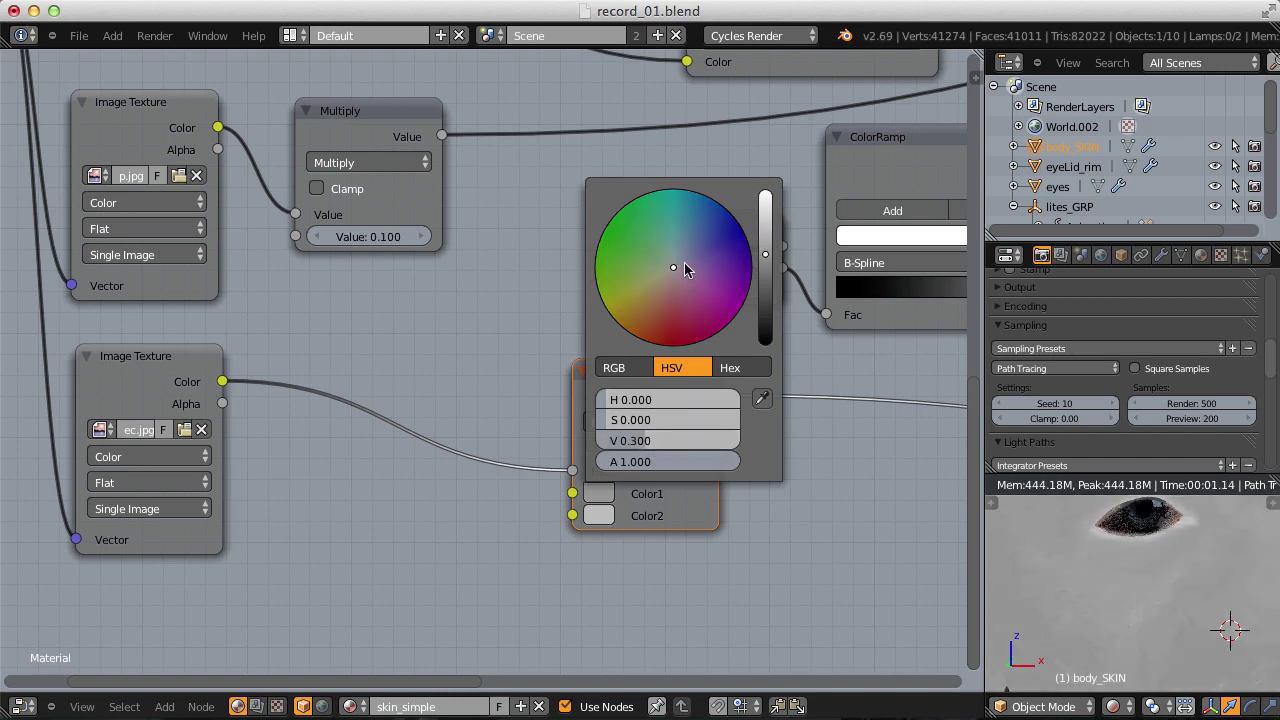
left_click(682, 251)
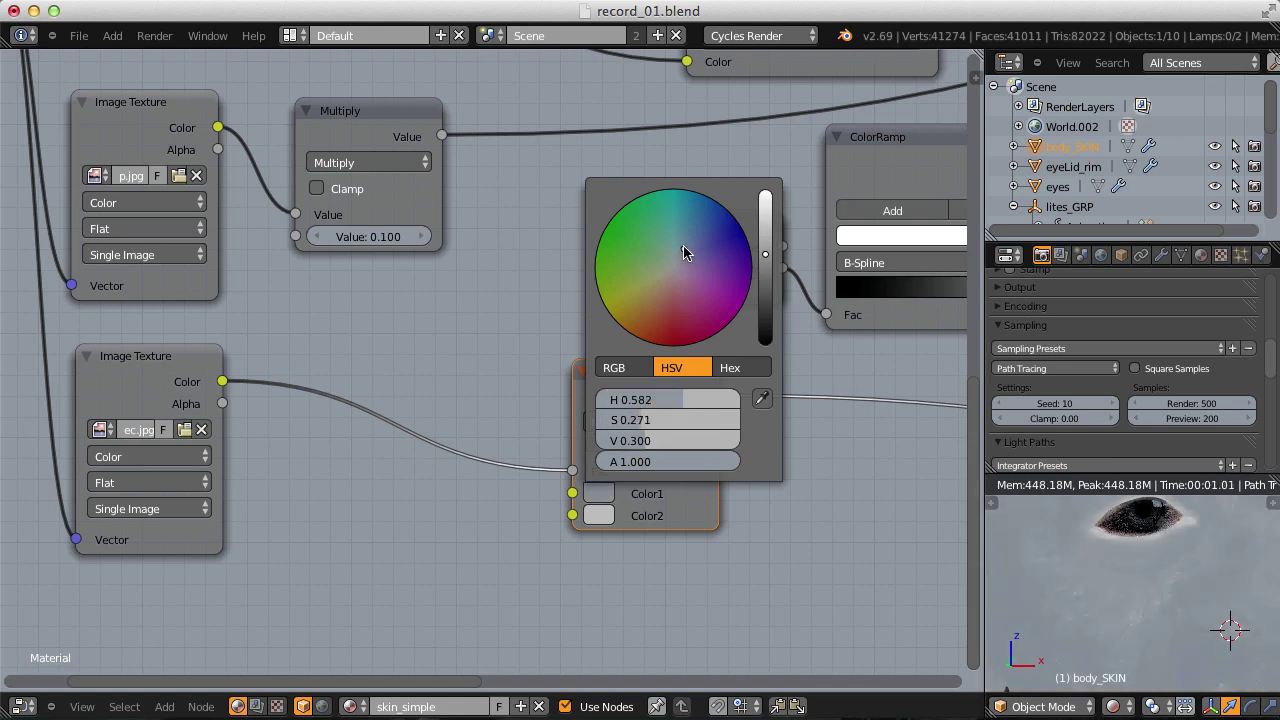
left_click(685, 250)
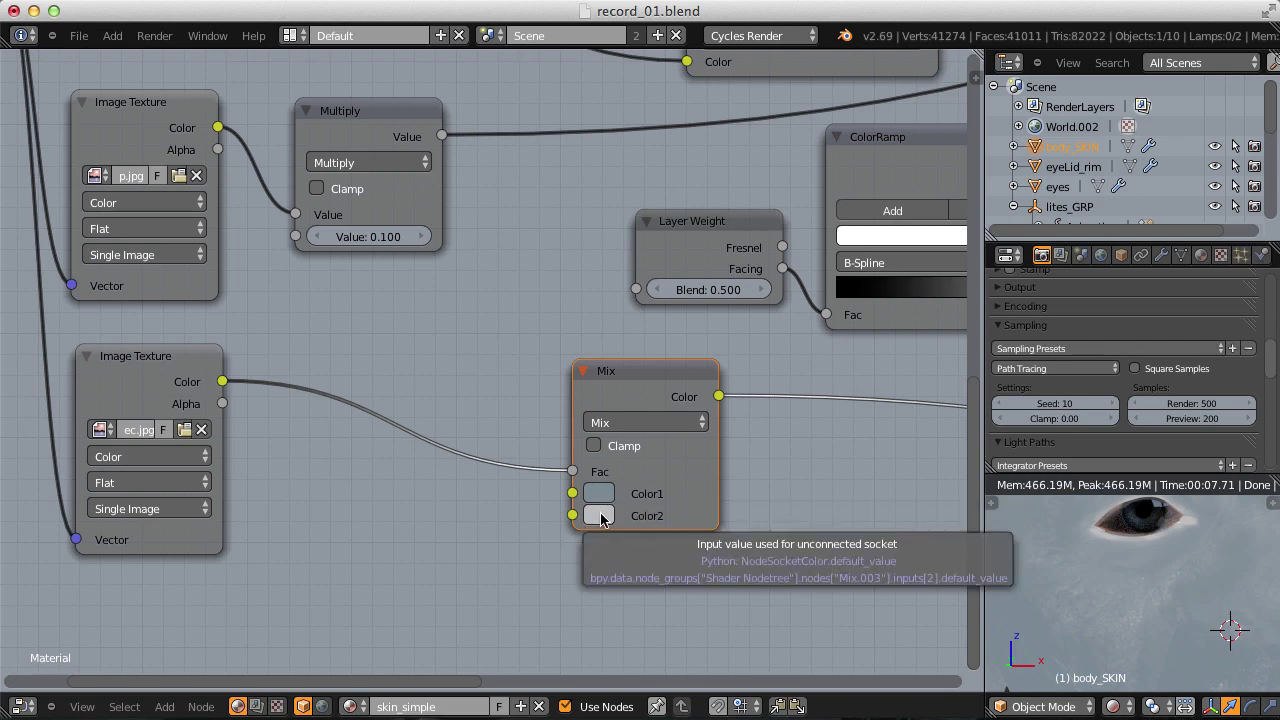
Raise the Mix node's Color2 value to 1.0 for a pale blue.
left_click(600, 517)
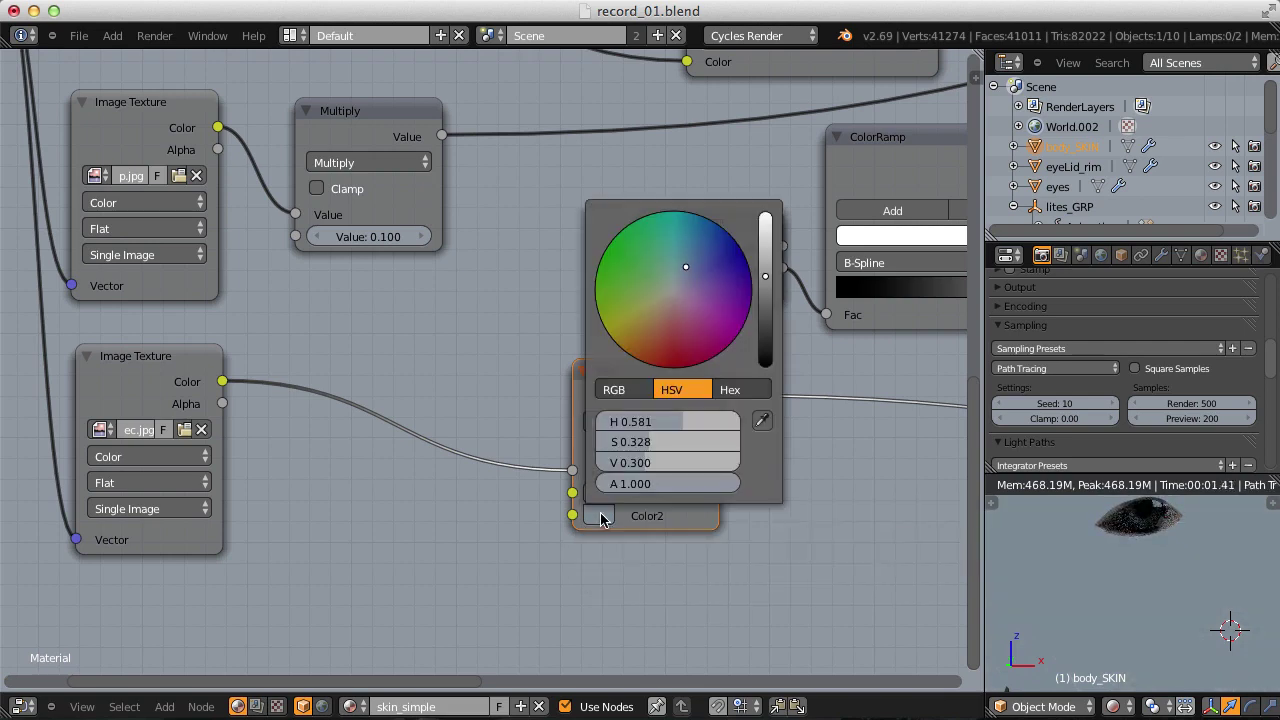
left_click_drag(643, 462, 765, 466)
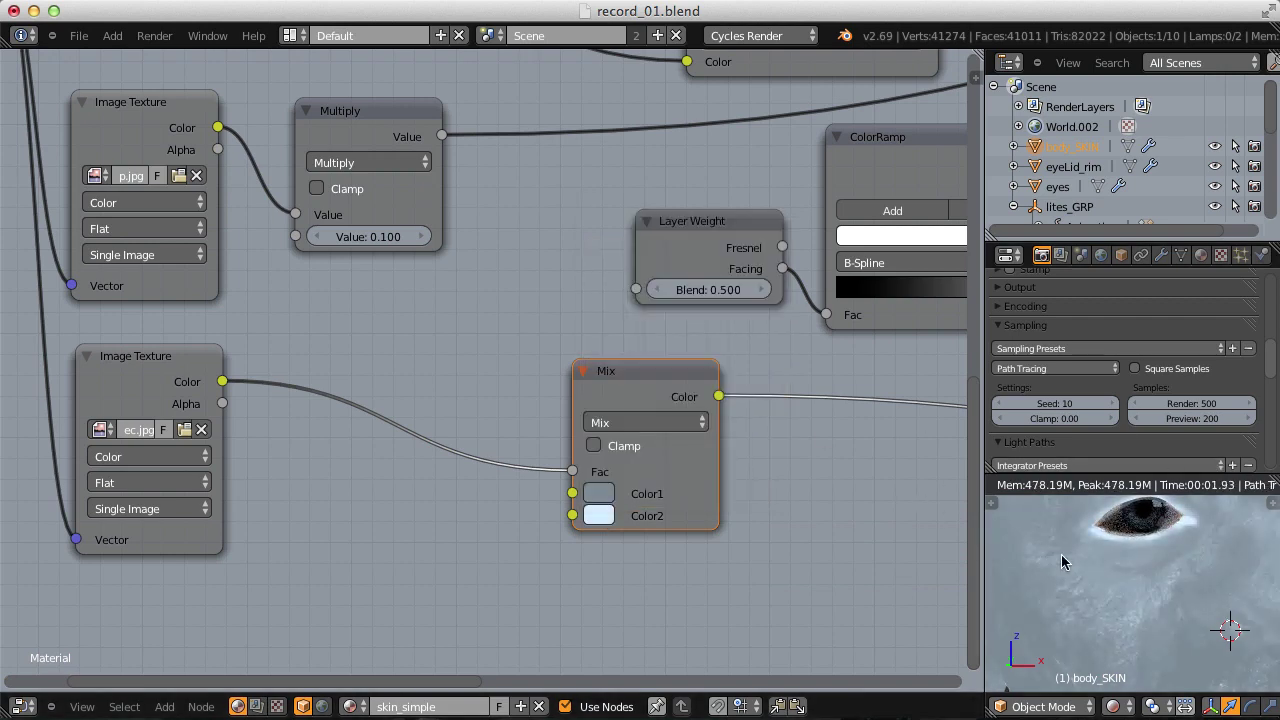
scroll(1185, 550, "down", 4)
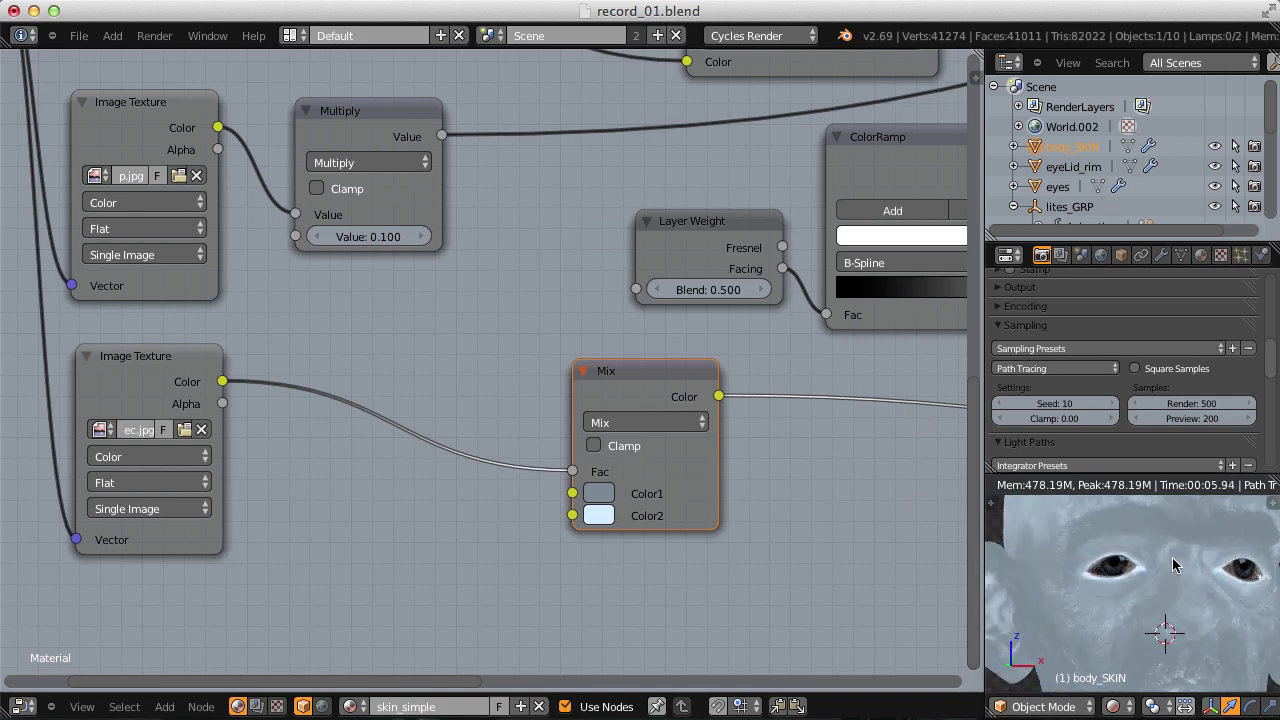
scroll(774, 511, "down", 1)
scroll(774, 511, "up", 1)
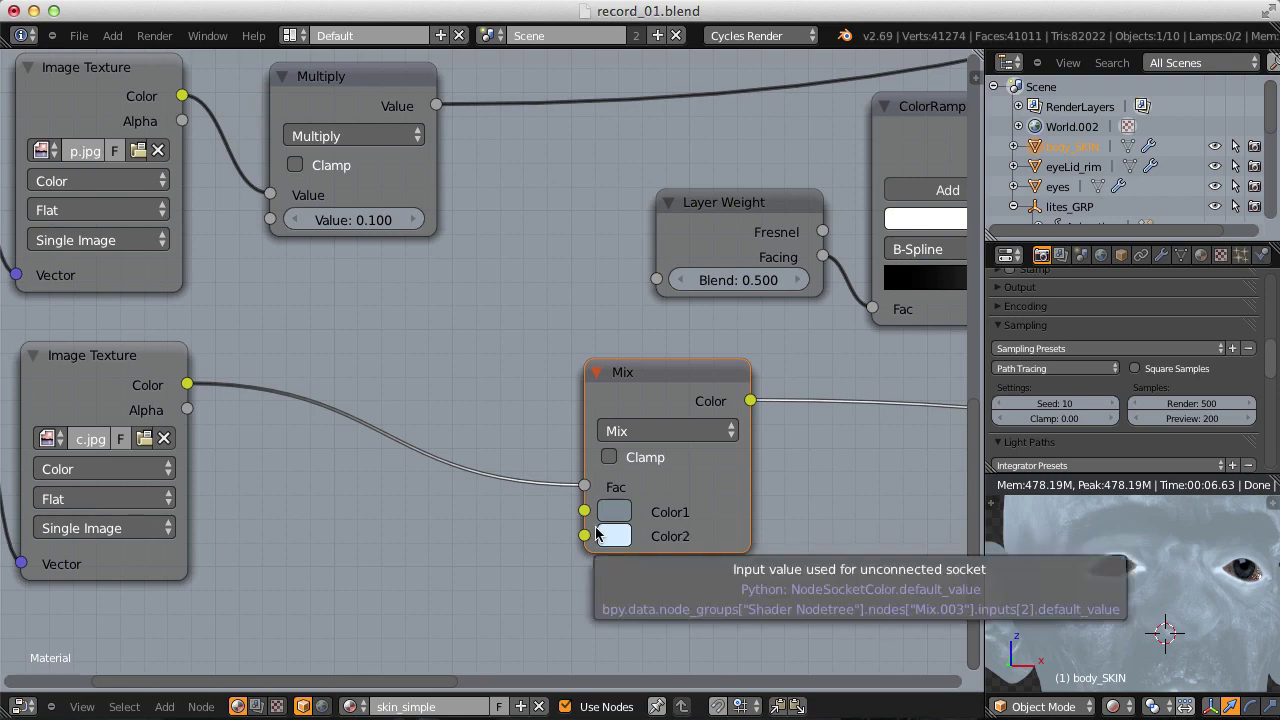
scroll(697, 434, "down", 5)
scroll(689, 451, "up", 4)
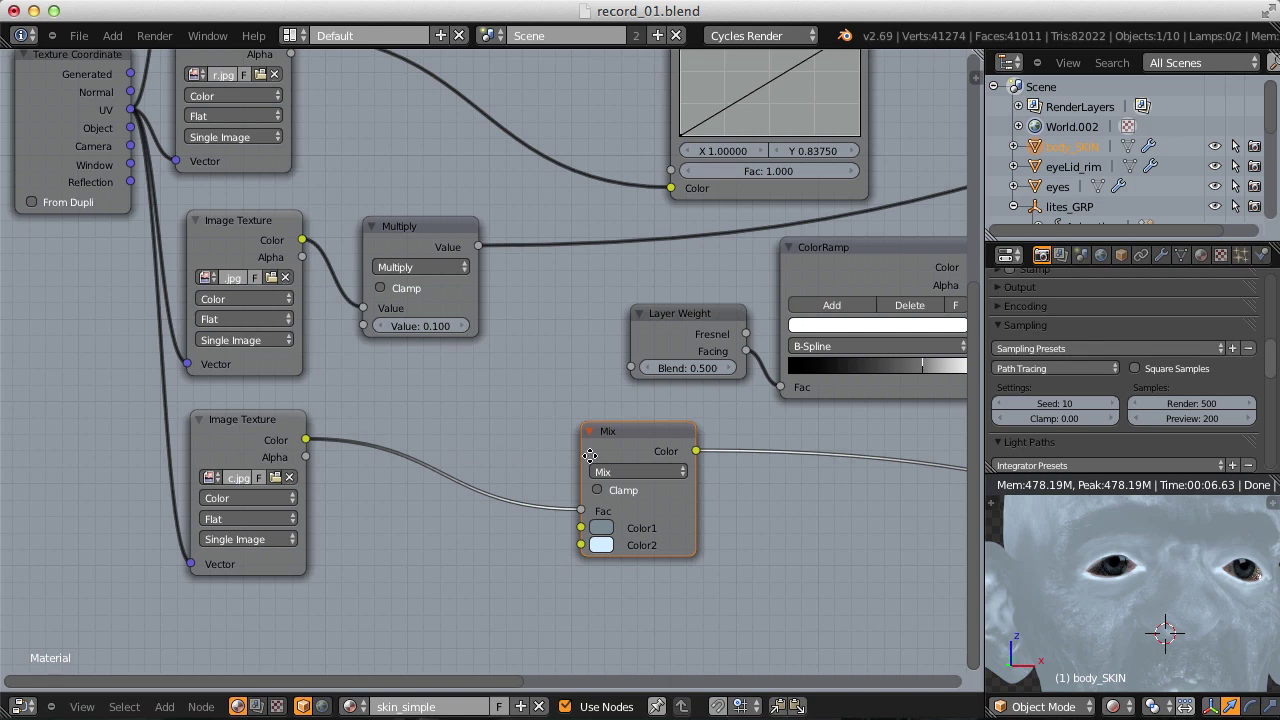
middle_click_drag(635, 465, 411, 455)
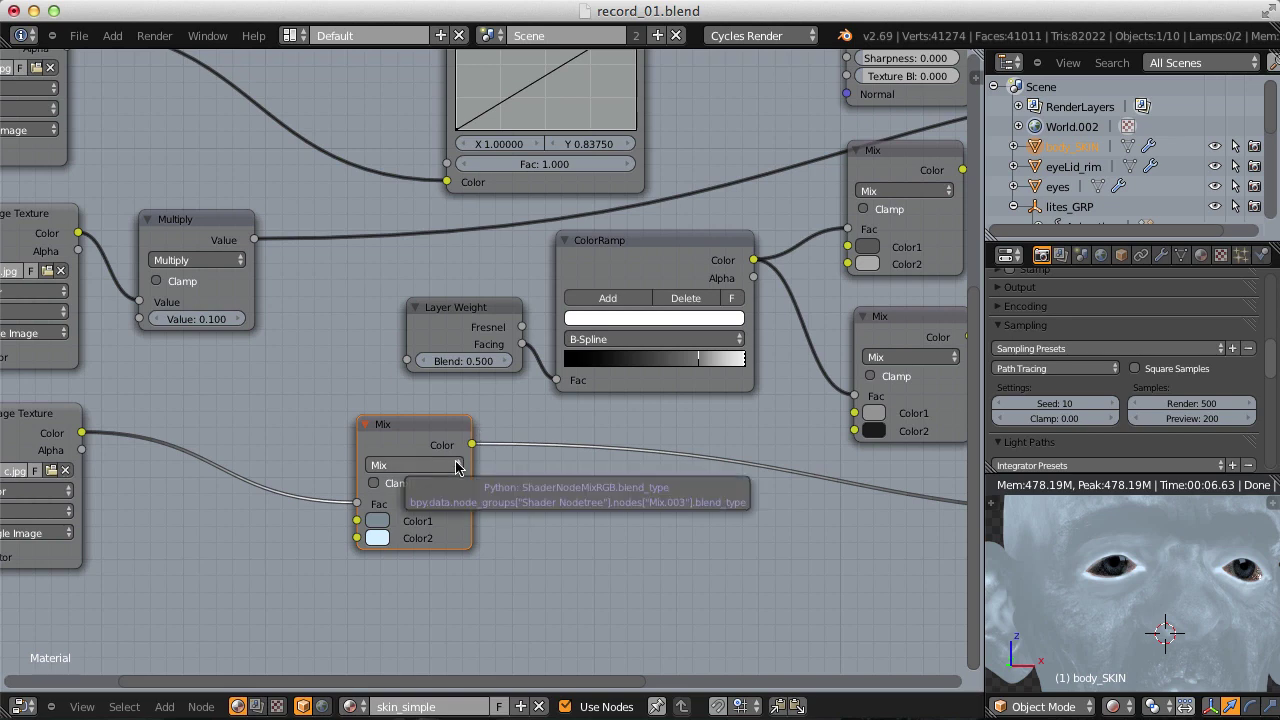
Feed the blue-tinted Mix colour into the Glossy BSDF Color input.
middle_click_drag(678, 466, 600, 474)
scroll(600, 474, "down", 2)
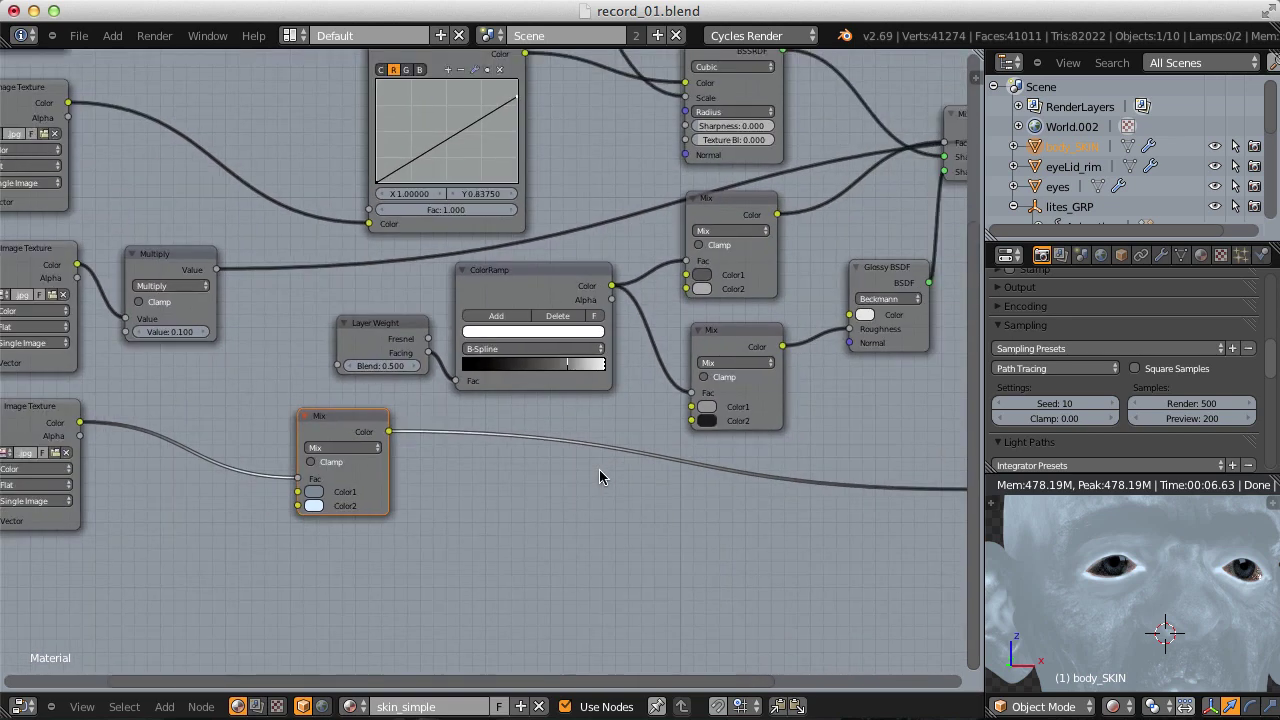
middle_click_drag(675, 347, 503, 457)
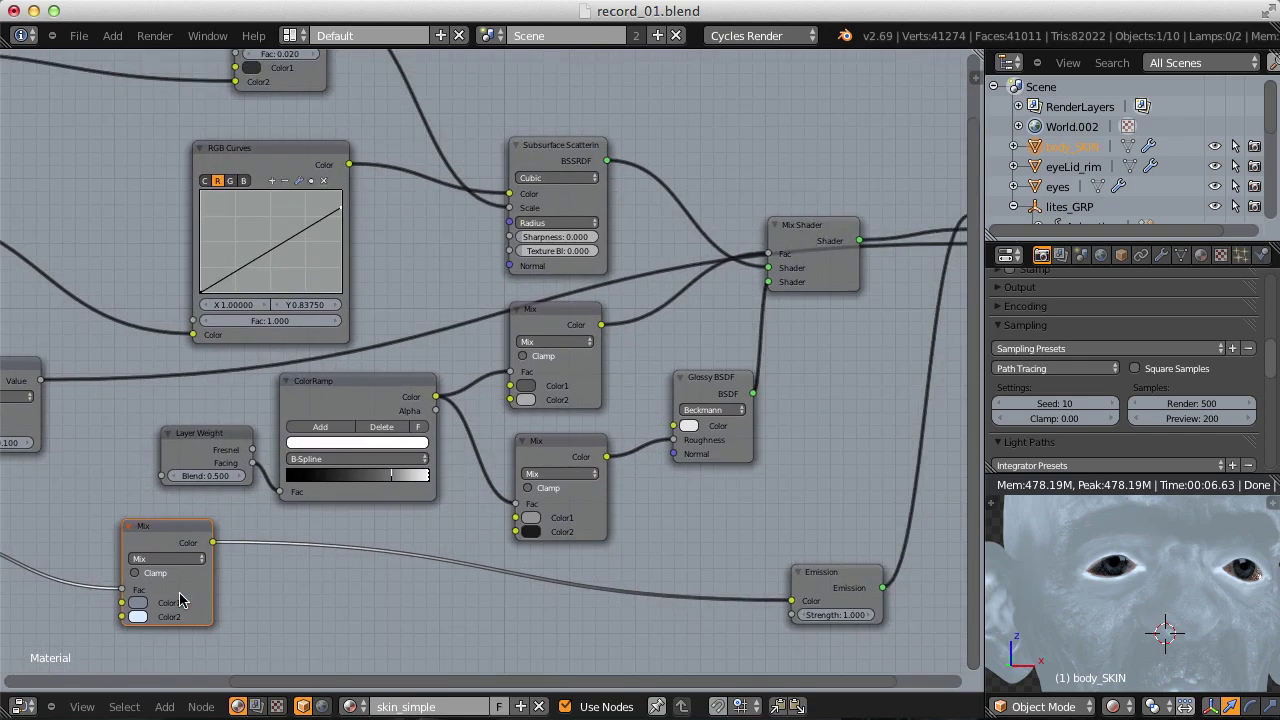
left_click_drag(212, 542, 673, 427)
Reconnect the Mix Shader output to the Material Output Surface.
middle_click_drag(939, 259, 614, 423)
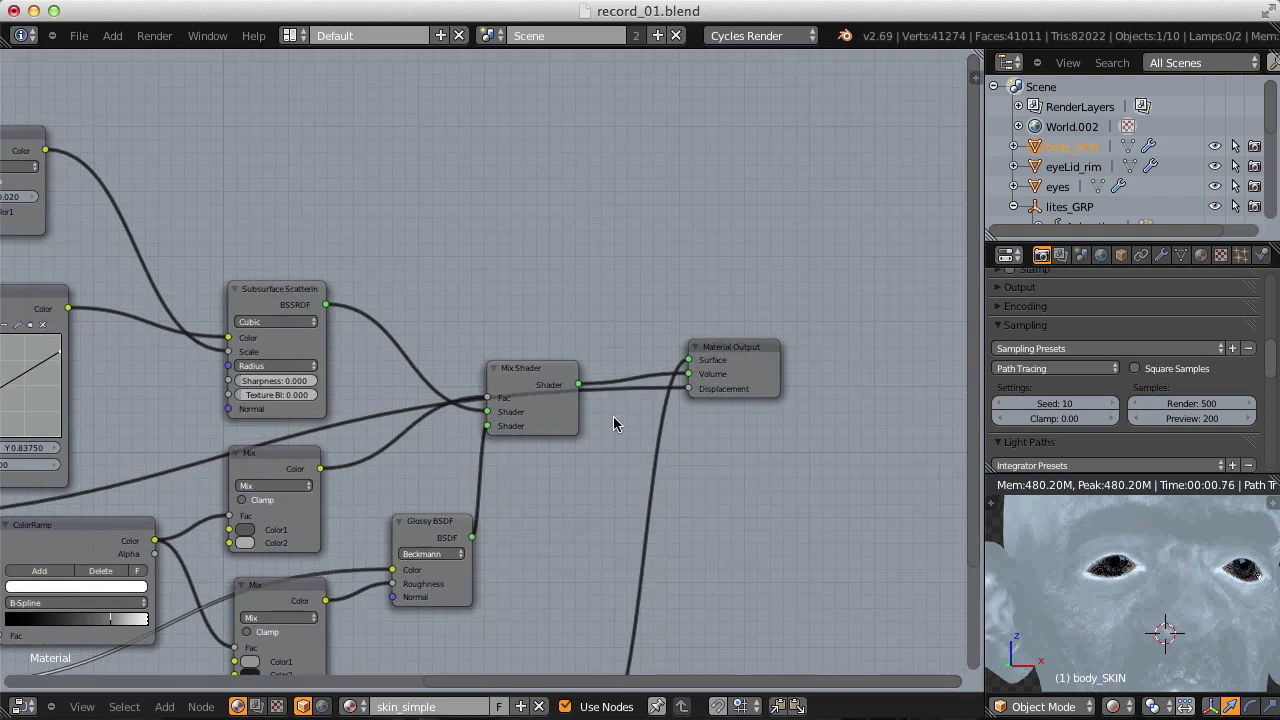
left_click(688, 377)
left_click_drag(688, 377, 738, 466)
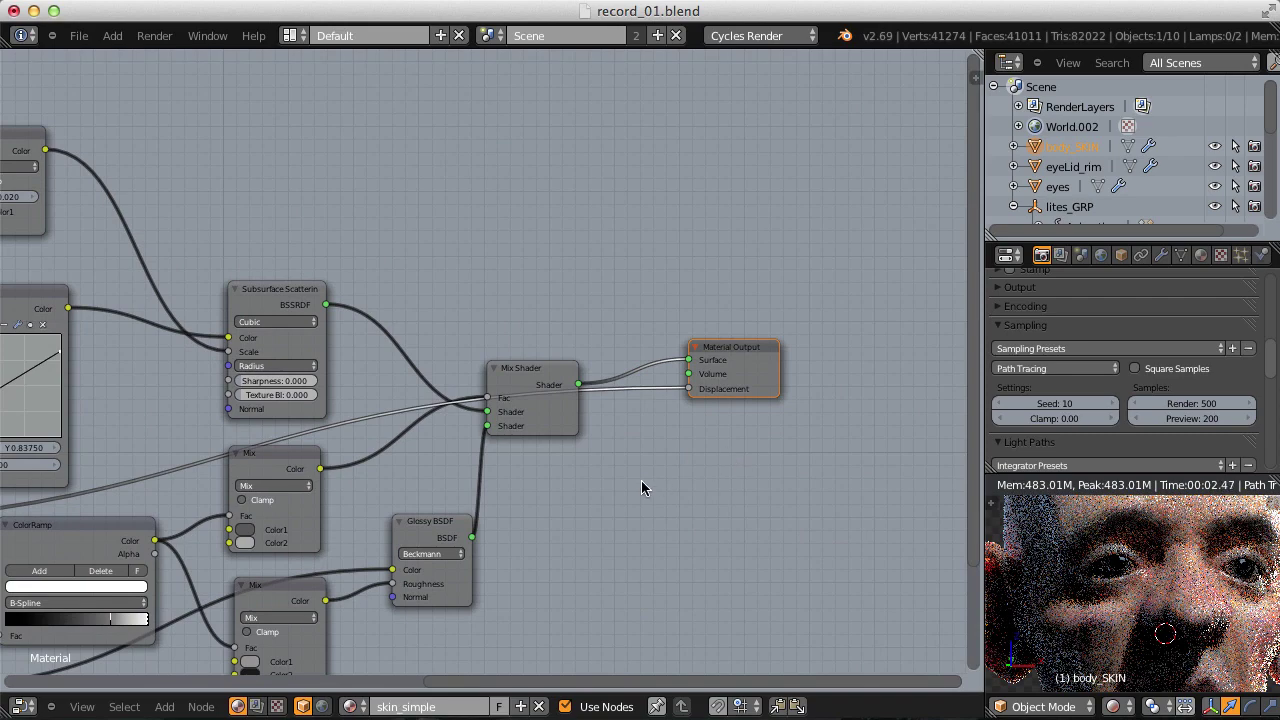
middle_click_drag(732, 457, 698, 436, "ctrl")
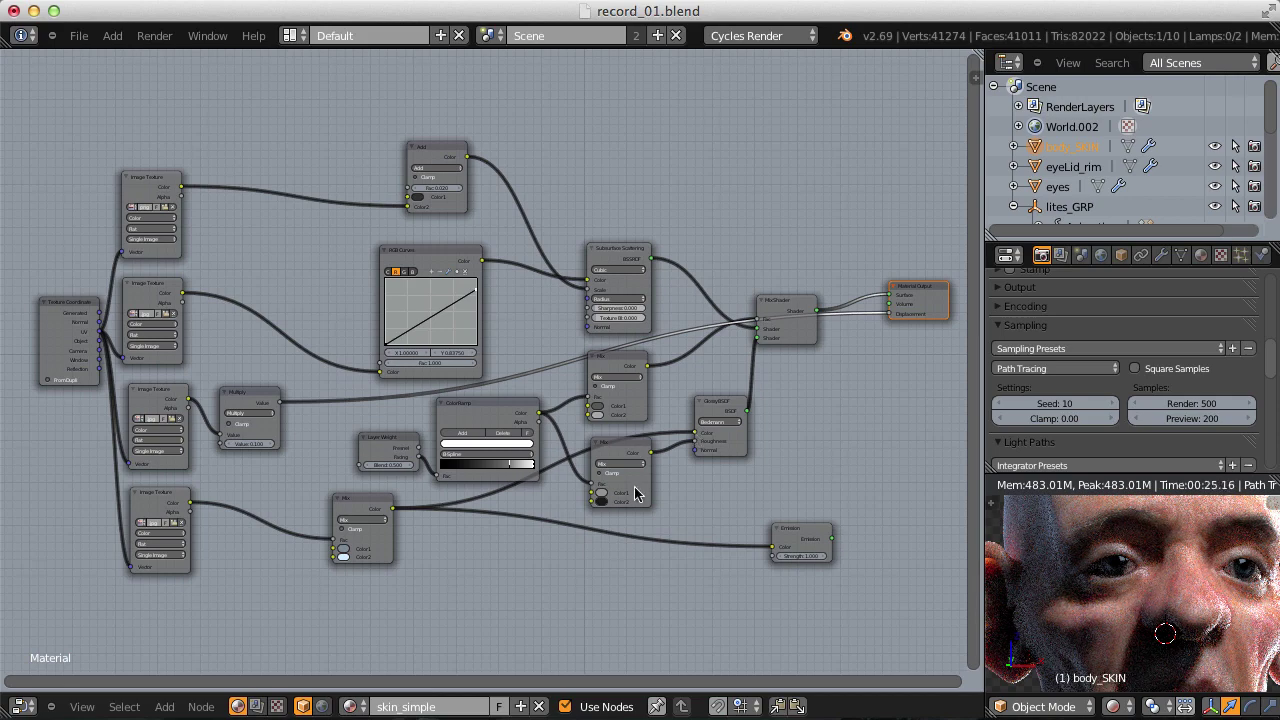
mouse_move(695, 438)
middle_mouse_down("ctrl")
mouse_move(643, 449)
mouse_move(700, 440)
middle_mouse_up("ctrl")
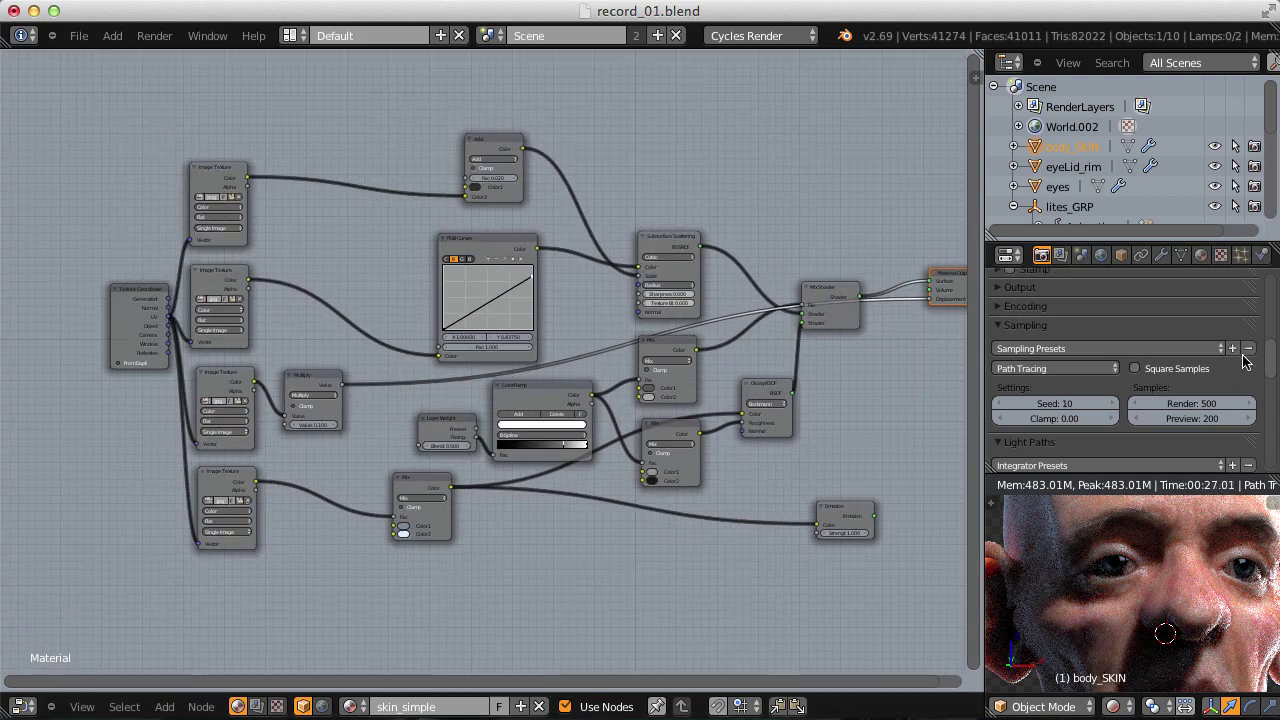
Raise the Cycles final render samples from 500 to 1000.
mouse_move(1271, 355)
left_mouse_down()
mouse_move(1275, 432)
mouse_move(1274, 366)
left_mouse_up()
left_click(1205, 379)
type("1000")
key("Return")
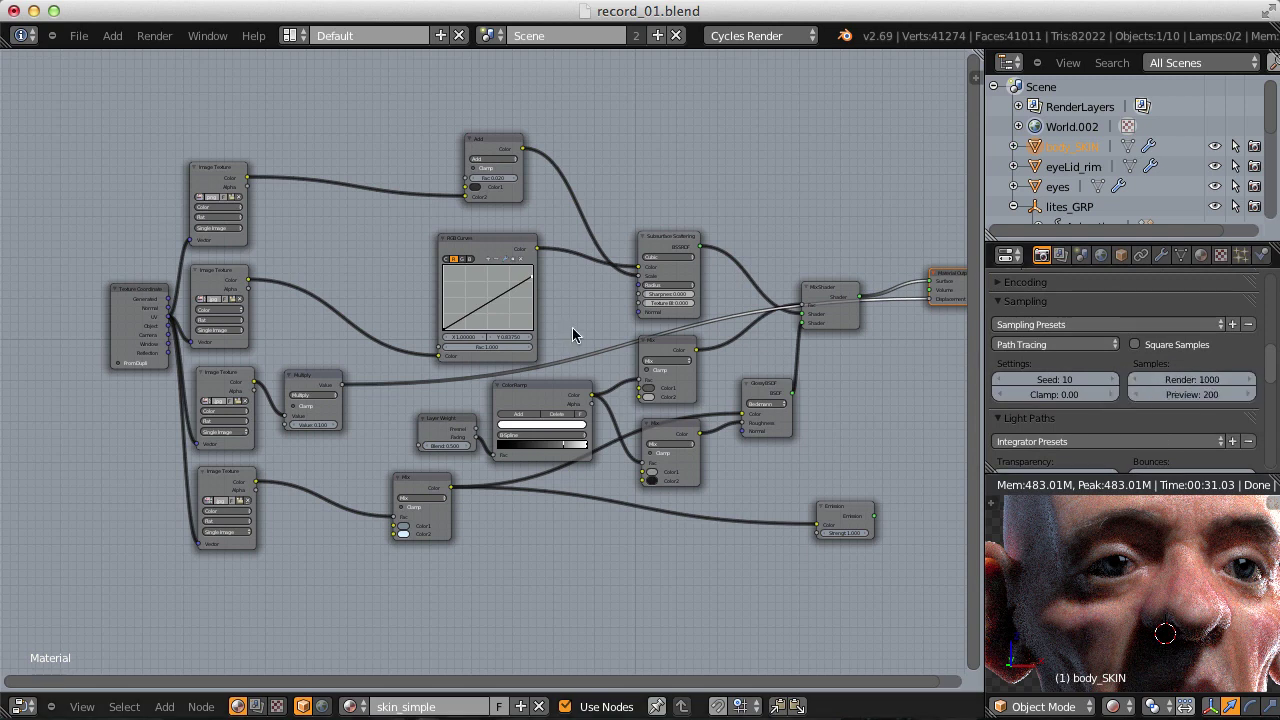
Render the final 1000-sample image of the skin-shaded head and zoom to inspect it.
left_click(155, 35)
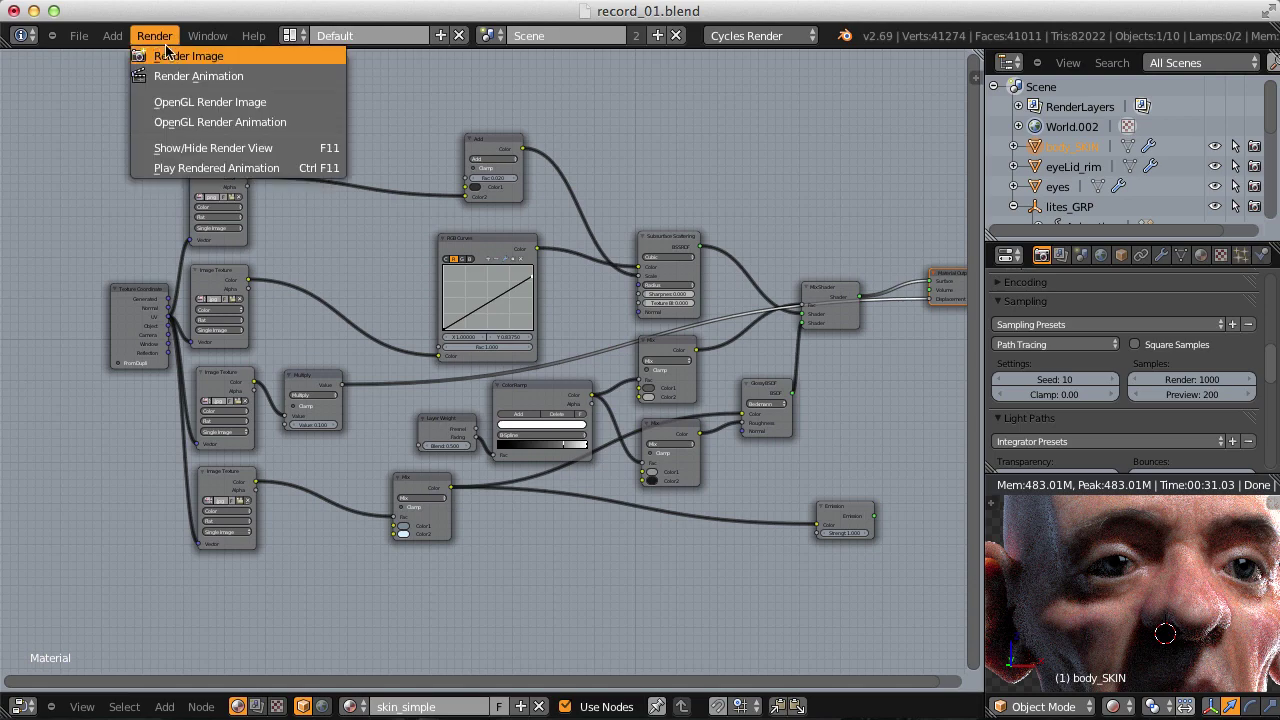
left_click(194, 60)
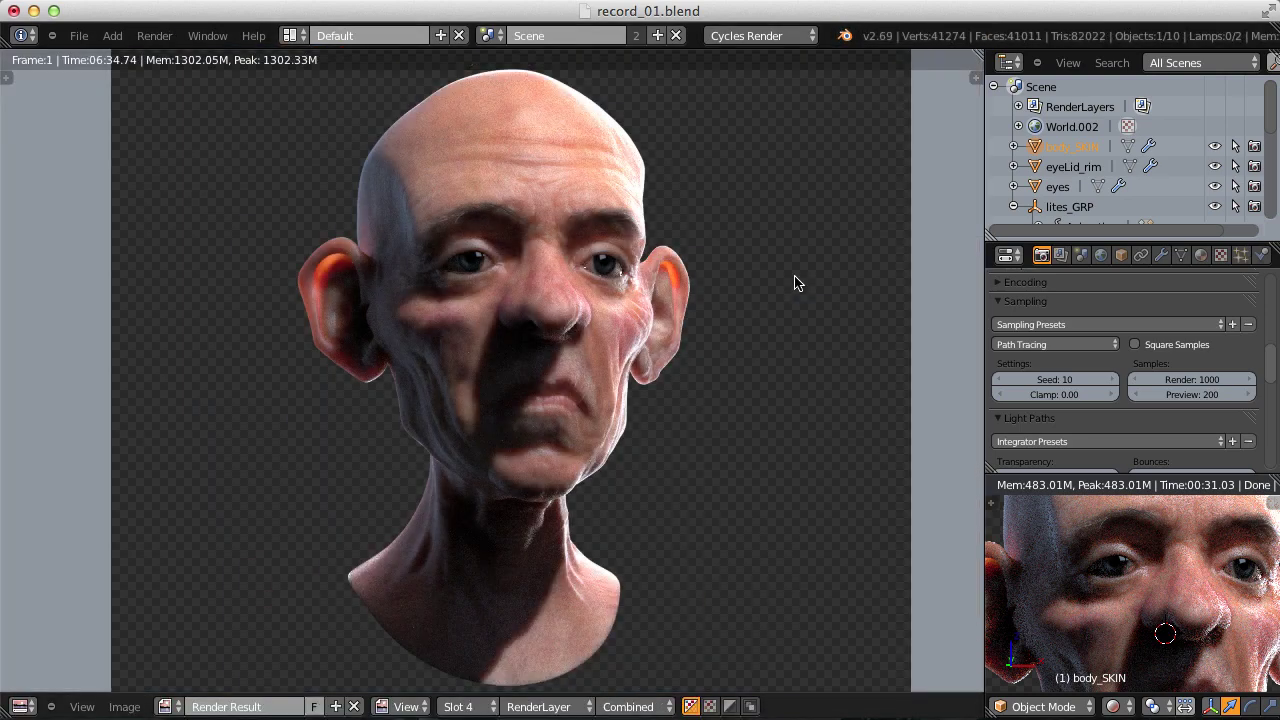
scroll(752, 290, "up", 2)
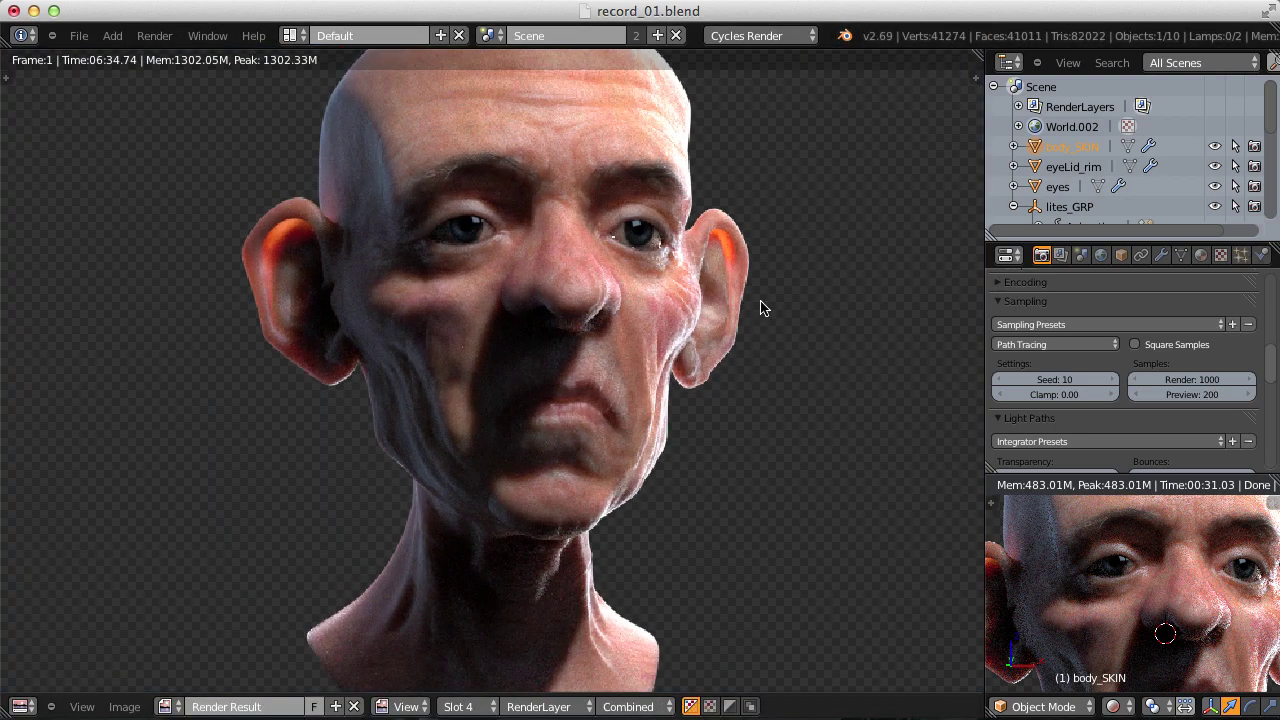
scroll(758, 308, "down", 1)
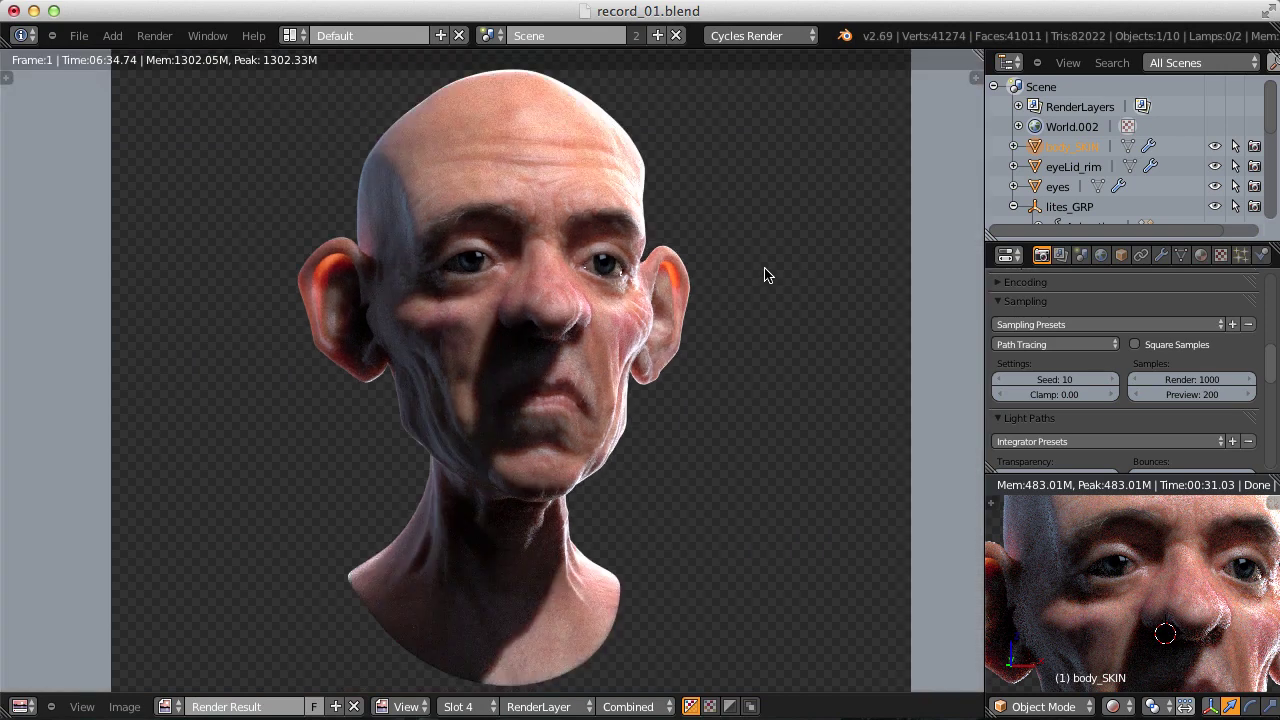
mouse_move(763, 274)
middle_mouse_down()
mouse_move(760, 289)
mouse_move(764, 270)
middle_mouse_up()
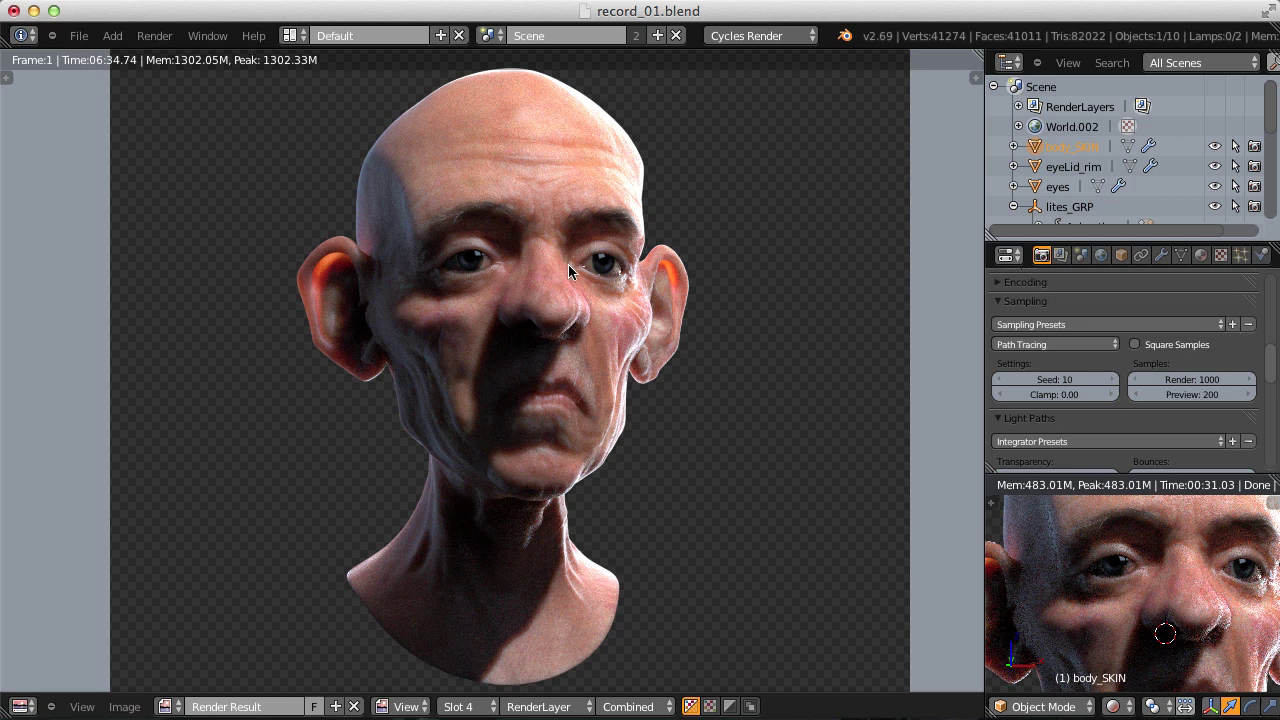
scroll(568, 264, "up", 2)
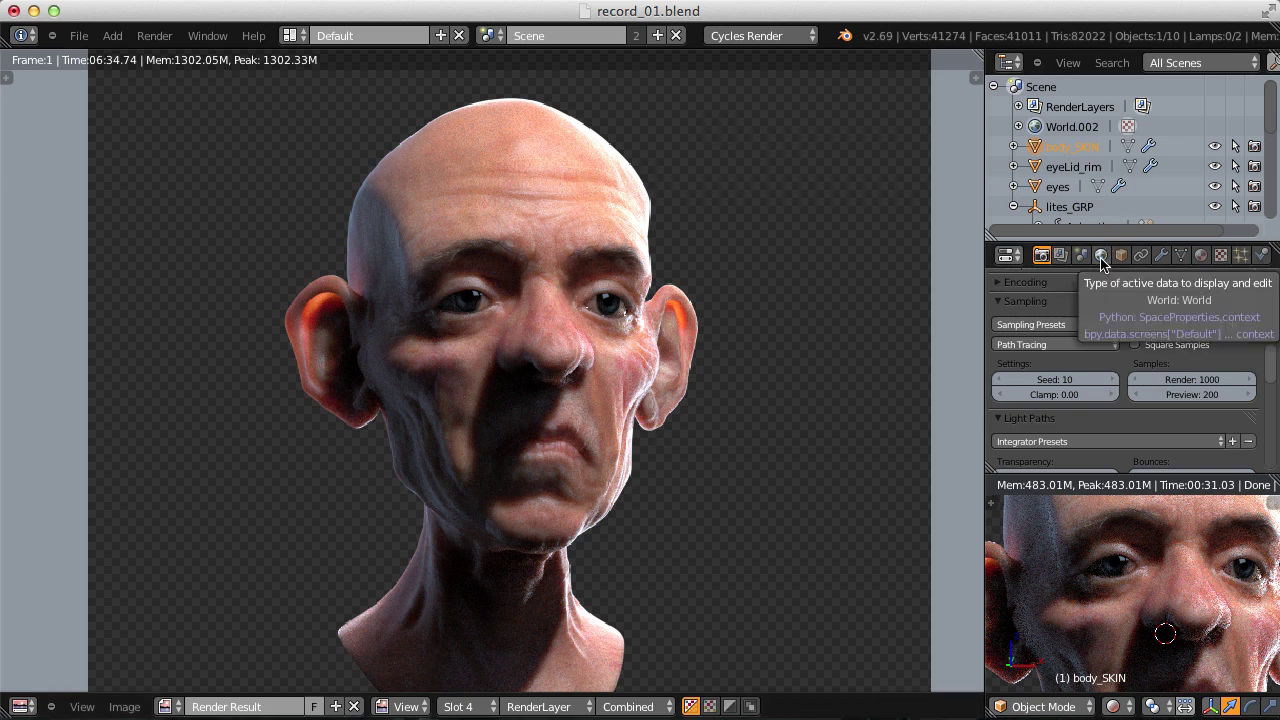
Switch the render view to empty slot 3 and show the World settings.
left_click(460, 706)
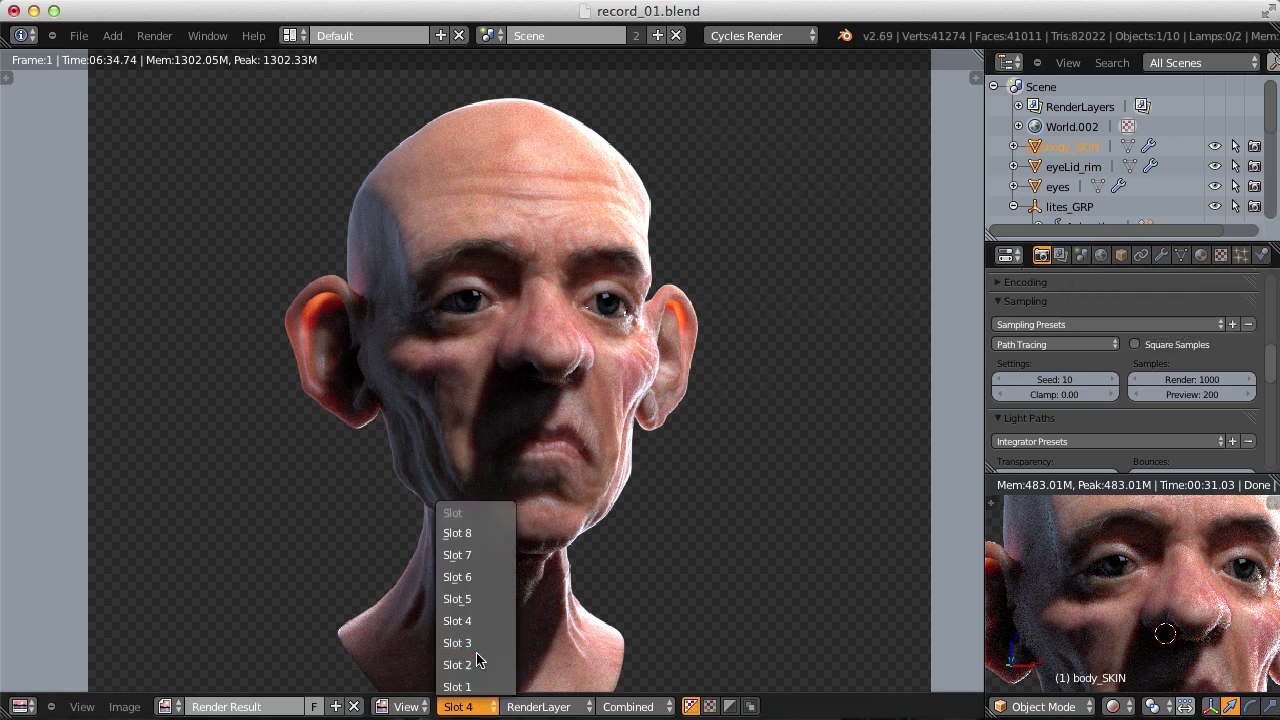
left_click(476, 641)
left_click(1101, 255)
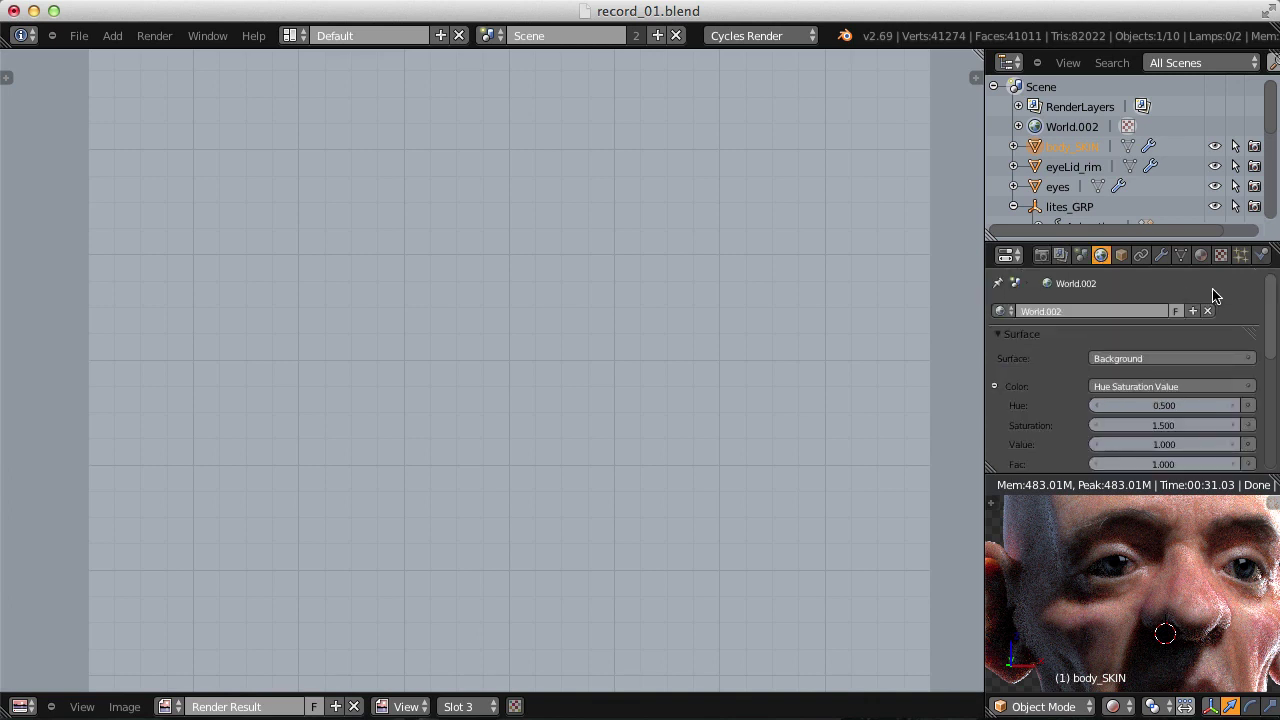
left_click_drag(1275, 302, 1262, 428)
scroll(1160, 462, "up", 4)
Set the environment texture Strength to 1, then 0.5, and orbit the preview.
left_click(1162, 447)
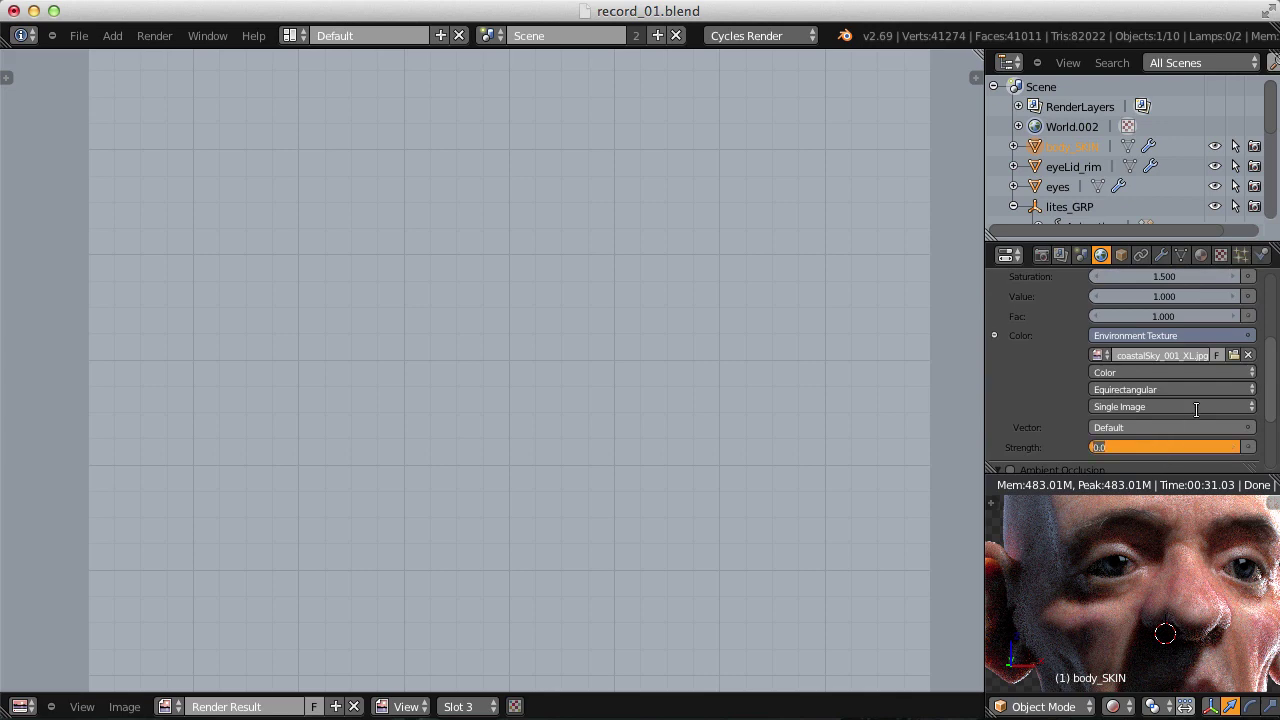
type("1")
key("Return")
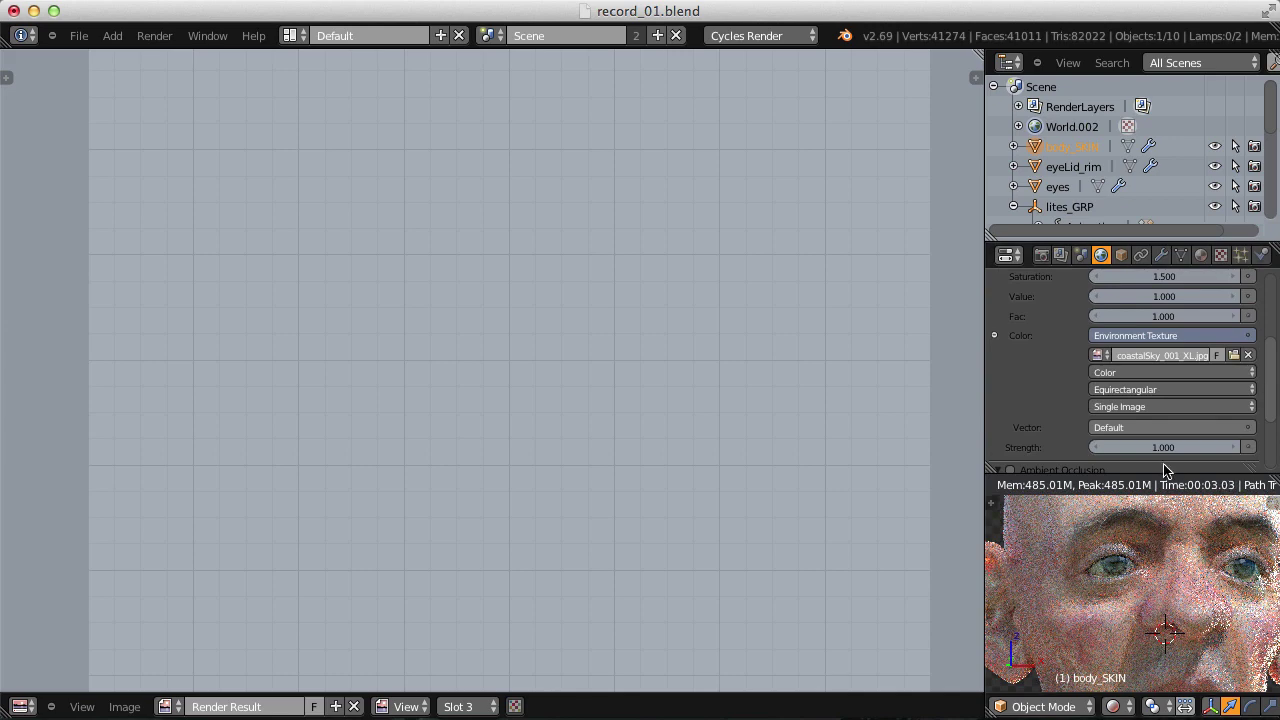
left_click(1170, 448)
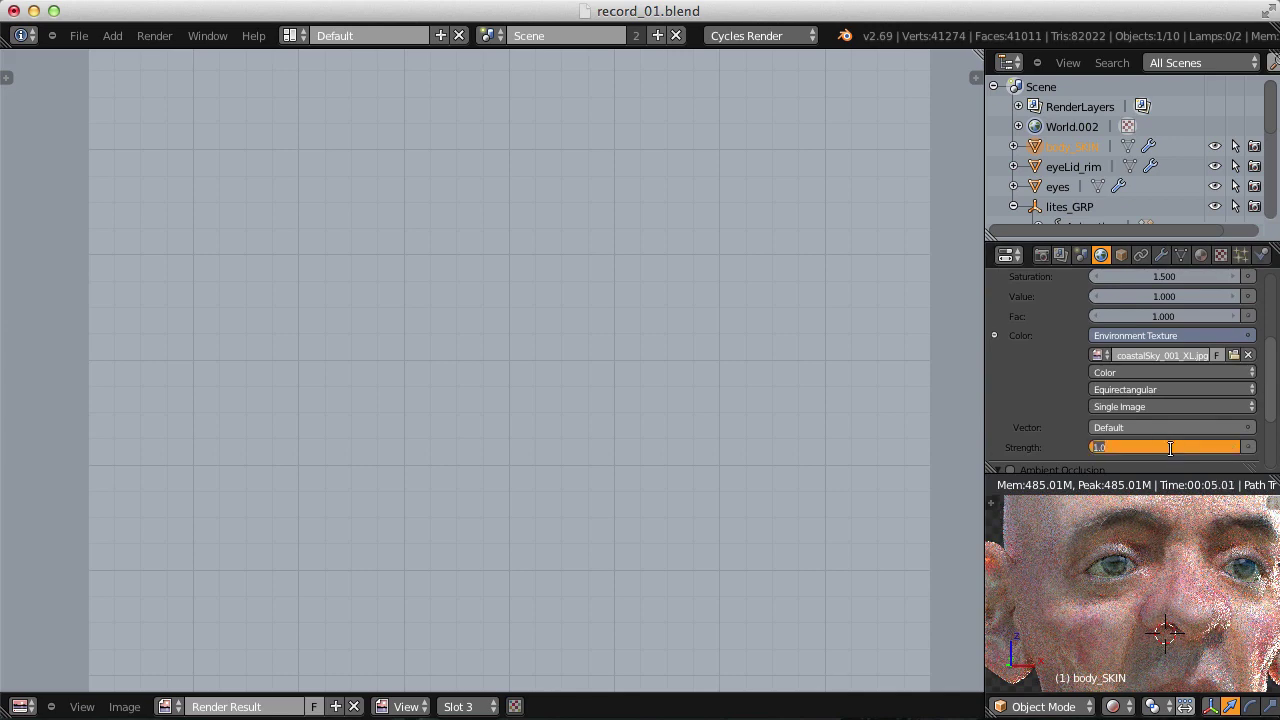
type("500")
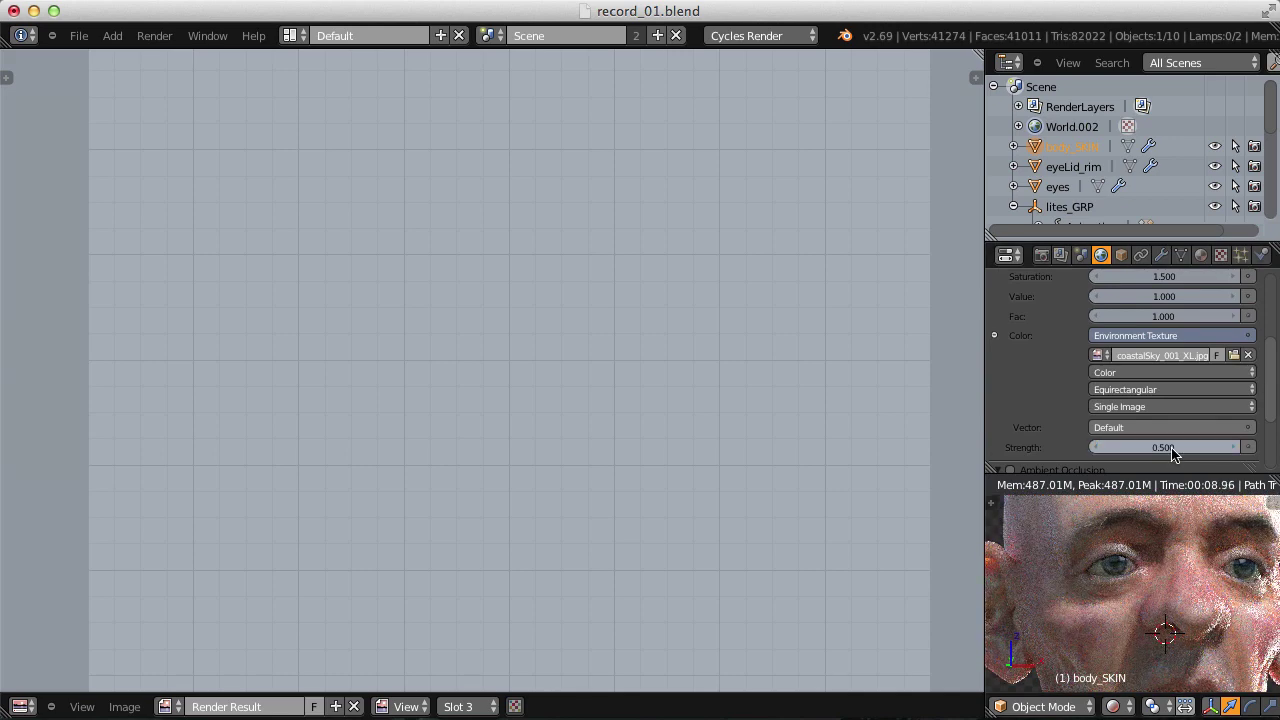
key("Return")
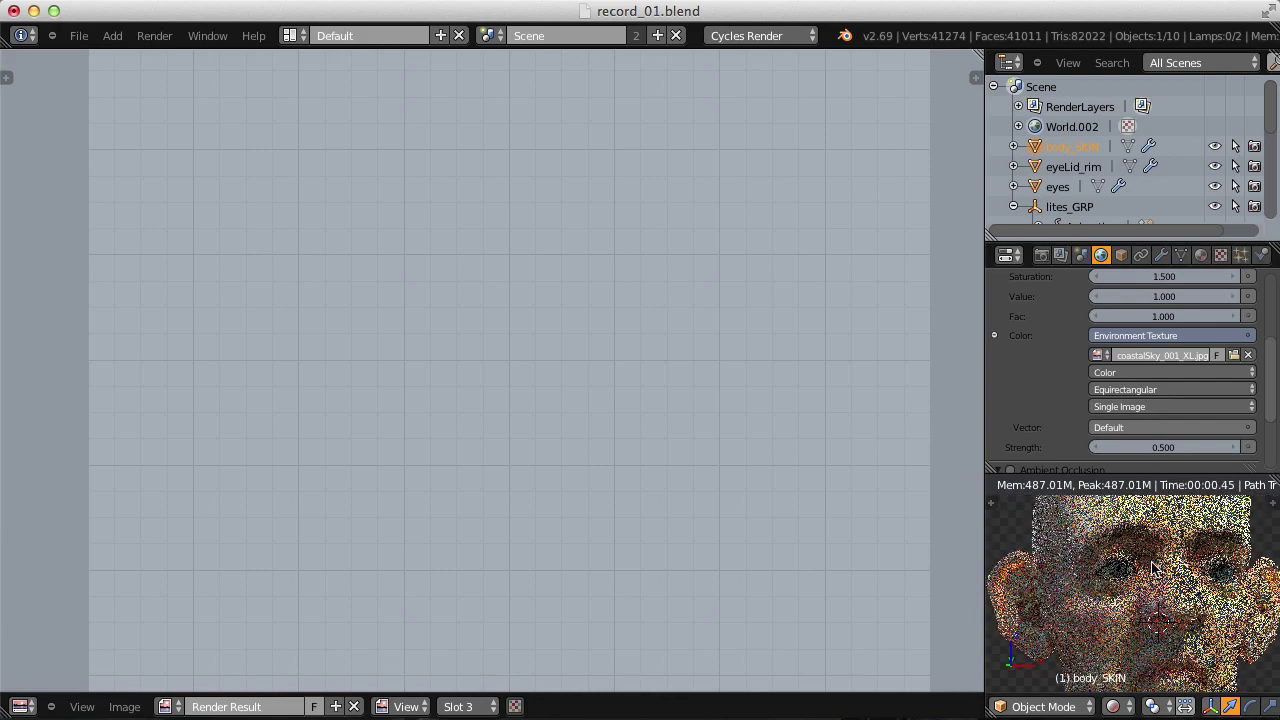
scroll(1140, 520, "down", 2)
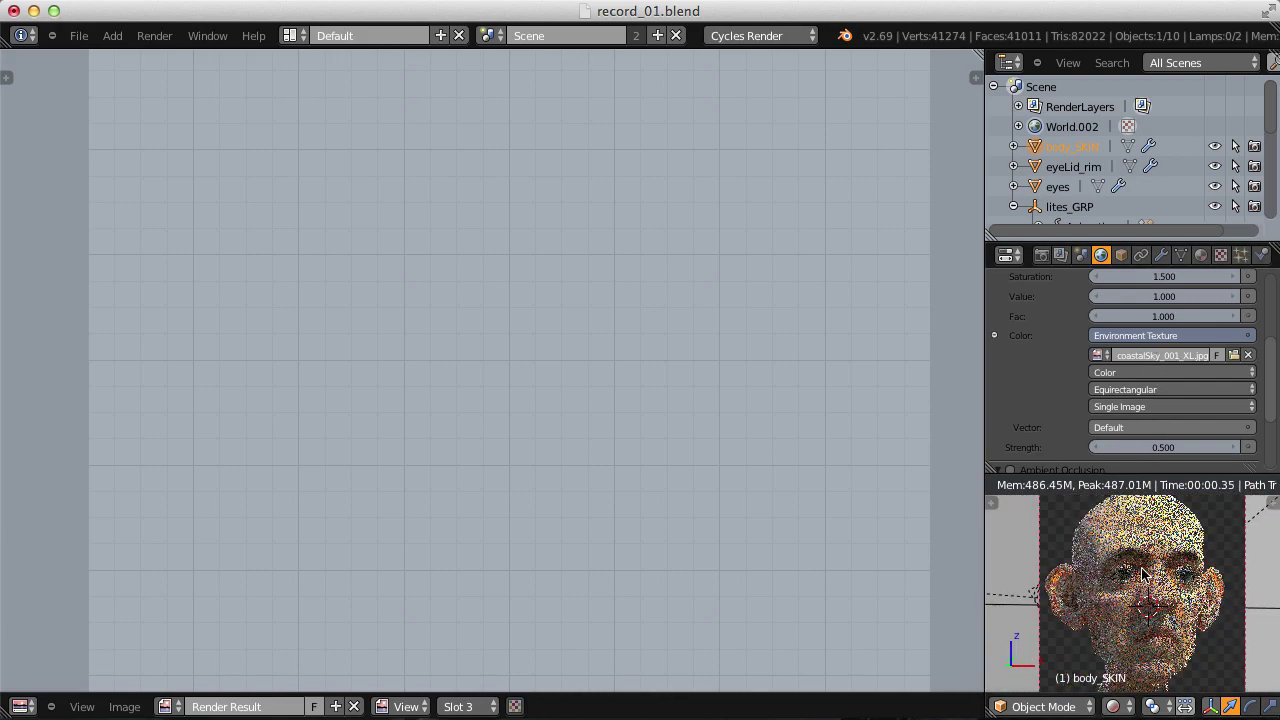
scroll(1200, 535, "down", 2)
mouse_move(1183, 580)
middle_mouse_down()
mouse_move(1188, 568)
mouse_move(1190, 590)
middle_mouse_up()
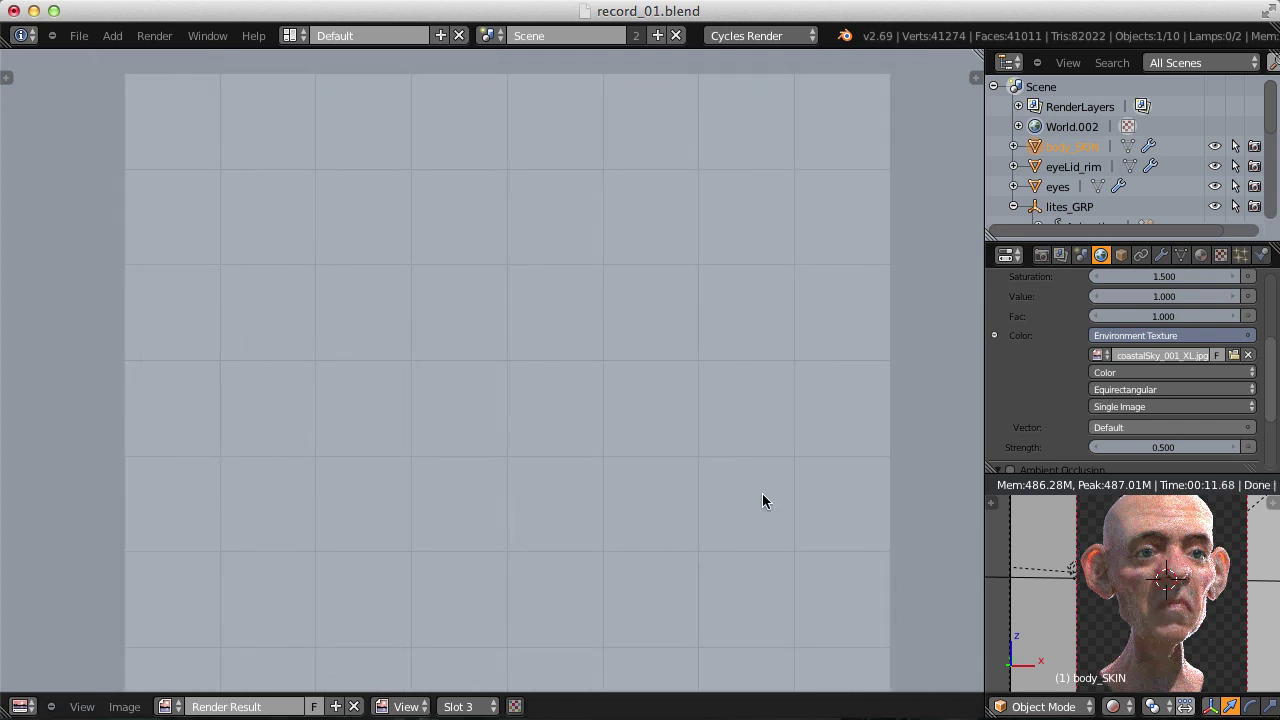
Show the skin_simple material settings and turn the main area into the Node Editor.
left_click(1201, 255)
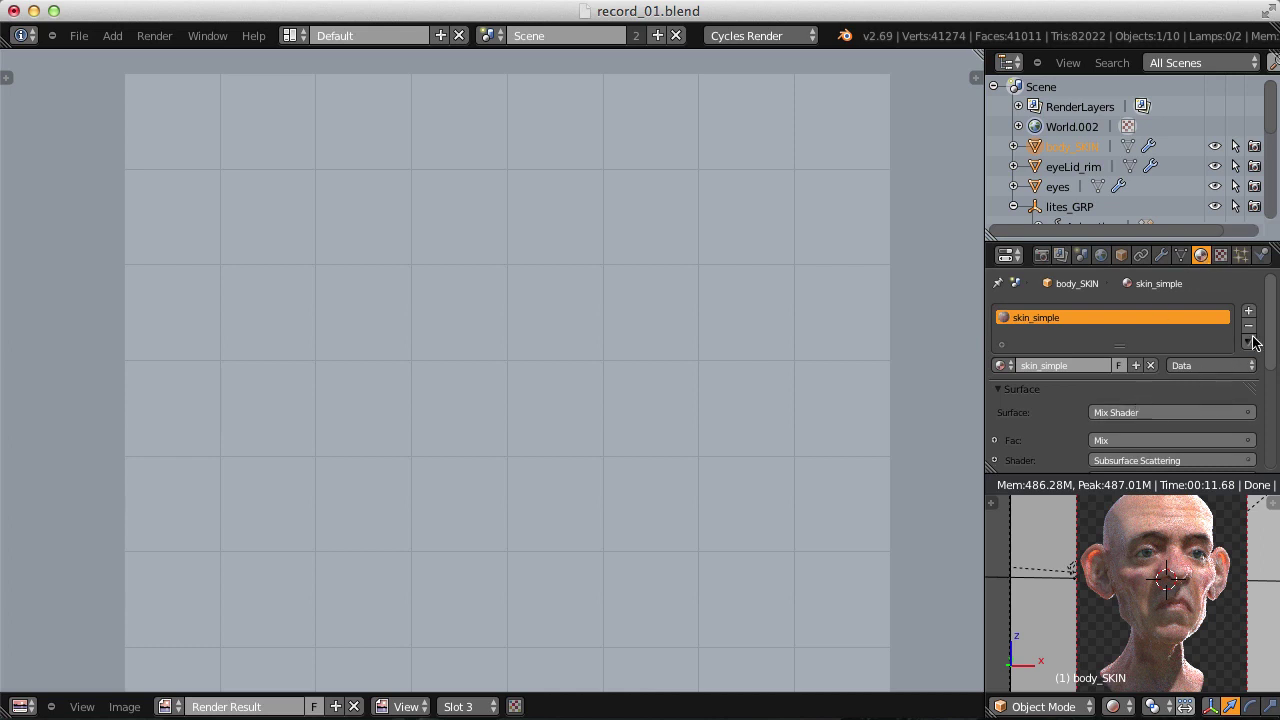
mouse_move(1275, 332)
left_mouse_down()
mouse_move(1275, 375)
mouse_move(1275, 345)
left_mouse_up()
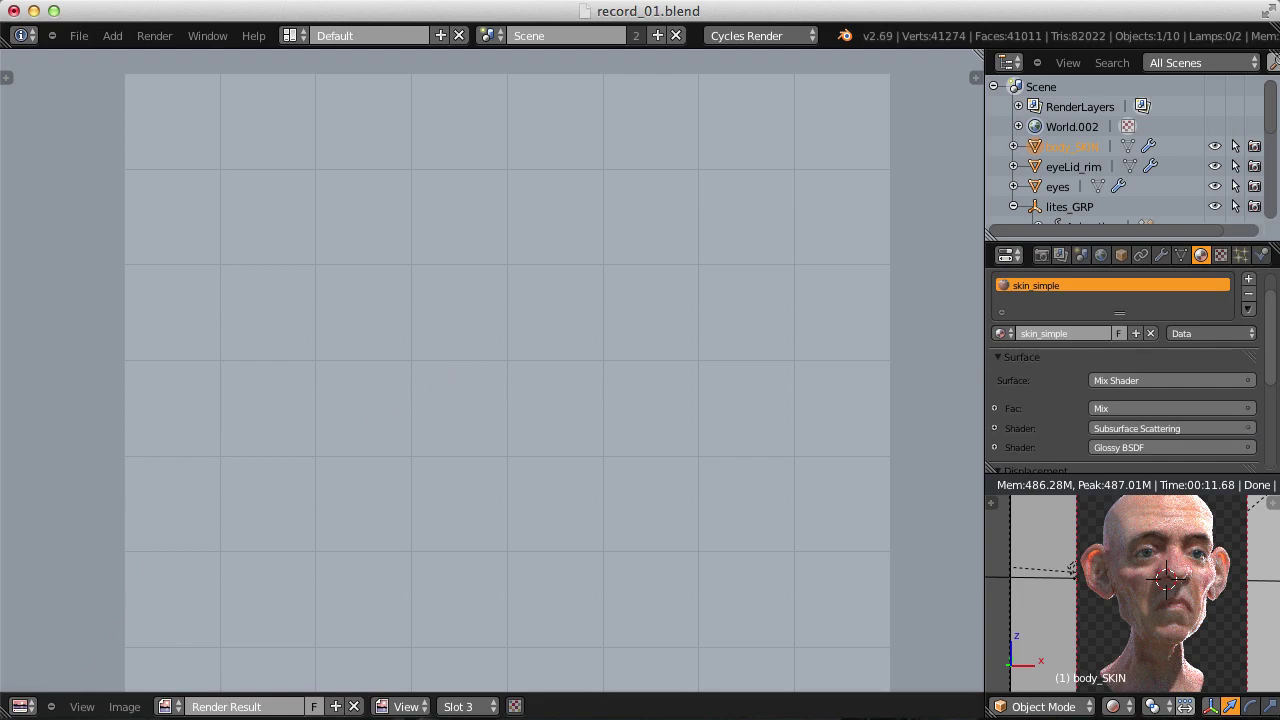
left_click(22, 707)
left_click(63, 473)
Zoom and pan around the node tree to review the subsurface, glossy and Mix Shader nodes.
scroll(480, 286, "down", 5)
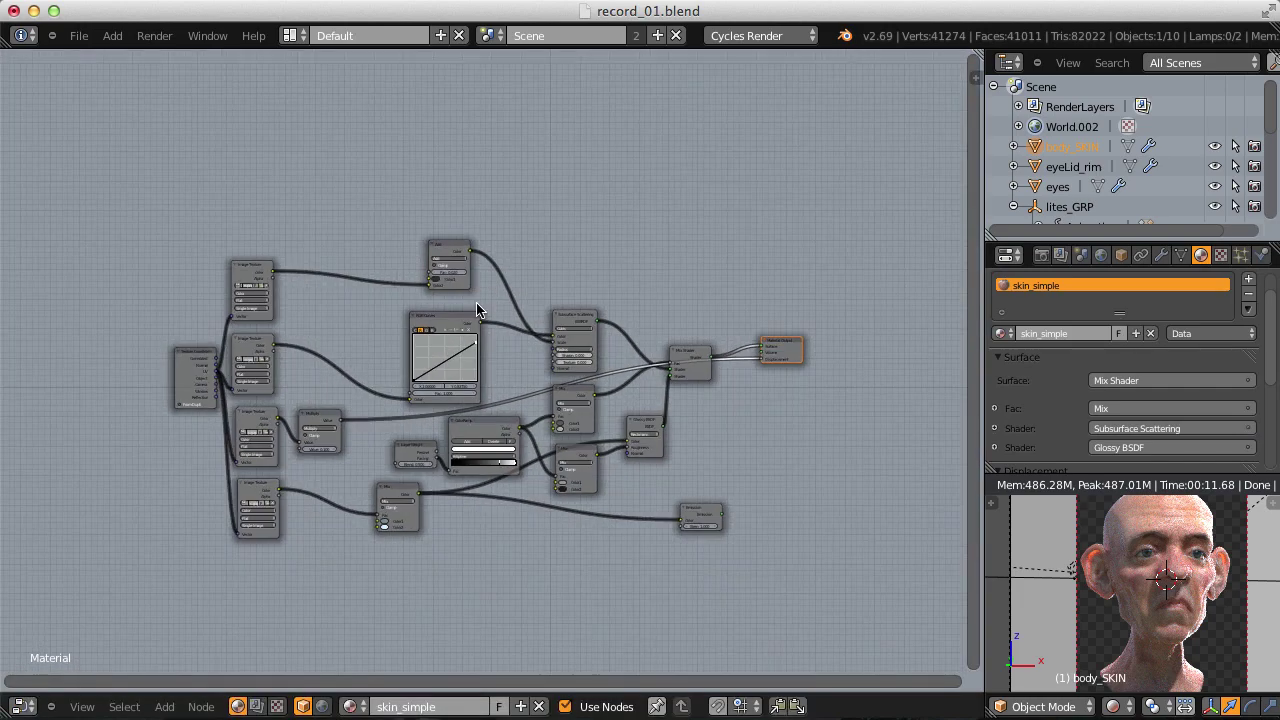
middle_click_drag(550, 275, 571, 273)
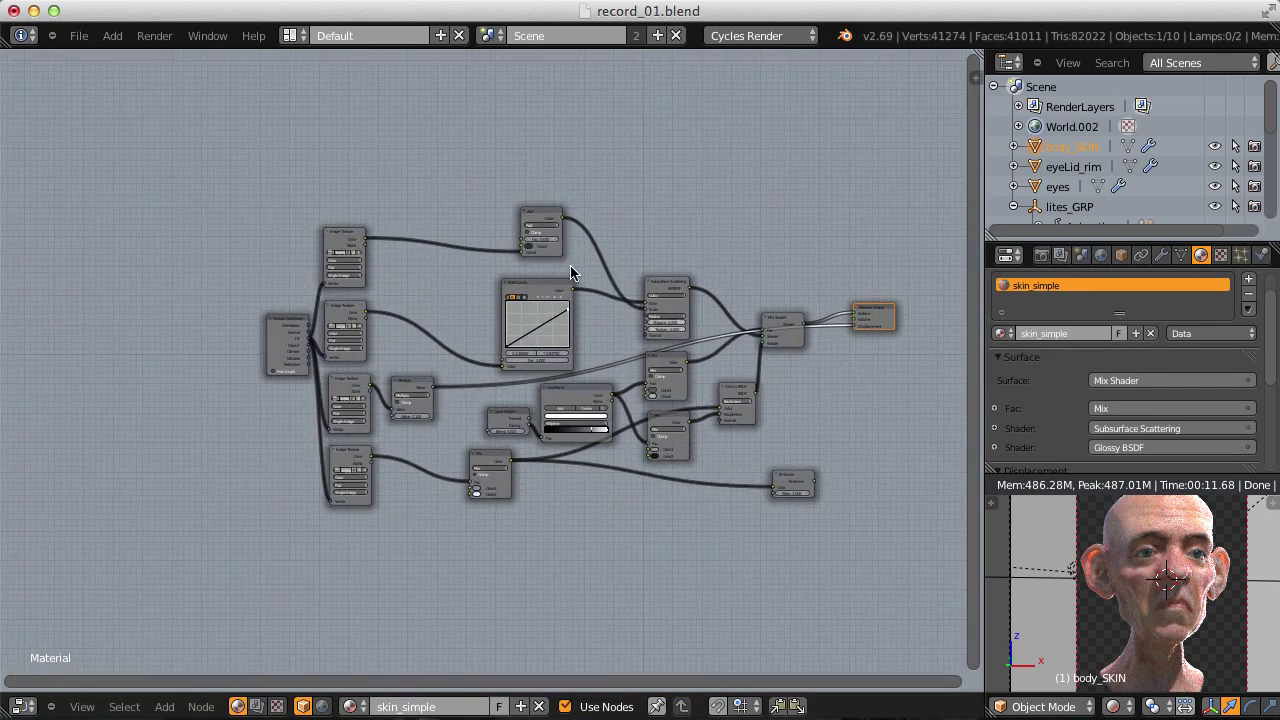
scroll(571, 273, "up", 4)
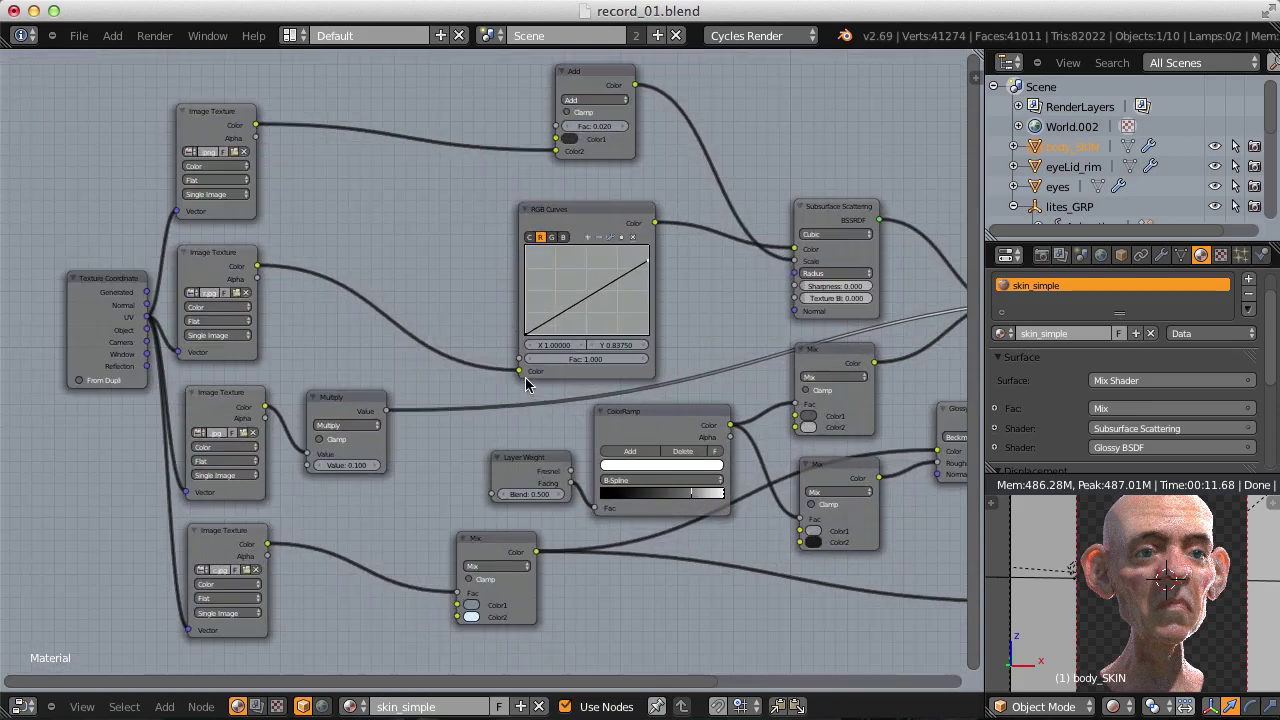
middle_click_drag(483, 312, 426, 343)
middle_click_drag(534, 277, 429, 277)
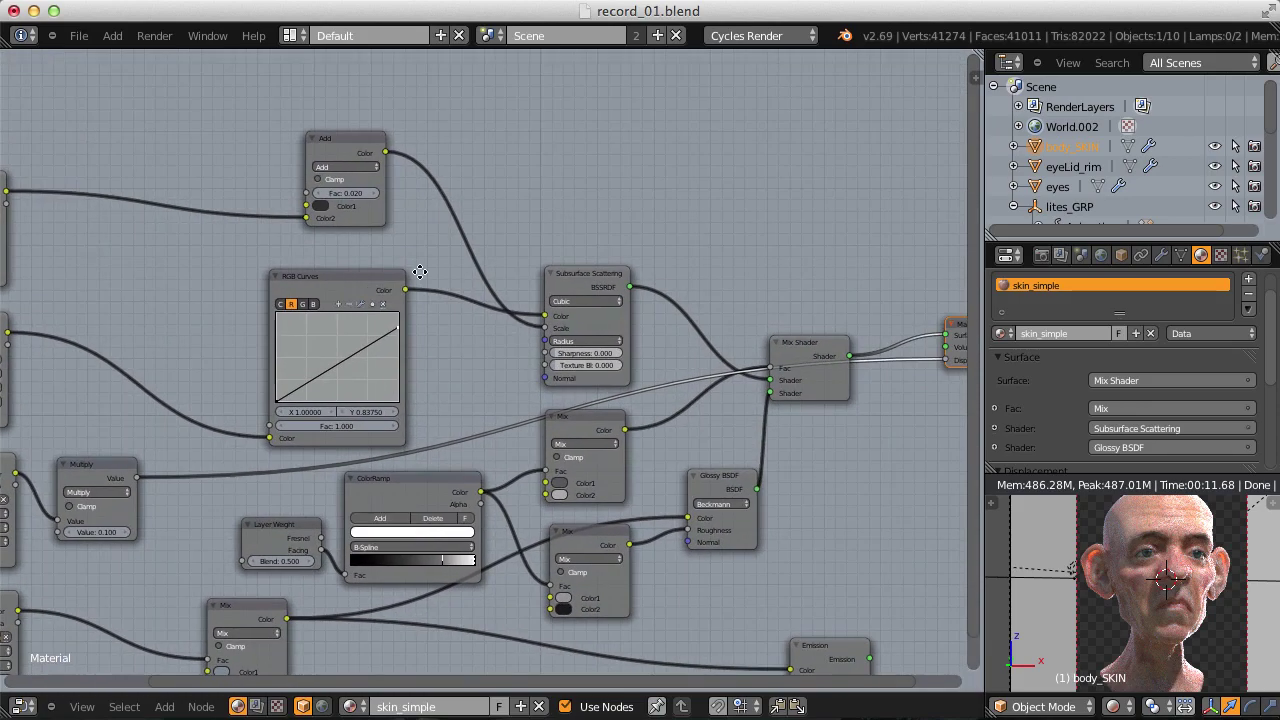
scroll(429, 277, "up", 2)
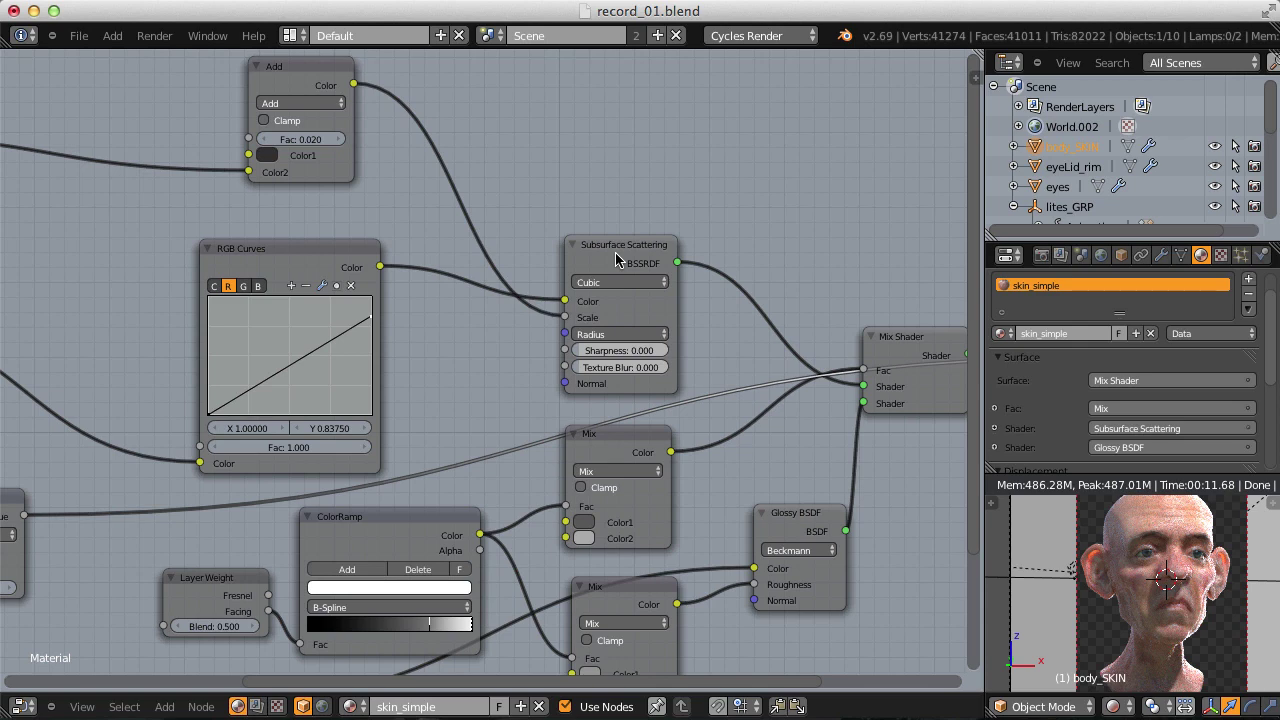
scroll(615, 252, "down", 1)
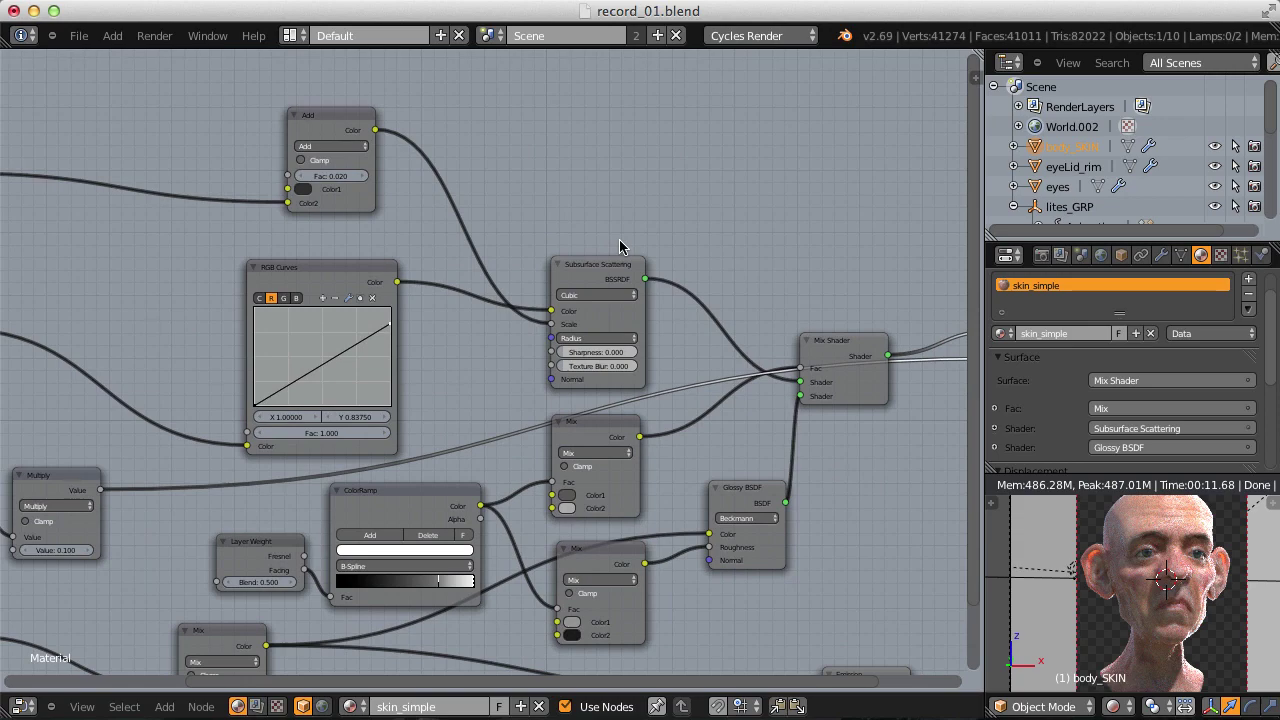
scroll(586, 362, "down", 3)
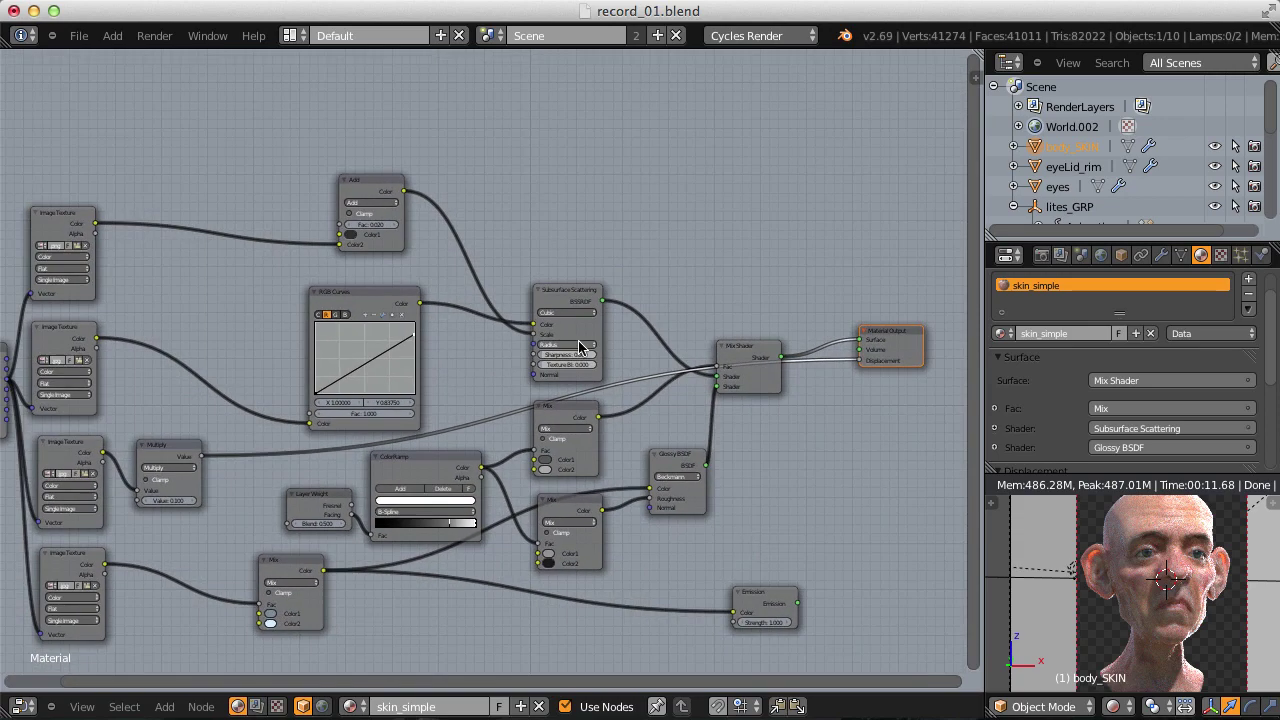
scroll(605, 312, "up", 2)
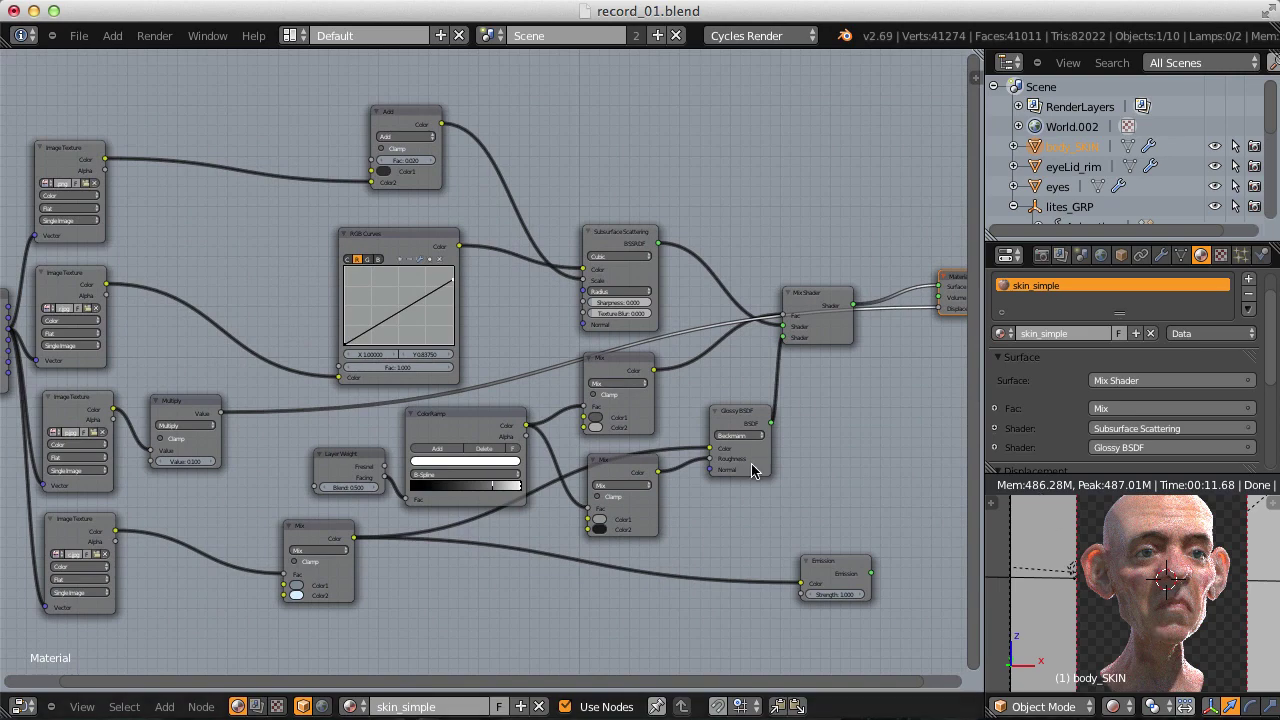
scroll(575, 385, "up", 4)
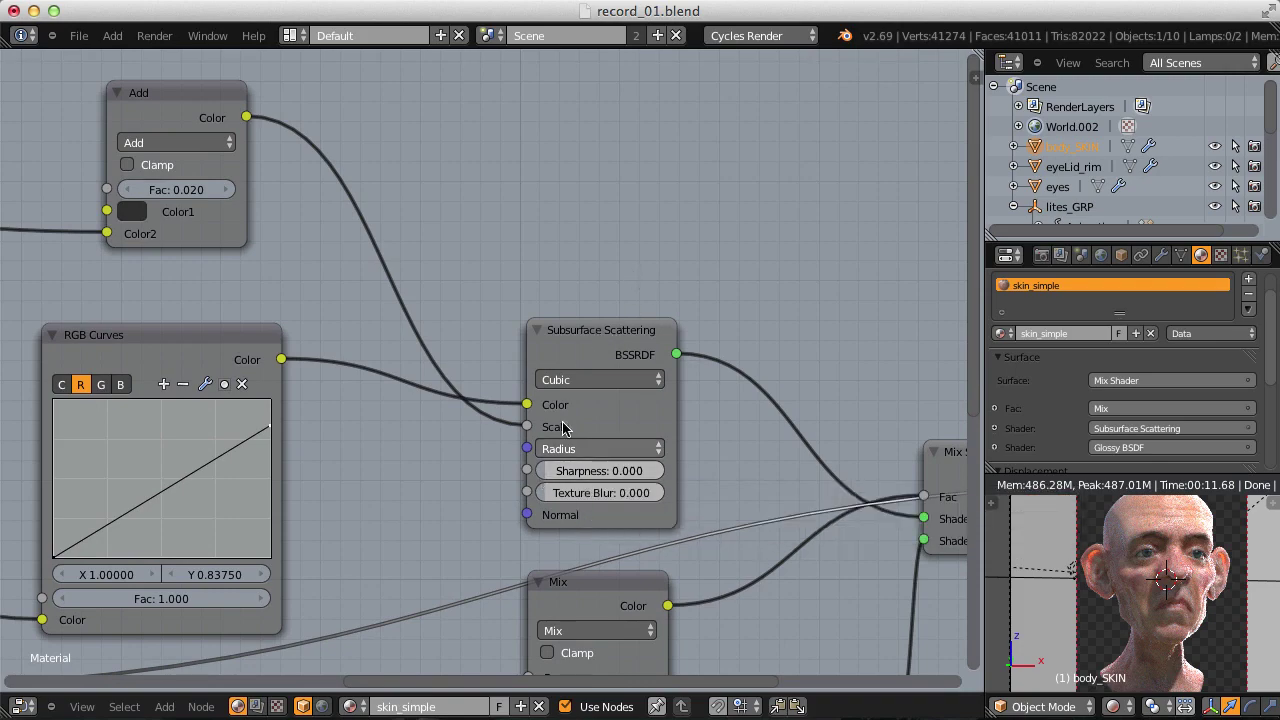
scroll(600, 340, "down", 5)
scroll(607, 297, "up", 2)
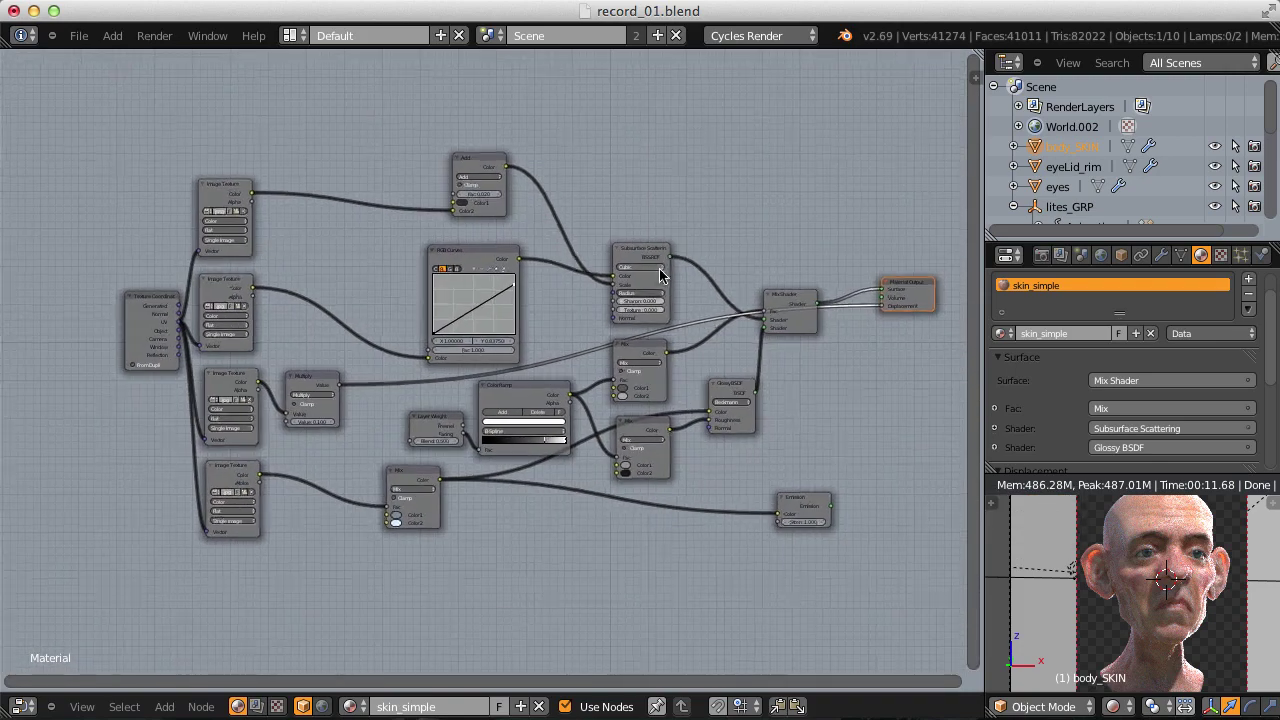
middle_click_drag(648, 305, 579, 326)
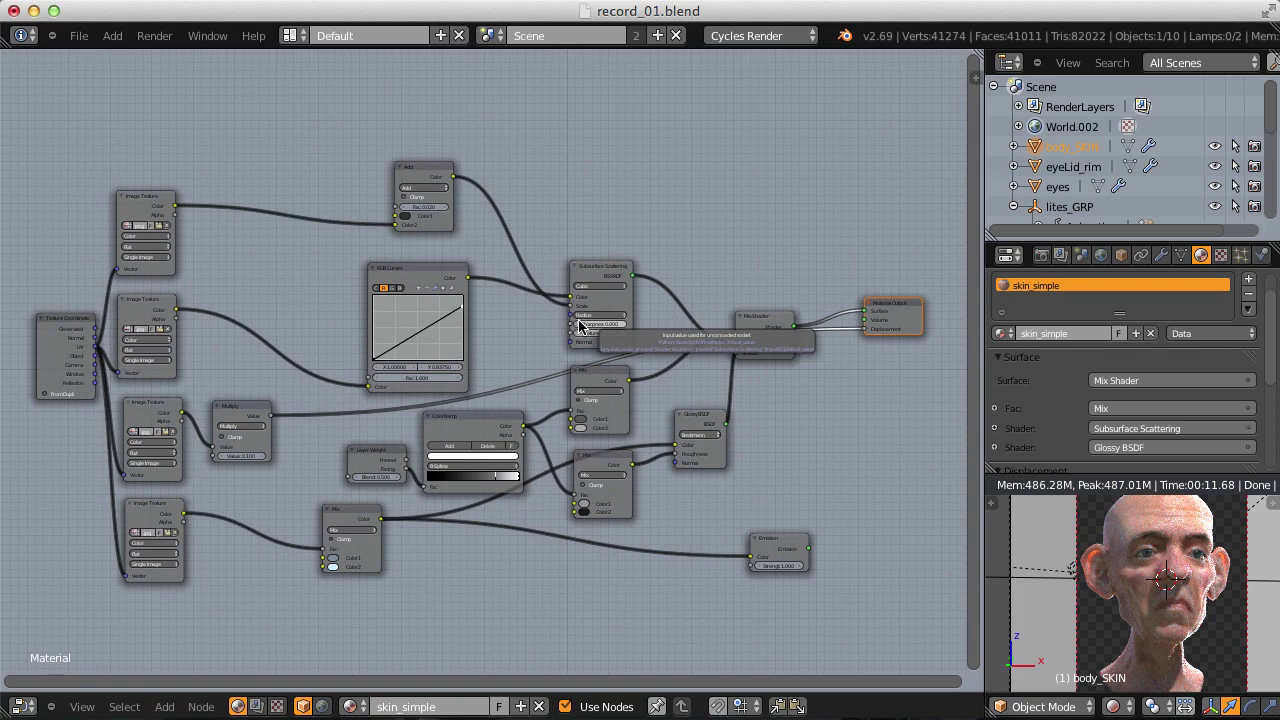
scroll(581, 330, "up", 2)
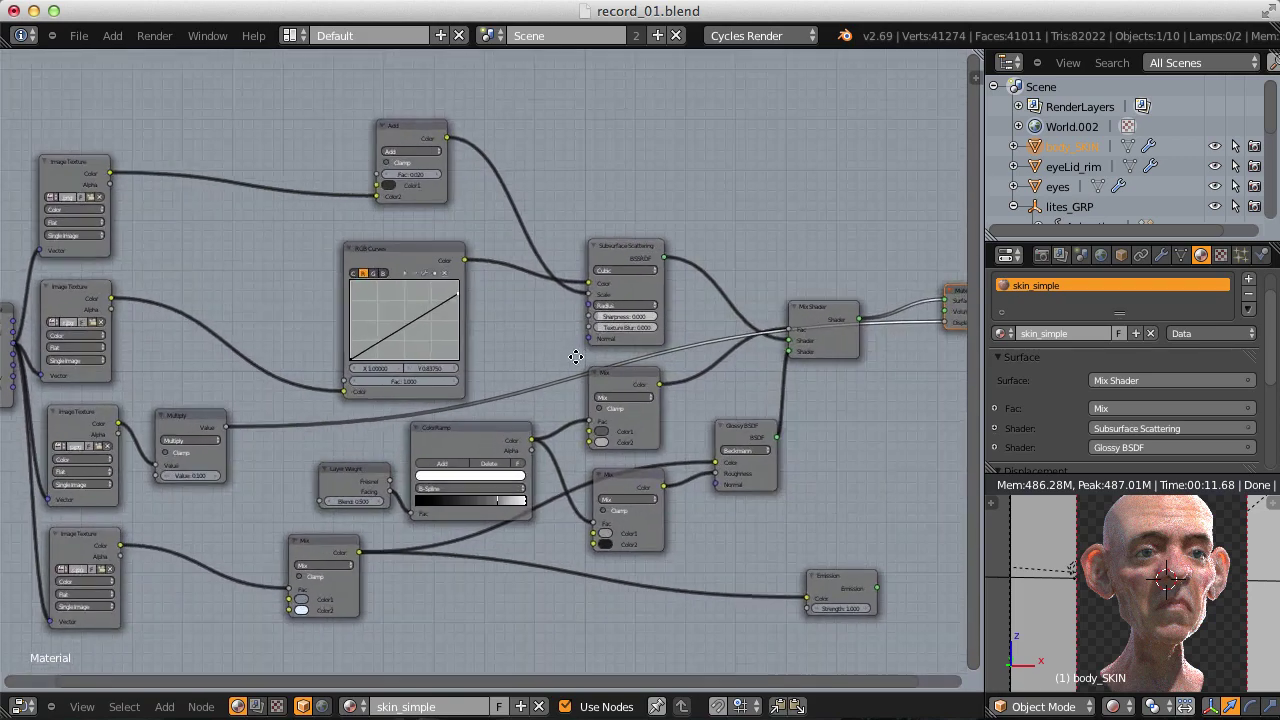